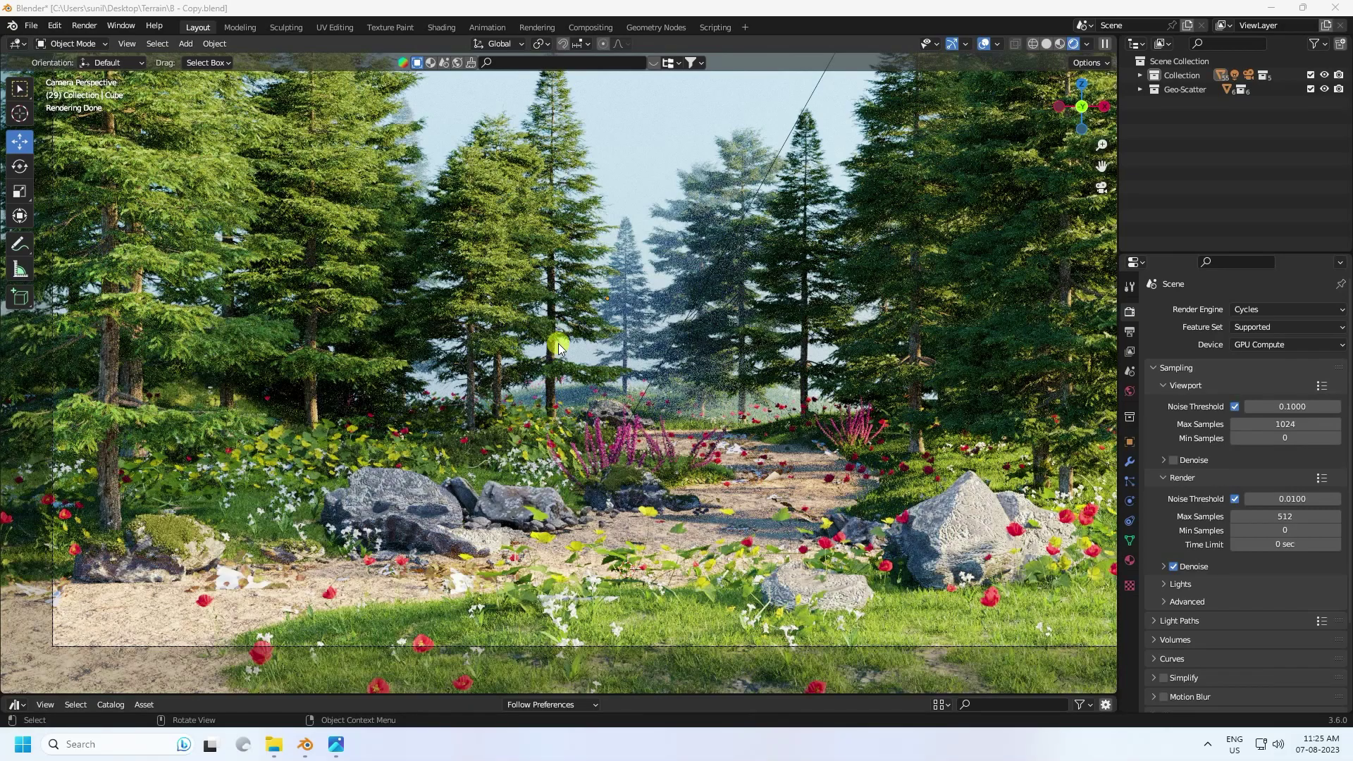
- Examine the finished forest scene in solid shading from several angles and view the rendered reference image Icon.jpg
click(1045, 45)
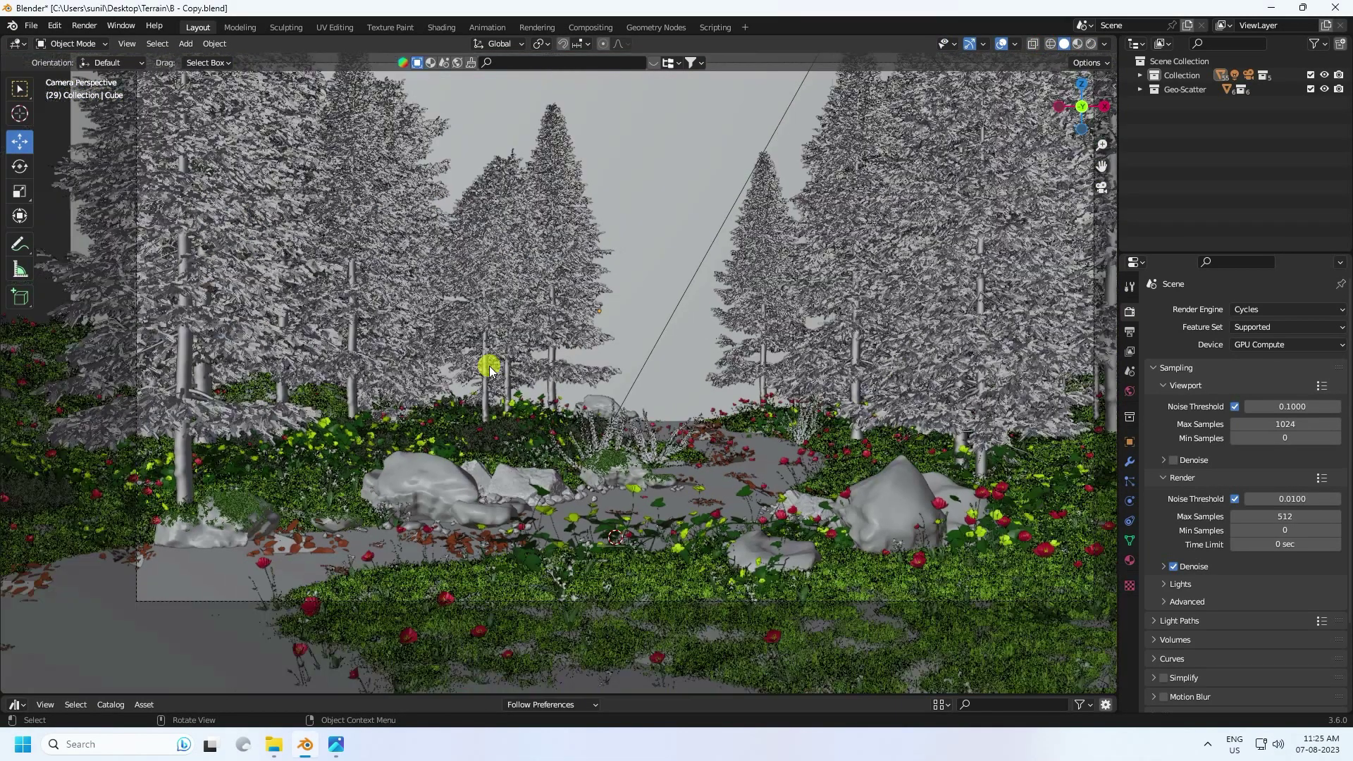
middle_drag(490, 369, 529, 372)
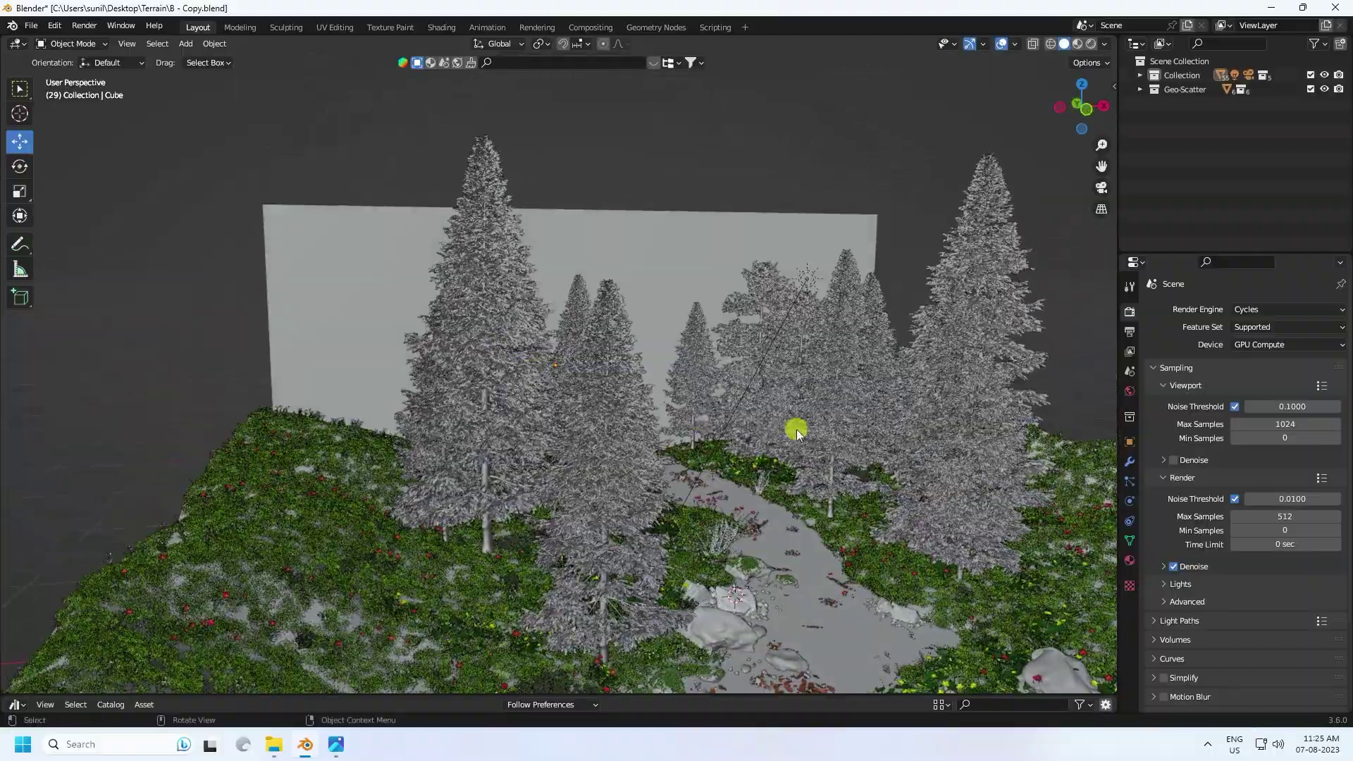
middle_drag(797, 432, 731, 374)
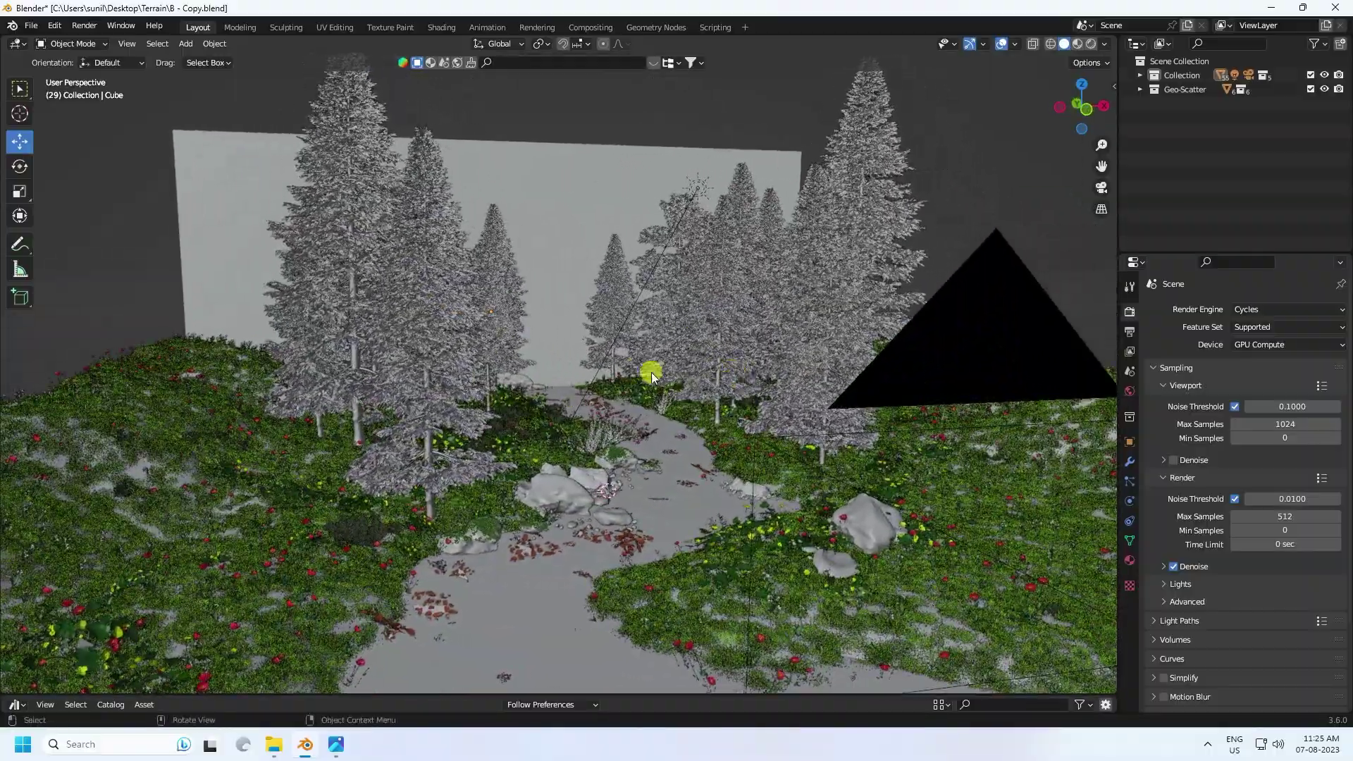
ctrl+middle_drag(628, 350, 497, 657)
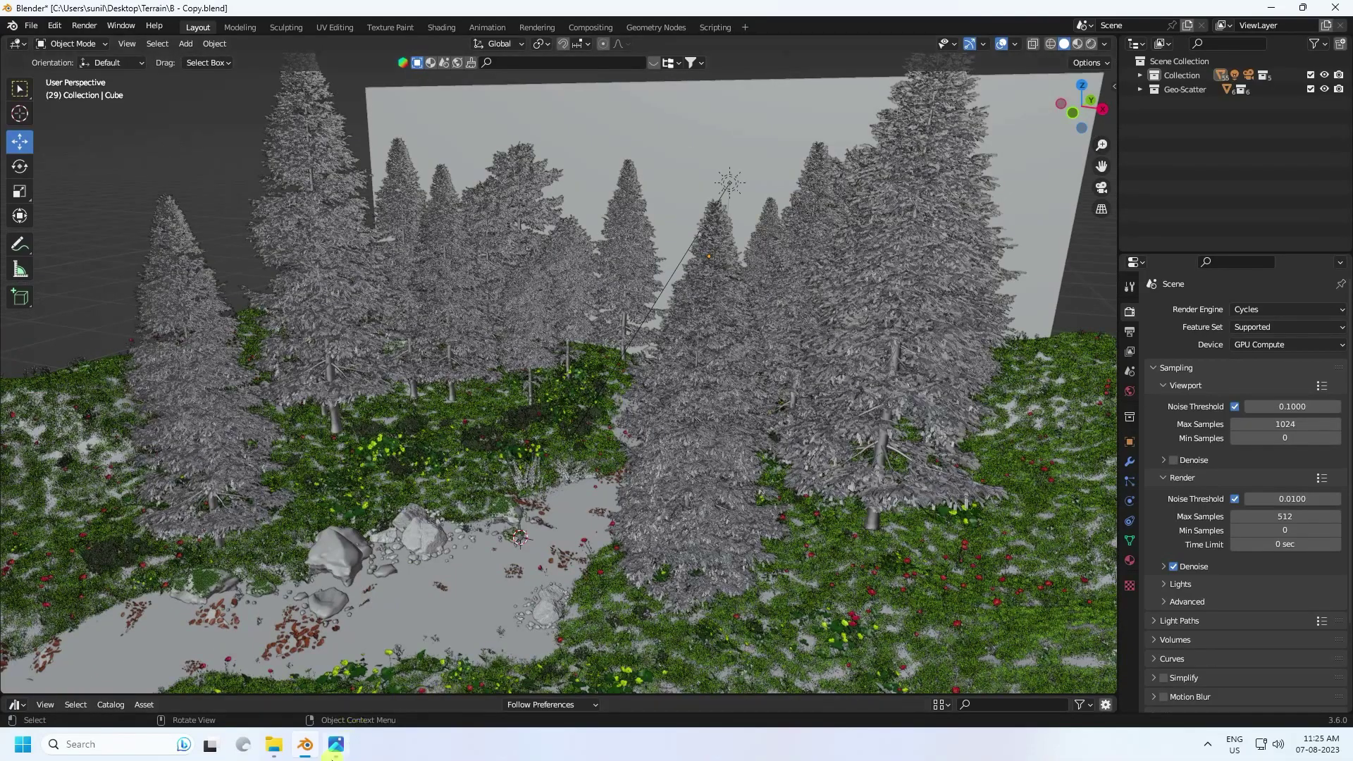
click(334, 745)
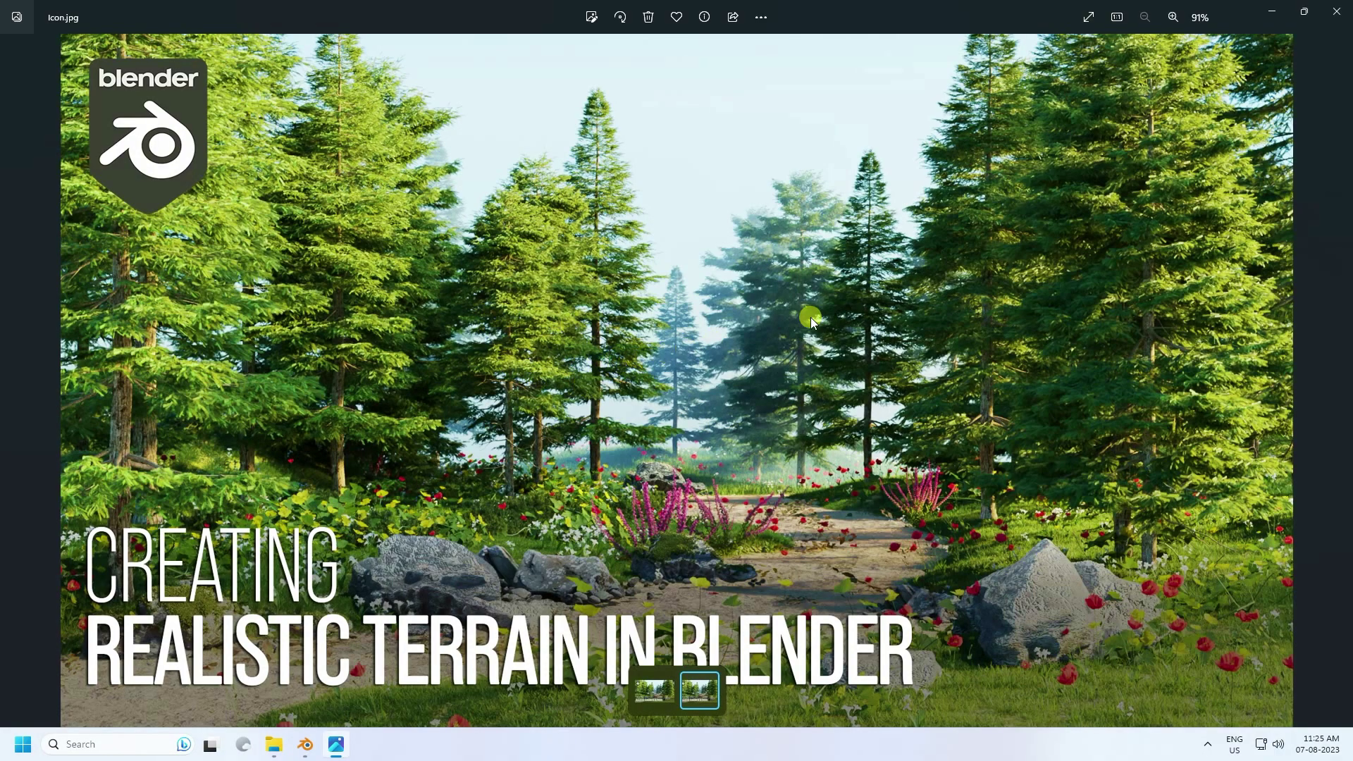
click(1337, 11)
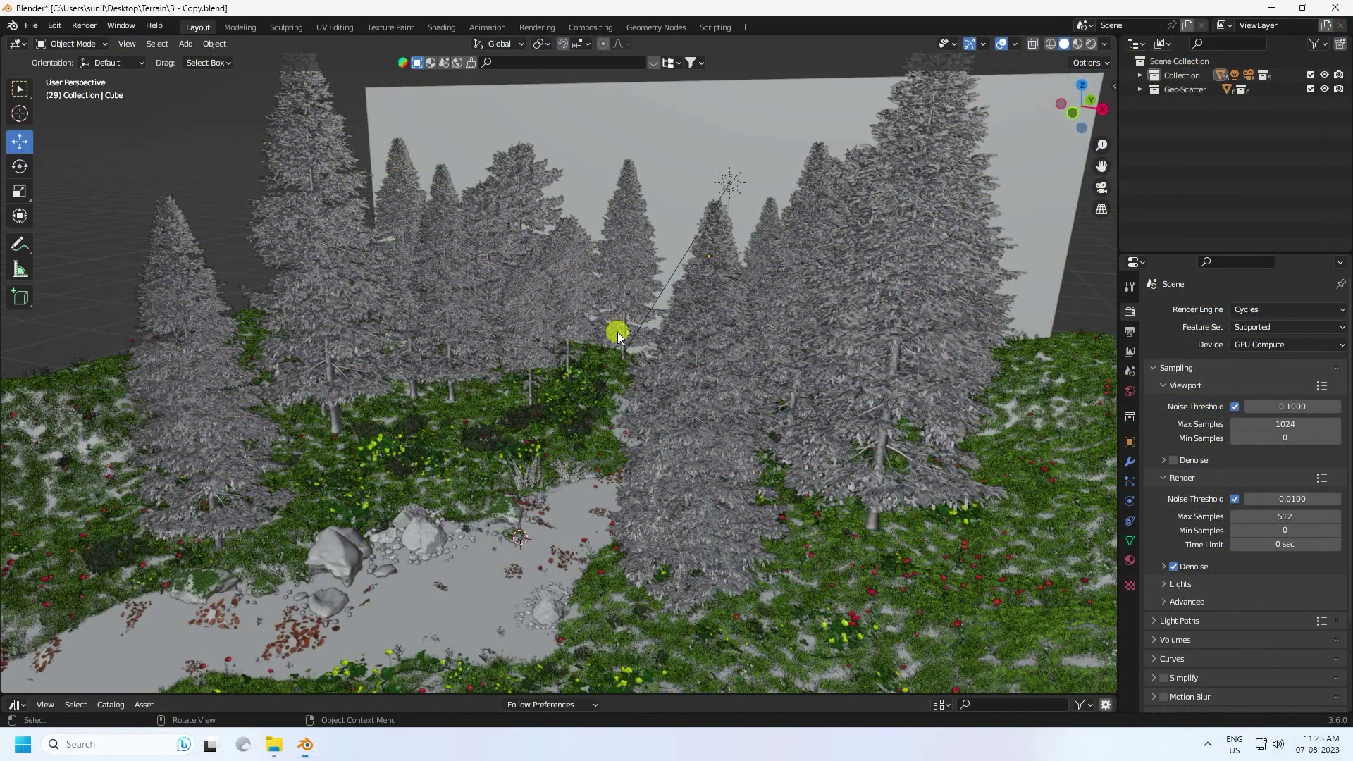
middle_drag(616, 332, 459, 346)
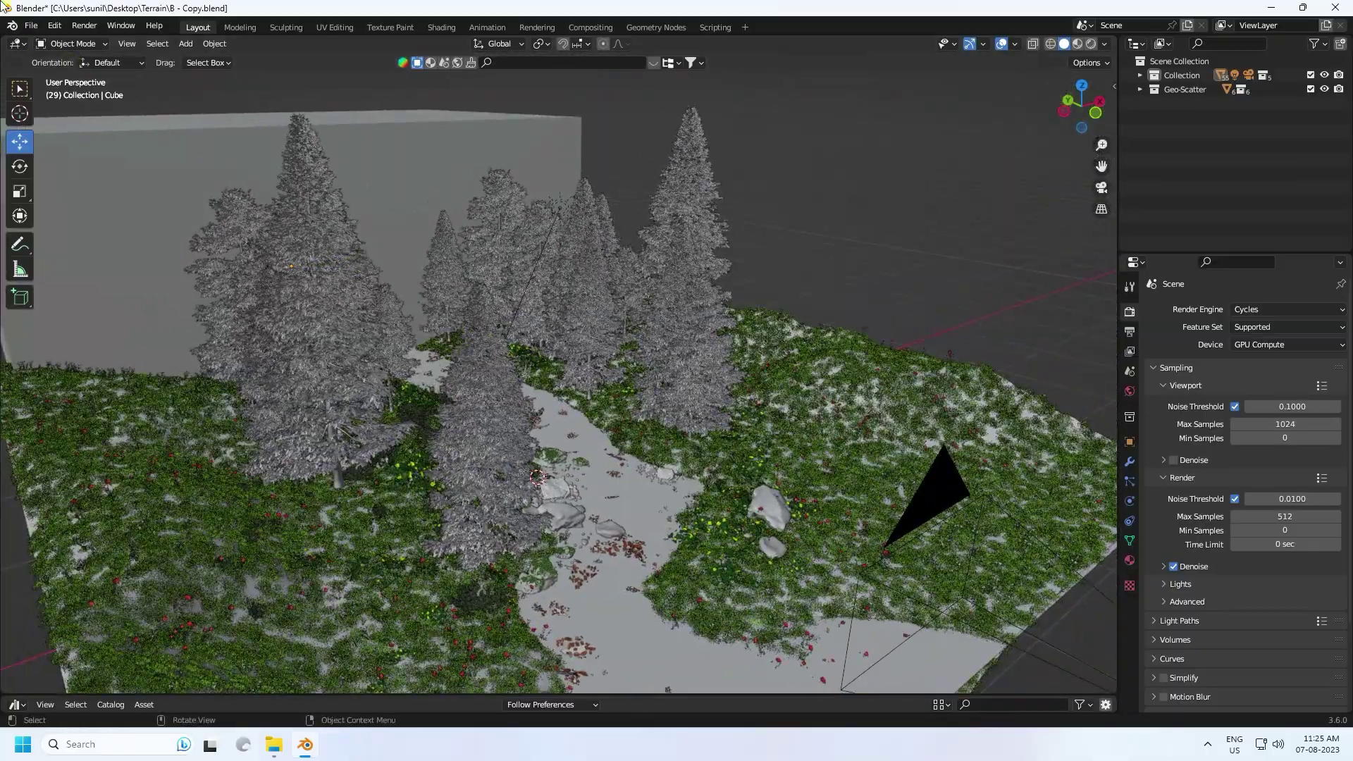
- Start a new General file and delete the default camera, cube and light
click(34, 27)
mouse_move(42, 40)
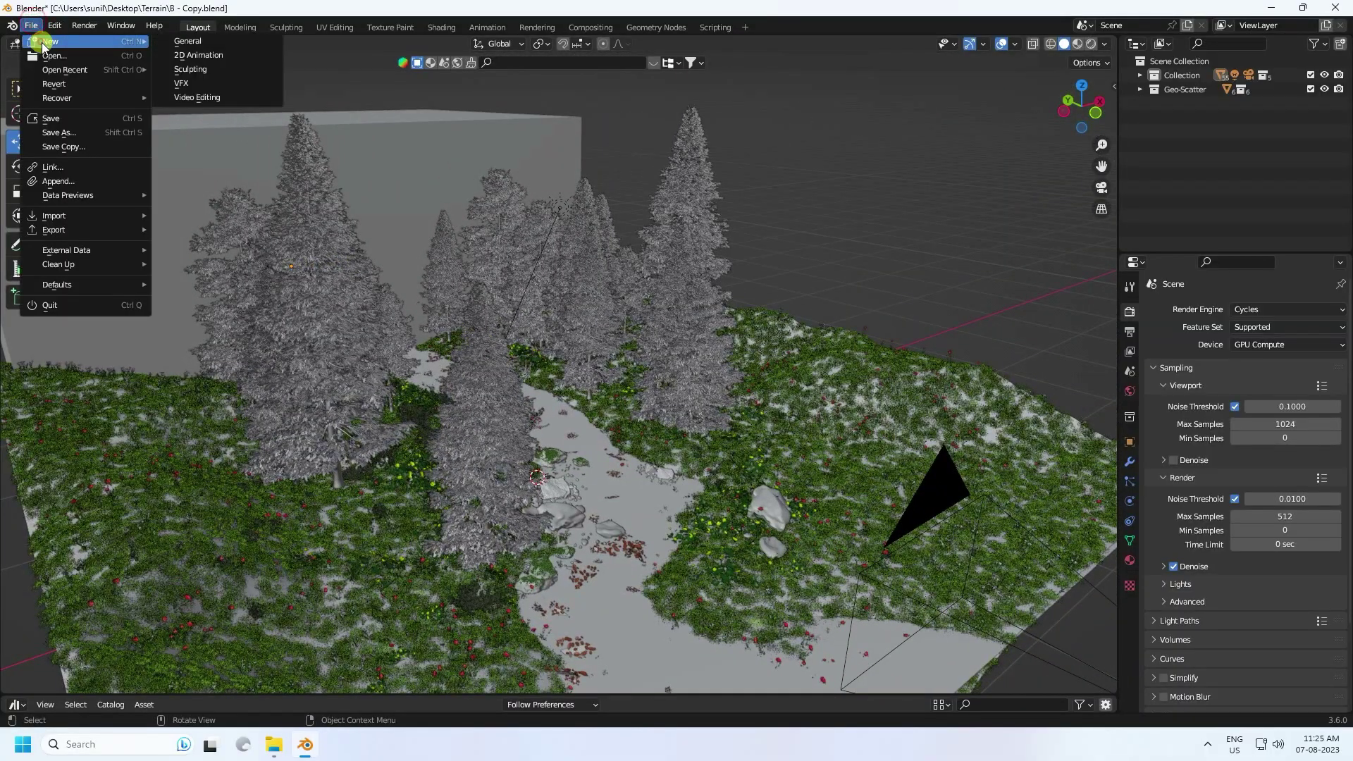
click(170, 44)
click(696, 397)
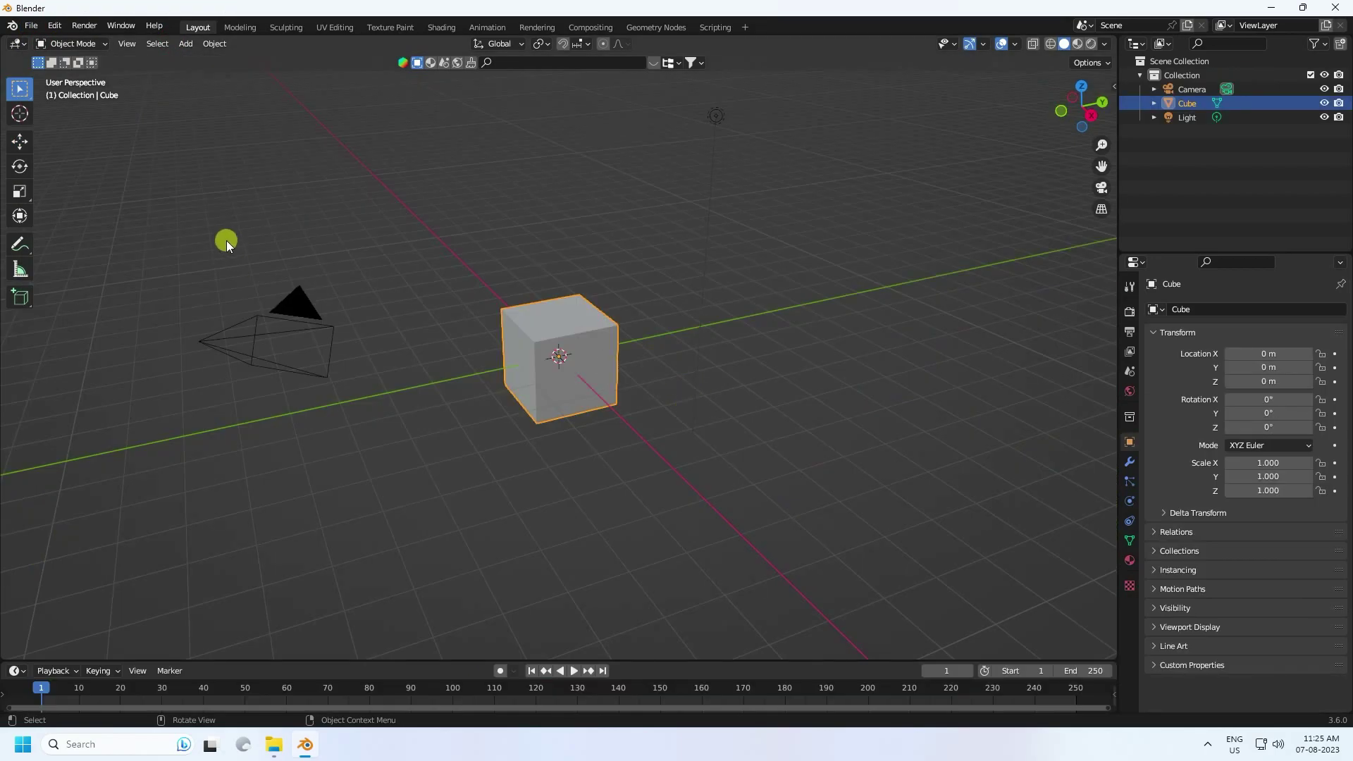
drag(216, 238, 879, 486)
key(Delete)
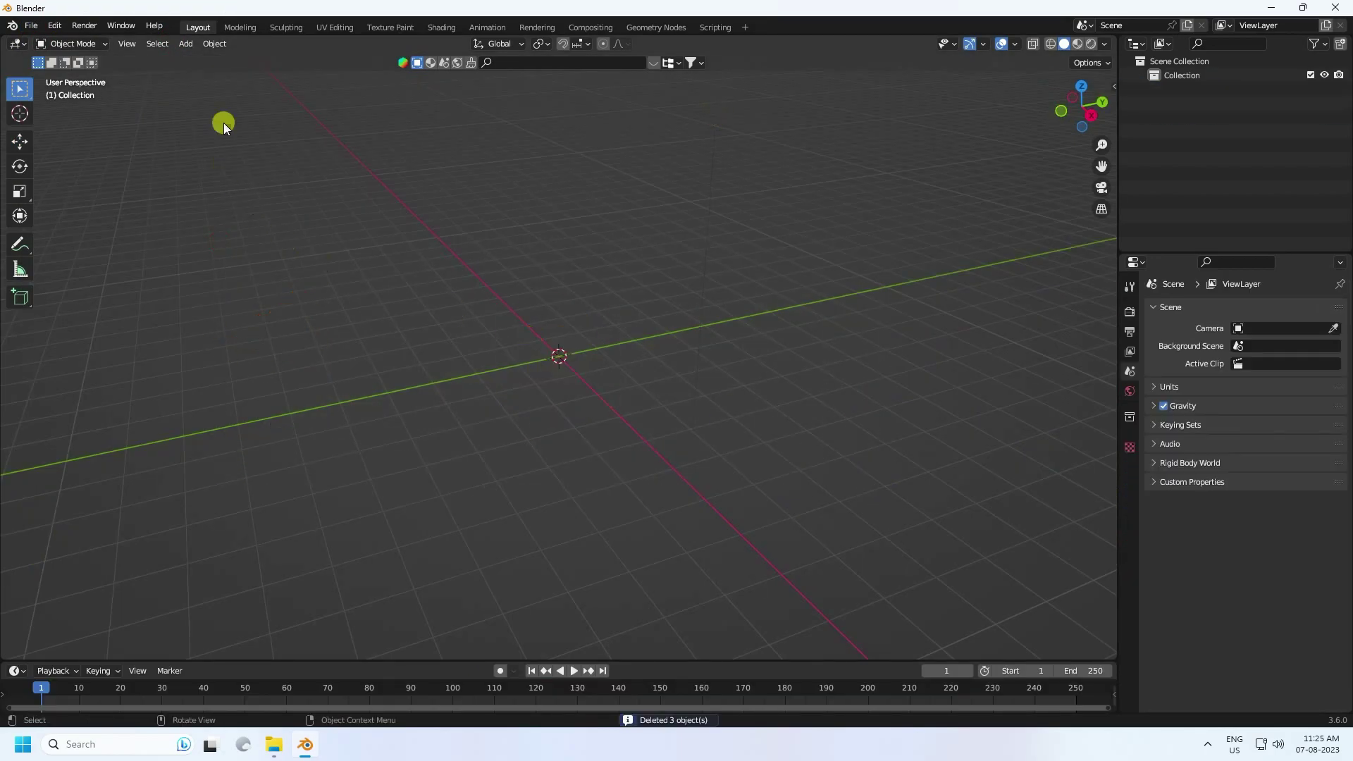
- Add a Landscape mesh at the origin and expand its creation settings
click(186, 49)
mouse_move(211, 59)
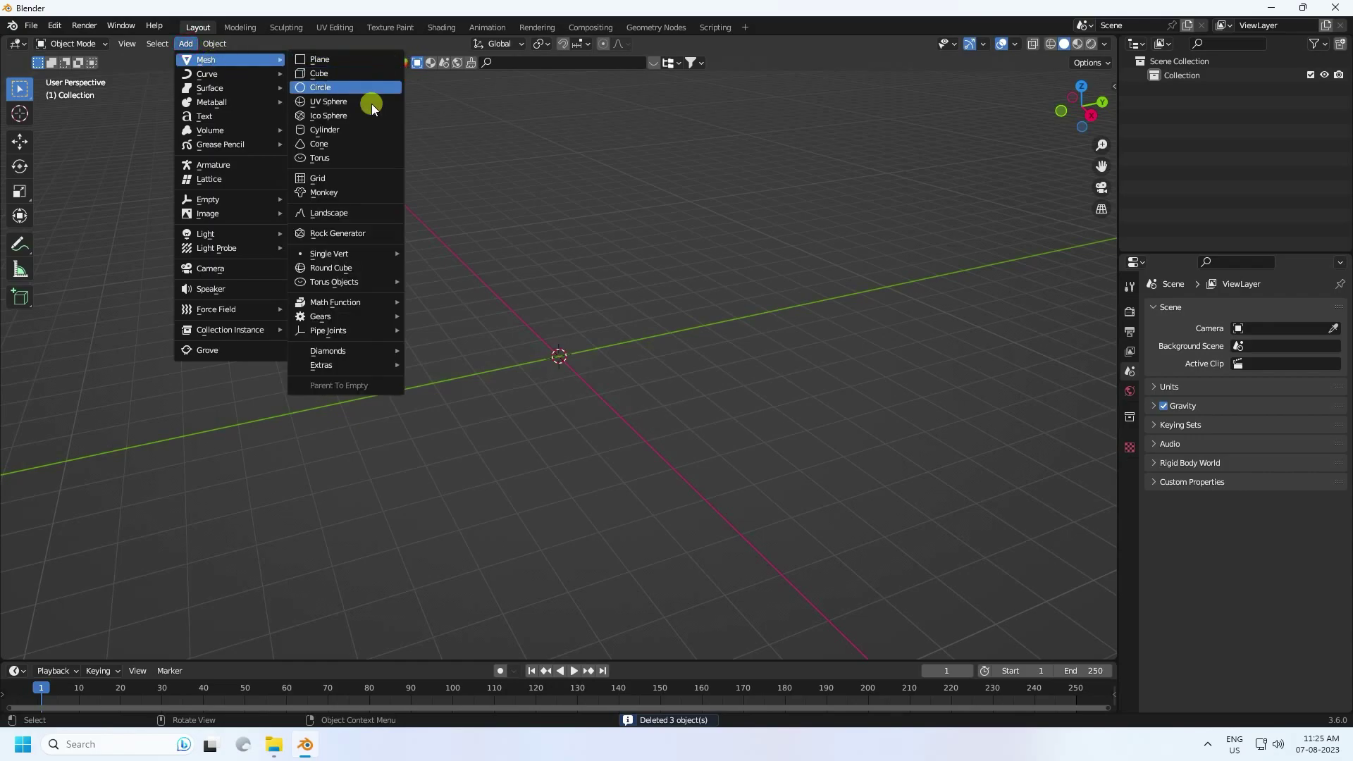
click(341, 213)
click(65, 643)
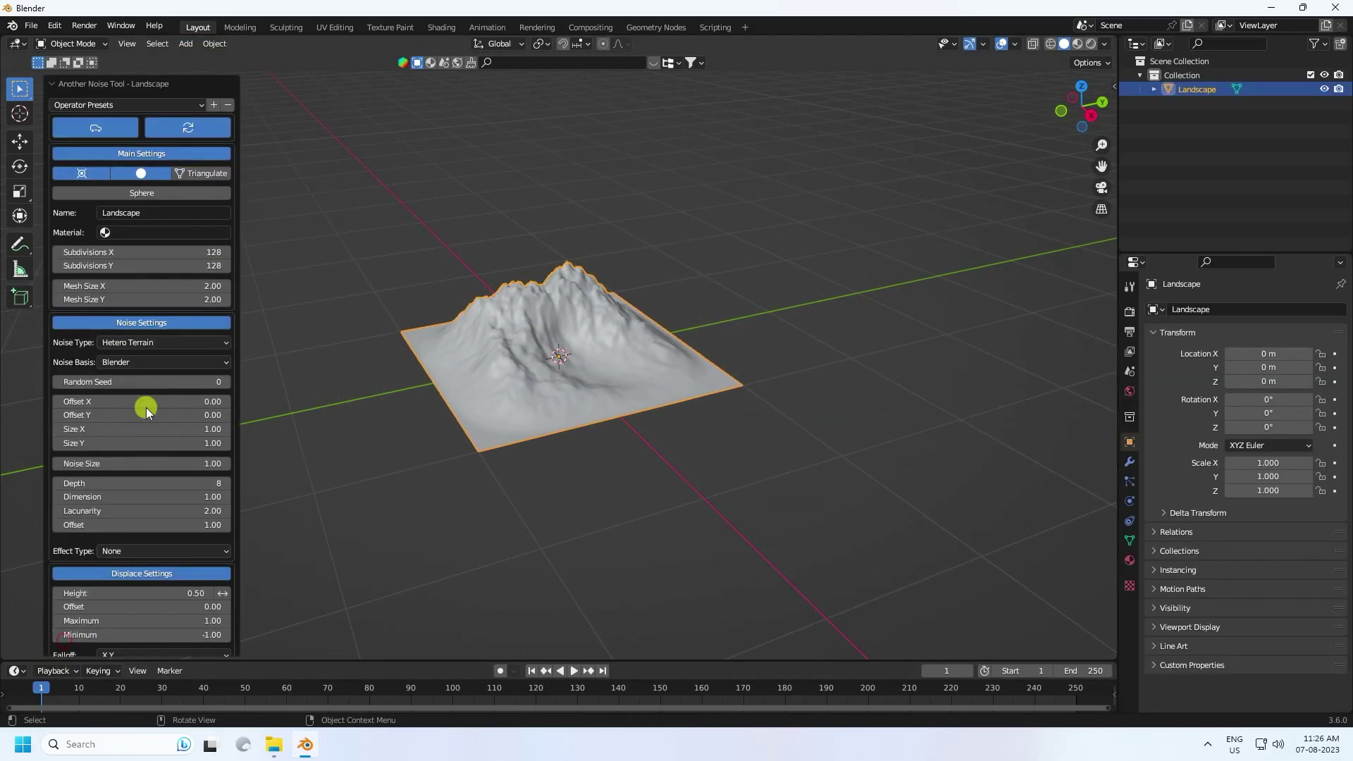
- Try the lakes 1 and lakes 2 presets on the landscape
click(131, 104)
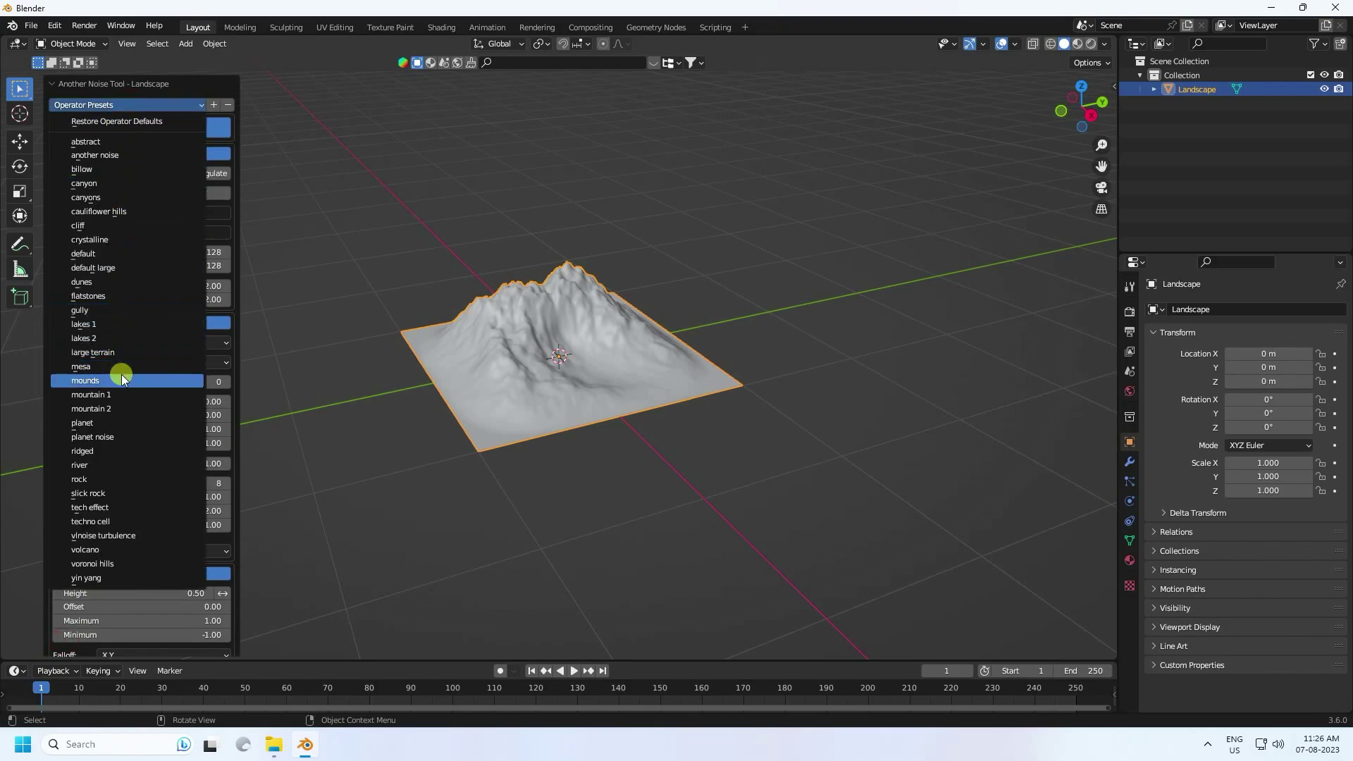
click(111, 324)
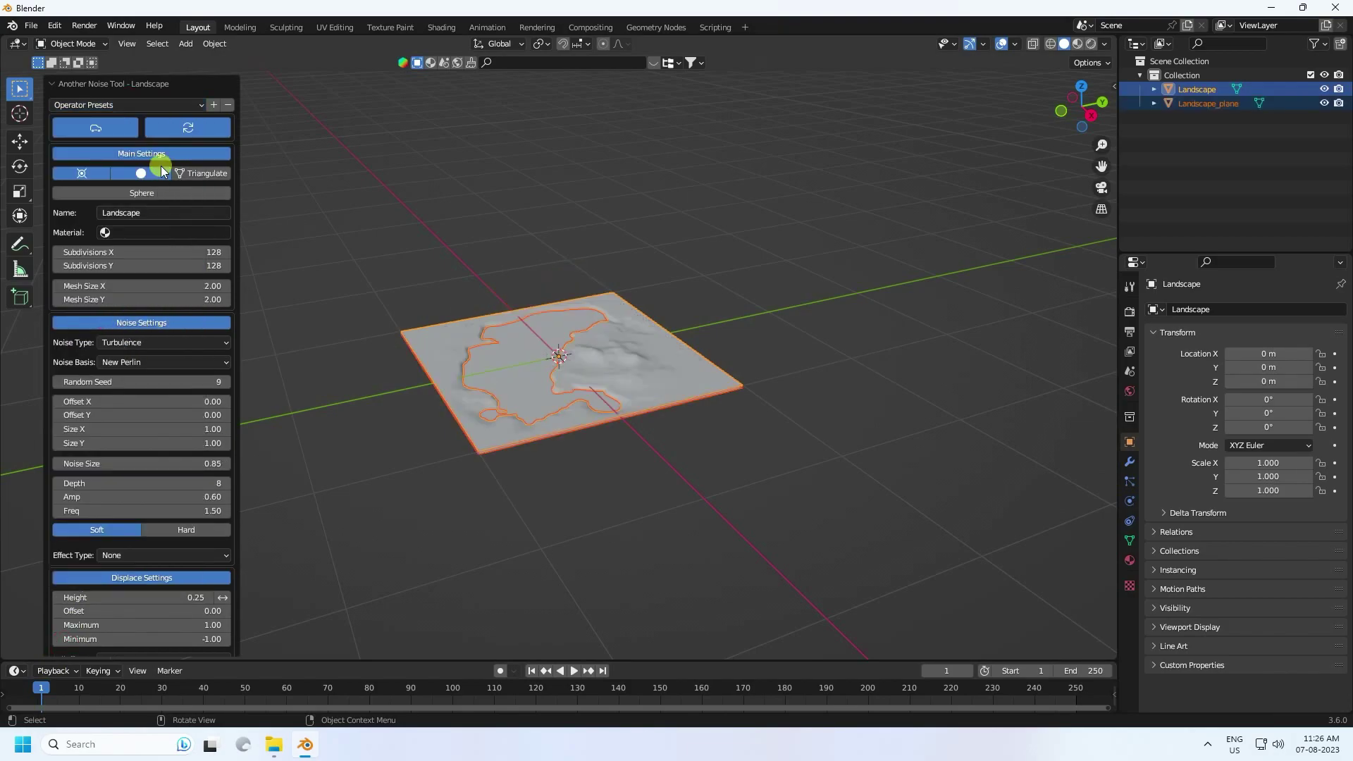
click(130, 105)
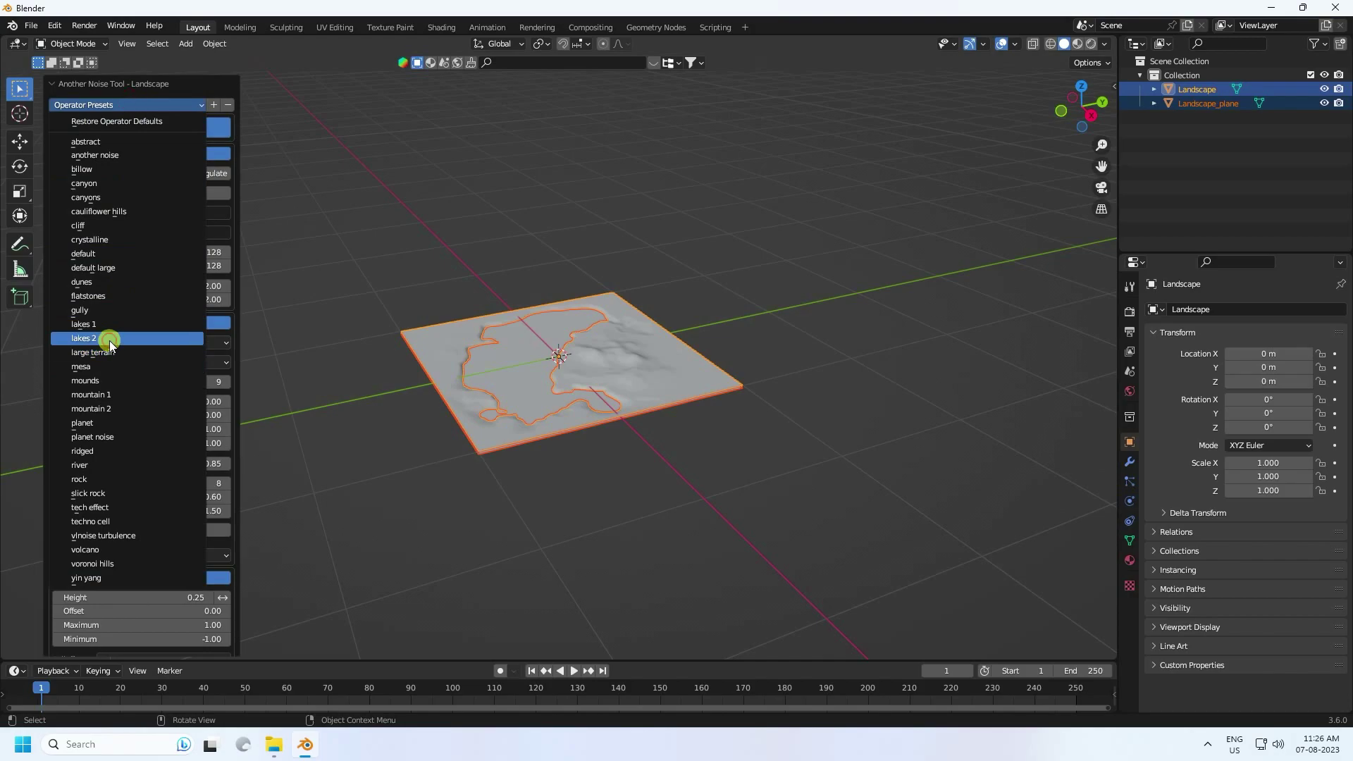
click(109, 339)
- Apply the river preset to the landscape and deselect the generated terrain
click(100, 105)
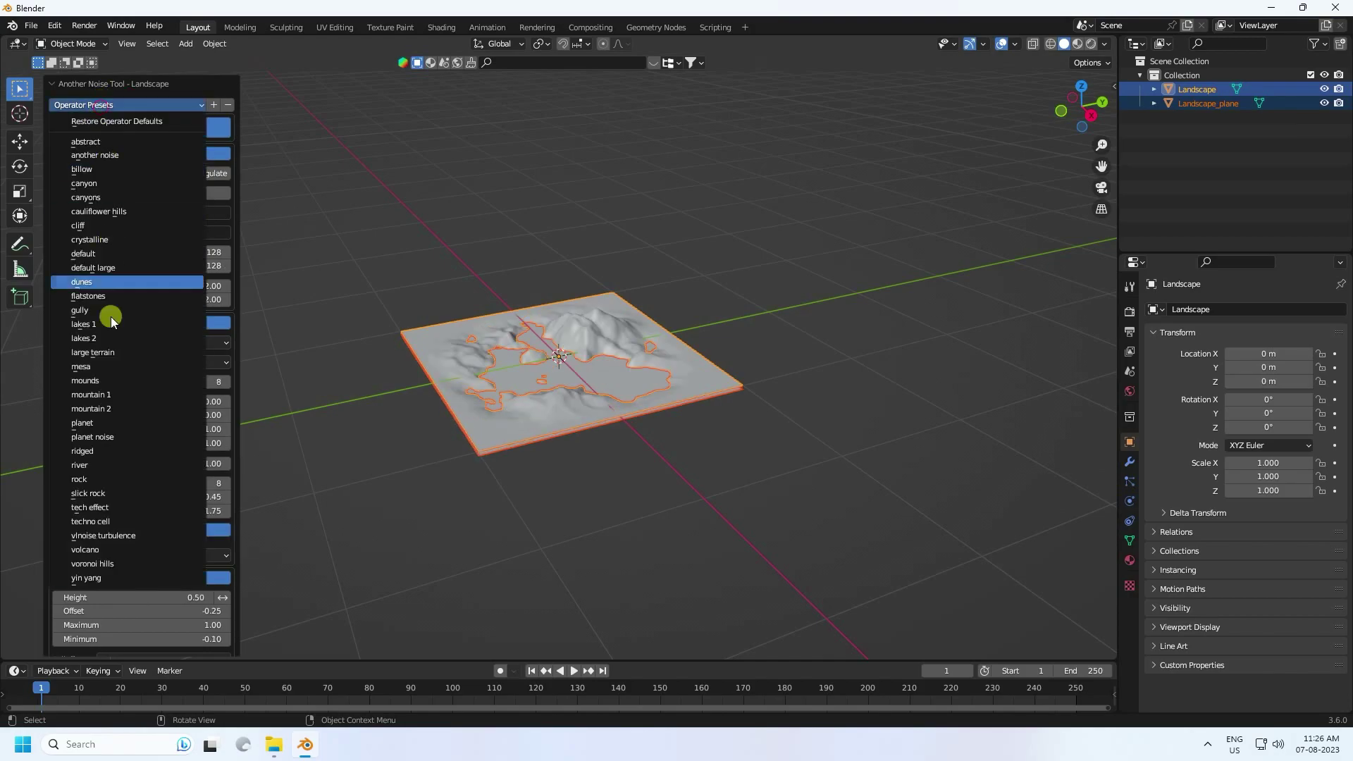
click(103, 463)
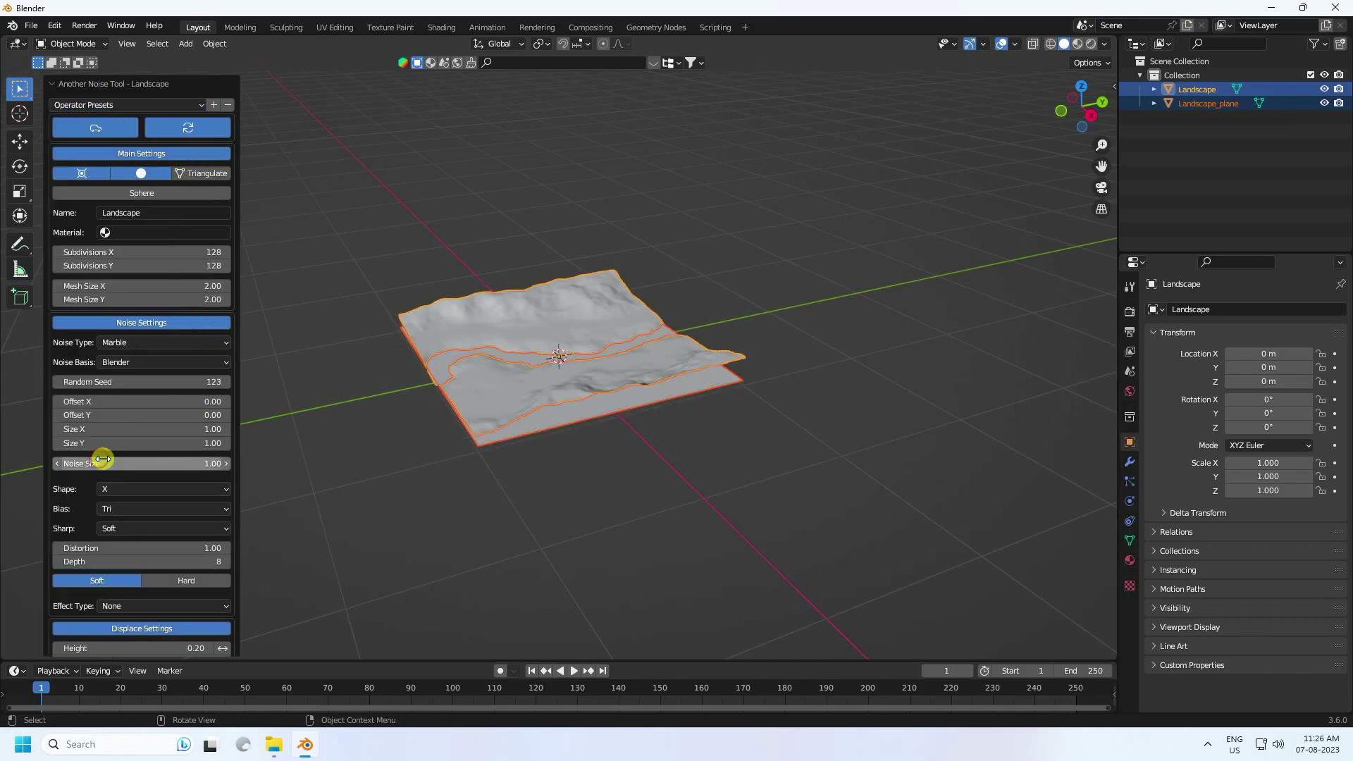
scroll(583, 278, up, 6)
middle_drag(532, 329, 637, 187)
click(638, 190)
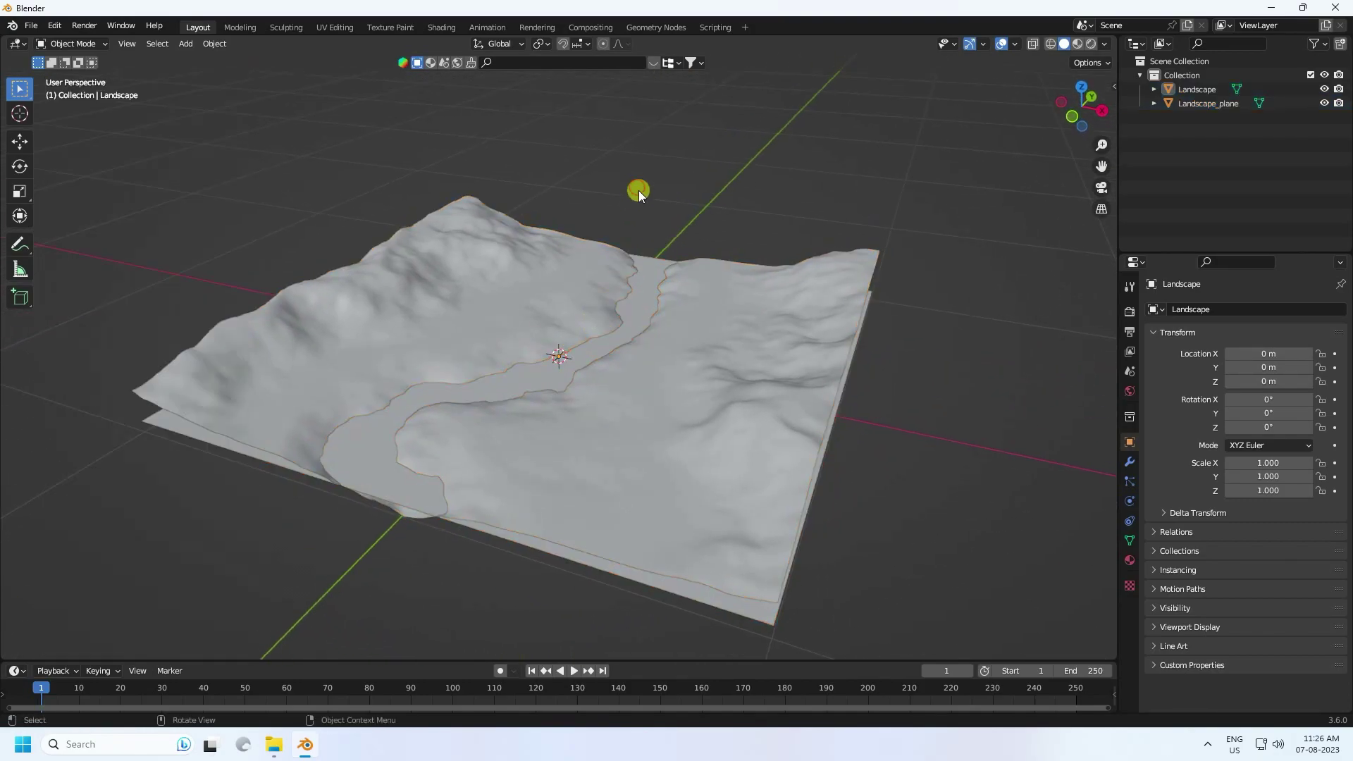
- Scale the terrain and its water plane together by a factor of 3, and deselect them
drag(316, 200, 475, 320)
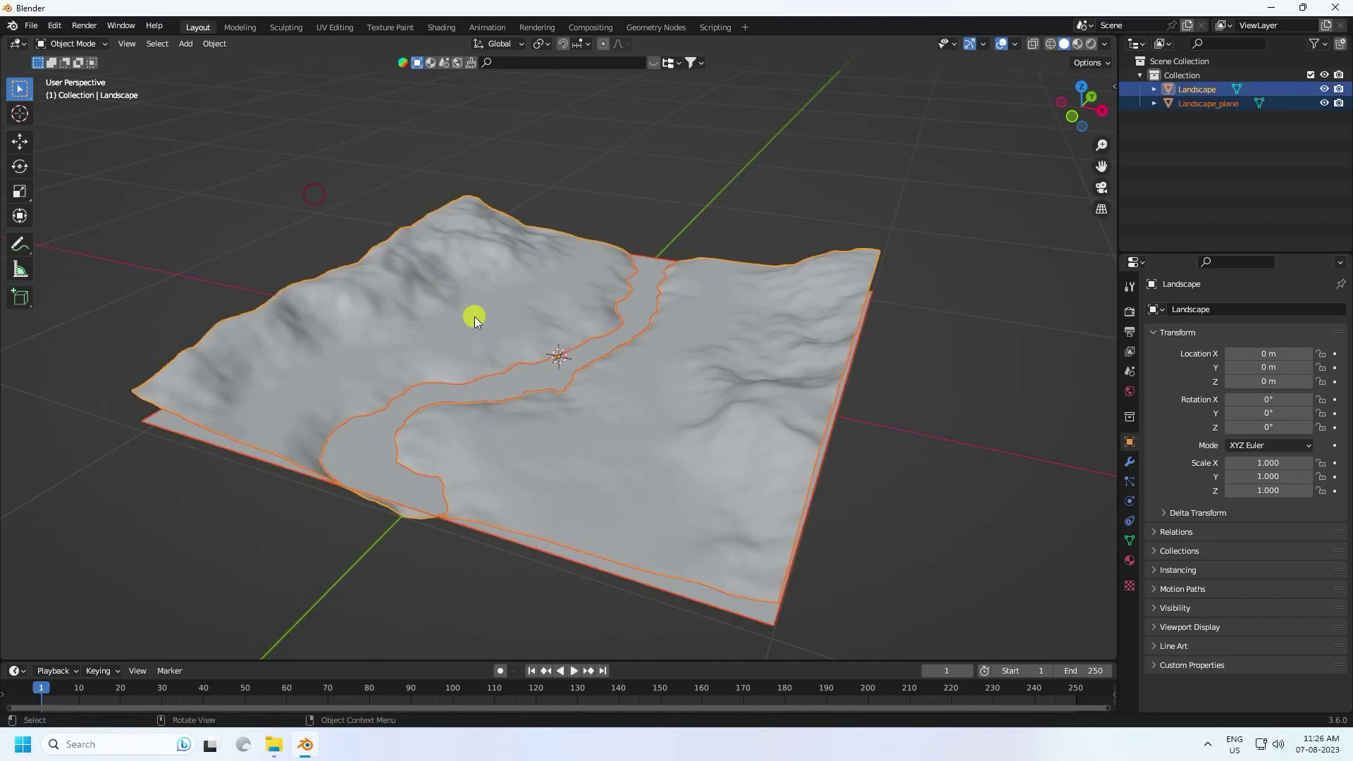
key(s)
key(3)
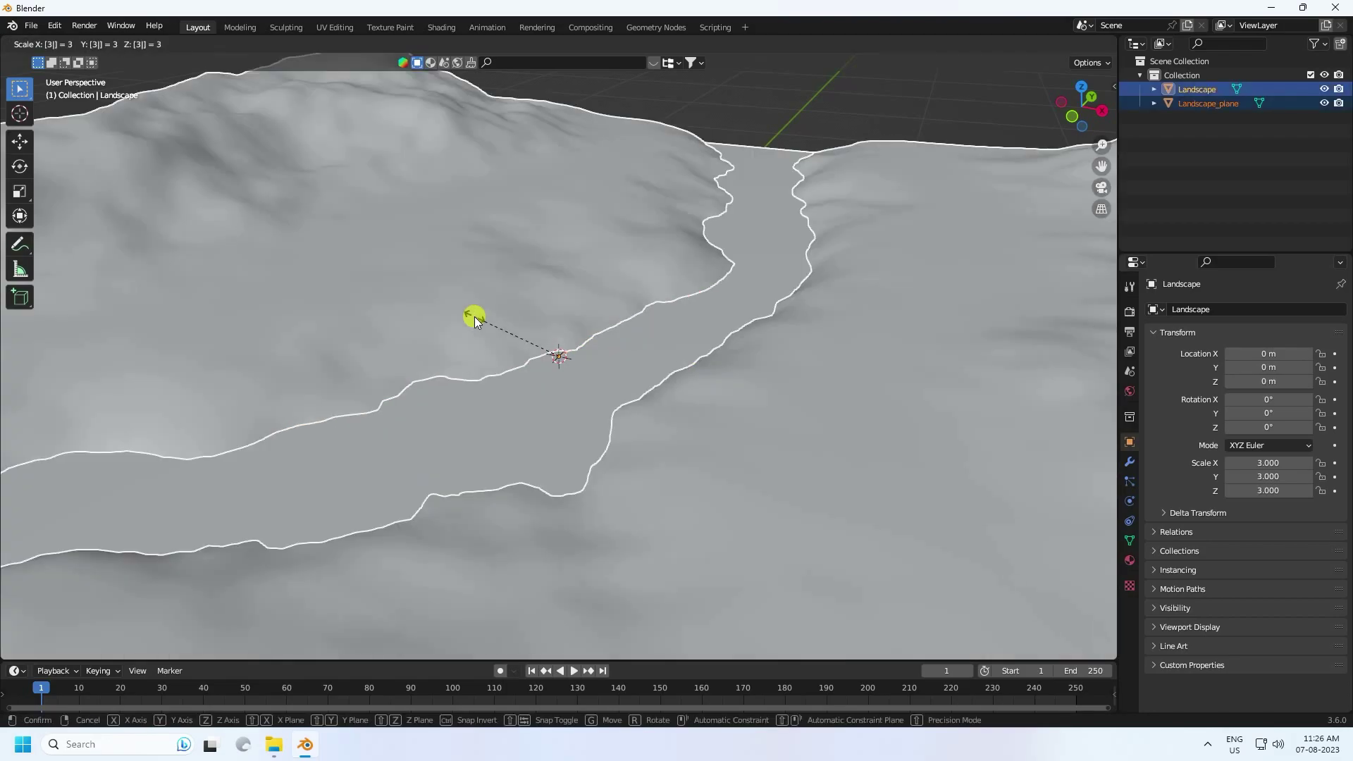
key(Return)
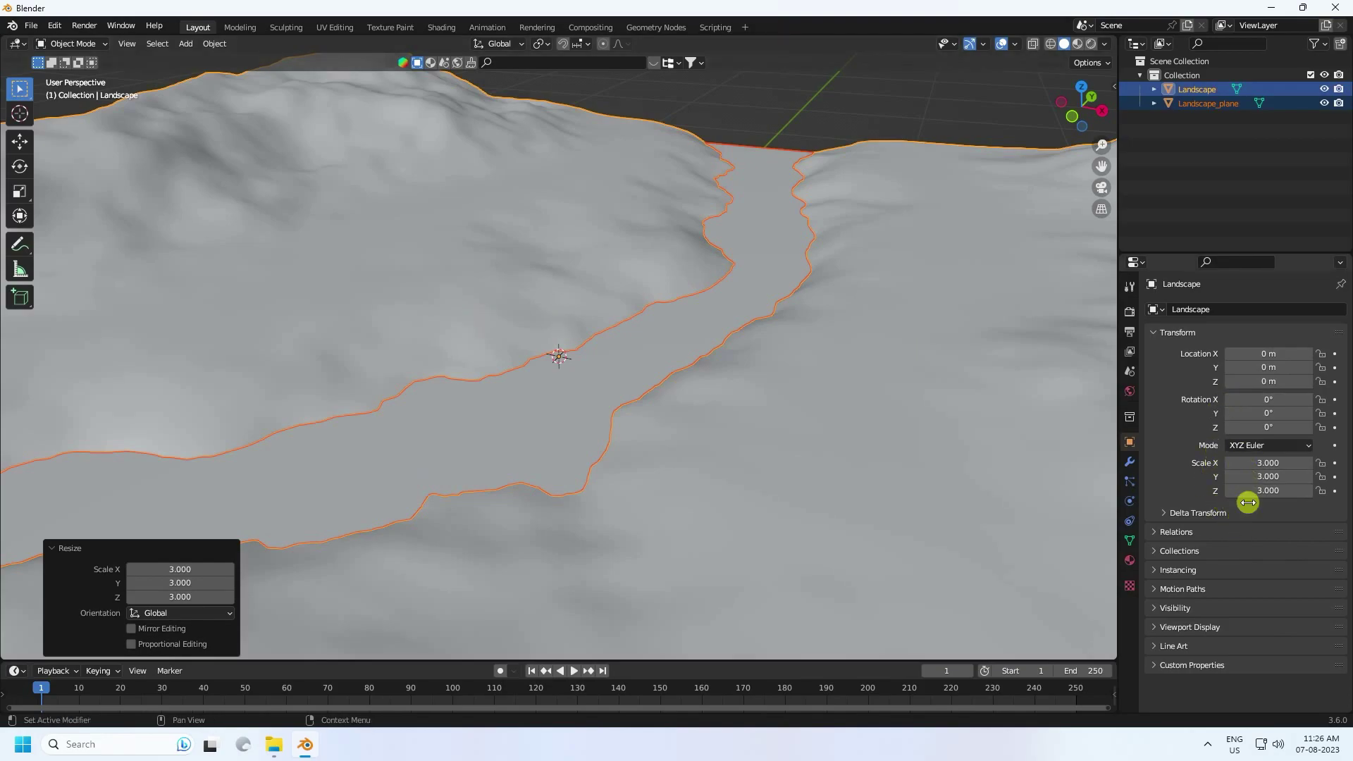
click(819, 99)
scroll(725, 242, down, 5)
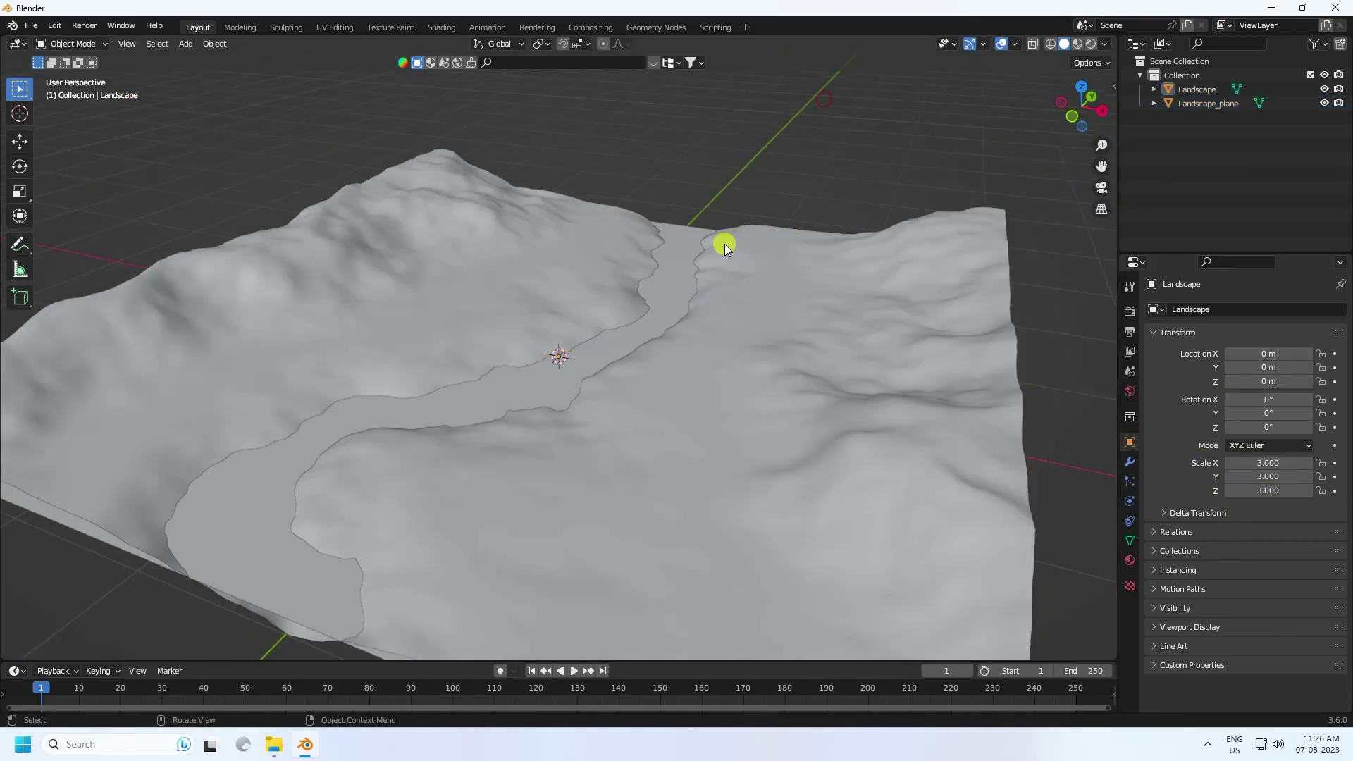
middle_drag(725, 242, 708, 284)
- Add a camera and align it to a low view looking along the river valley
click(186, 43)
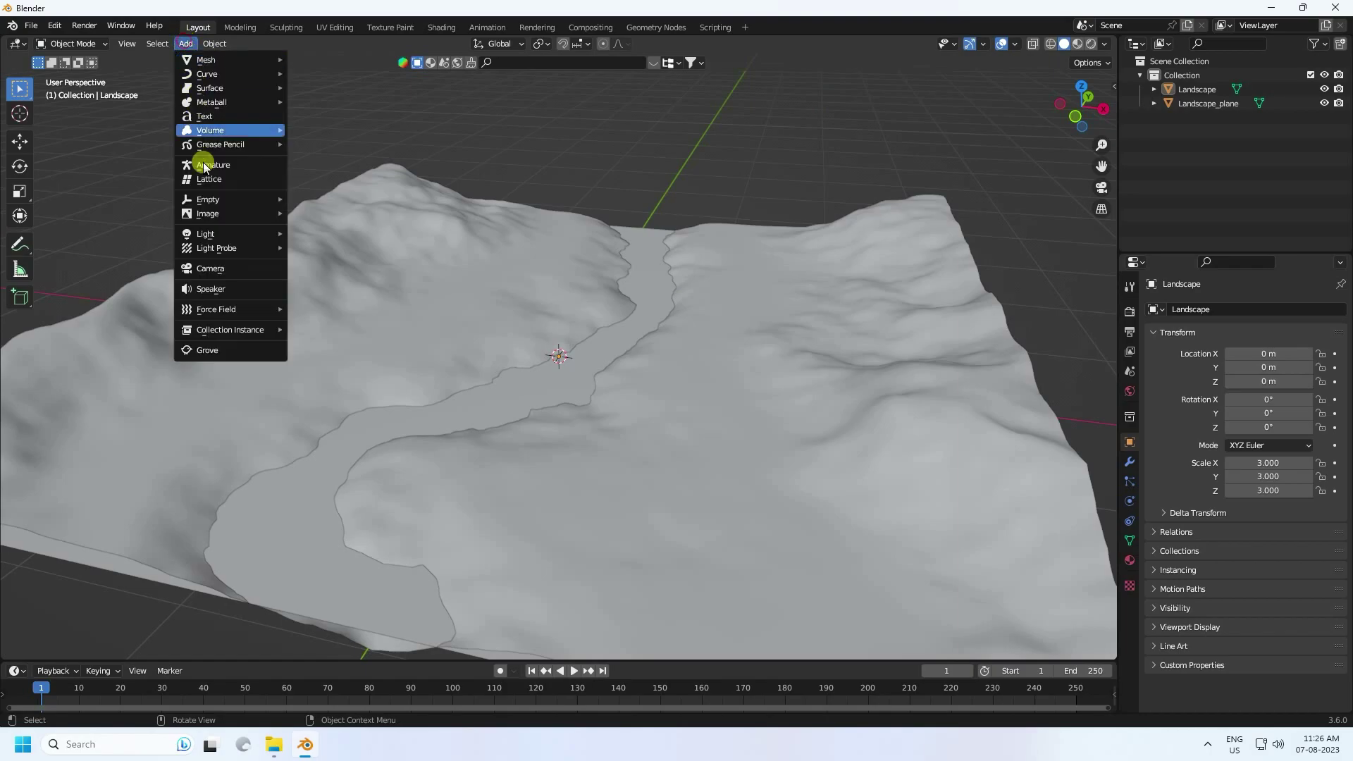
click(215, 269)
scroll(634, 366, up, 4)
middle_drag(635, 366, 645, 328)
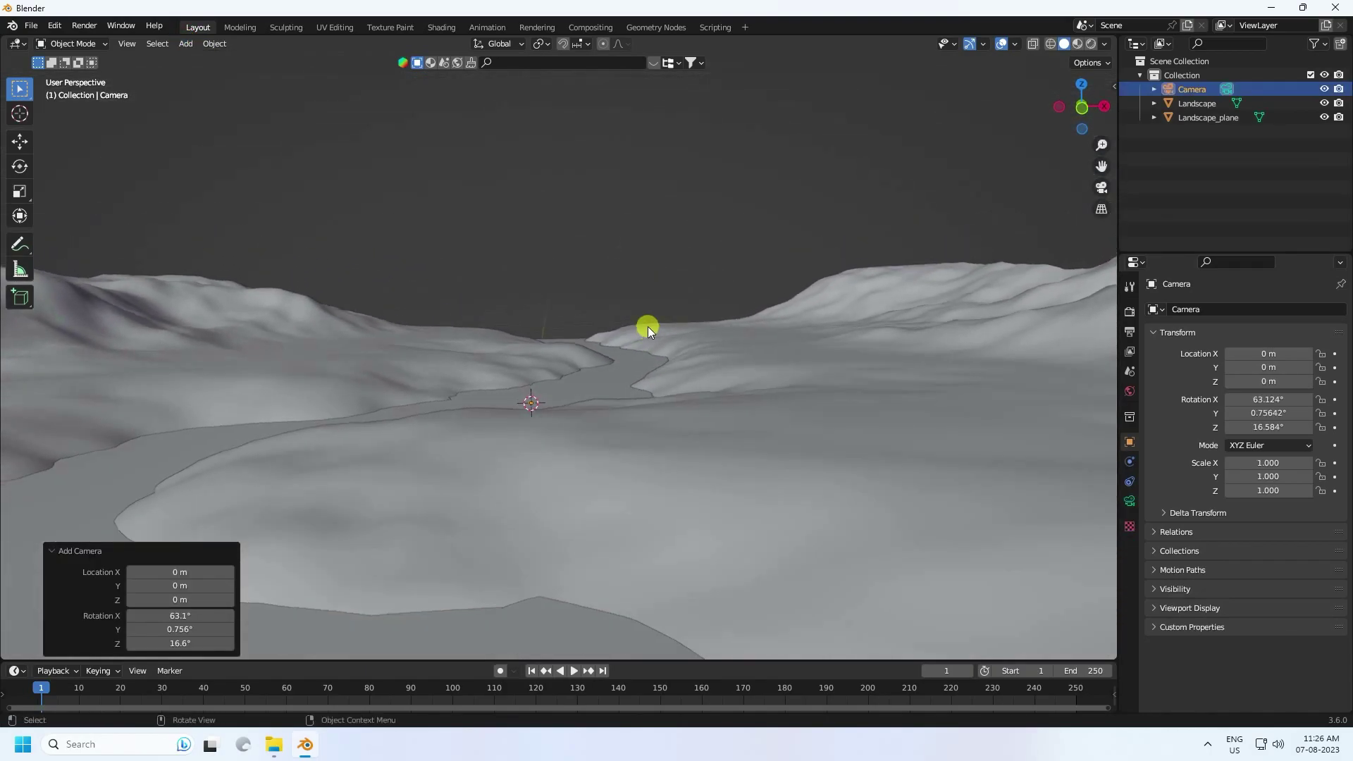
shift+scroll(647, 336, up, 2)
shift+scroll(644, 344, up, 1)
key(ctrl+alt+KP_0)
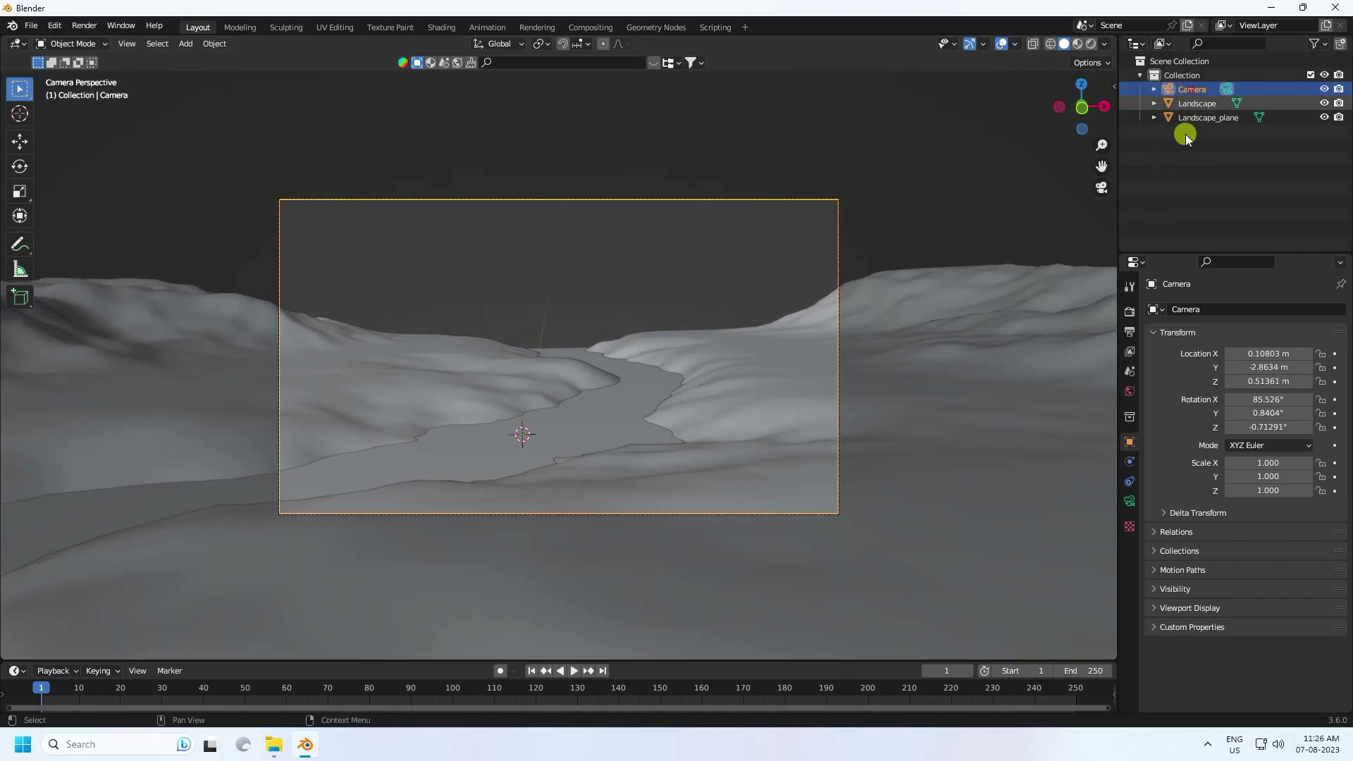
- Set the camera's rotation to 90° on X, 0° on Y and 0° on Z
click(1265, 400)
text(90)
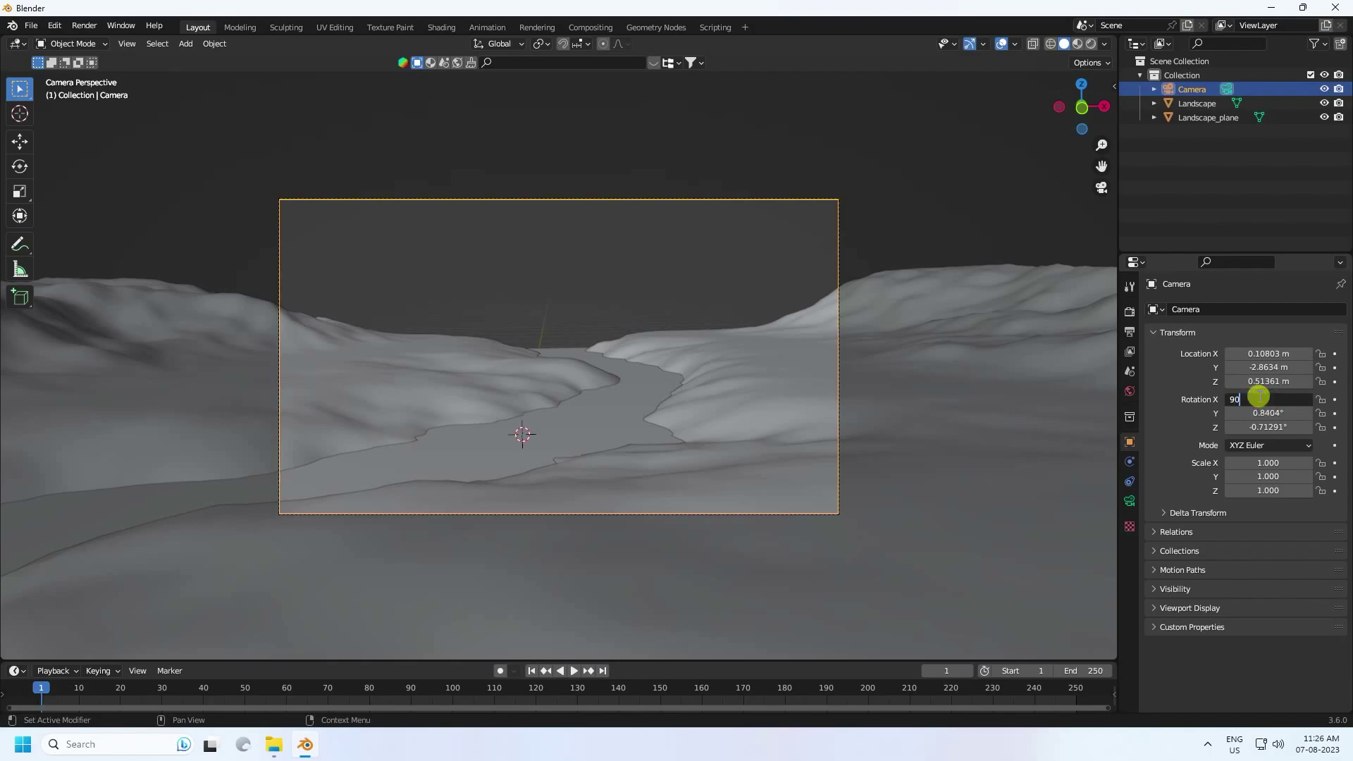
key(Tab)
text(0)
key(Tab)
text(0)
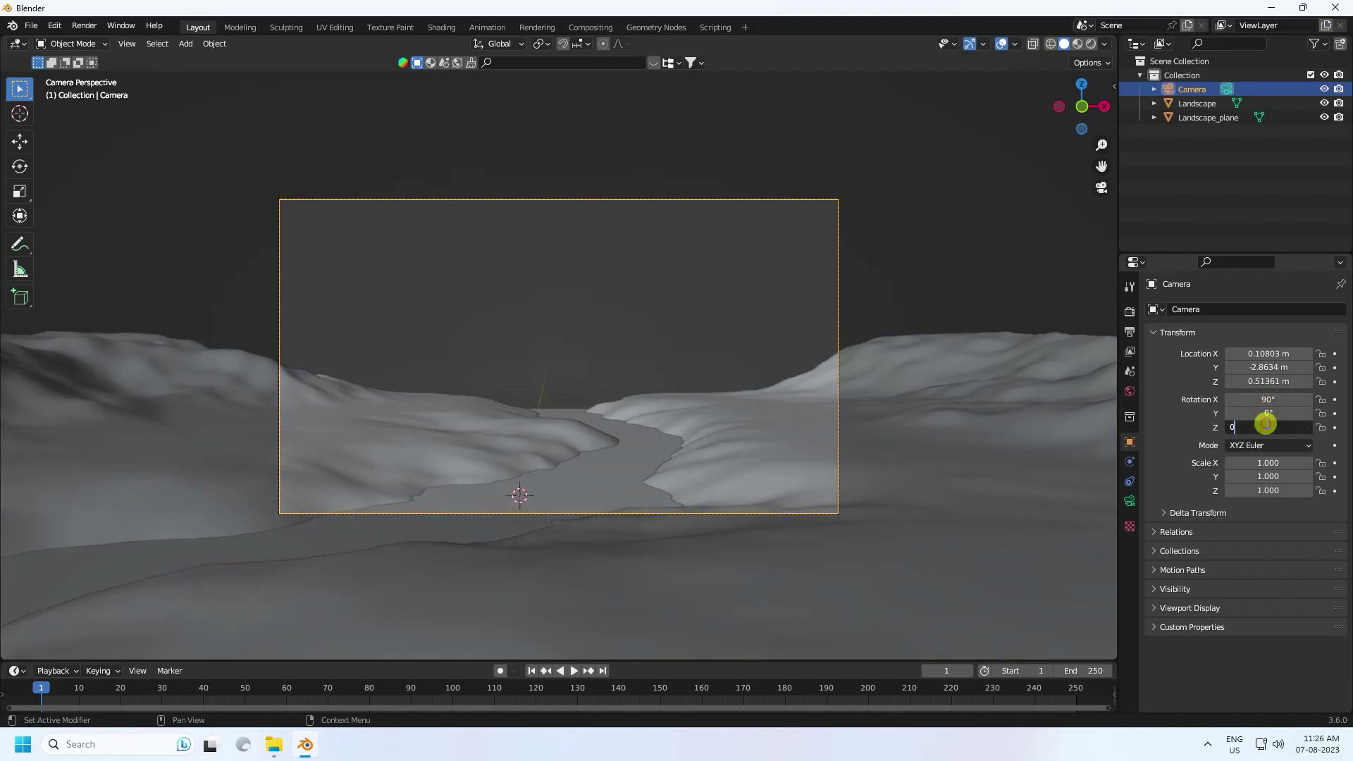
key(Return)
- Set the camera's X location to 0 m and move it back to about -3.54 m on Y
click(1265, 354)
text(0)
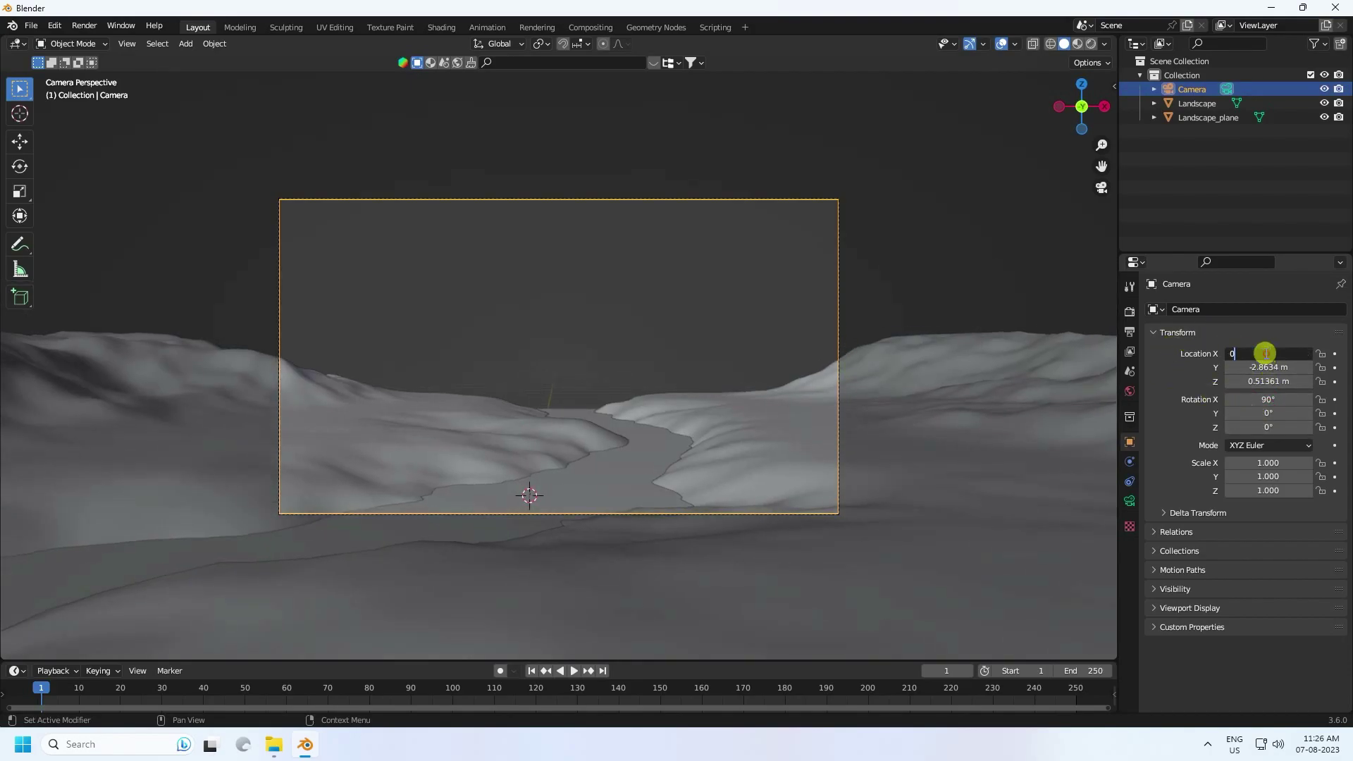
key(Return)
drag(1269, 367, 541, 370)
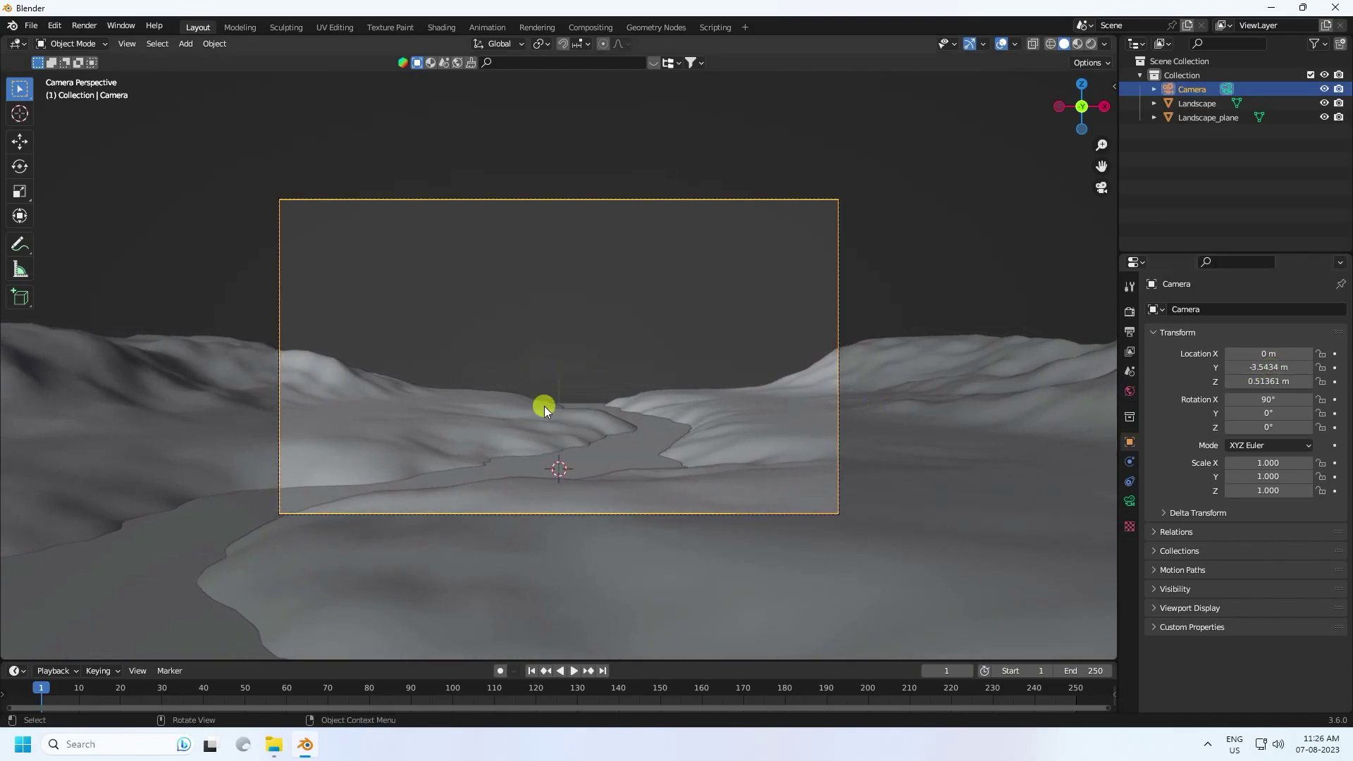
- Raise the water plane to about 0.04 m on Z with the Move tool to widen the river, and deselect it
scroll(608, 416, up, 3)
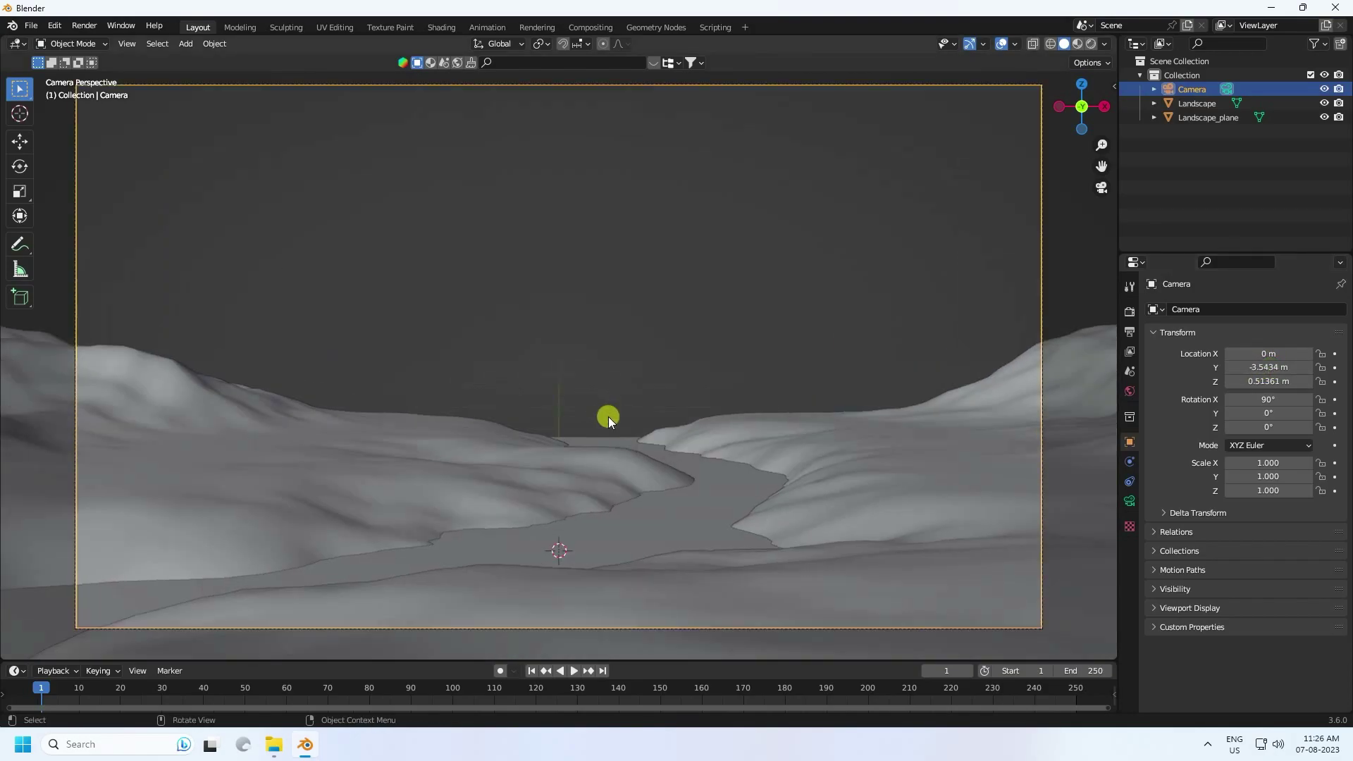
click(610, 481)
scroll(653, 451, down, 3)
click(661, 458)
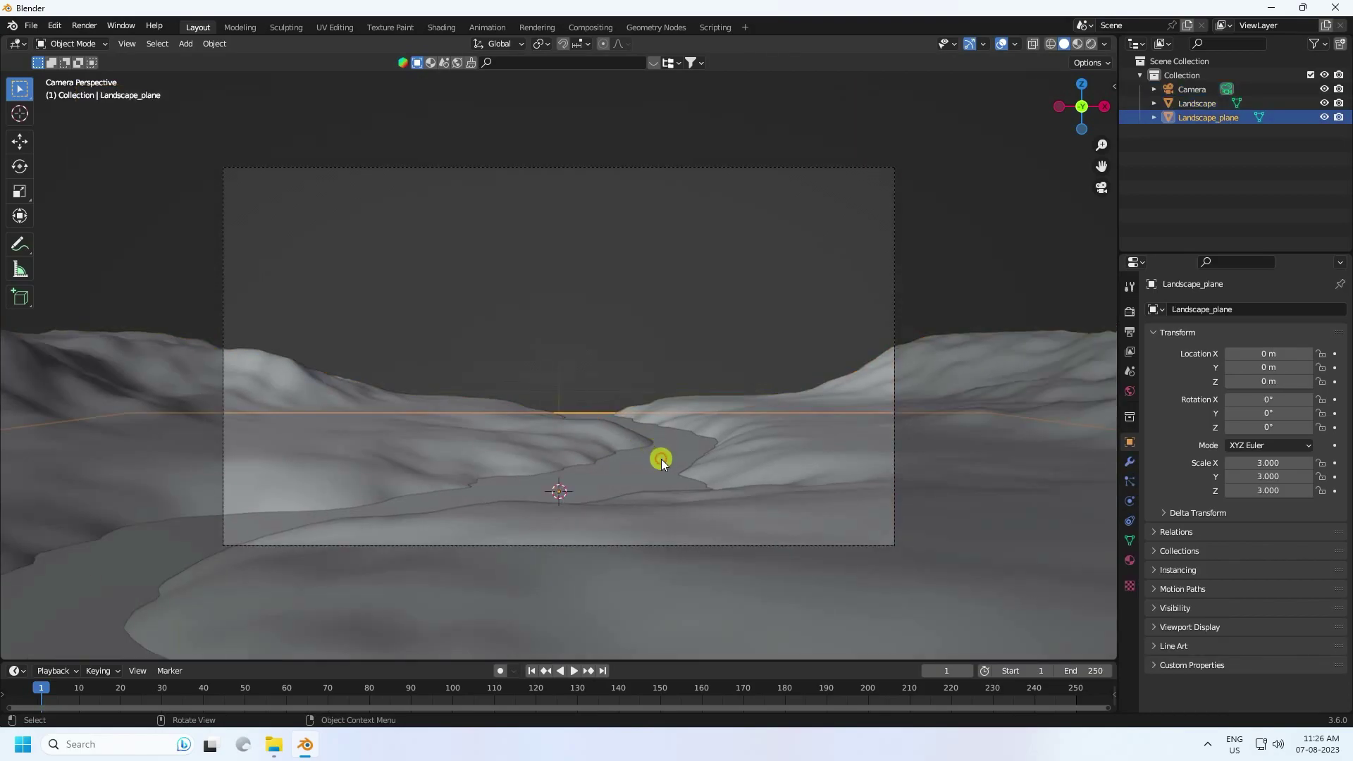
click(19, 141)
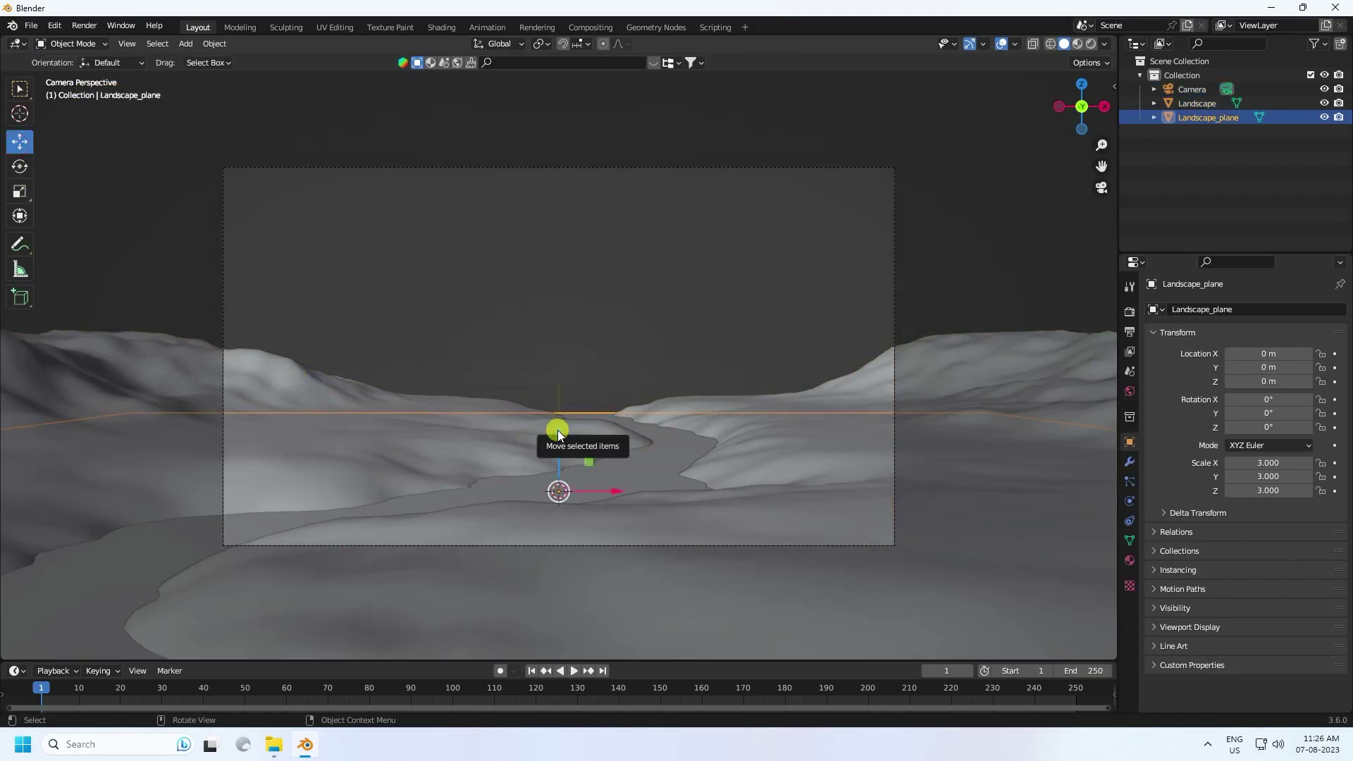
drag(564, 433, 556, 414)
click(654, 292)
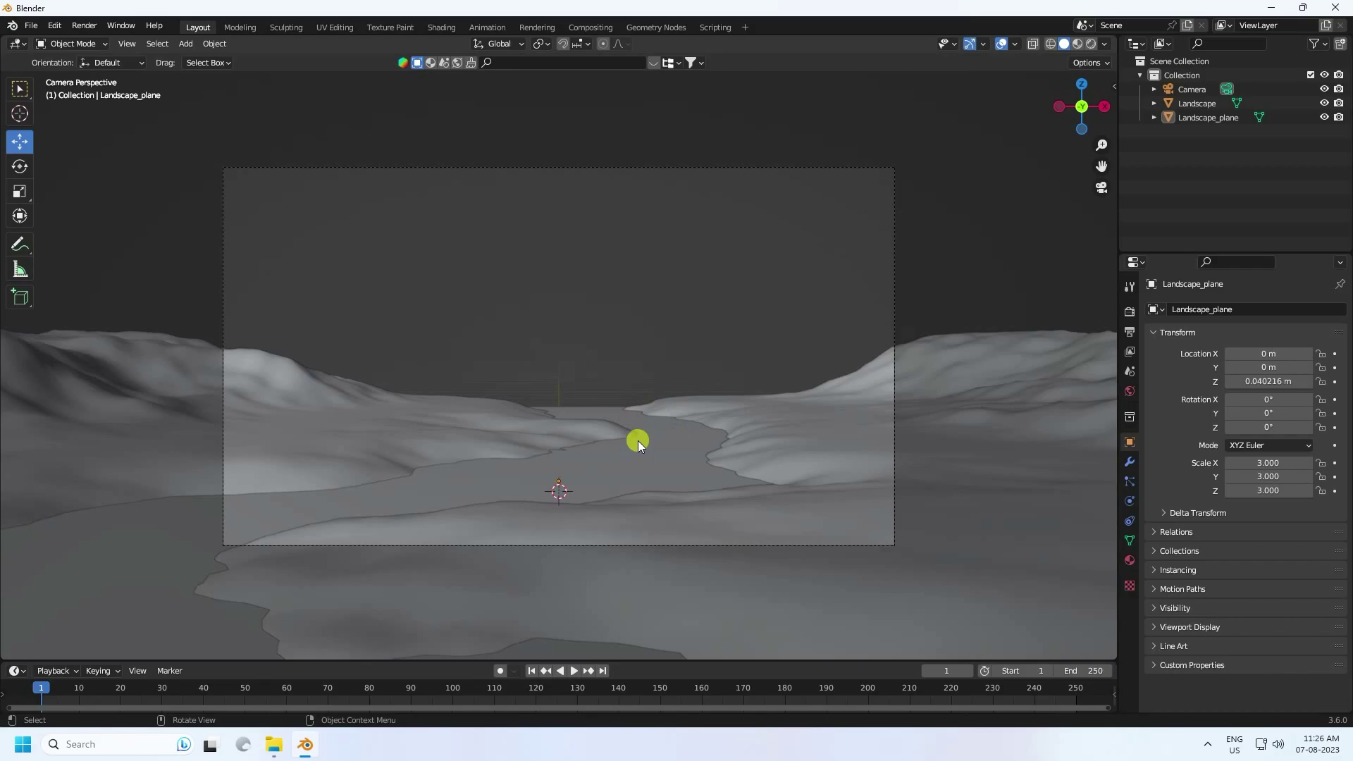
- Enter Edit Mode on the water plane and subdivide its mesh with 10 cuts
middle_drag(661, 454, 618, 483)
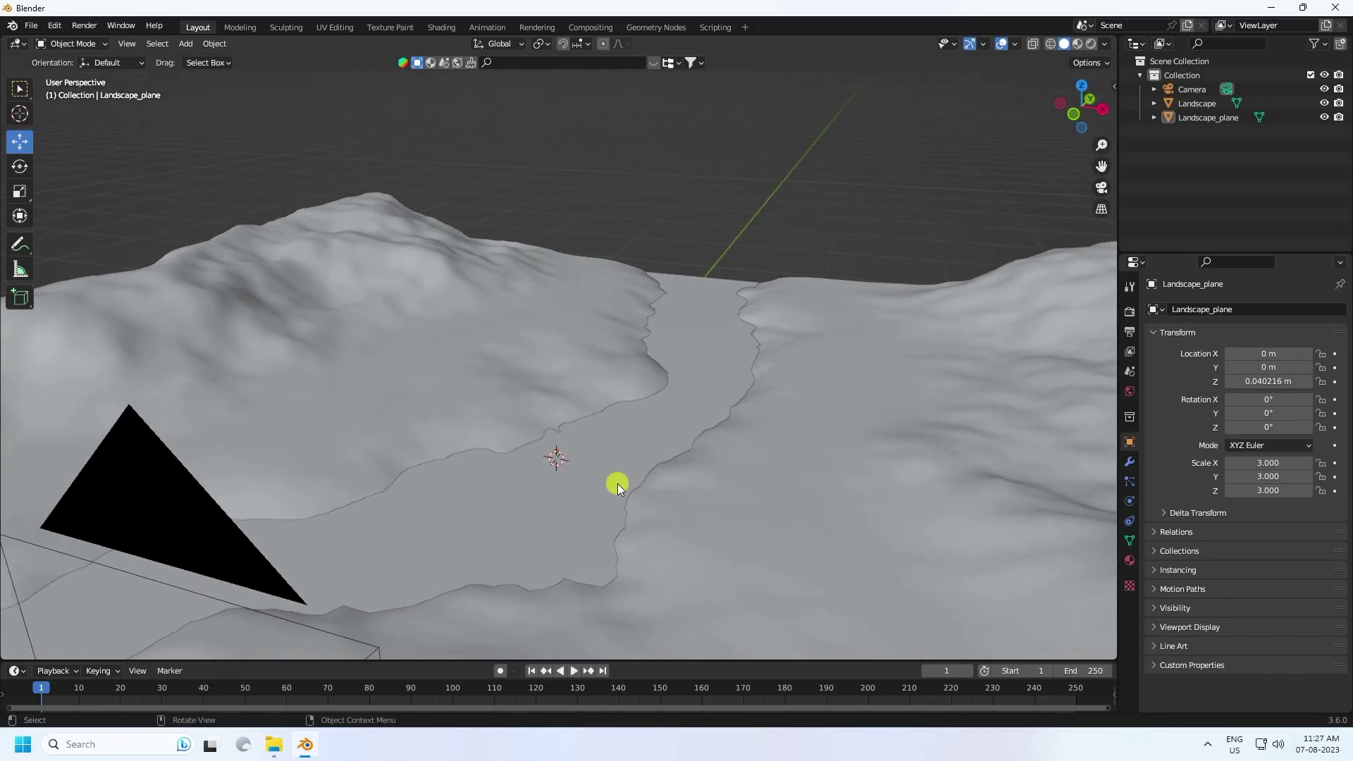
click(609, 458)
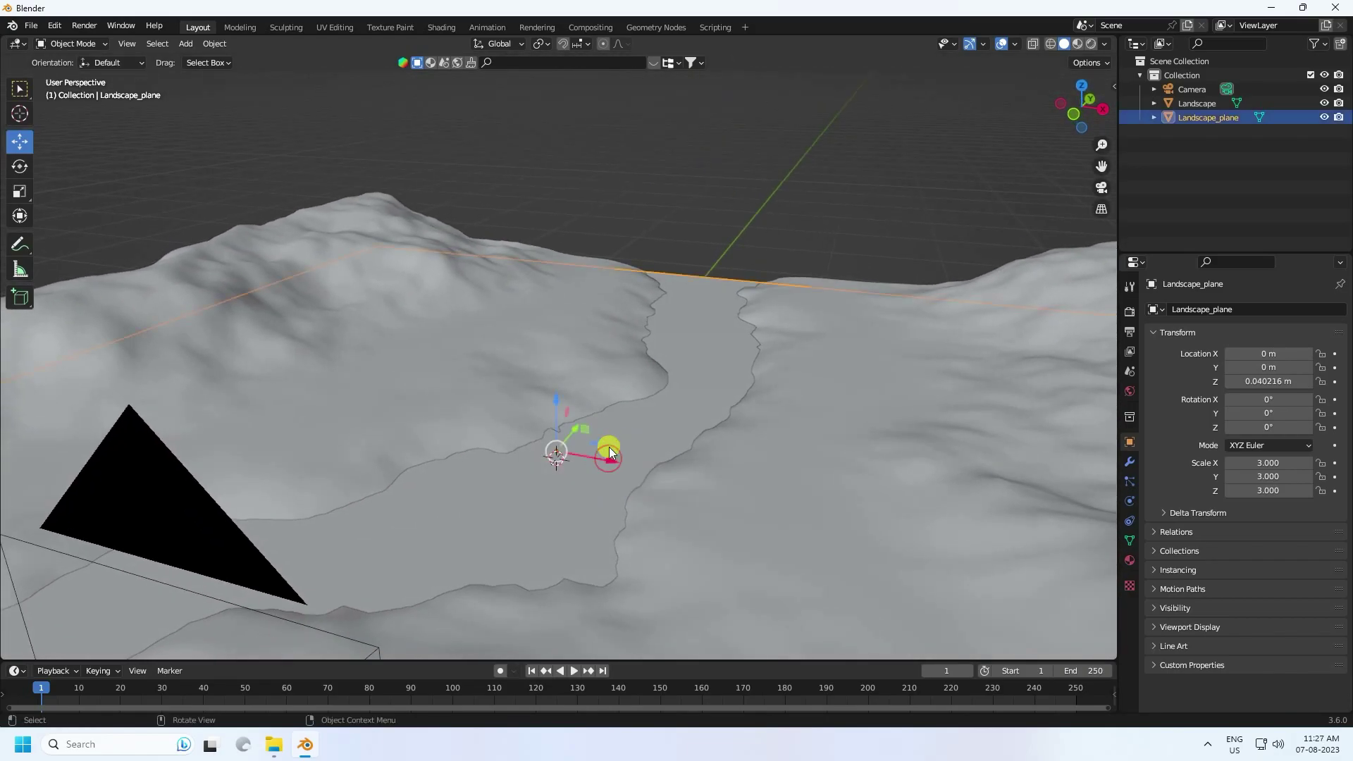
click(70, 43)
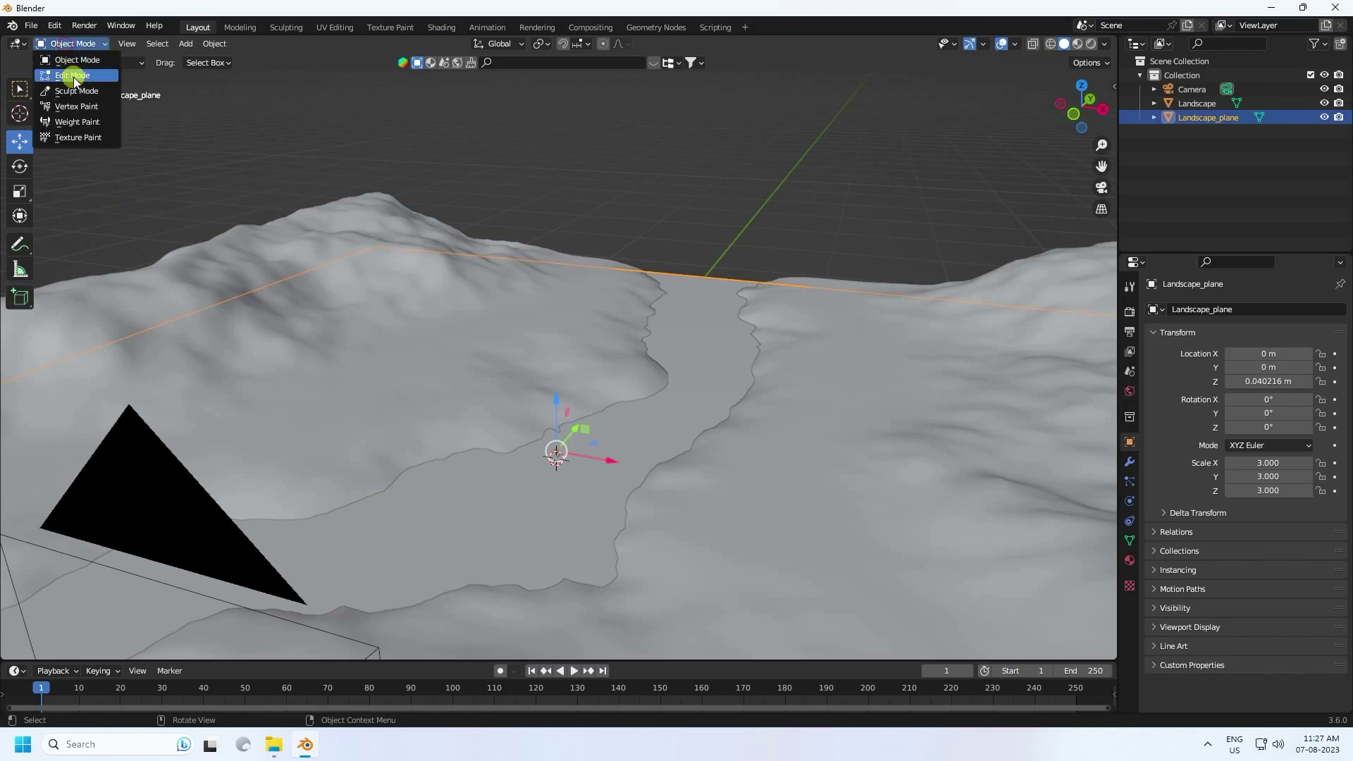
click(74, 76)
right_click(539, 415)
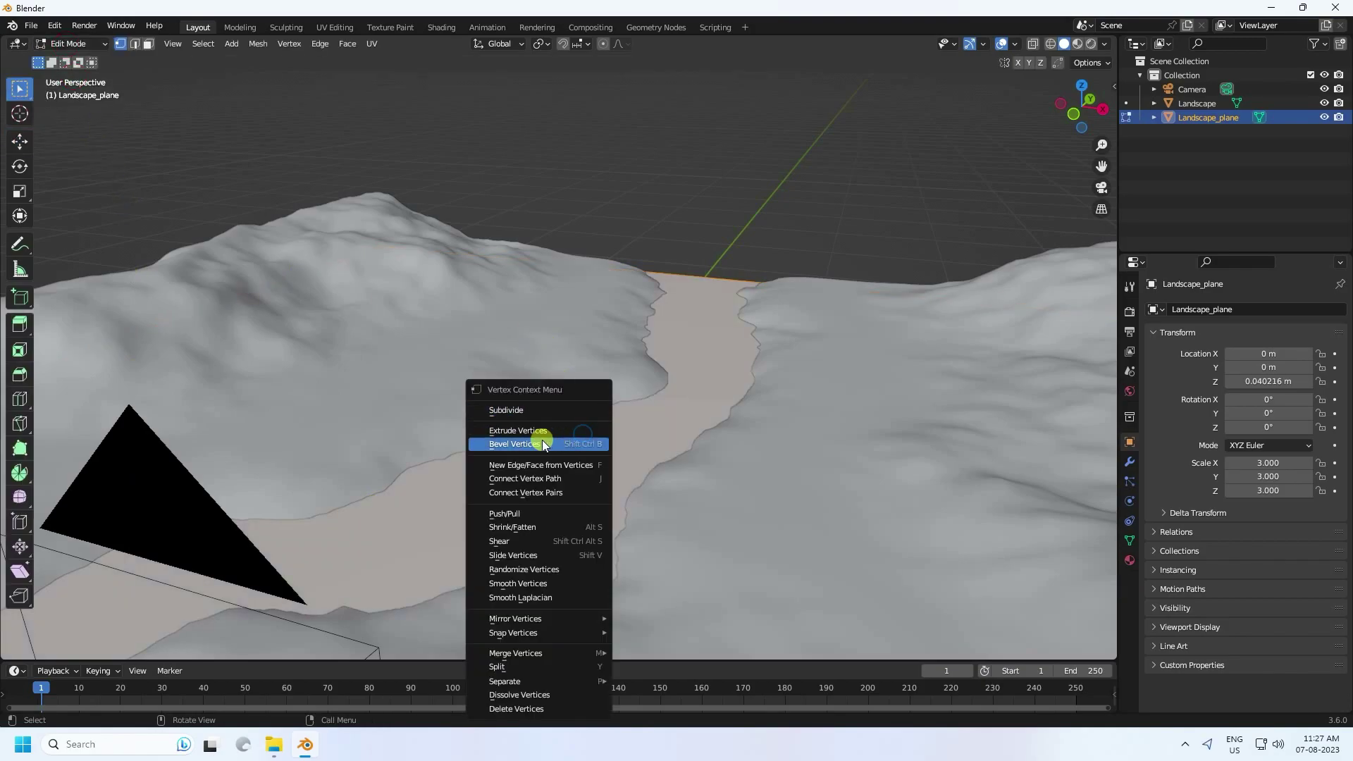
click(492, 411)
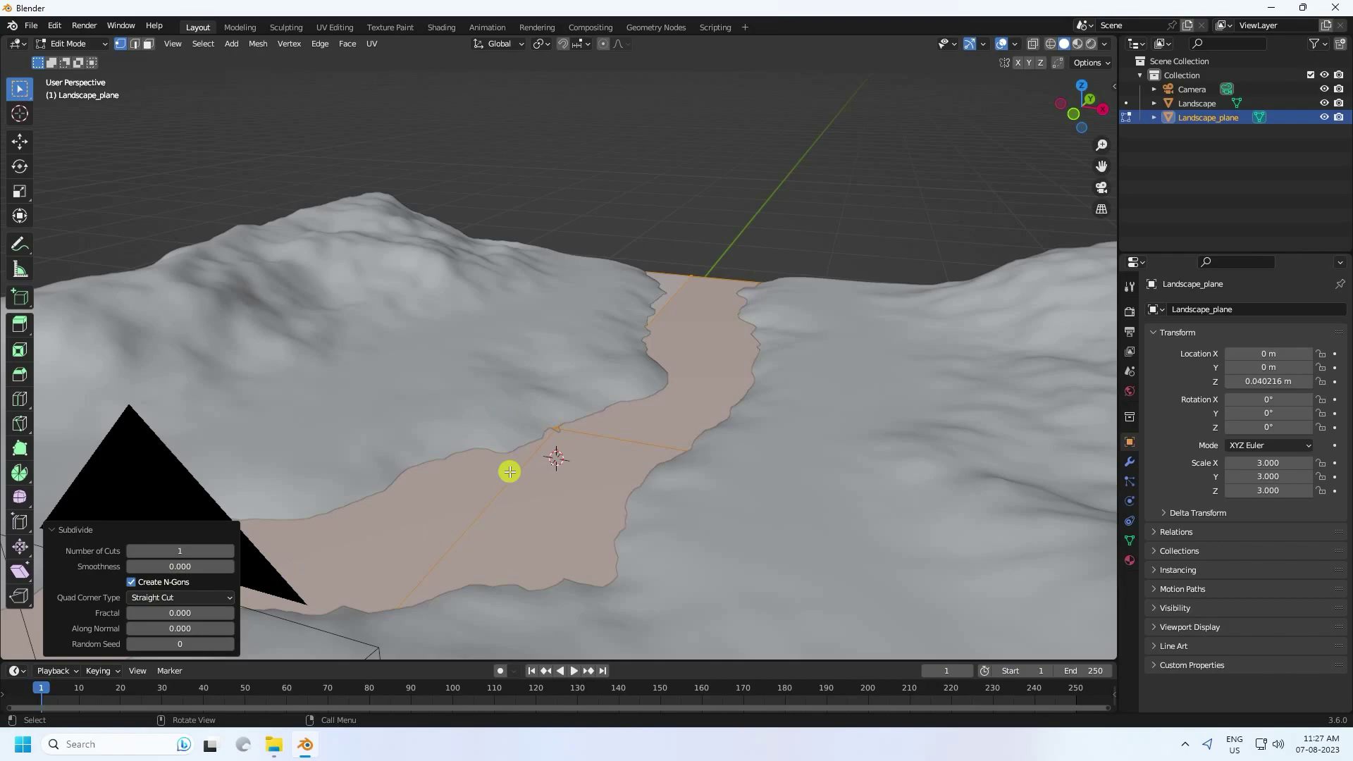
click(229, 550)
click(230, 551)
click(229, 550)
click(229, 550)
click(229, 550)
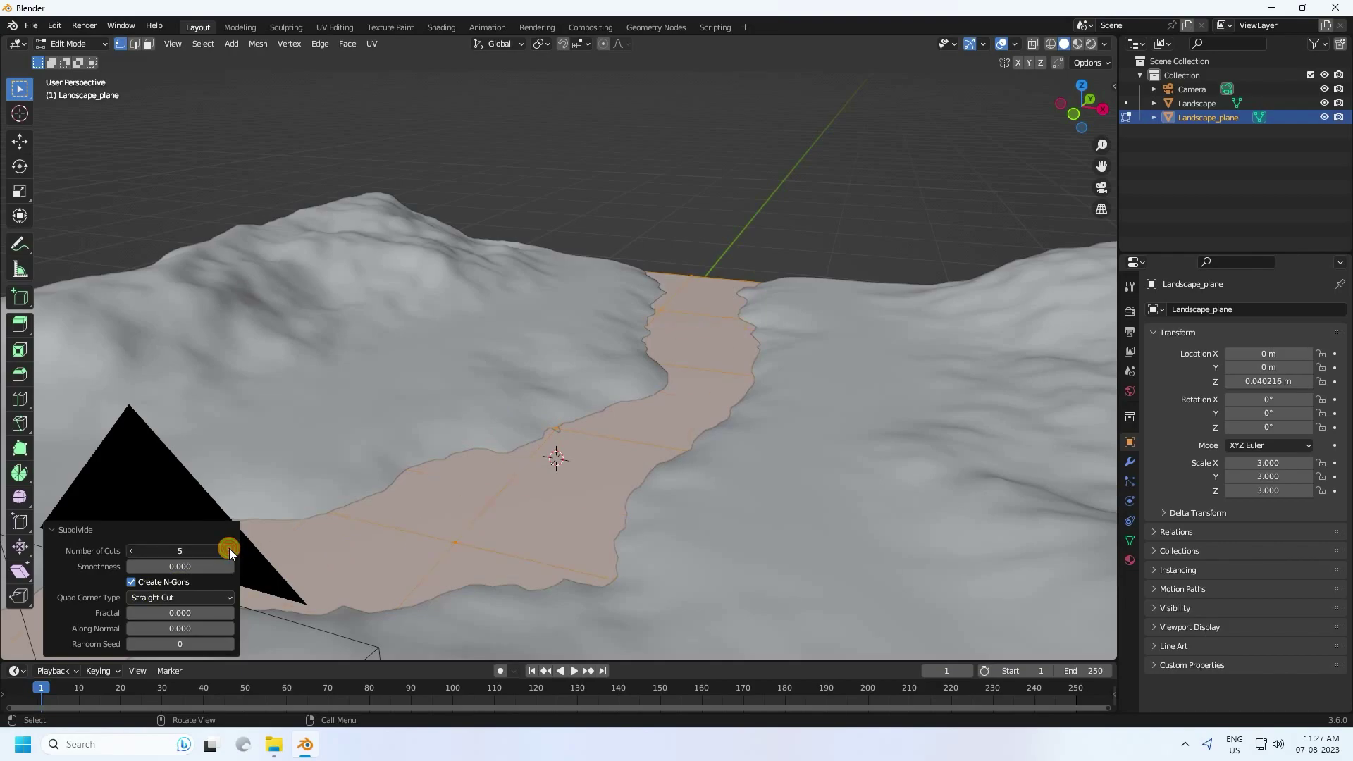
click(229, 551)
click(229, 550)
click(229, 550)
click(229, 551)
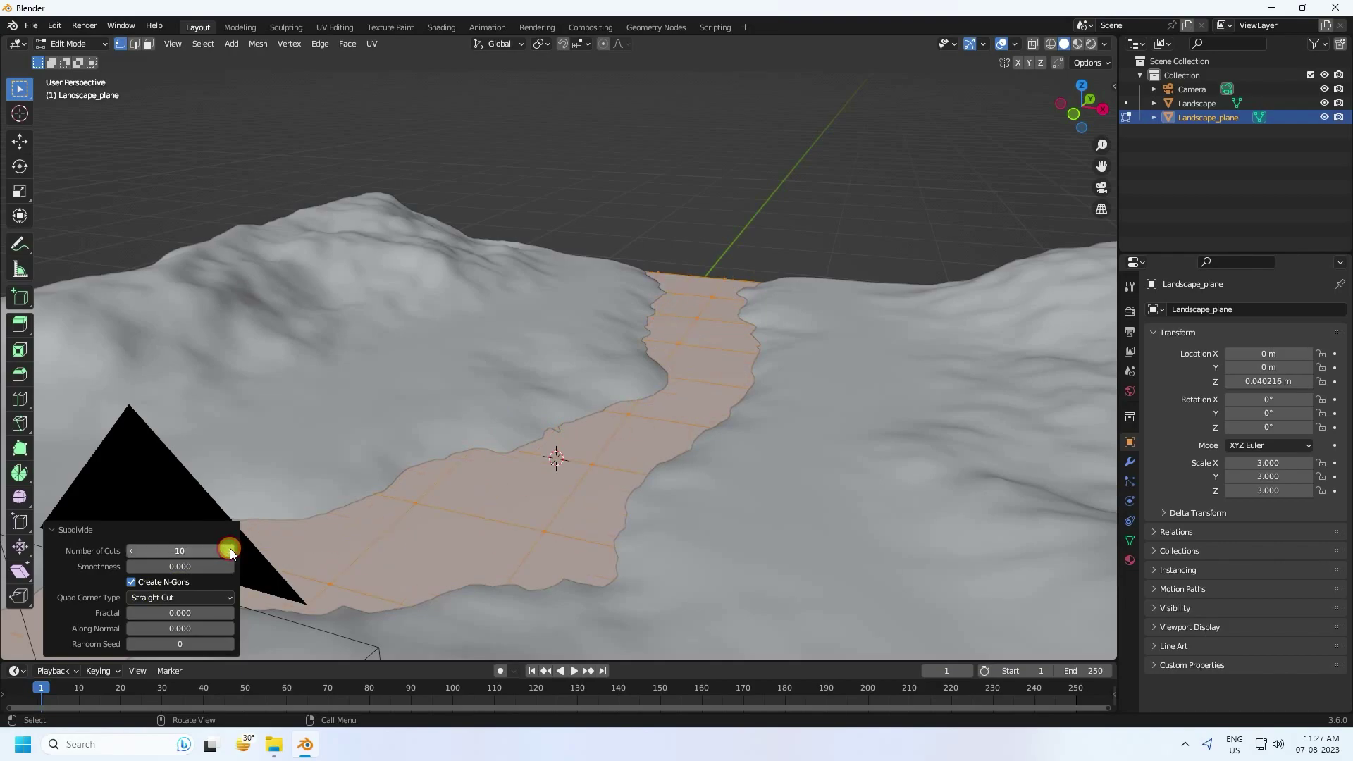
- Subdivide the water plane's mesh a second time with 7 cuts and return to Object Mode
right_click(372, 513)
click(302, 429)
click(229, 551)
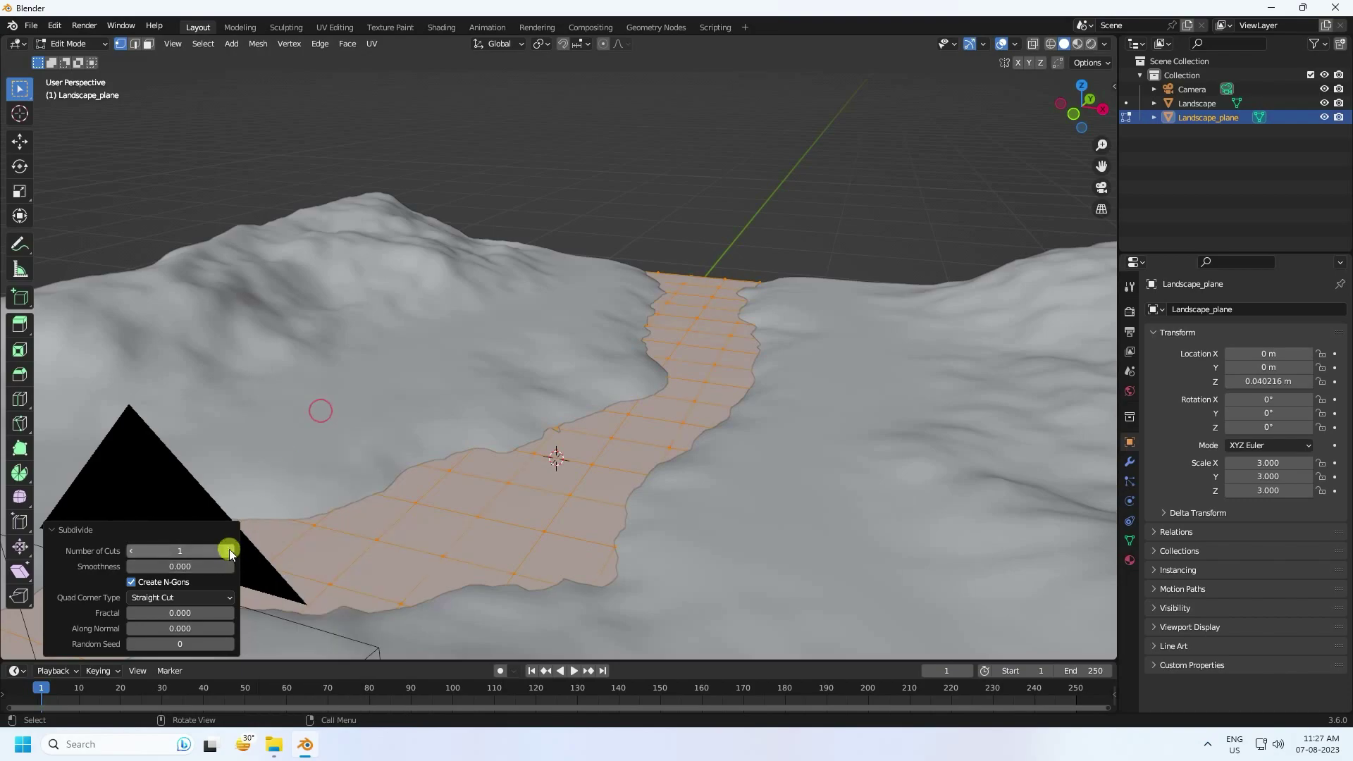
click(229, 550)
click(229, 551)
click(230, 550)
click(229, 551)
click(19, 138)
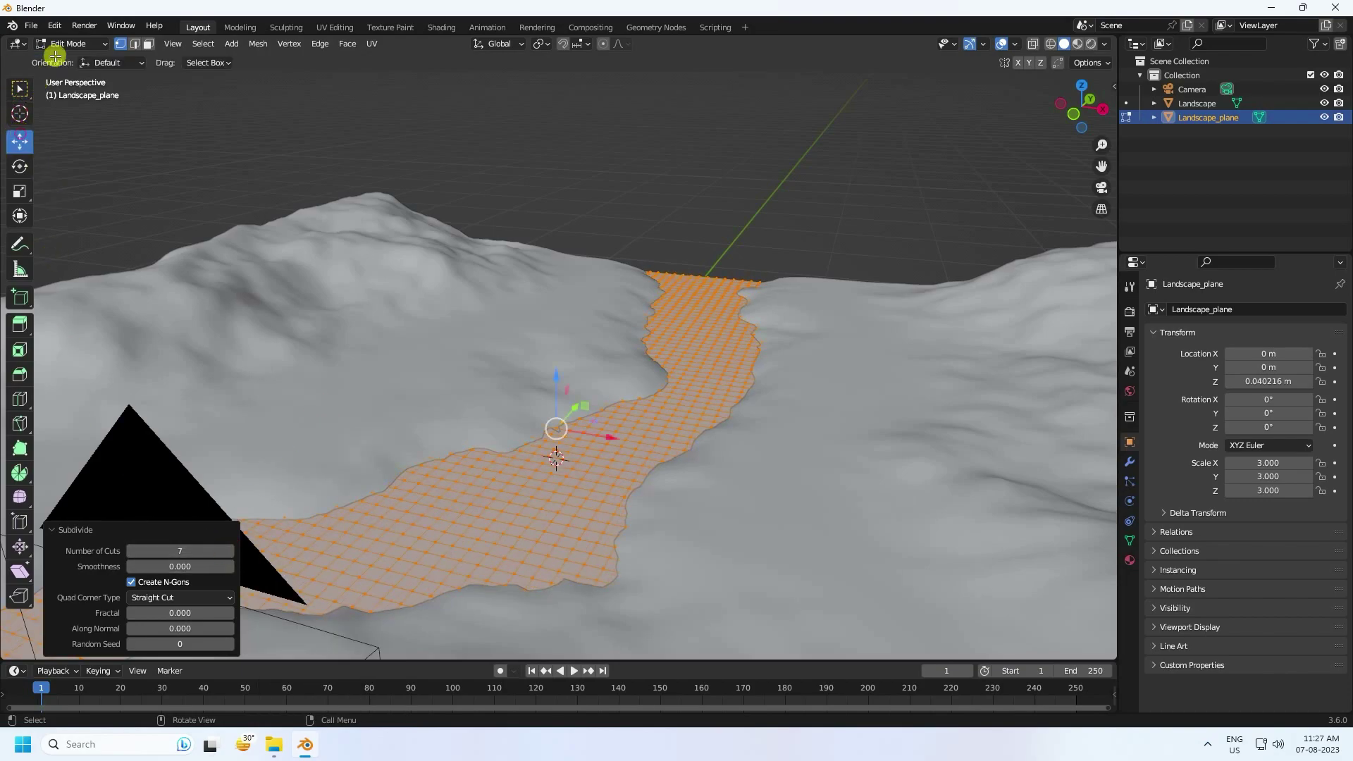
click(63, 45)
click(68, 63)
- Switch to the Shading workspace and create a new material for the water plane
ctrl+middle_drag(822, 154, 704, 378)
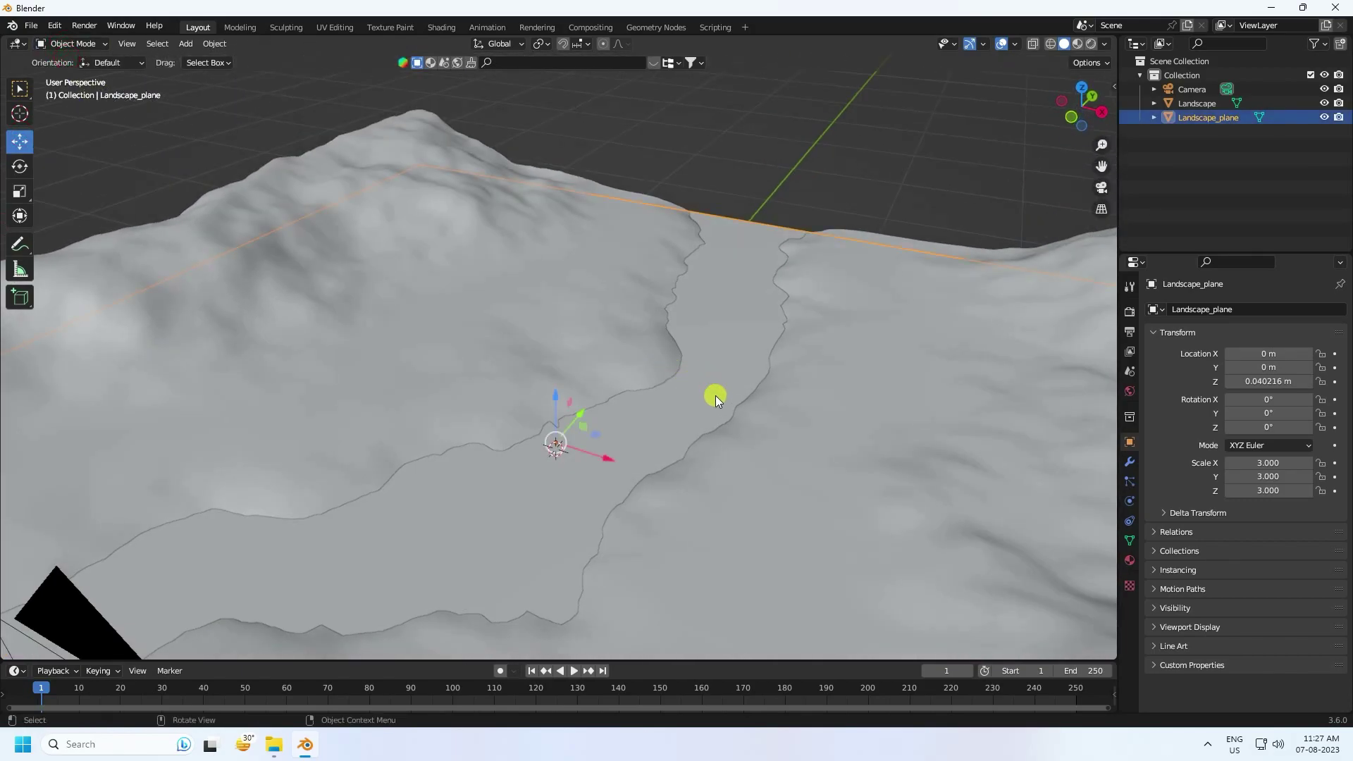
click(441, 27)
scroll(649, 301, up, 3)
middle_drag(665, 315, 729, 277)
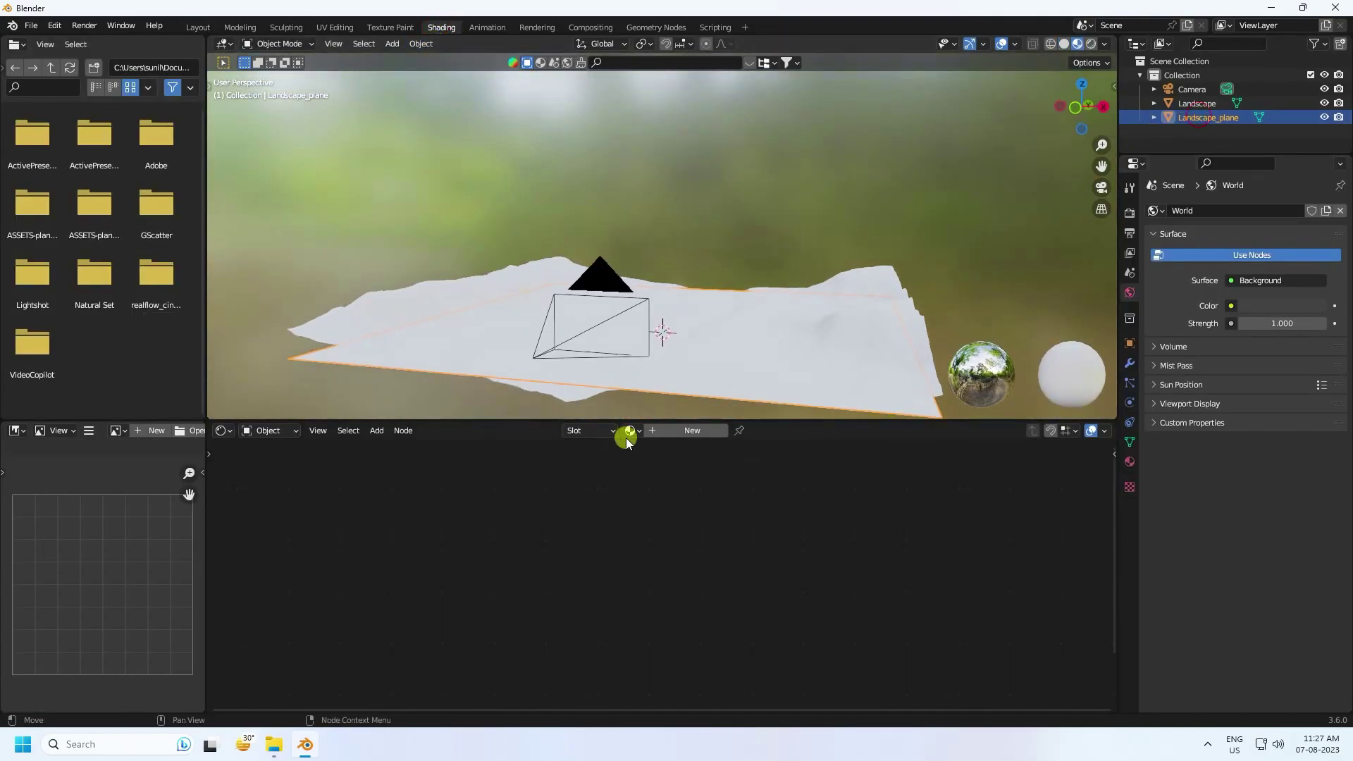
click(669, 430)
middle_drag(519, 530, 650, 584)
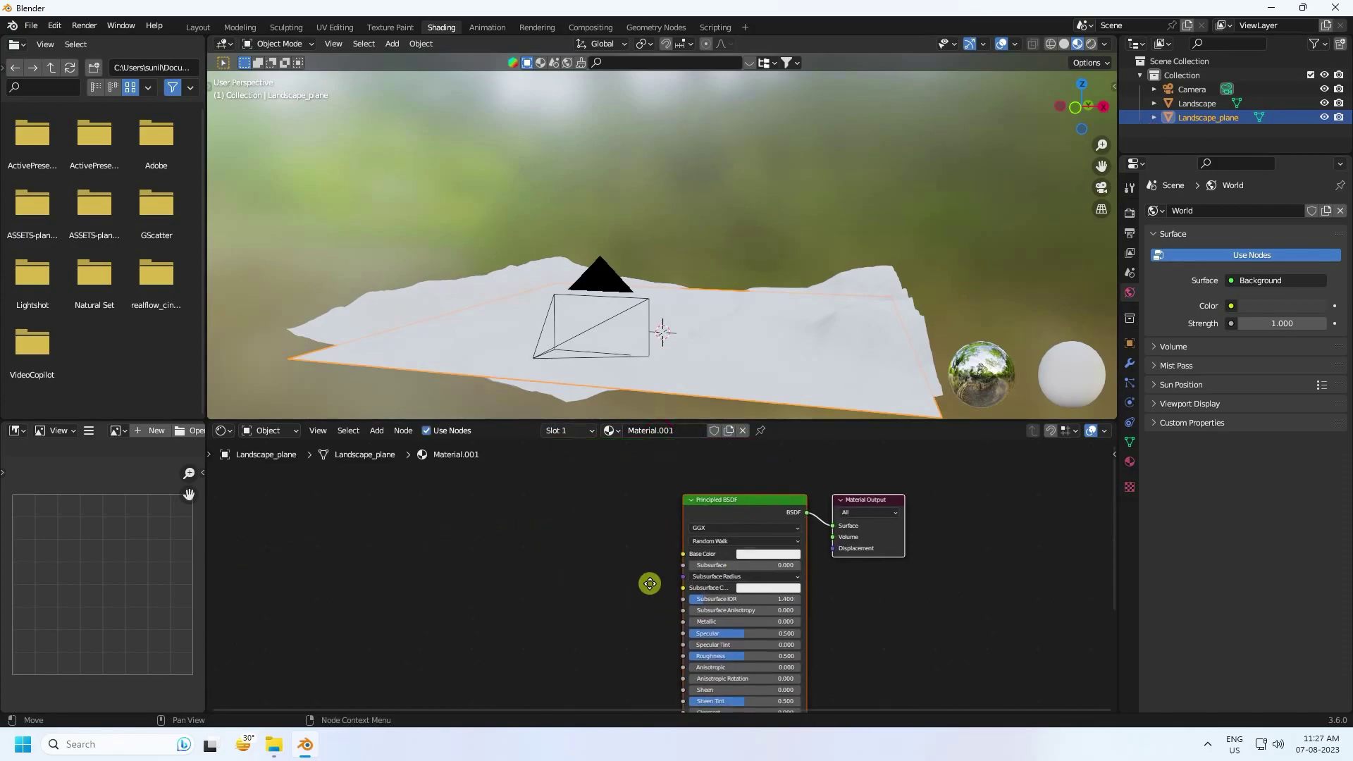
- Run Principled Texture Setup on the water plane's Principled BSDF with all four dirt_floor textures from Terrain\dirt_floor_4k.blend\textures
scroll(663, 502, up, 3)
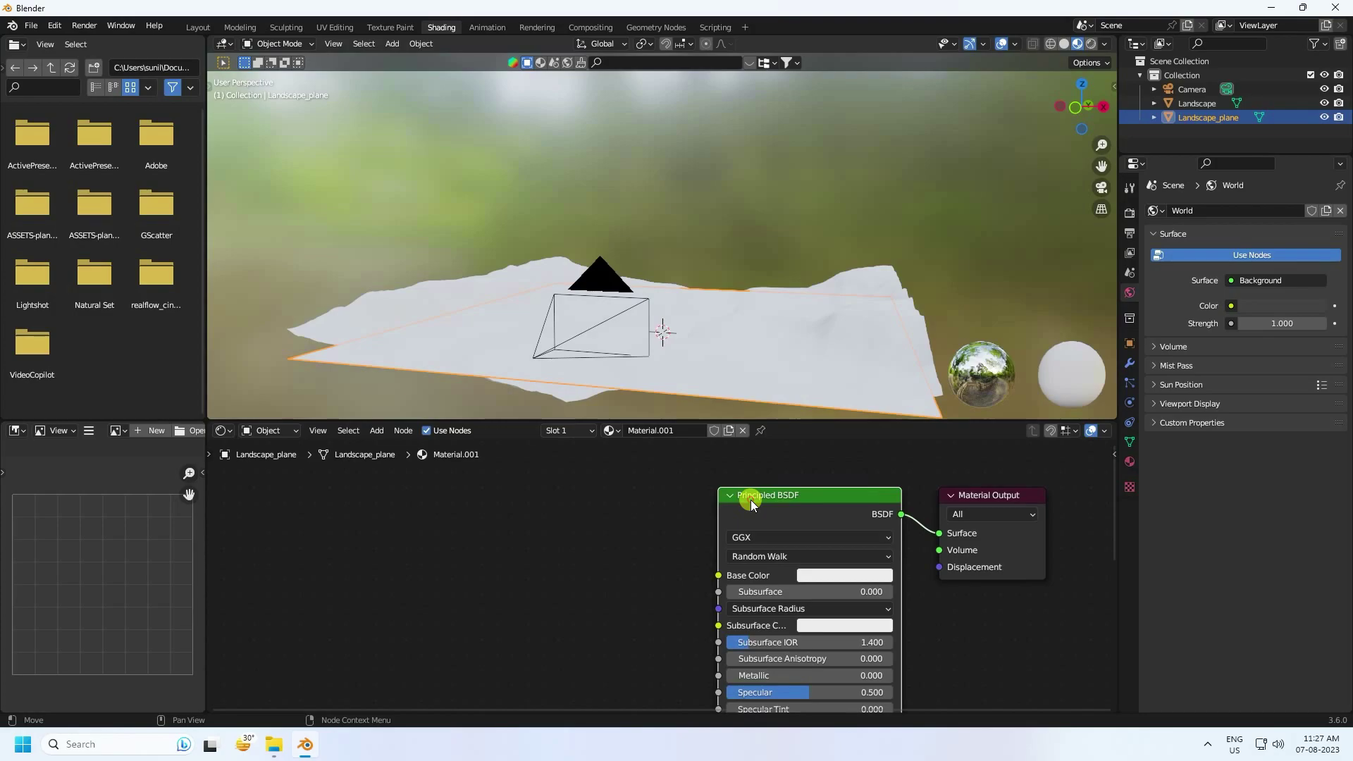
key(ctrl+shift+t)
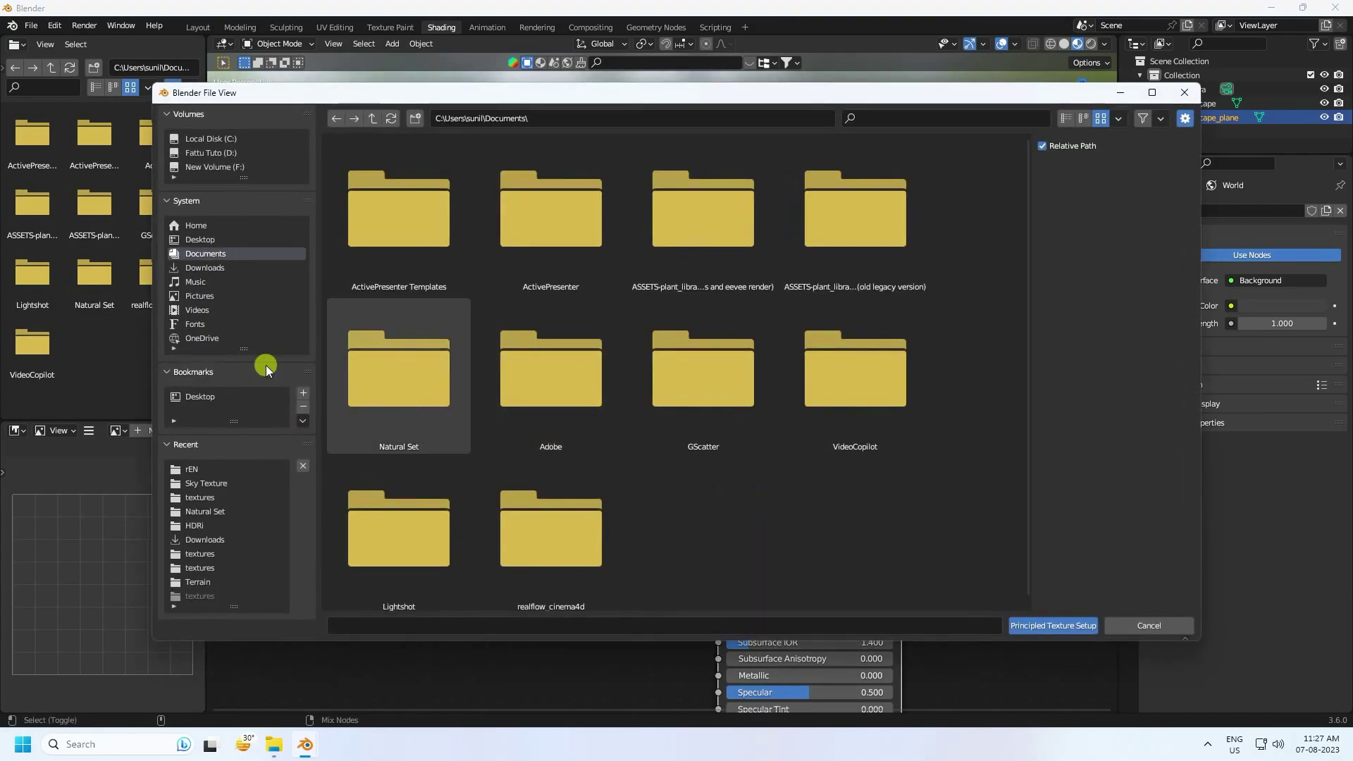
click(204, 241)
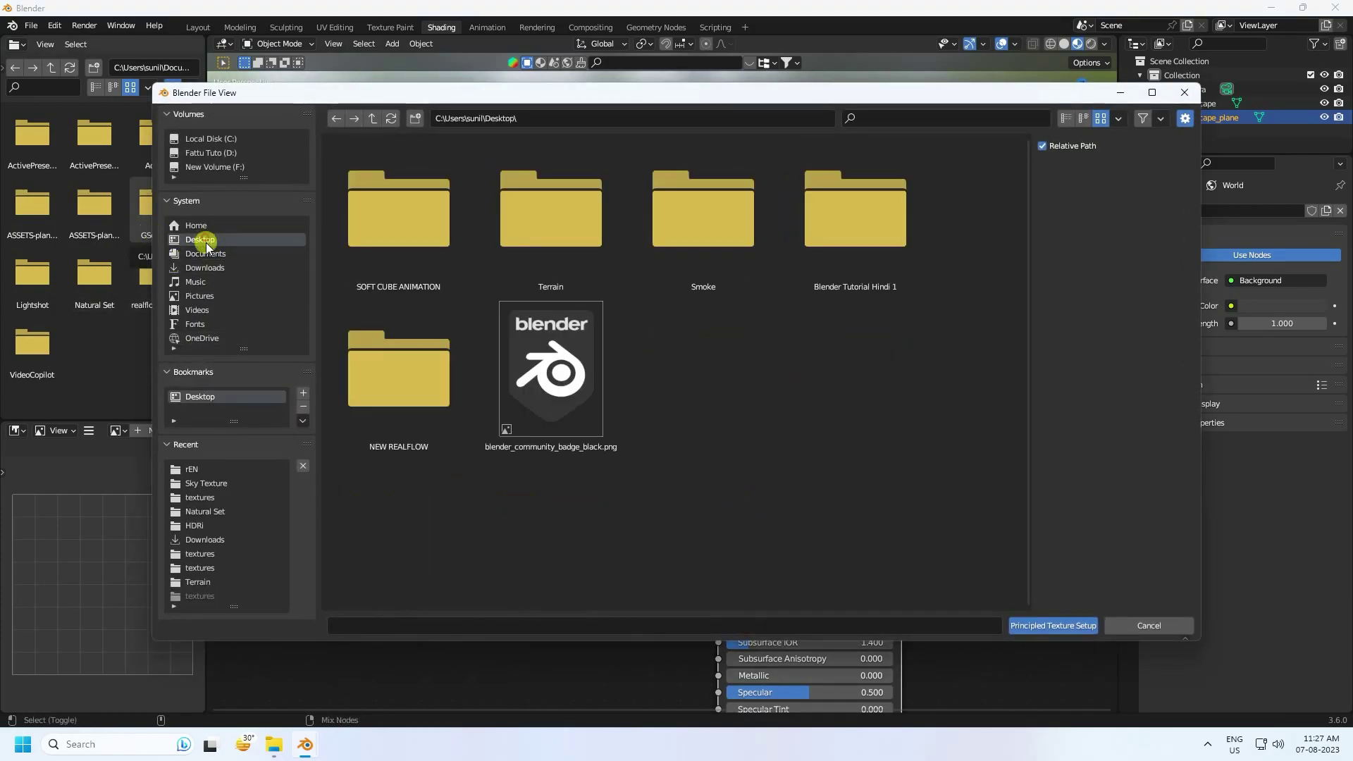
click(602, 243)
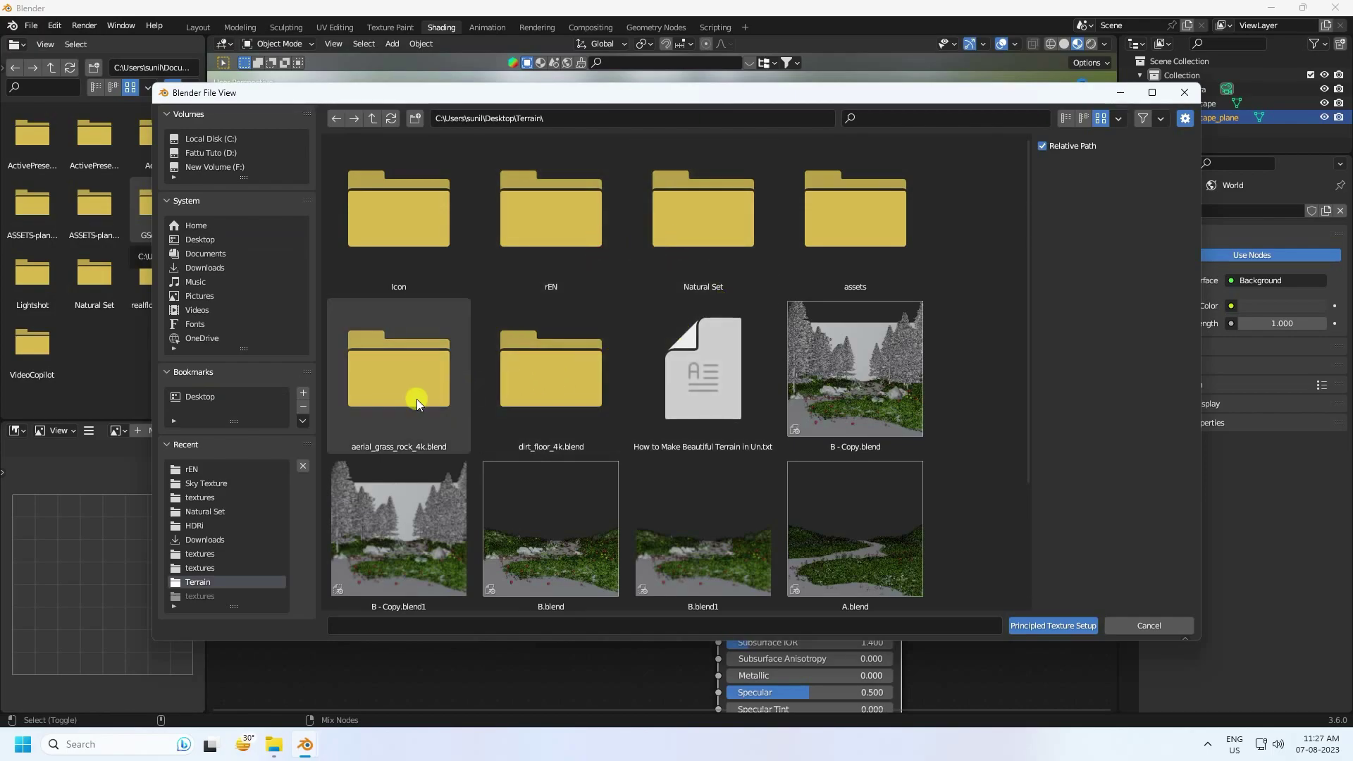
double_click(532, 384)
double_click(411, 244)
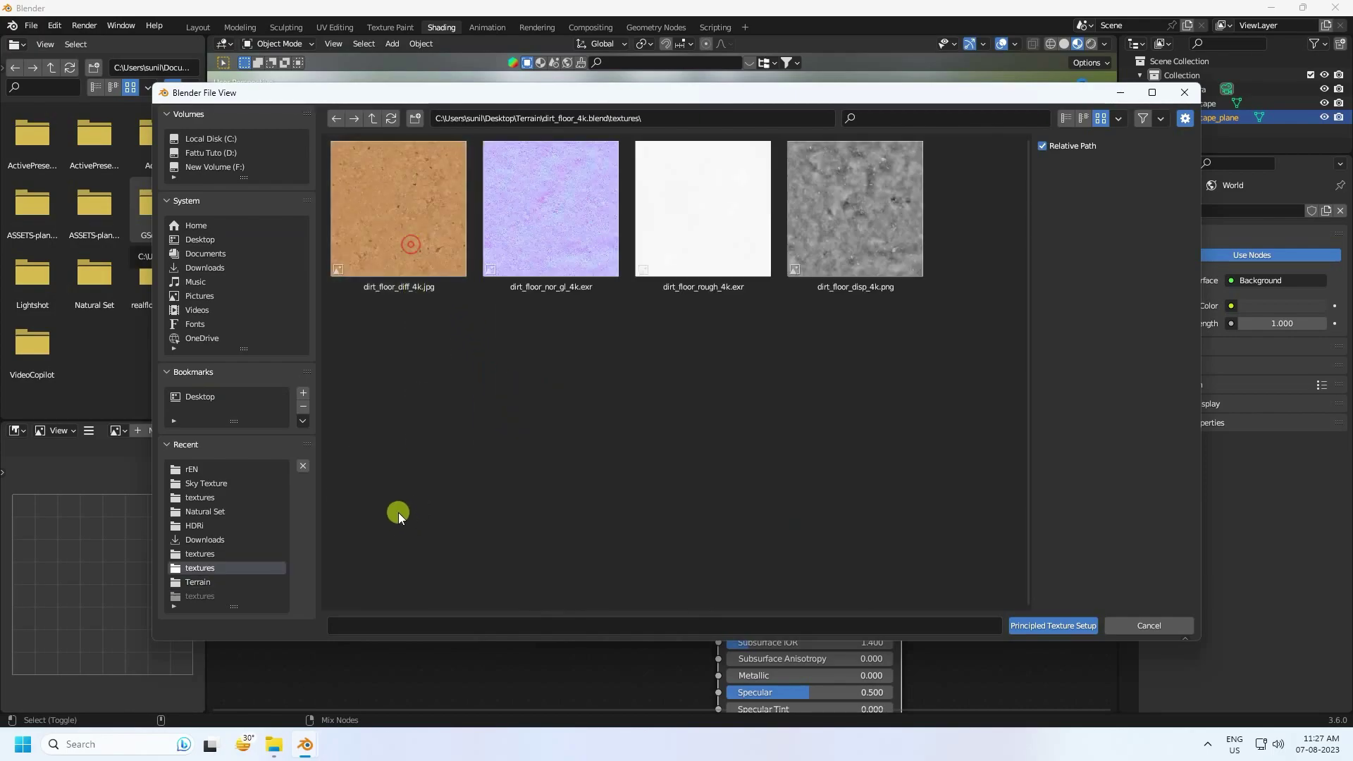
drag(399, 513, 987, 119)
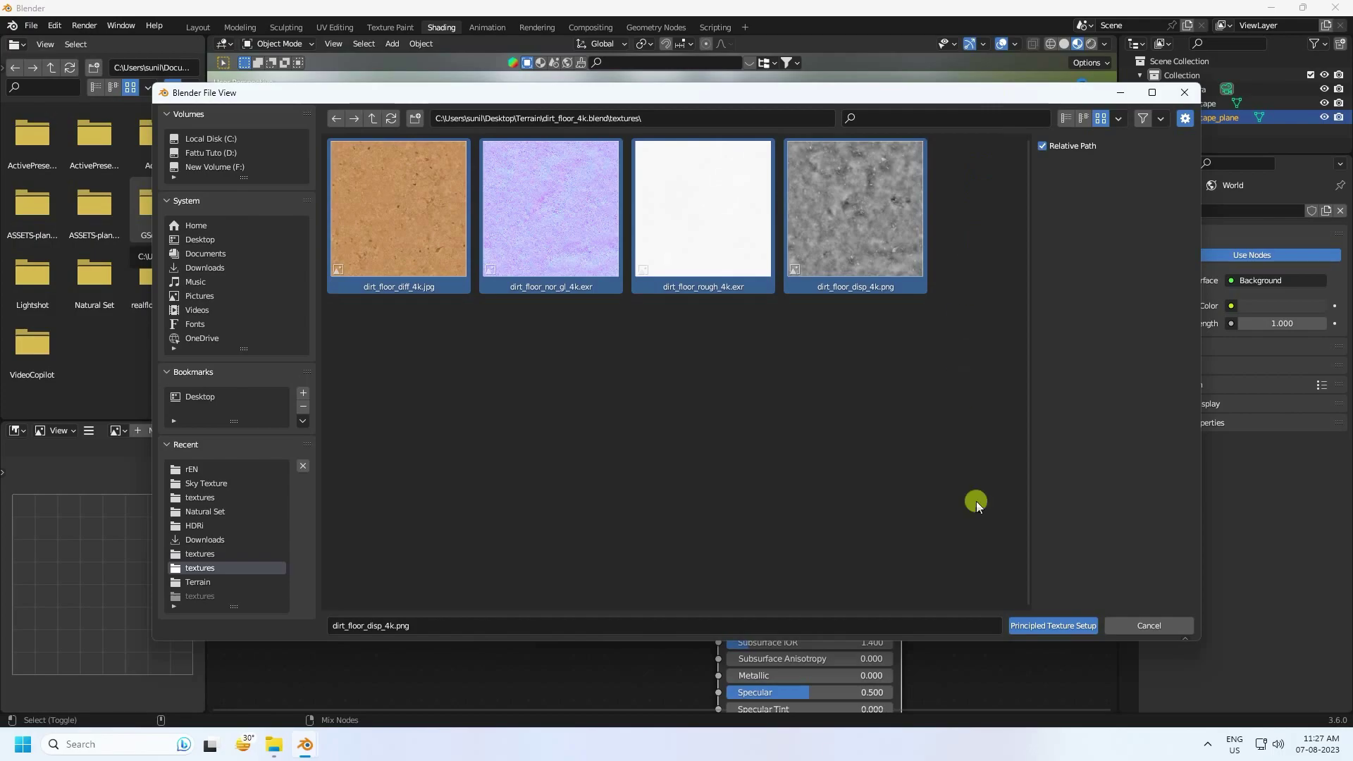
click(1033, 626)
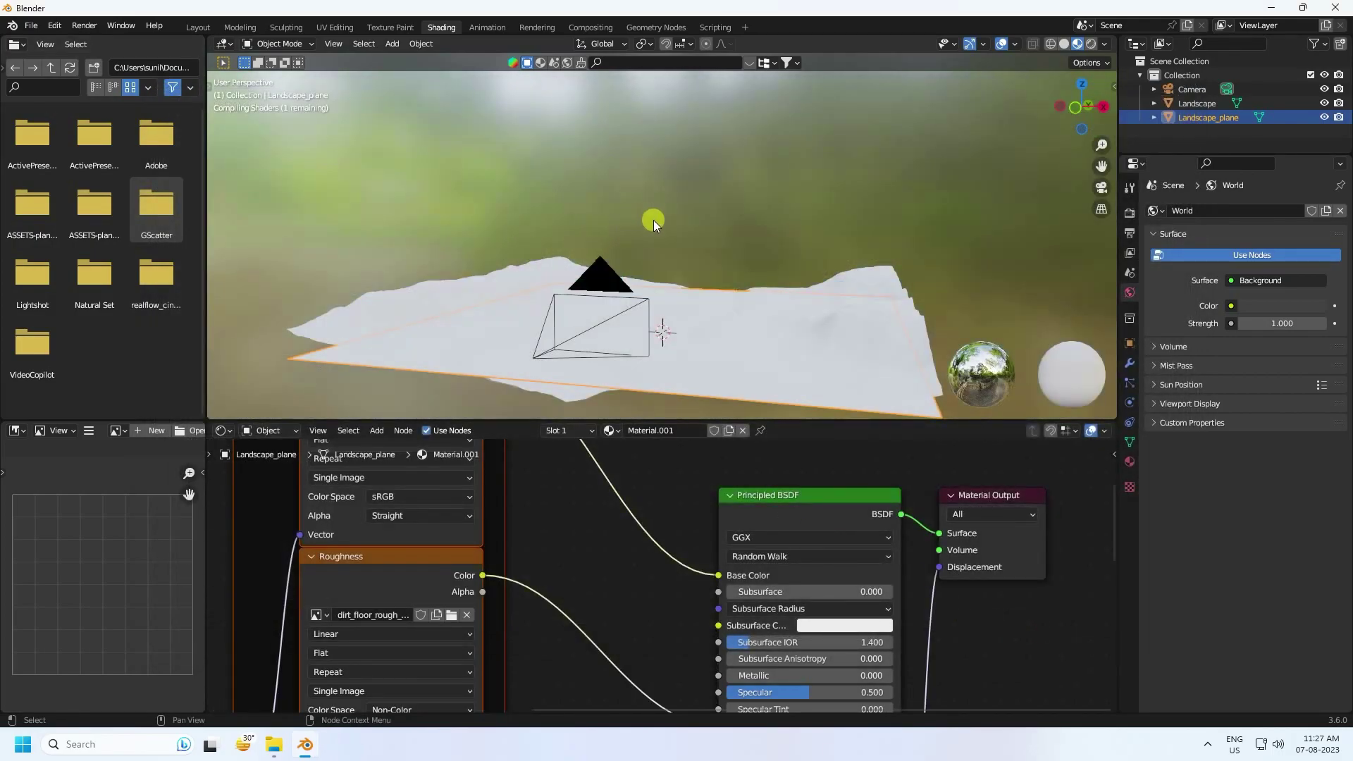
- Unwrap the water plane's whole mesh using Smart UV Project with default settings and return to Object Mode
middle_drag(690, 278, 711, 241)
scroll(726, 330, up, 4)
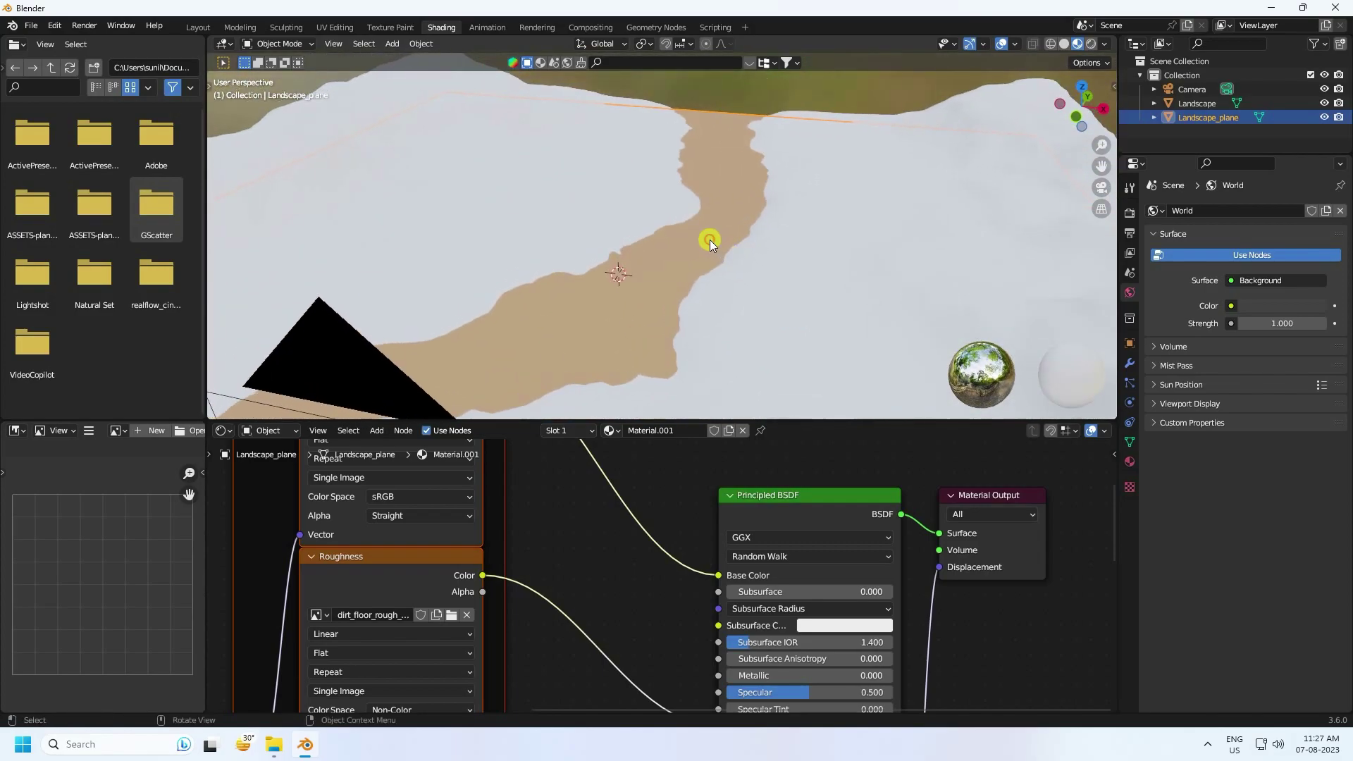
key(Tab)
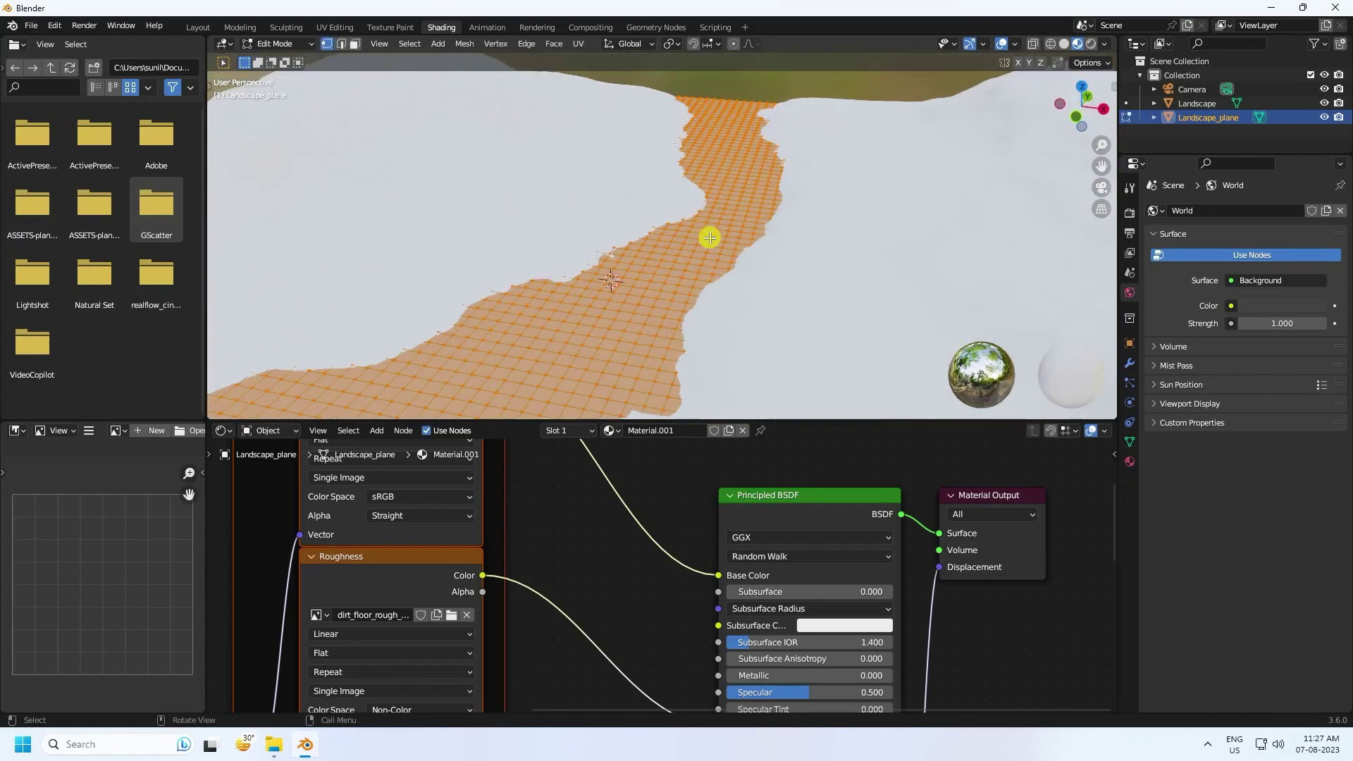
key(u)
click(688, 262)
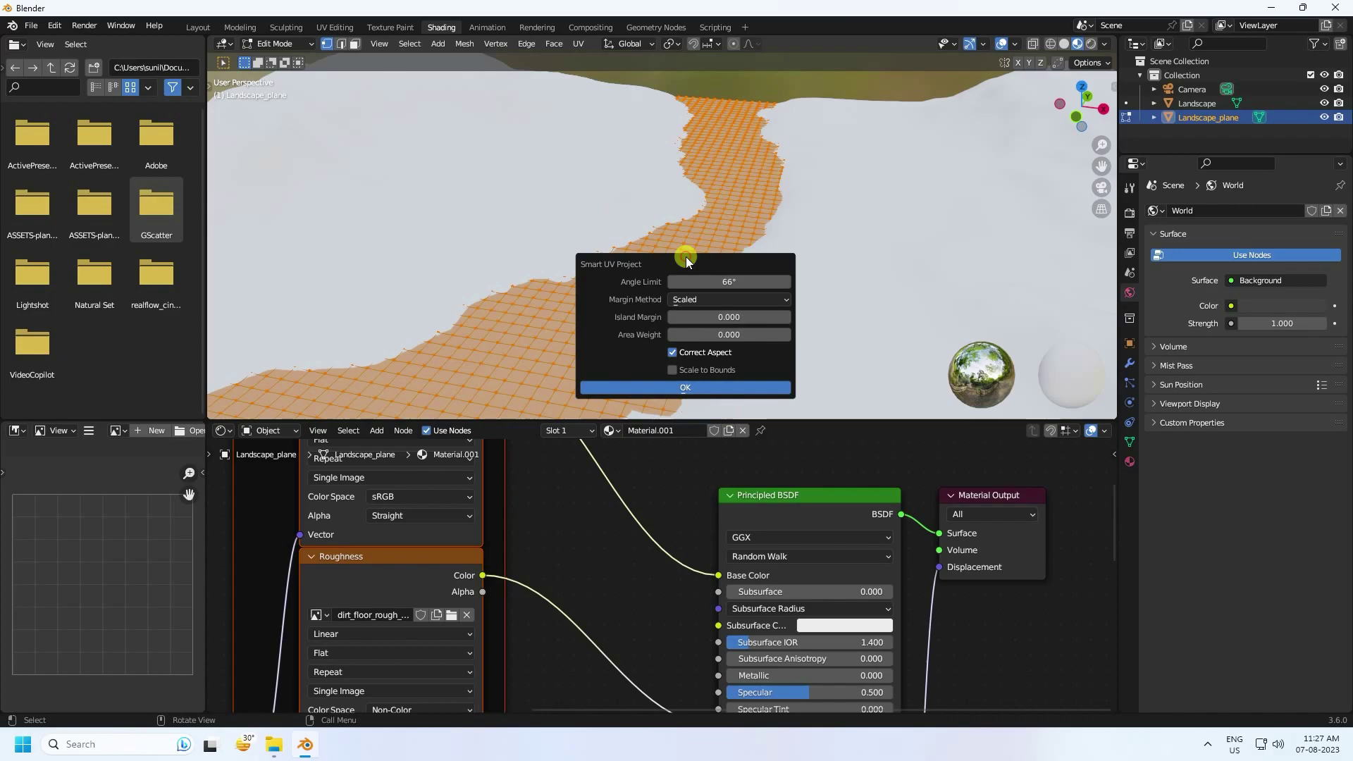
click(680, 388)
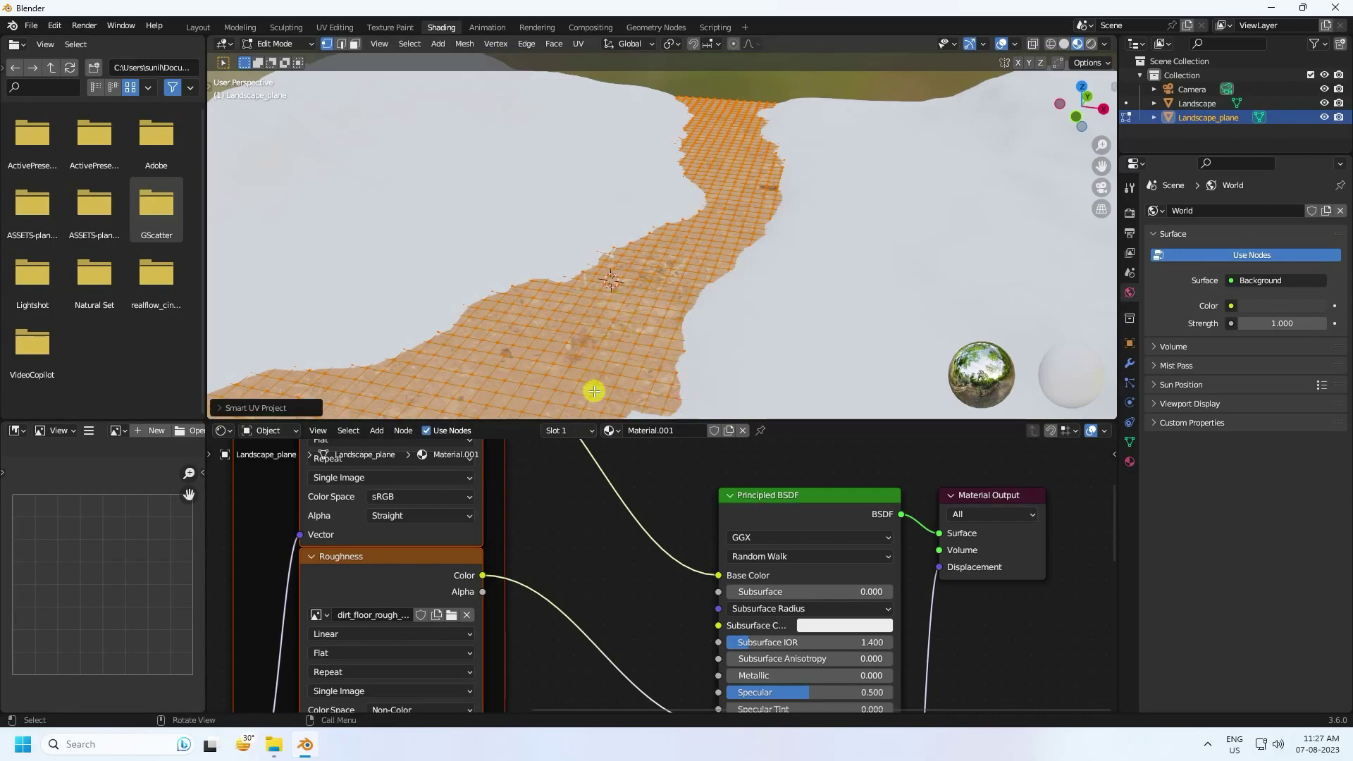
click(274, 44)
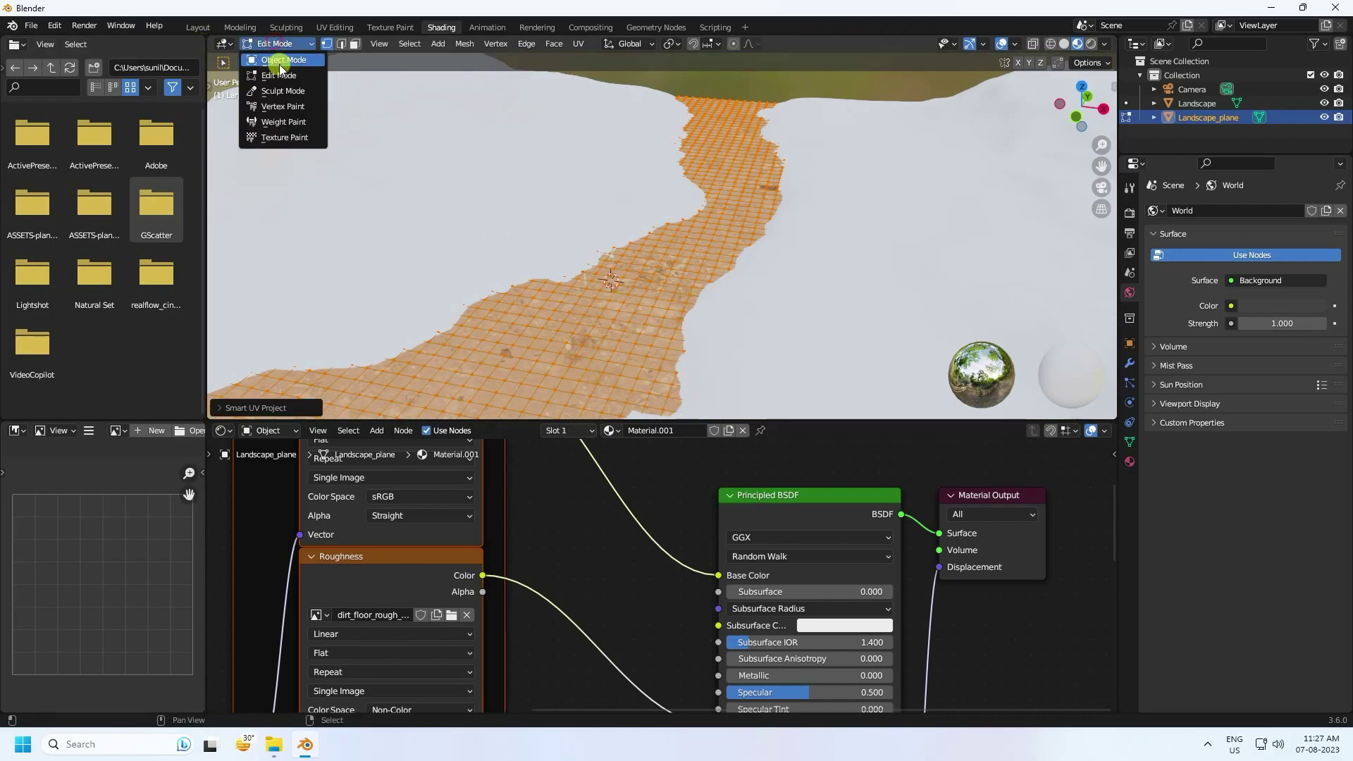
click(276, 58)
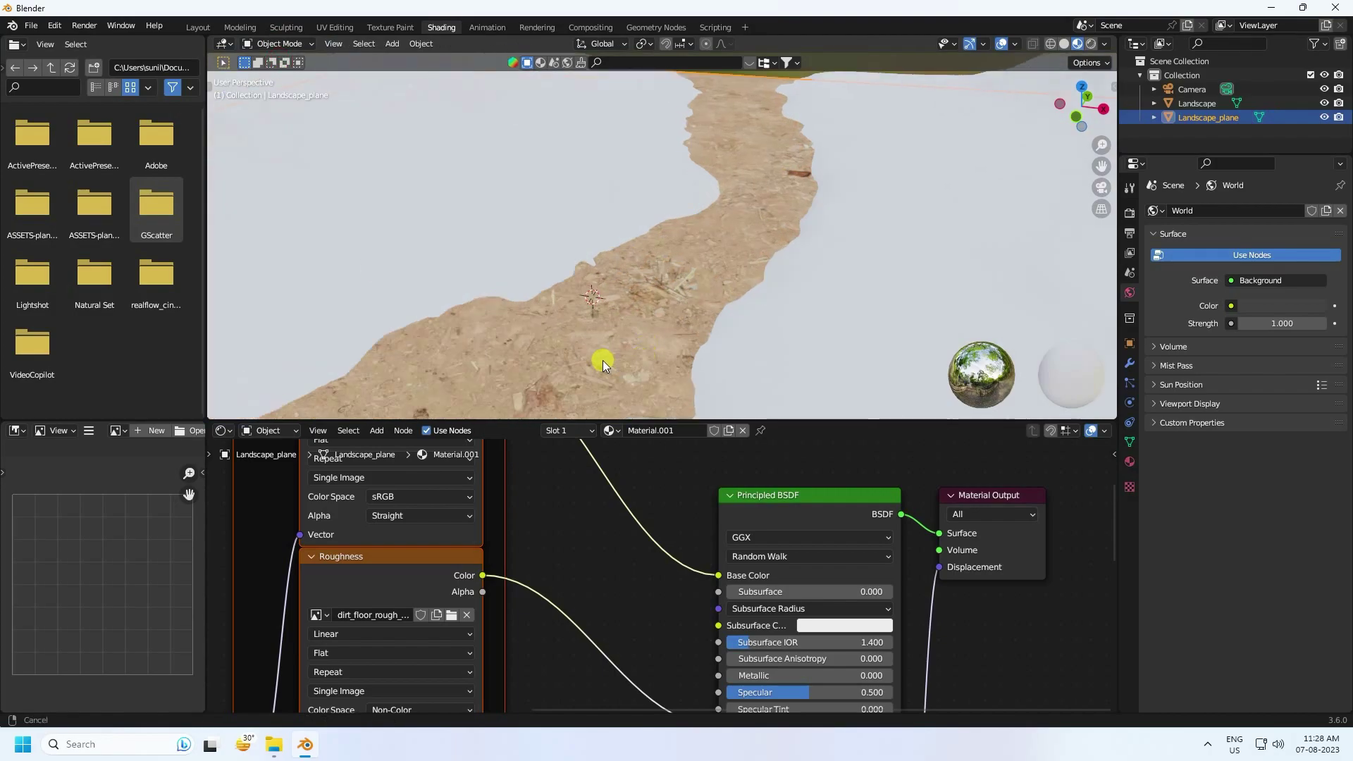
- Set the Mapping node's scale to 3 on X, Y and Z for the plane's dirt texture
mouse_move(603, 361)
middle_down()
mouse_move(607, 276)
mouse_move(658, 264)
mouse_move(609, 339)
middle_up()
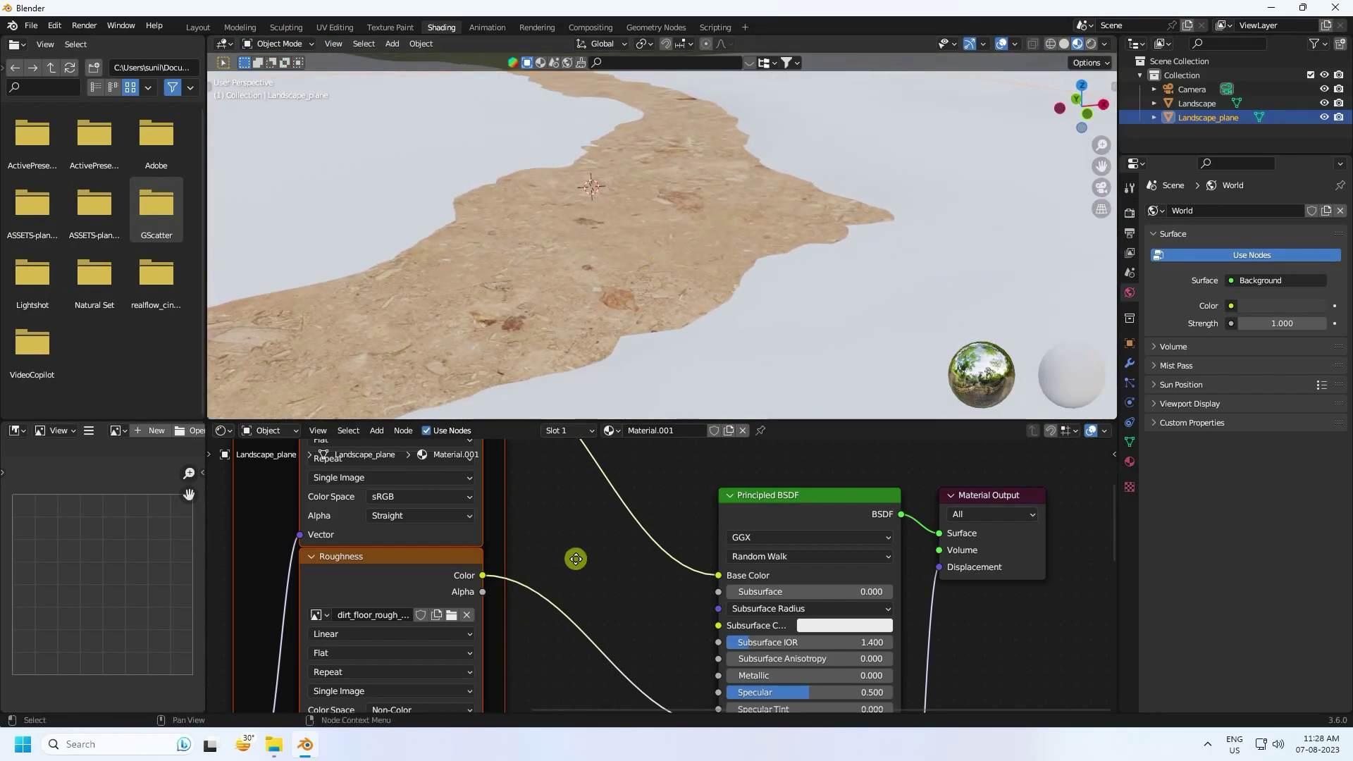
middle_drag(573, 559, 303, 487)
scroll(303, 486, up, 1)
scroll(538, 550, up, 1)
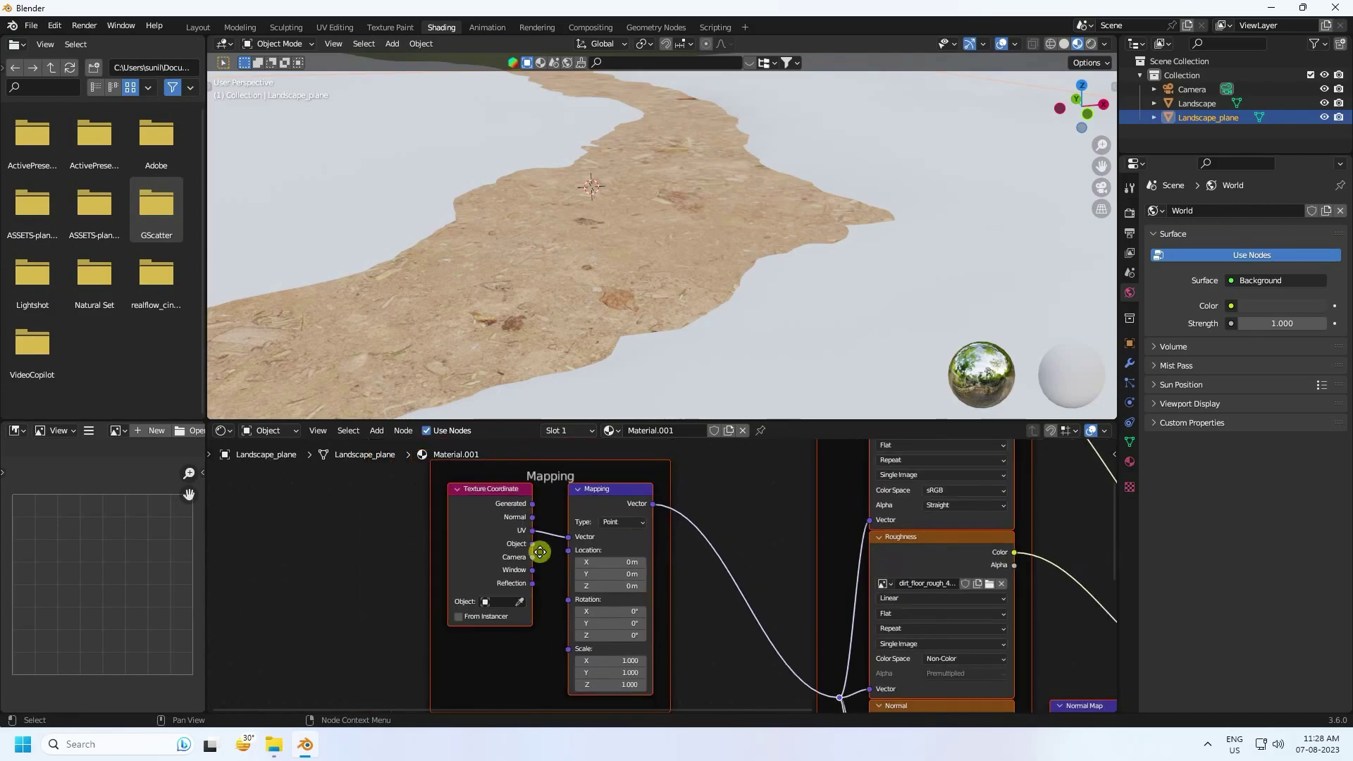
scroll(720, 647, up, 1)
middle_drag(612, 704, 624, 600)
click(624, 600)
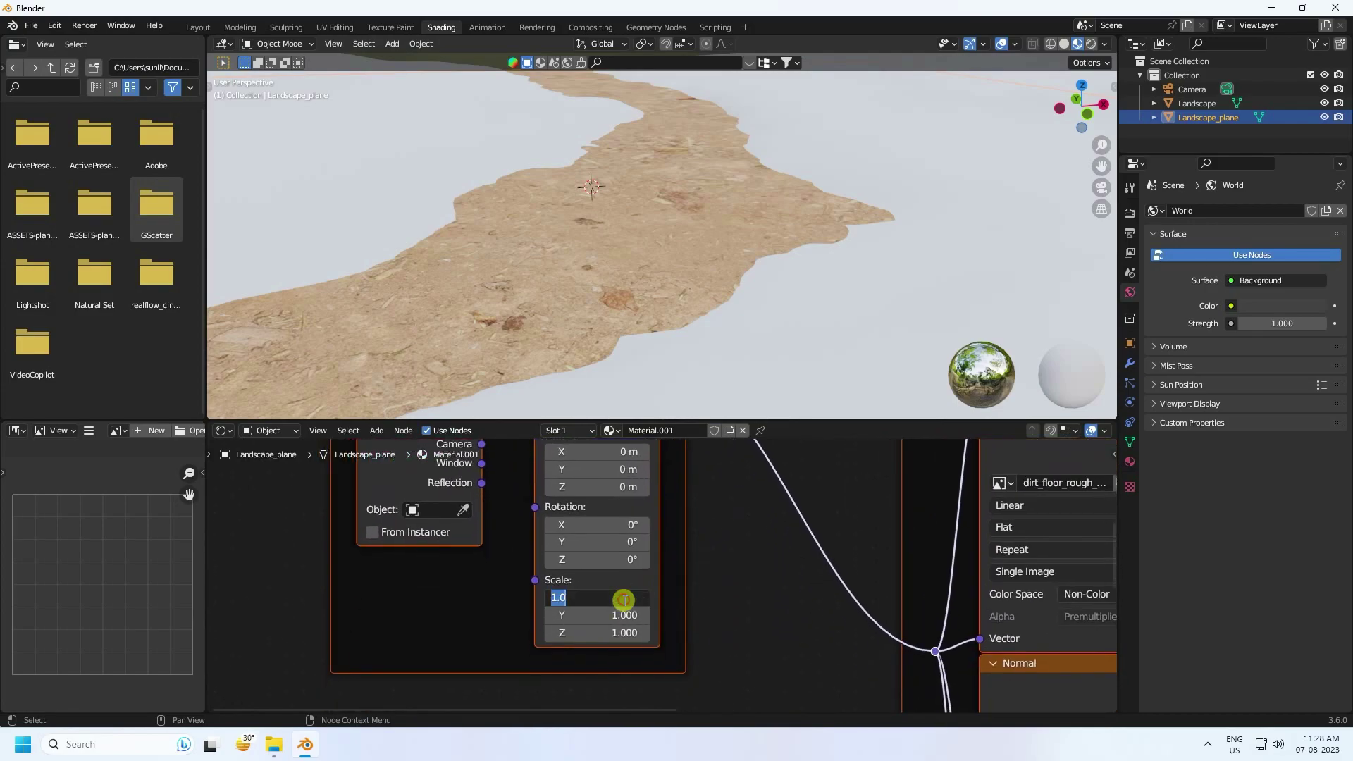
text(3)
key(Return)
click(620, 615)
text(3)
key(Return)
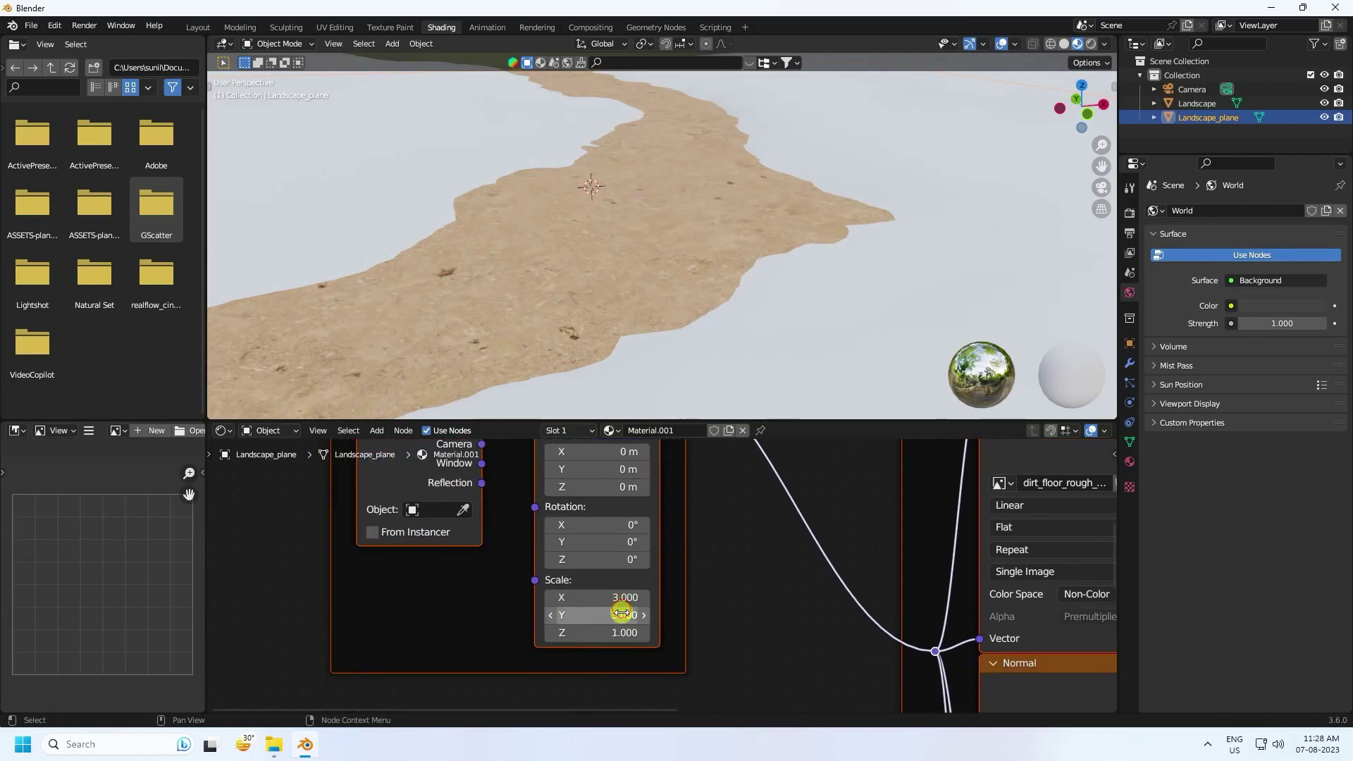
click(621, 625)
text(3)
key(Return)
- Select the Landscape terrain object and create a new material for it
middle_drag(641, 246, 549, 247)
scroll(645, 244, down, 3)
middle_drag(665, 164, 614, 205)
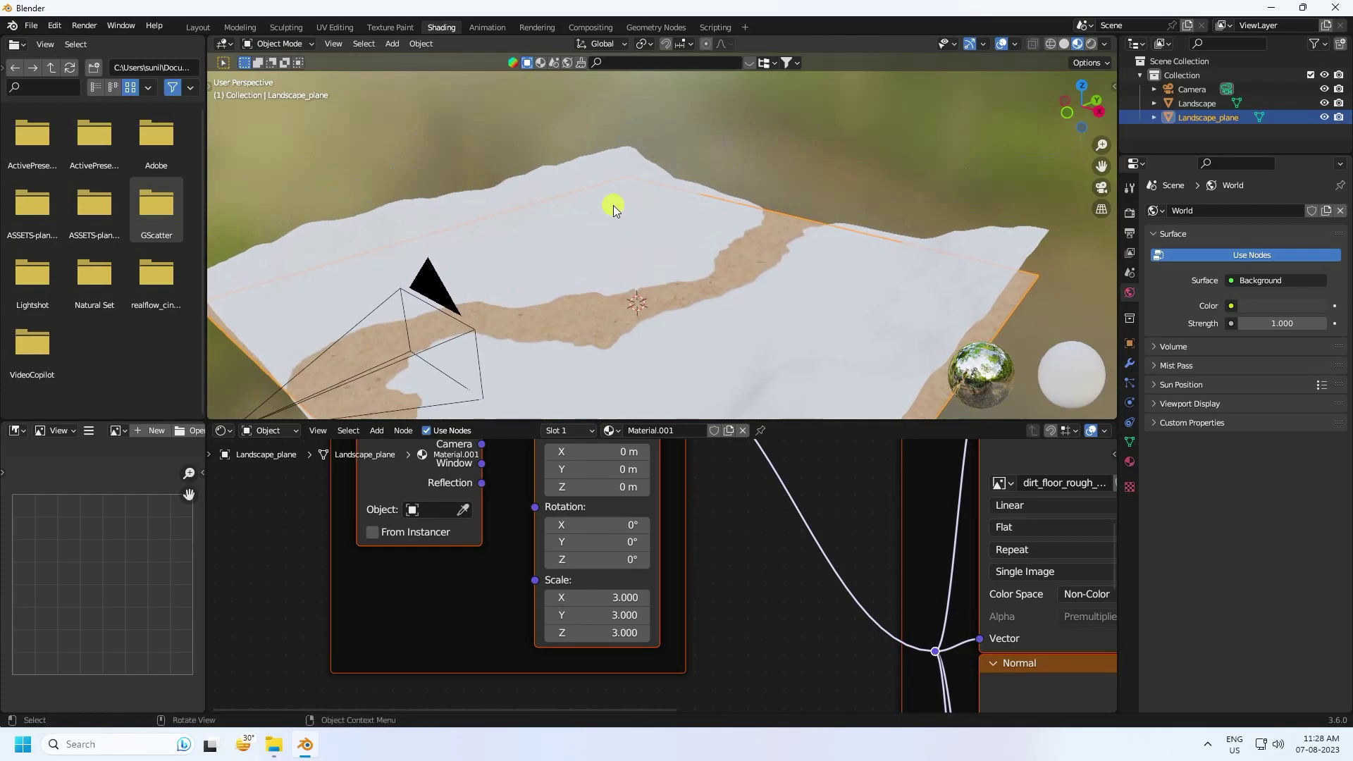
click(578, 172)
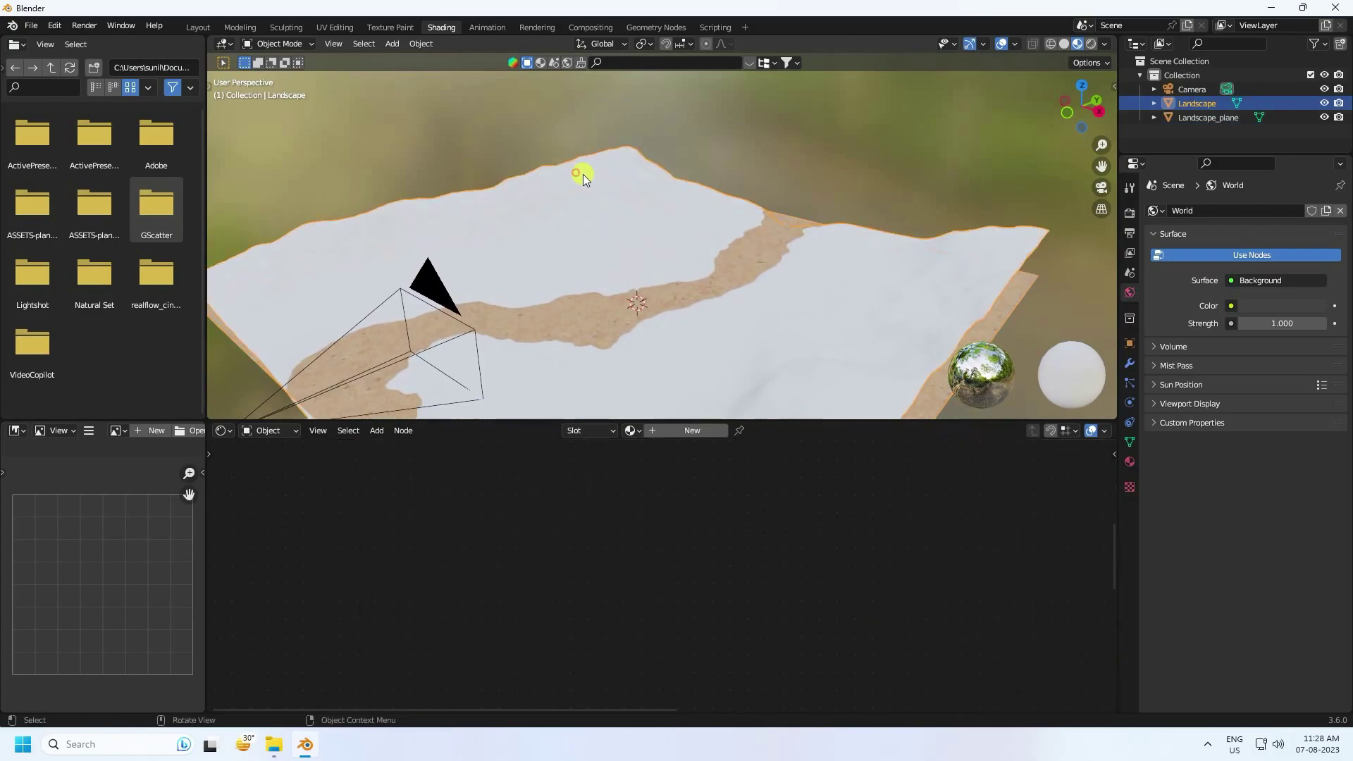
click(662, 430)
ctrl+scroll(471, 586, right, 6)
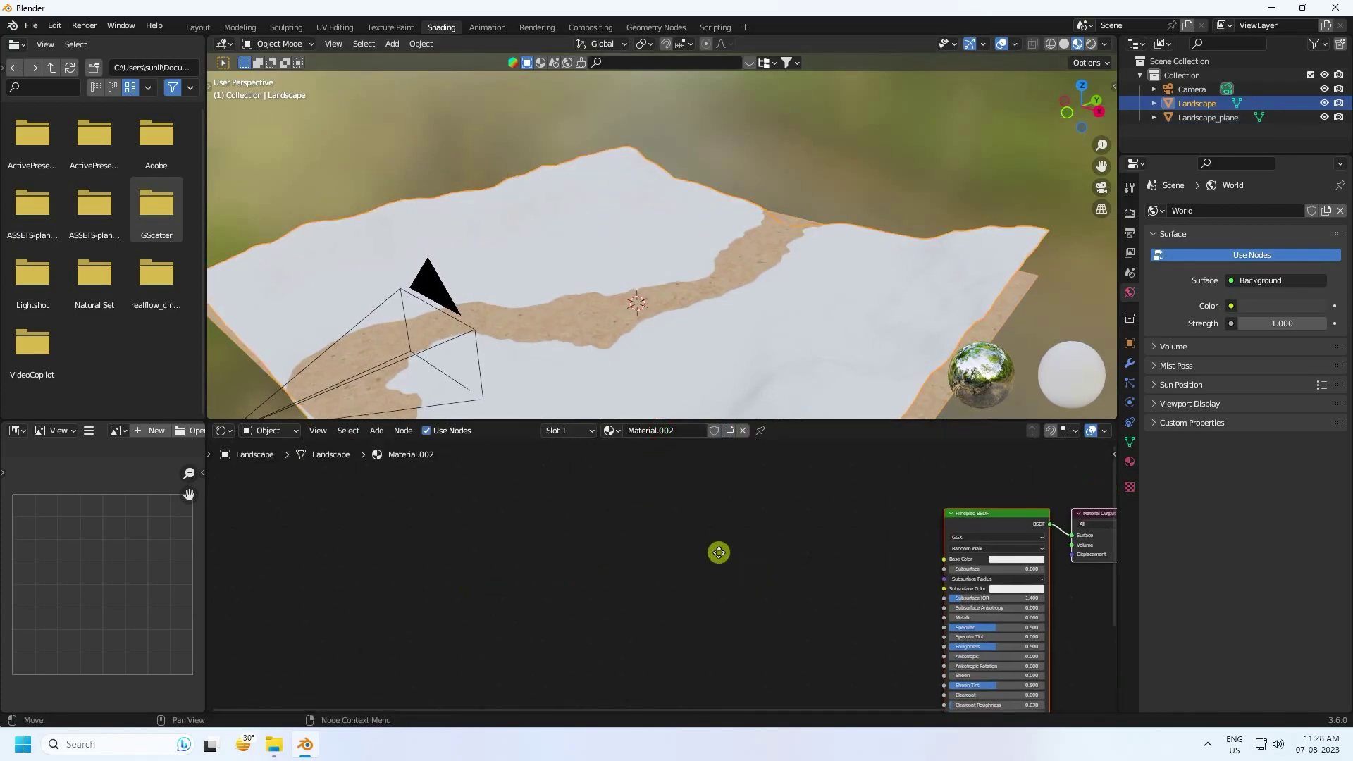
- Run Principled Texture Setup on the Landscape's Principled BSDF with all four aerial_grass_rock textures from Terrain\aerial_grass_rock_4k.blend\textures
drag(888, 474, 884, 479)
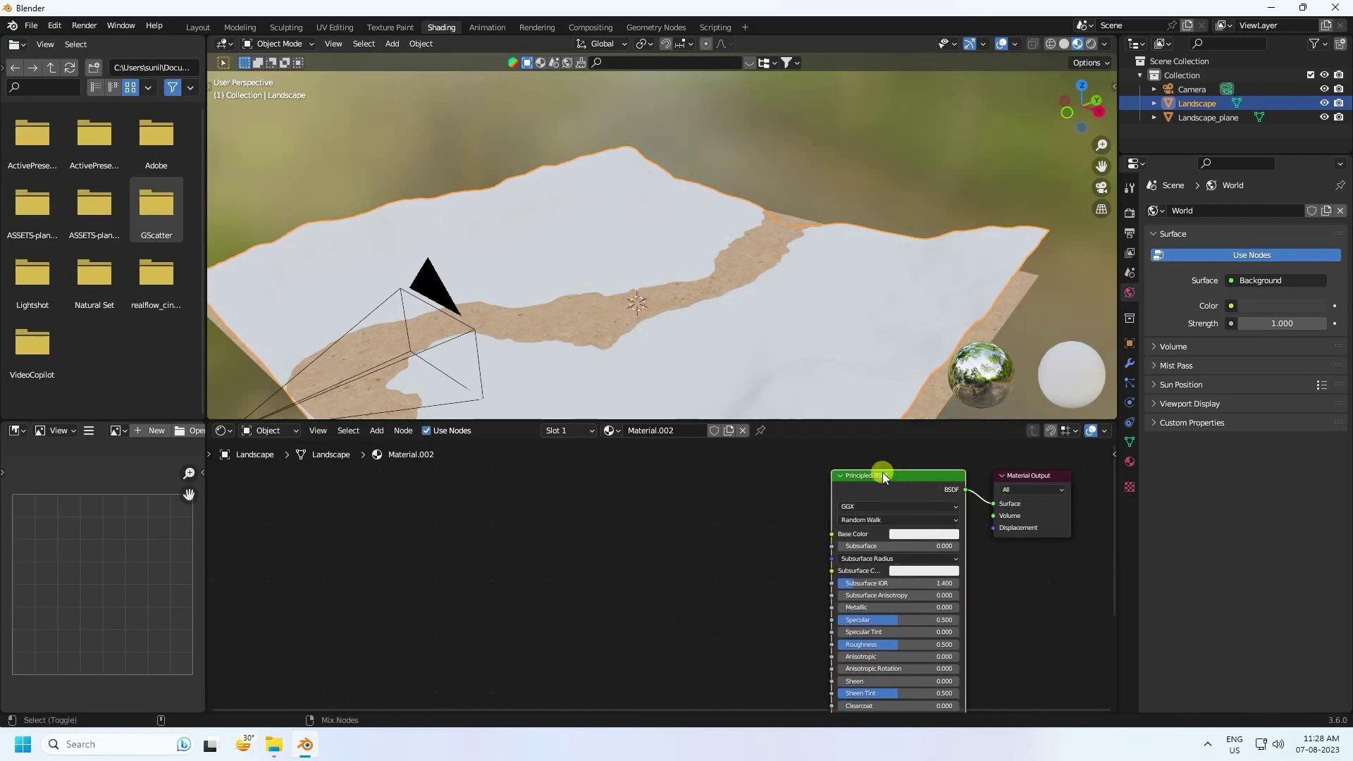
key(ctrl+shift+t)
double_click(379, 117)
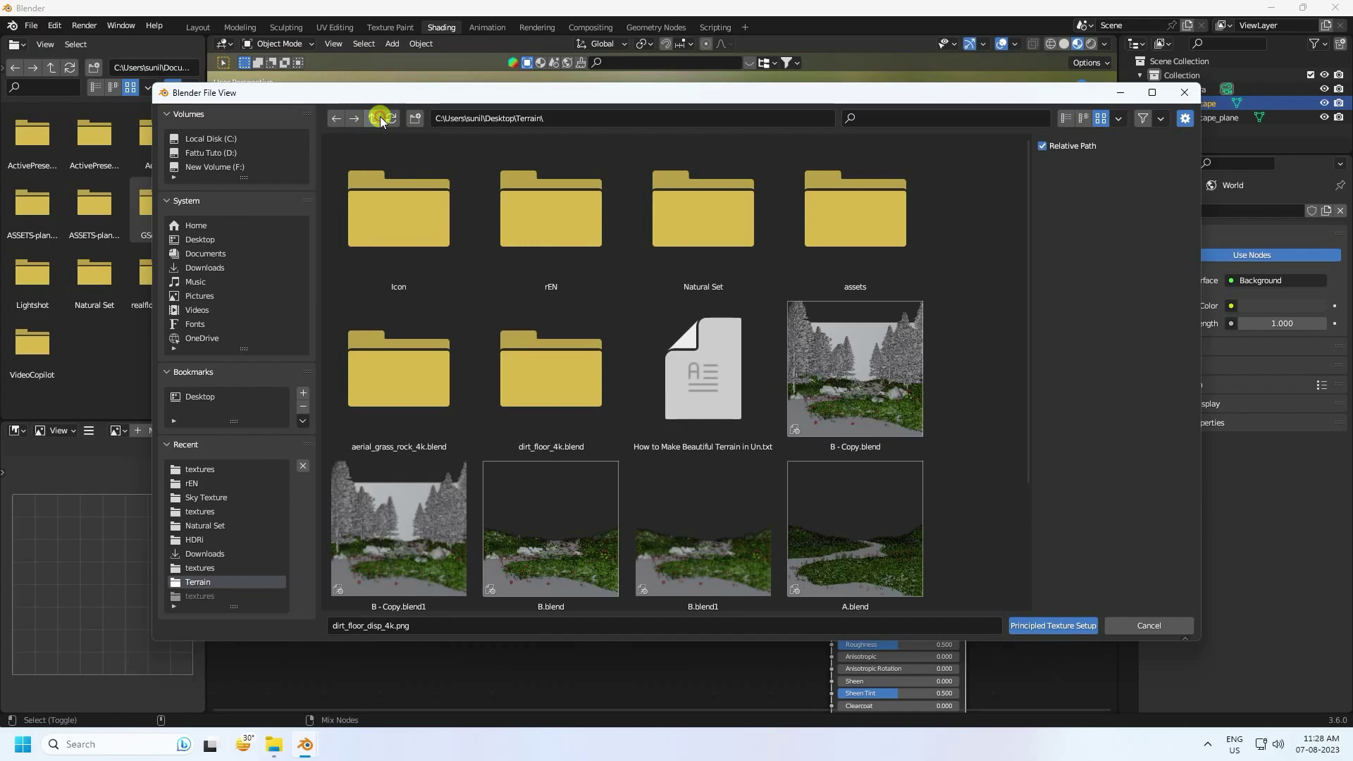
double_click(404, 389)
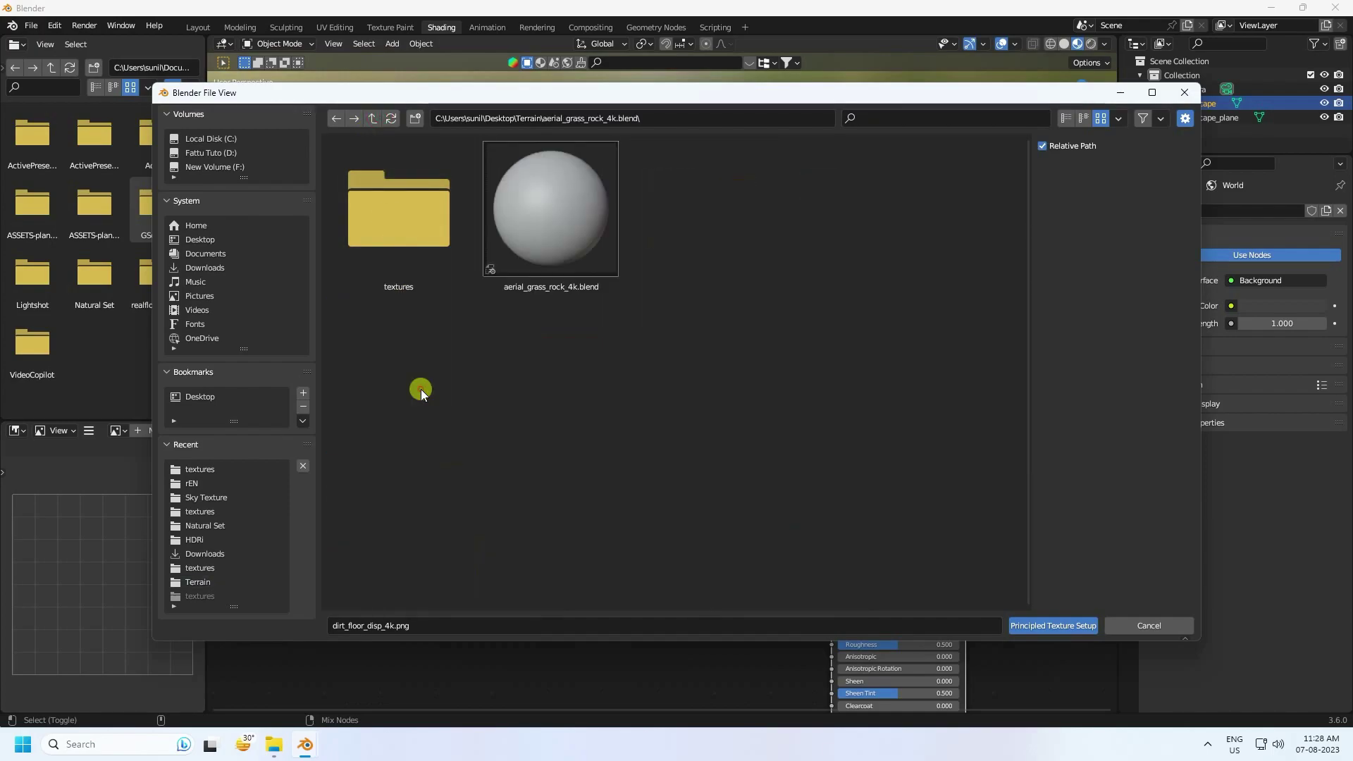
double_click(421, 200)
drag(746, 316, 367, 211)
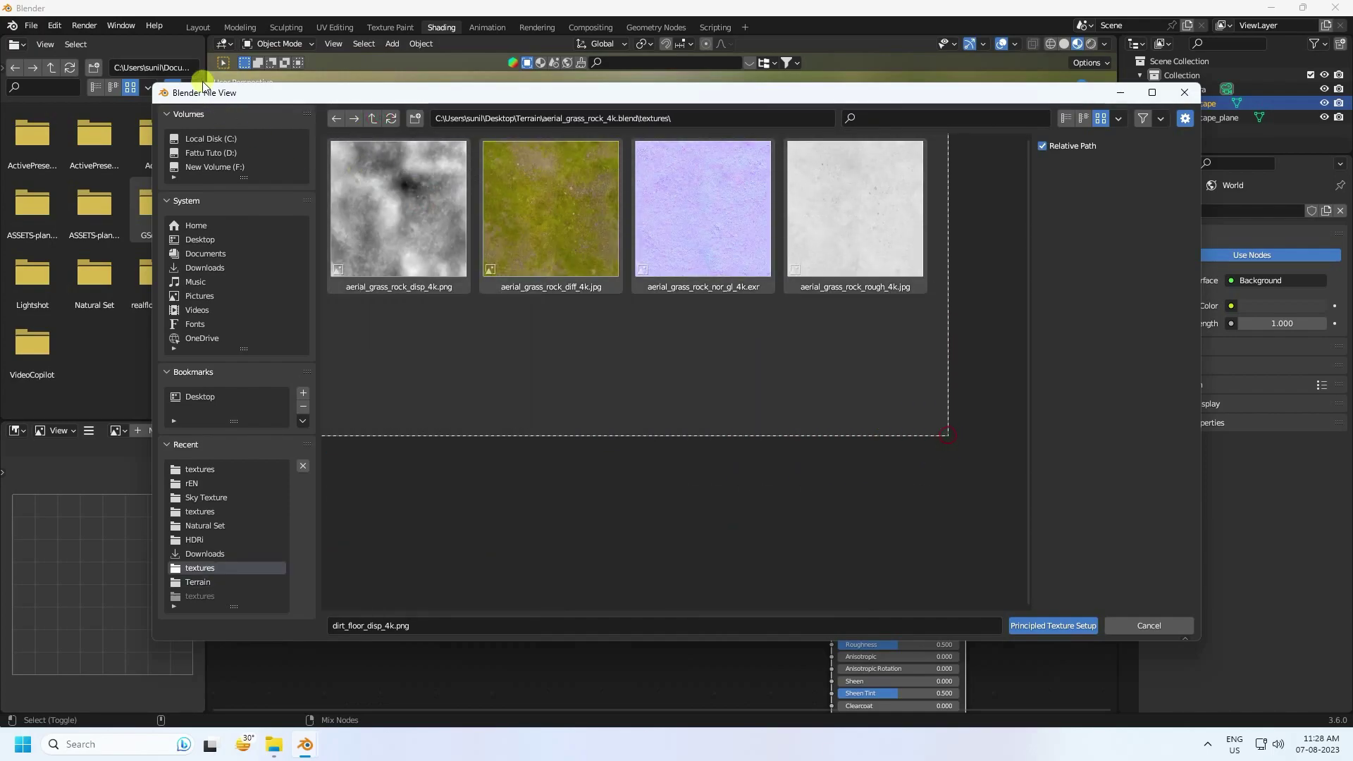
click(1044, 625)
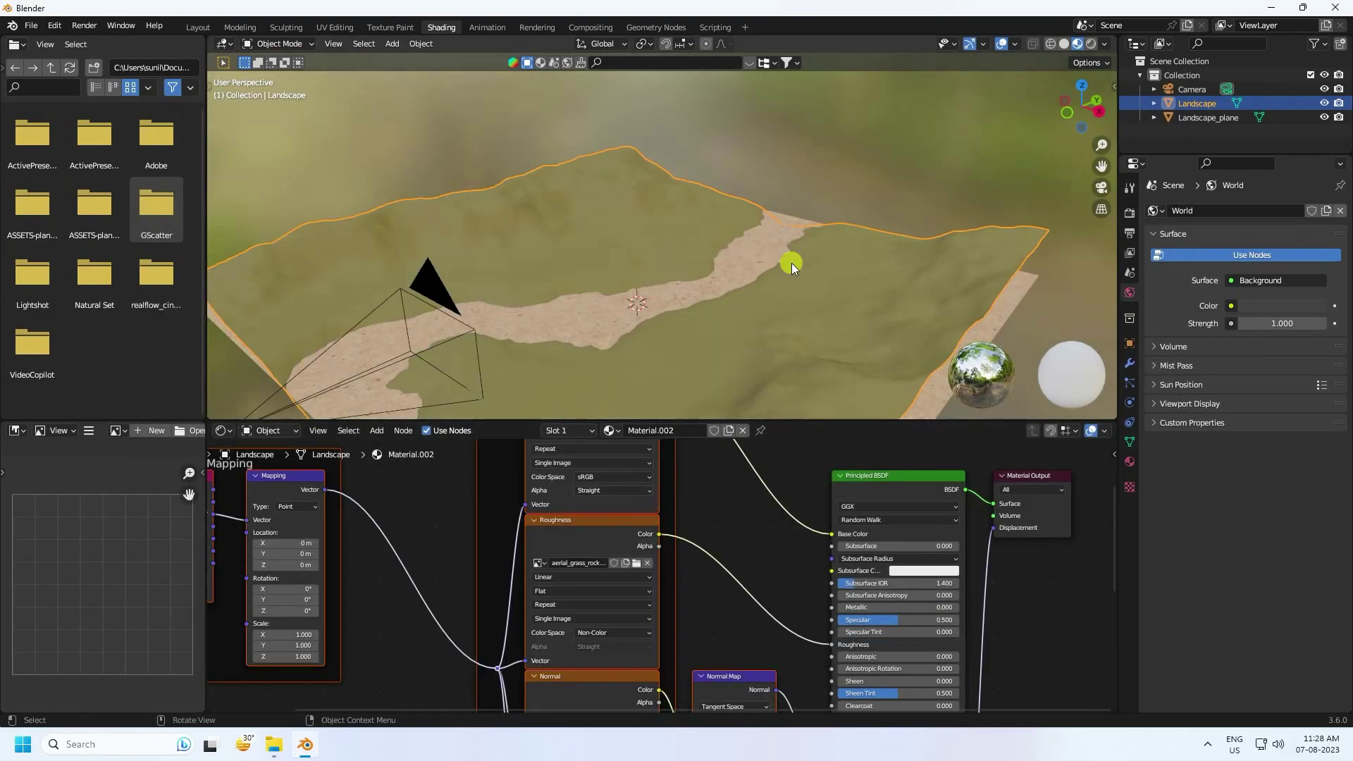
- Unwrap the Landscape's whole mesh using Smart UV Project with default settings and return to Object Mode
key(Tab)
key(u)
click(830, 282)
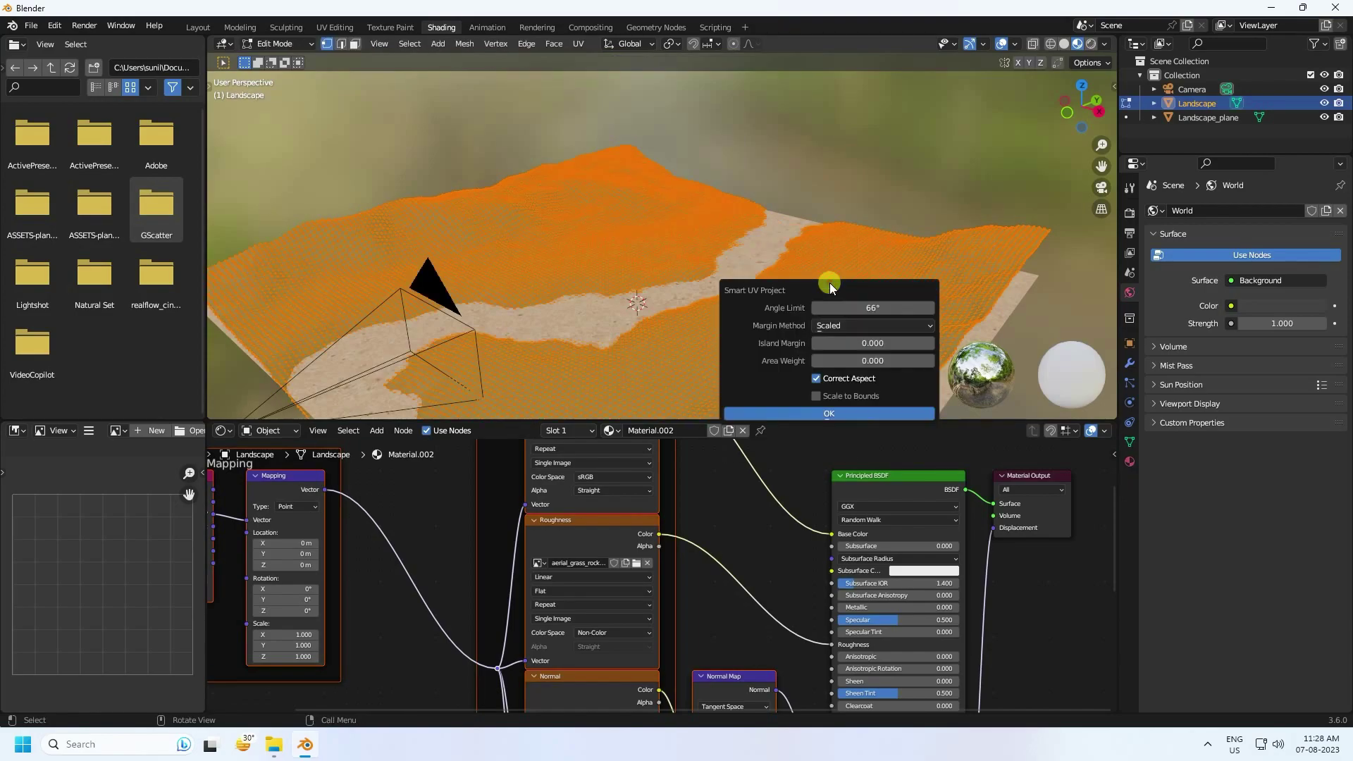
click(821, 414)
click(279, 45)
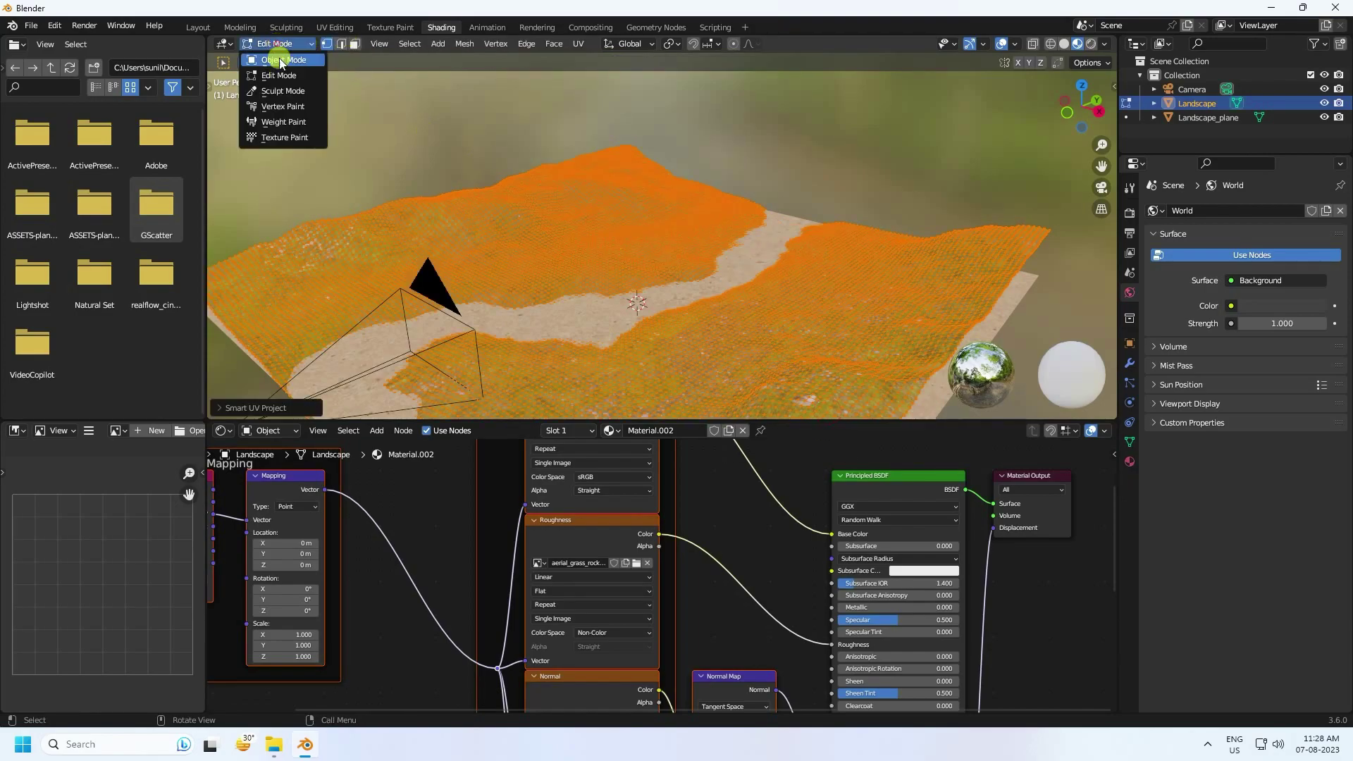
click(280, 60)
- Set the Mapping node's scale to 2 on X, Y and Z for the Landscape's grass and rock texture
scroll(765, 384, up, 3)
middle_drag(766, 383, 715, 247)
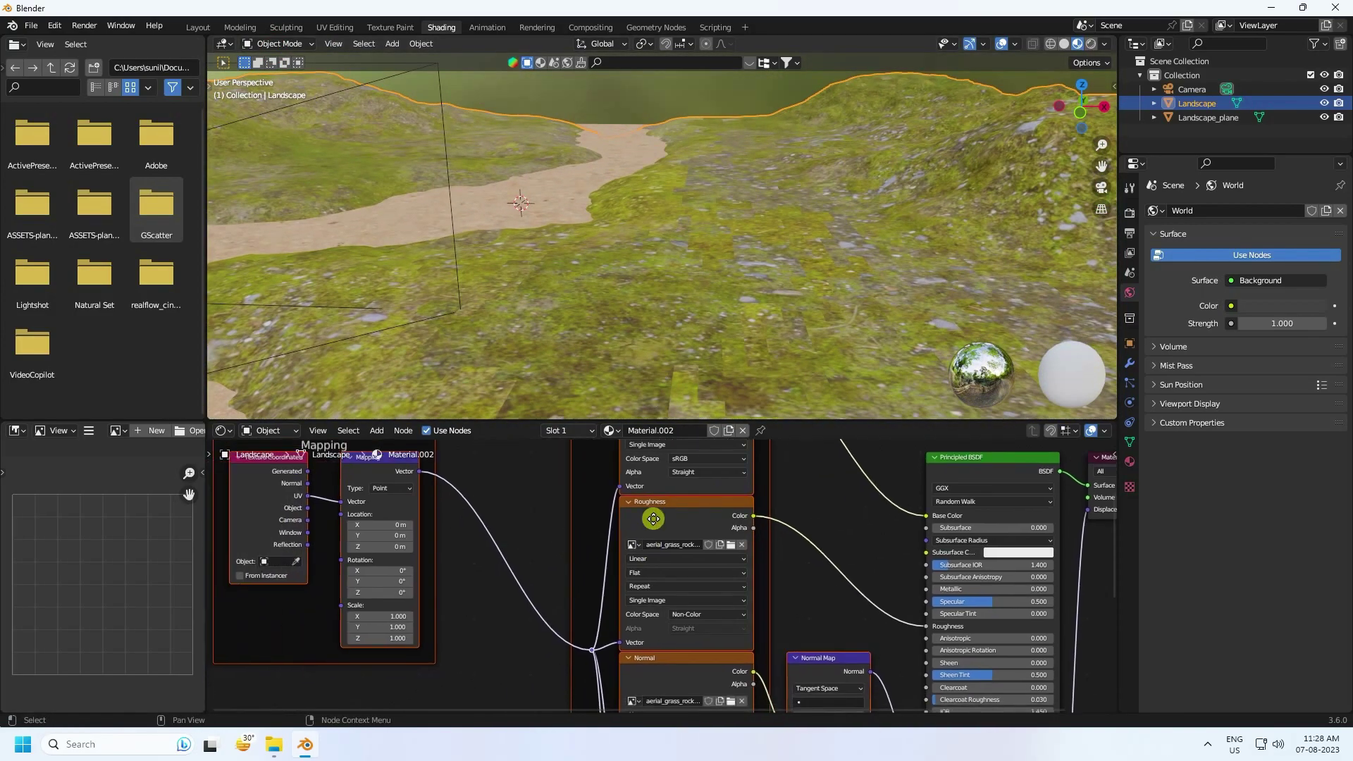
scroll(643, 513, up, 3)
click(542, 547)
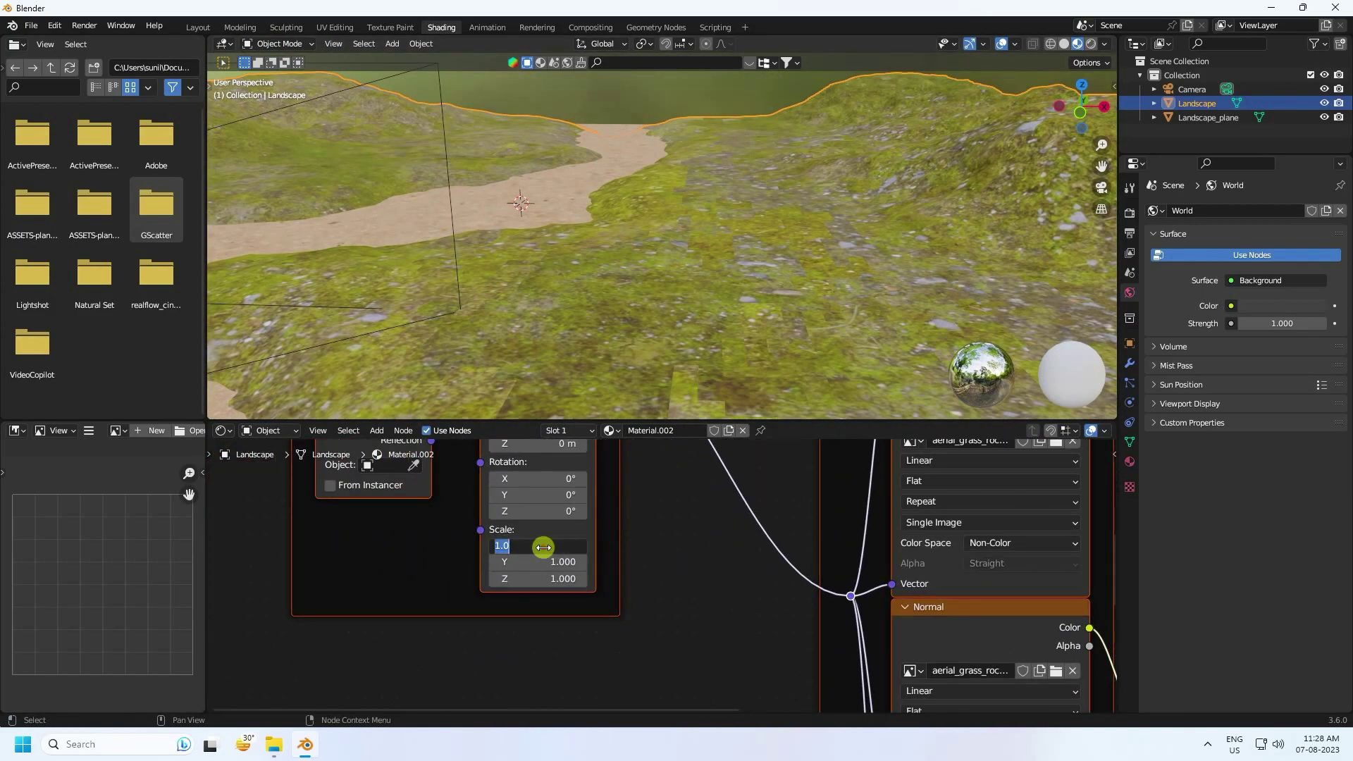
text(2)
key(Return)
click(538, 561)
text(2)
key(Return)
click(537, 578)
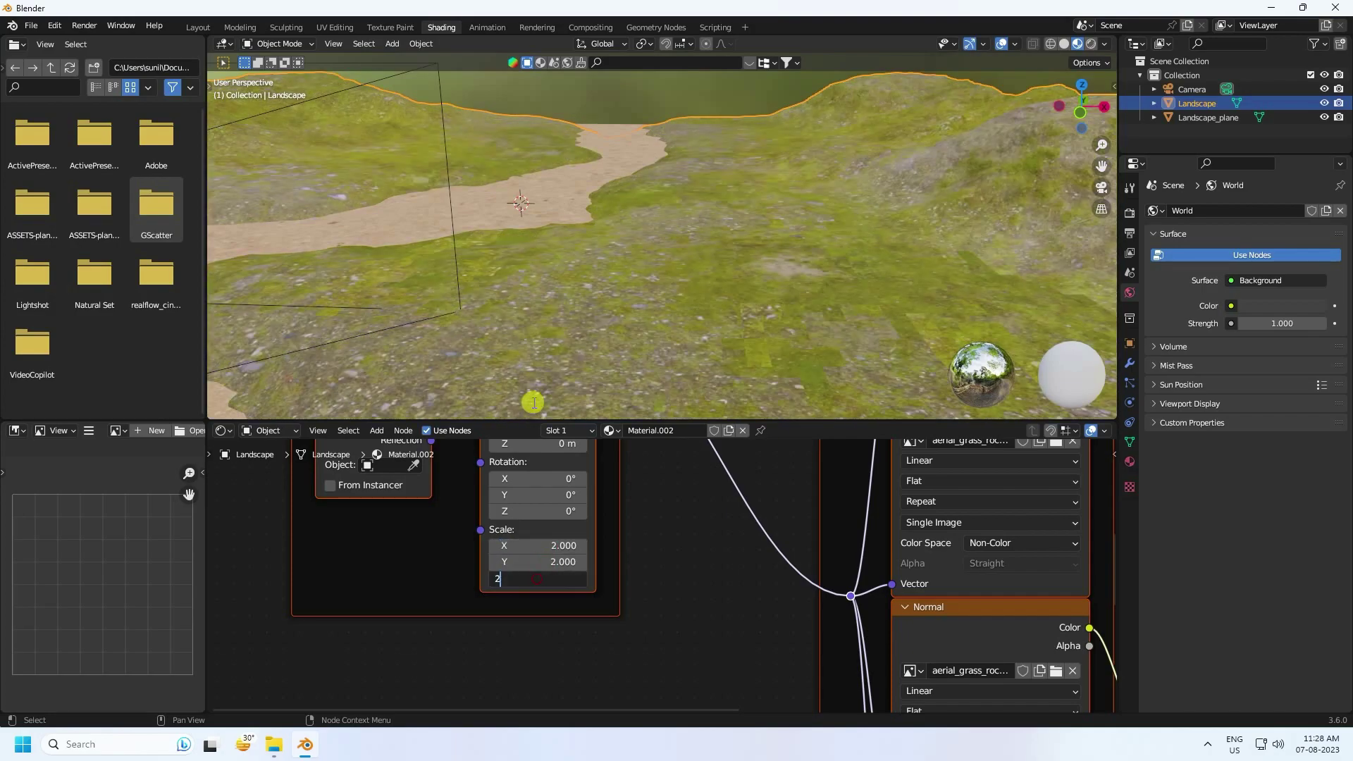
text(2)
key(Return)
scroll(708, 189, up, 2)
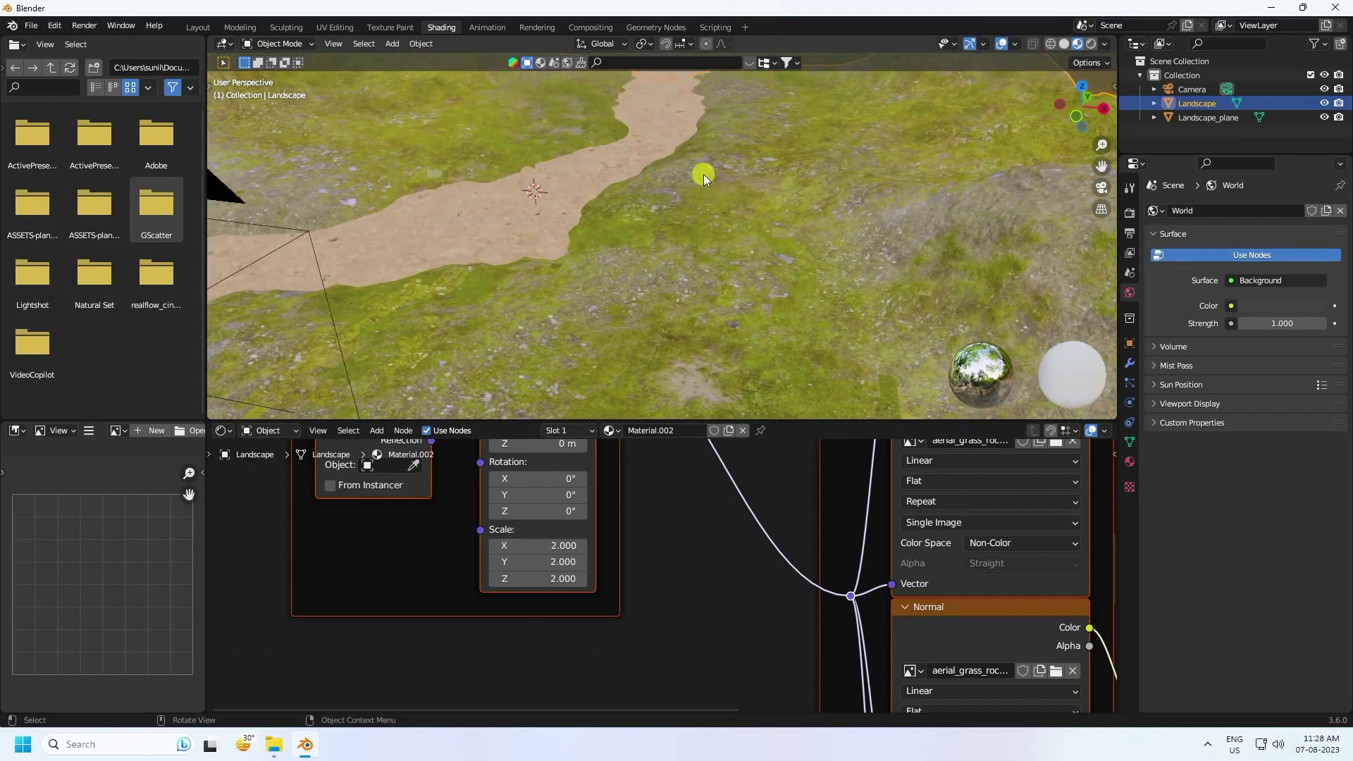
- Set the render engine to Cycles on GPU Compute with 256 maximum render samples, and save the file
key(KP_0)
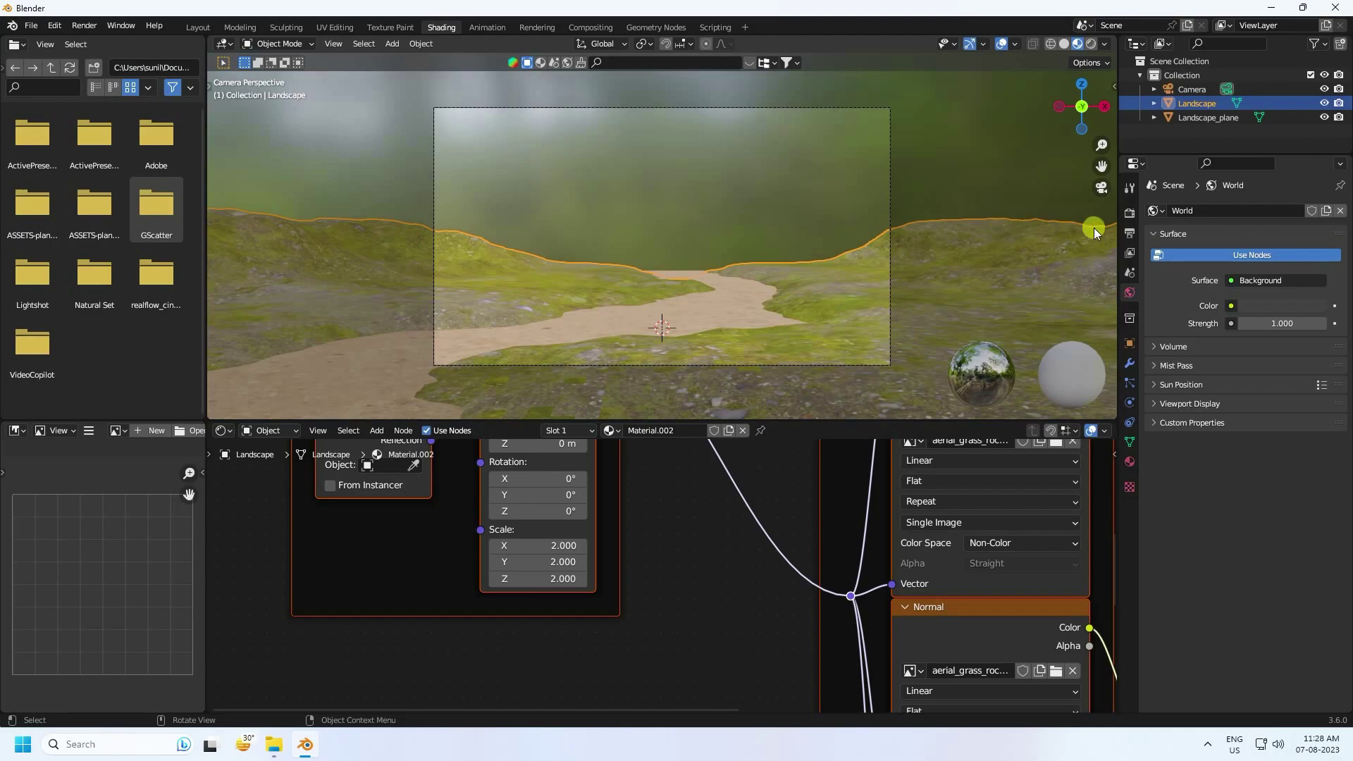
click(1129, 213)
click(1258, 210)
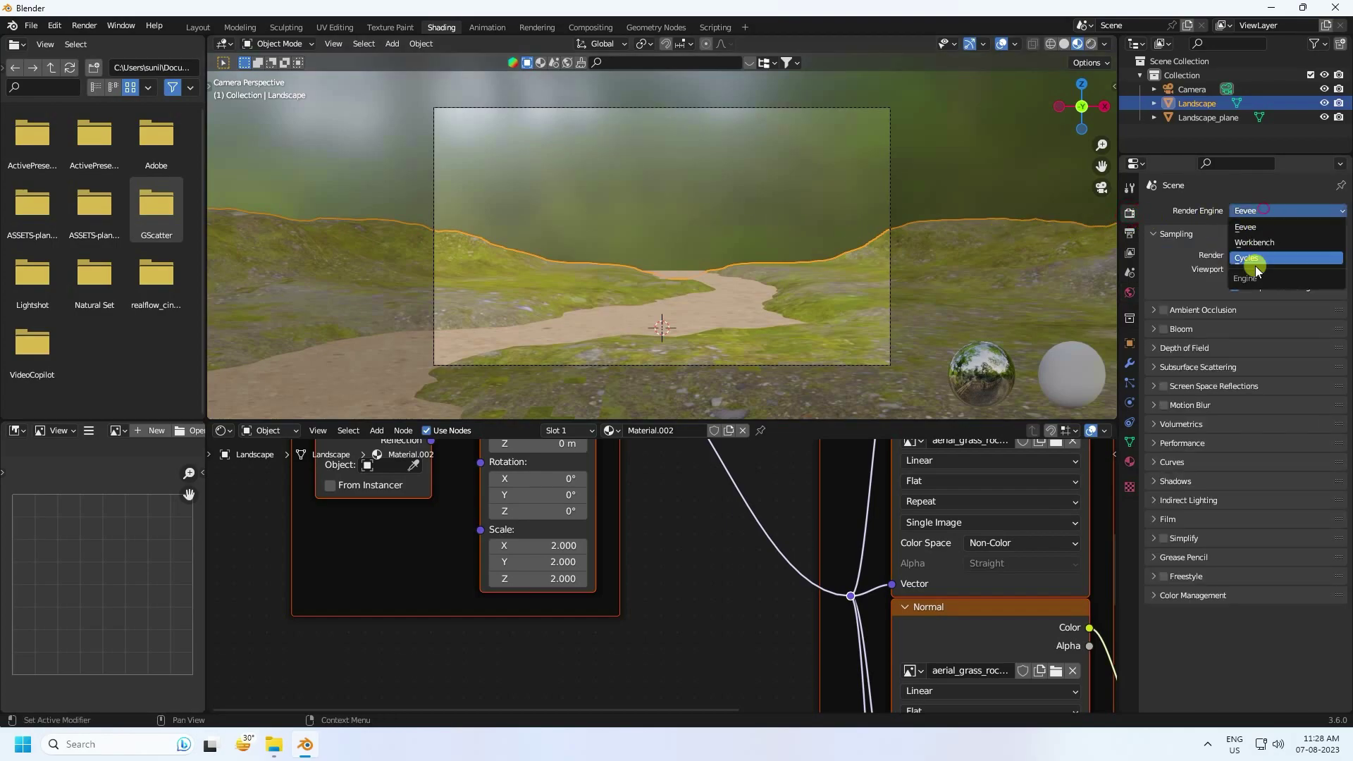
click(1251, 258)
click(1242, 246)
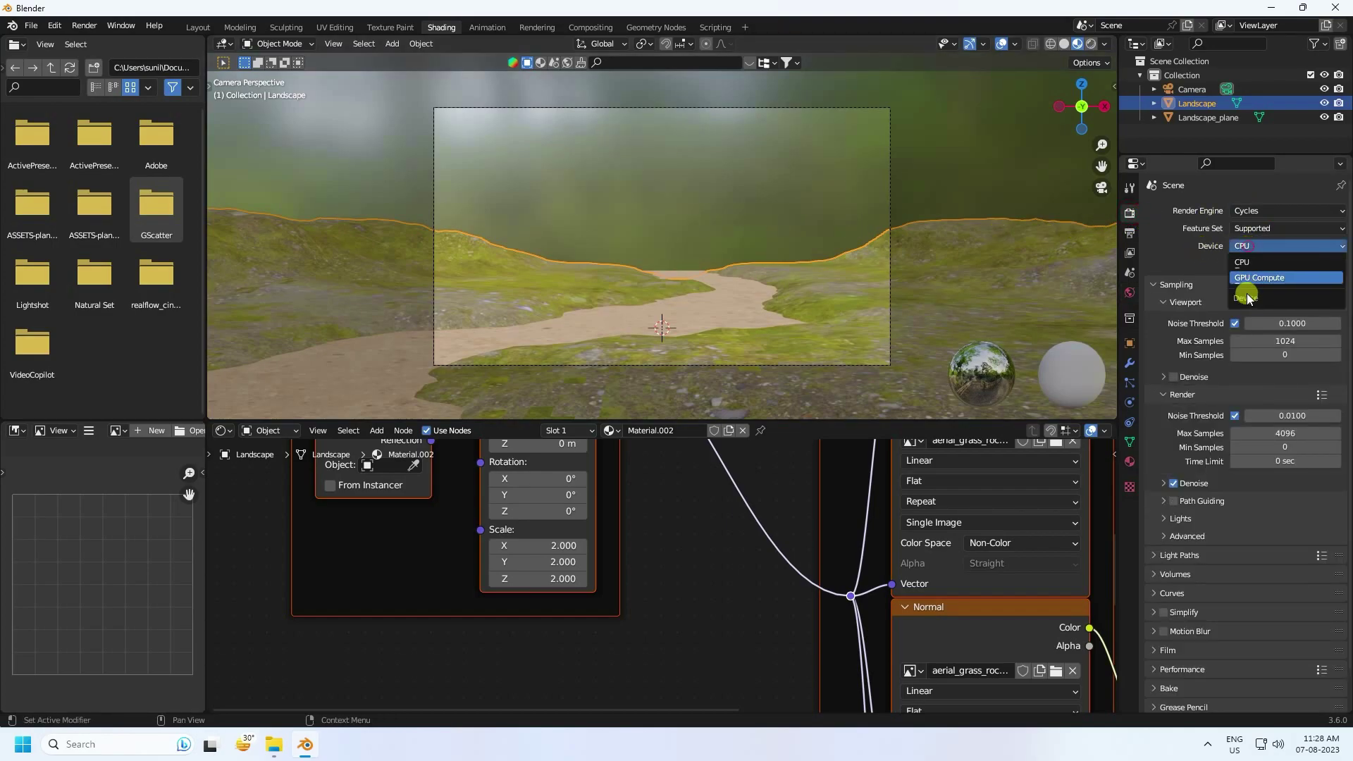
click(1245, 282)
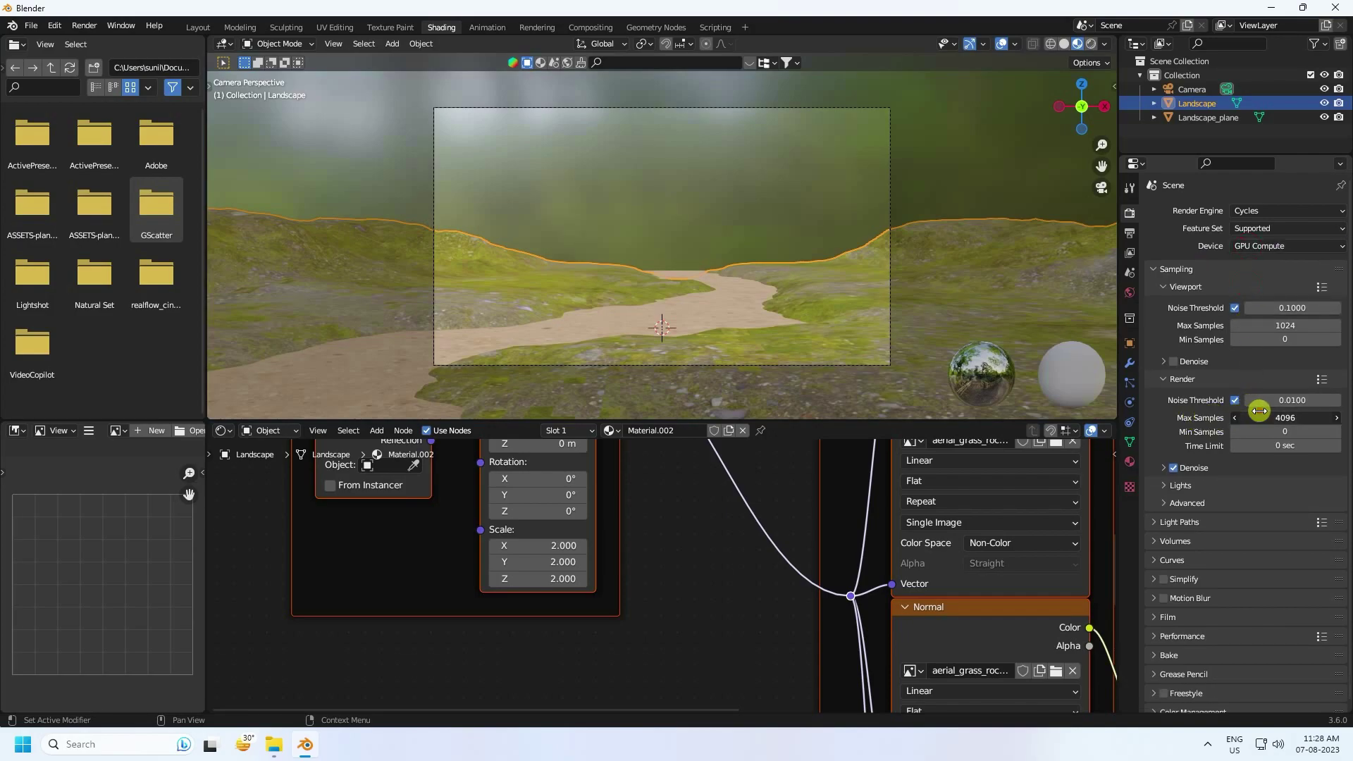
key(Return)
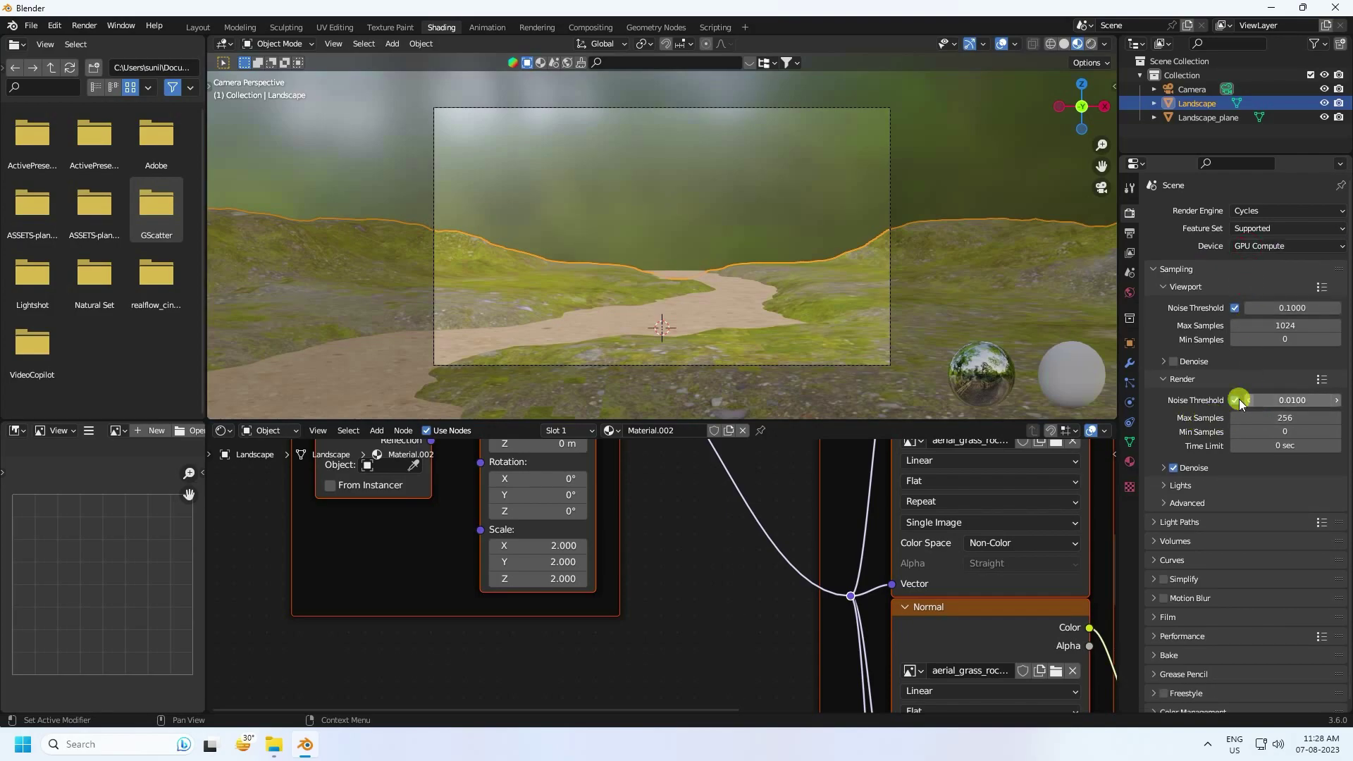
key(ctrl+s)
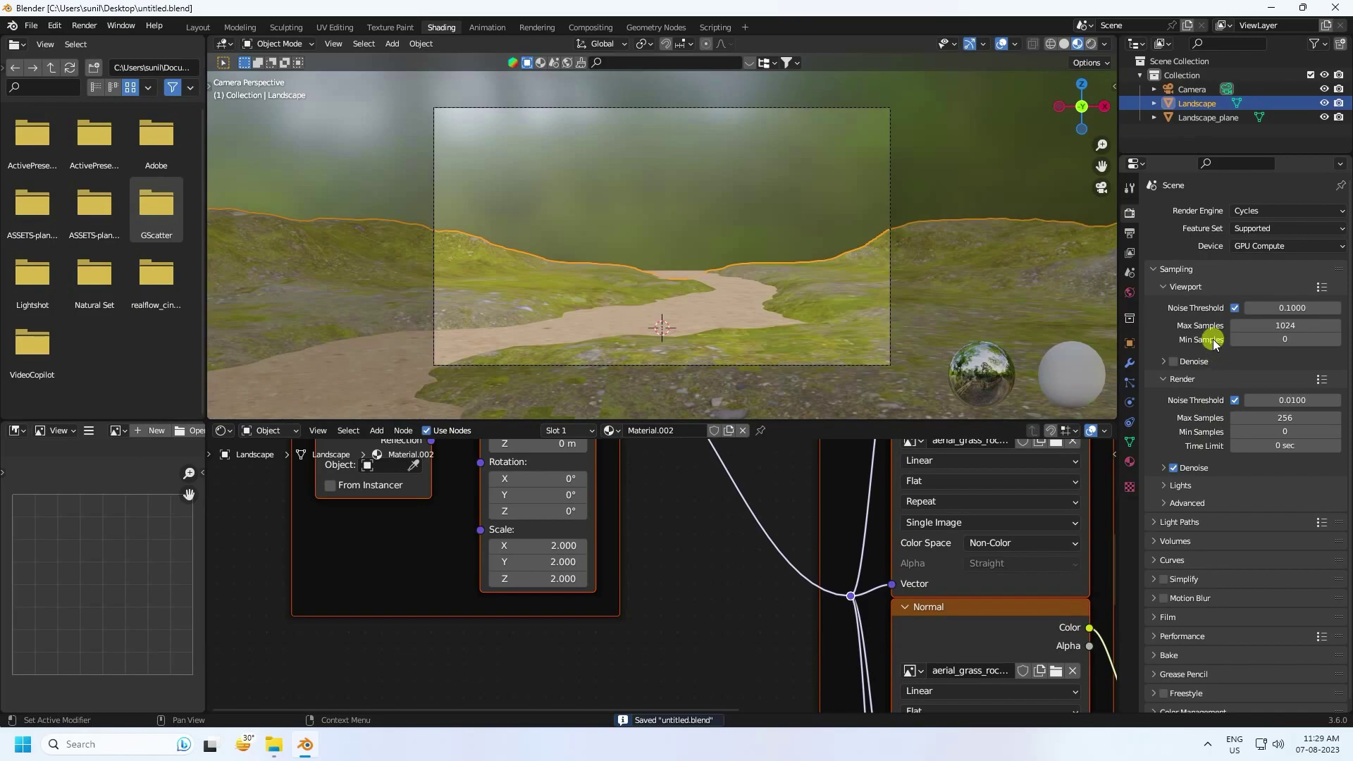
- Switch to the Layout workspace in camera view and assign a Sky Texture to the world background color
click(197, 27)
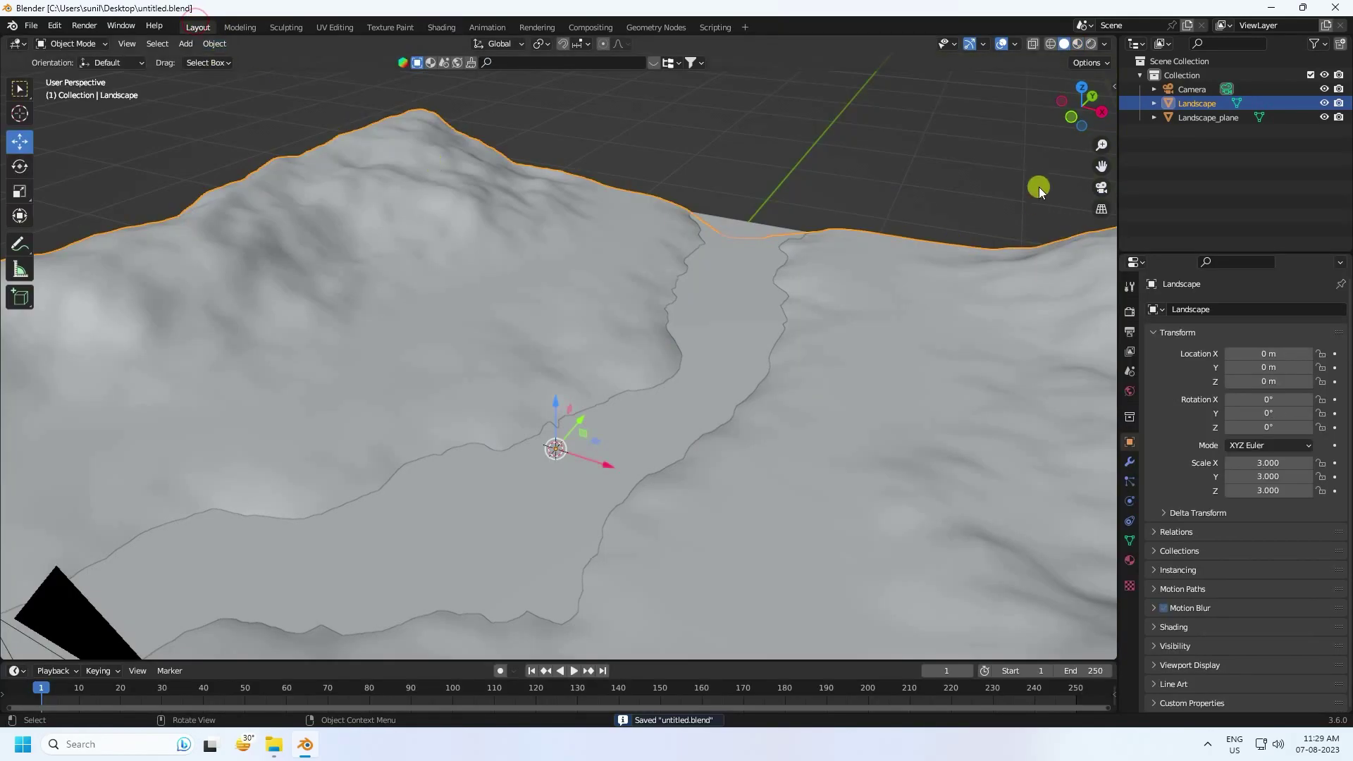
key(KP_0)
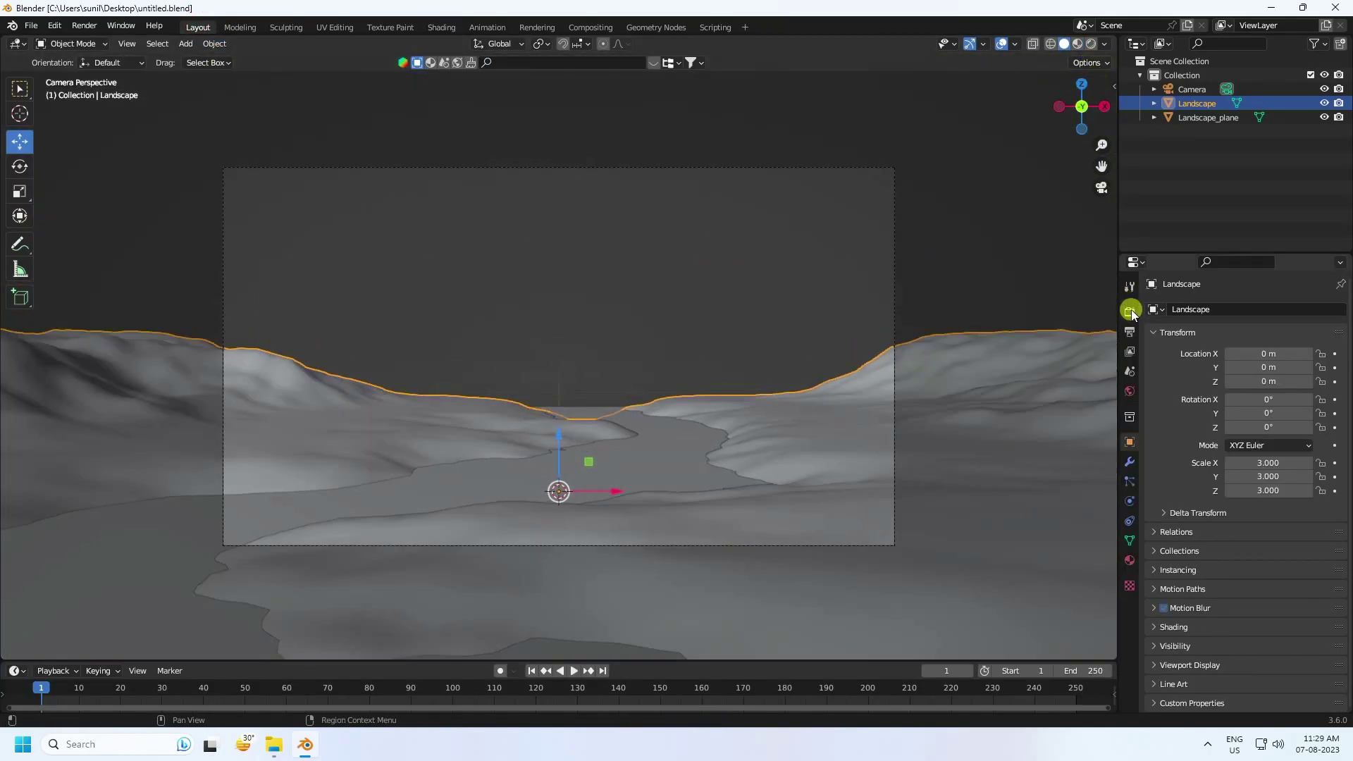
click(1129, 393)
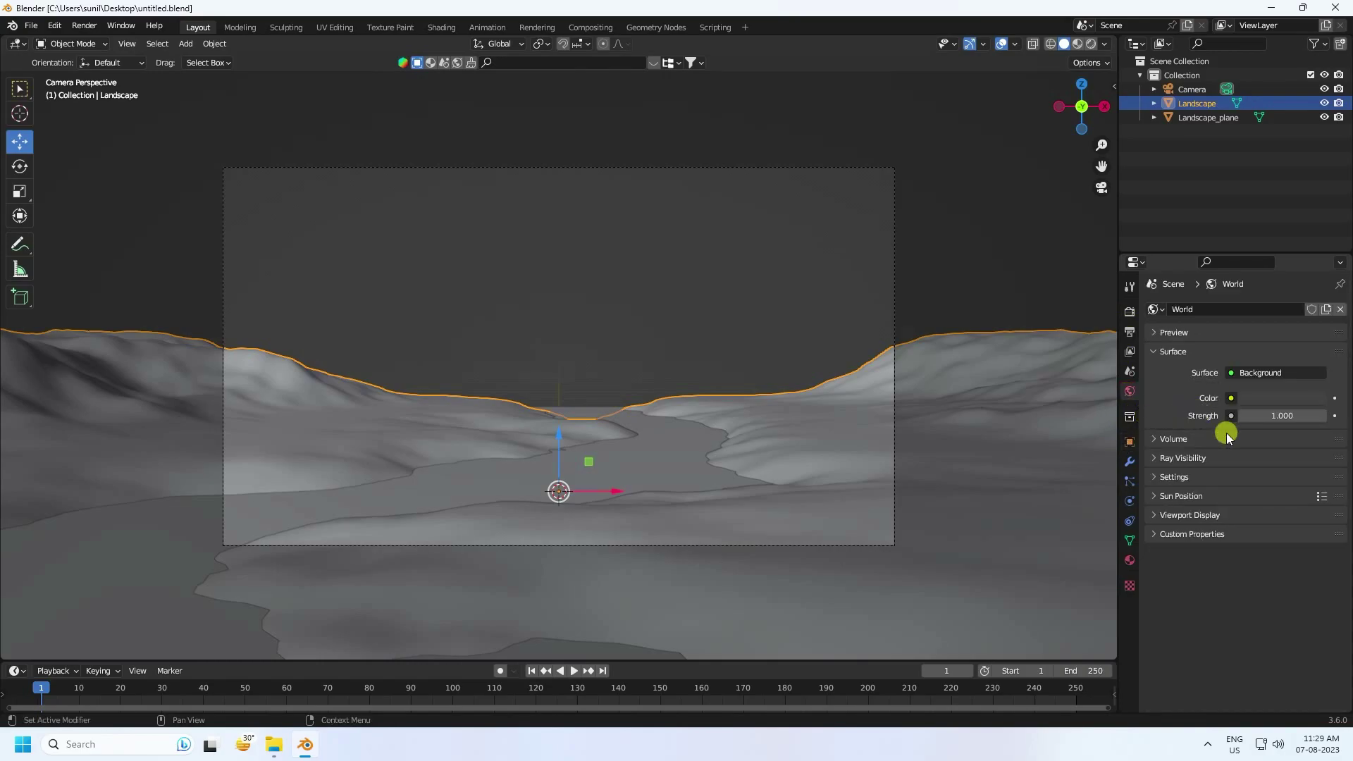
click(1231, 398)
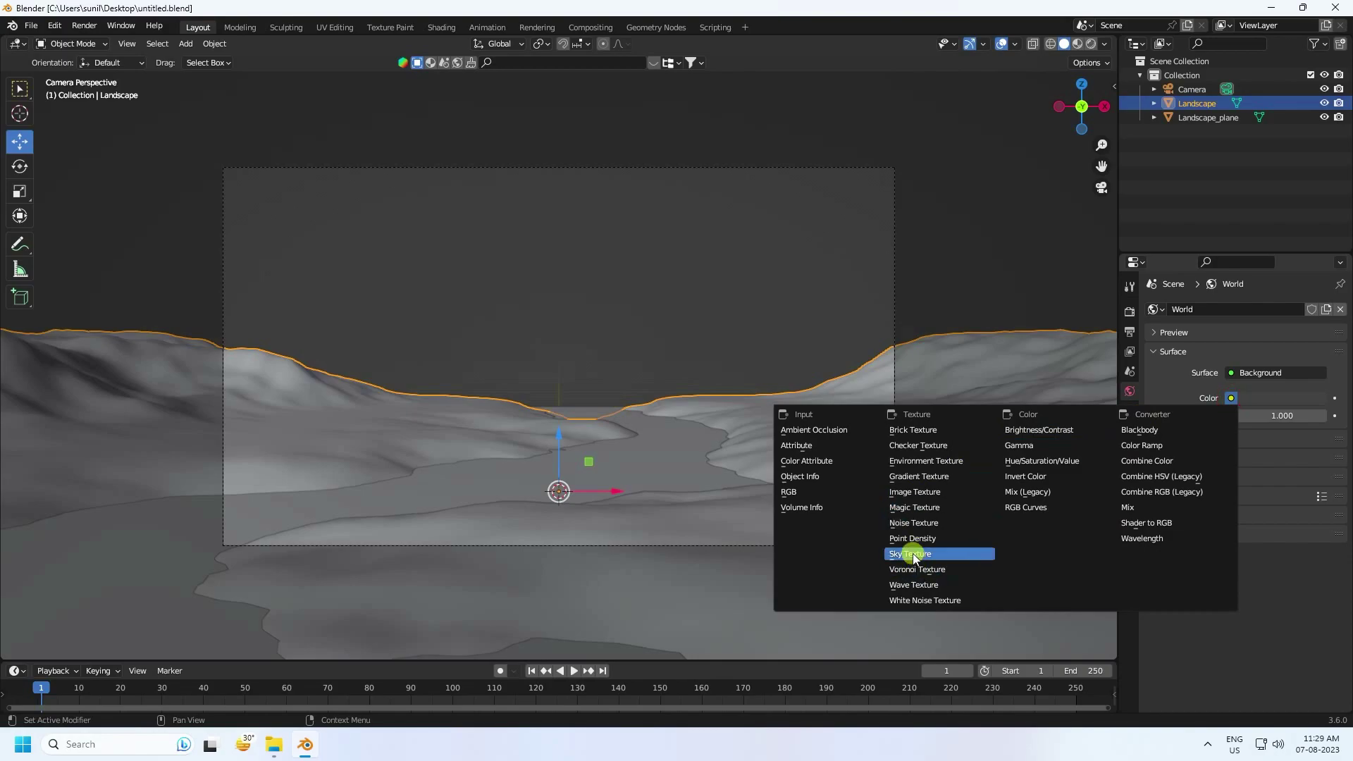
click(913, 554)
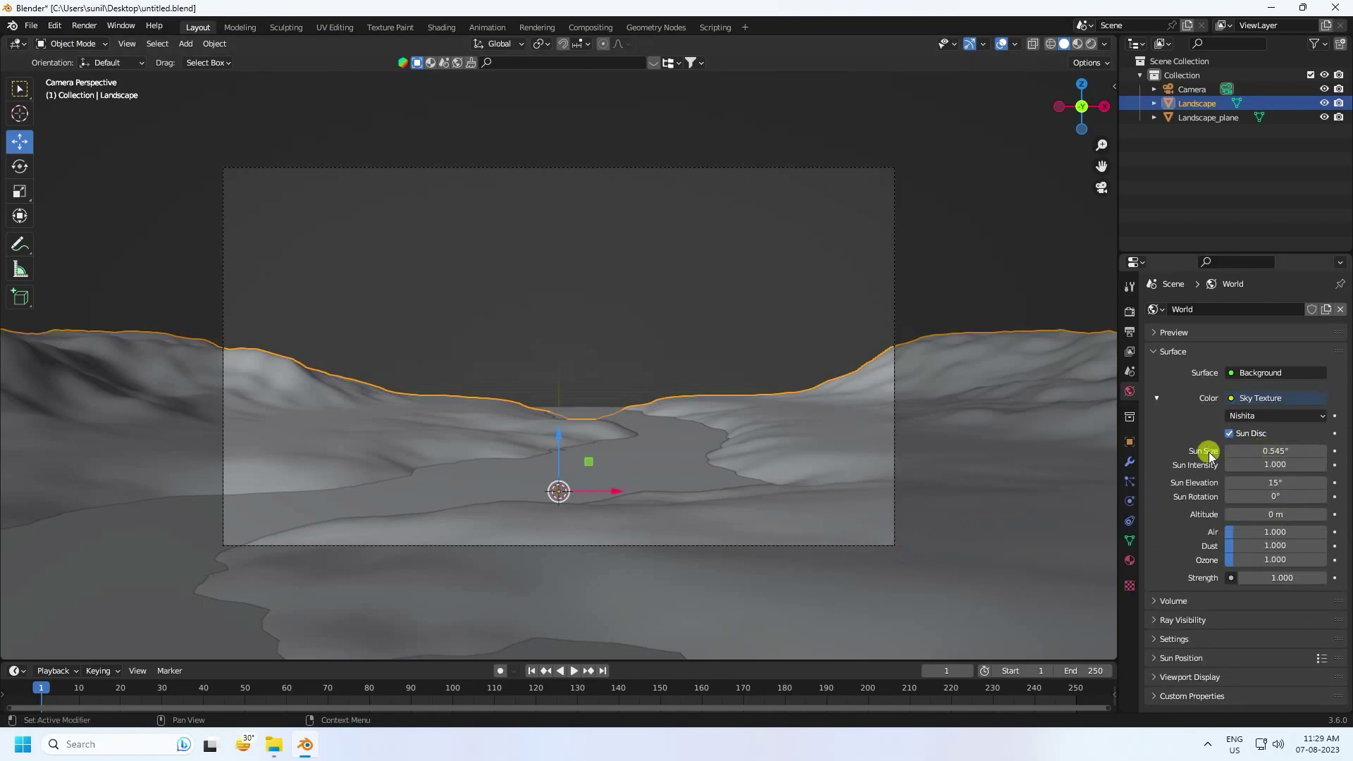
- Set the Sky Texture's sun size to 1° and sun intensity to 0.6
click(1265, 450)
text(1)
key(Return)
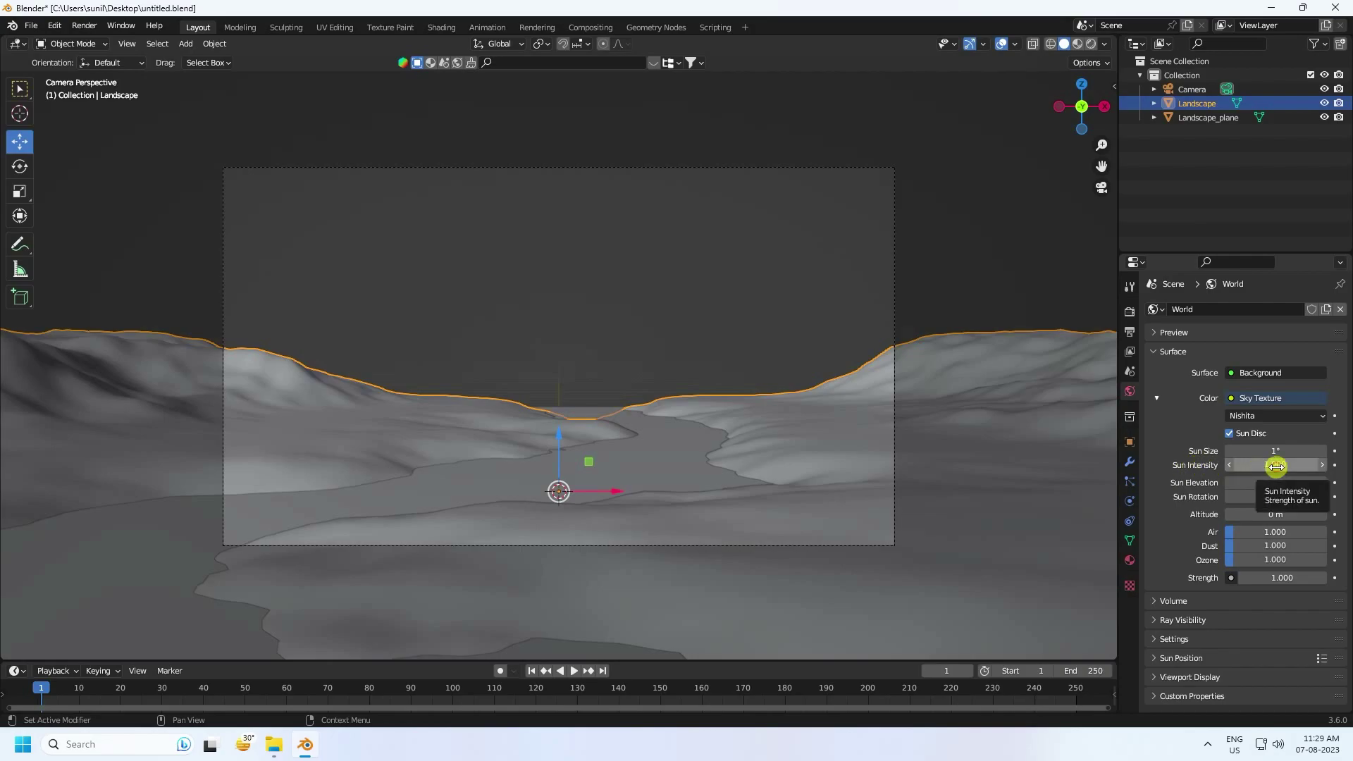
click(1277, 466)
text(0)
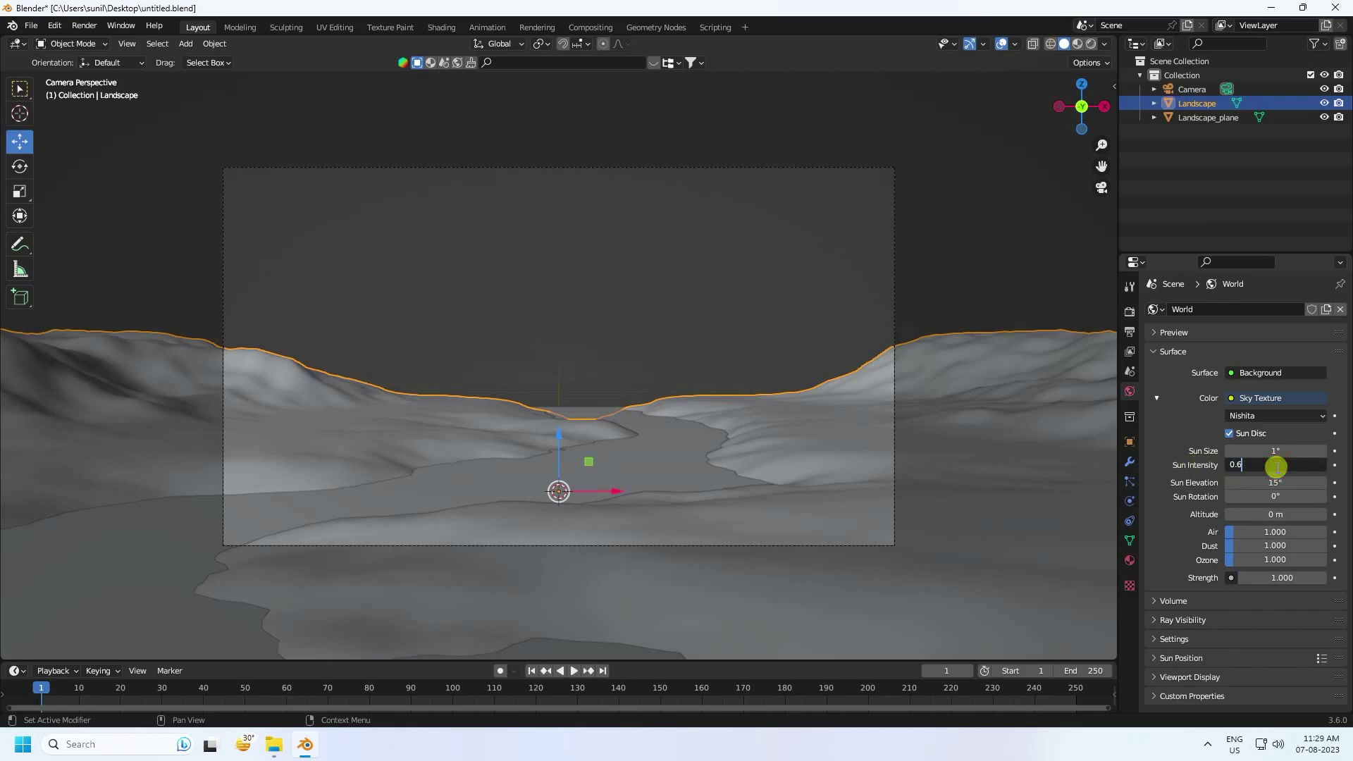
text(.6)
key(Return)
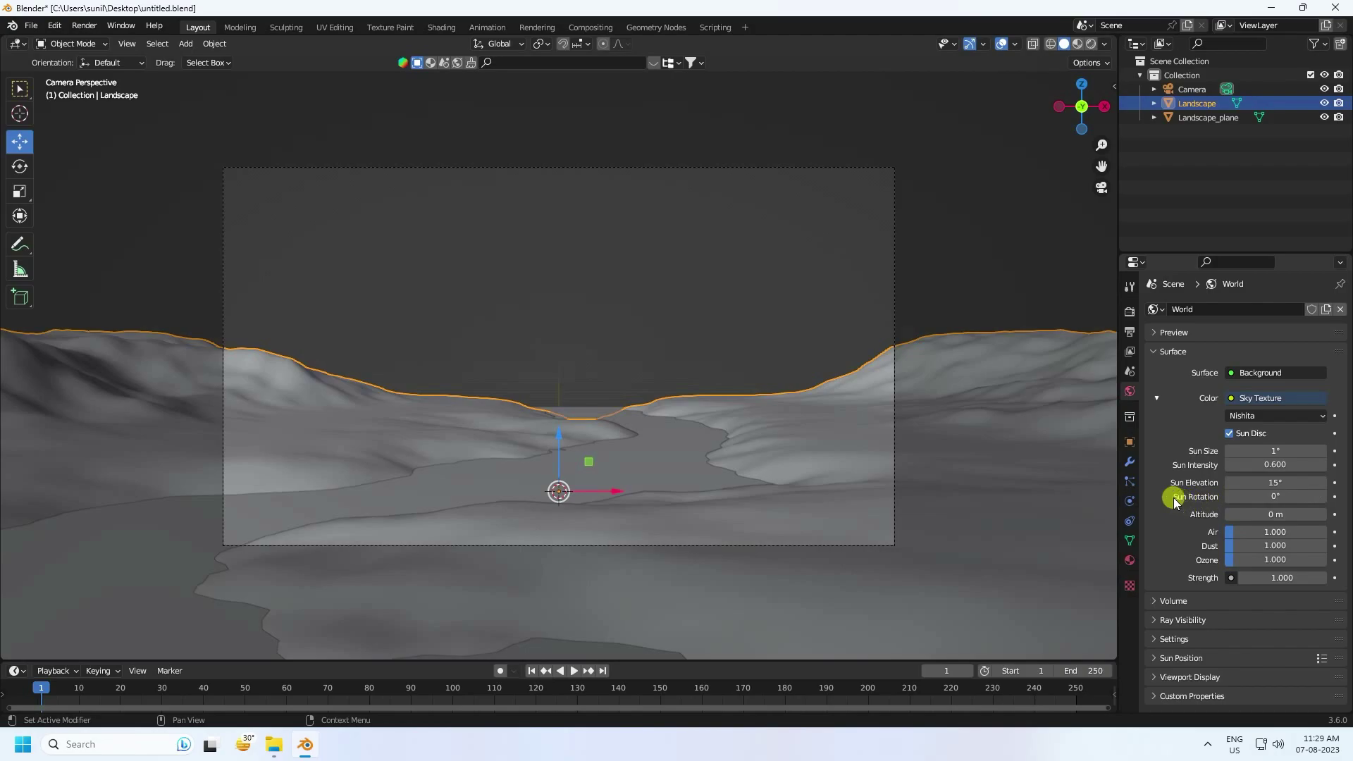
- Set the sky's sun rotation to 80°, ozone to 8 and background strength to 0.6
click(1276, 497)
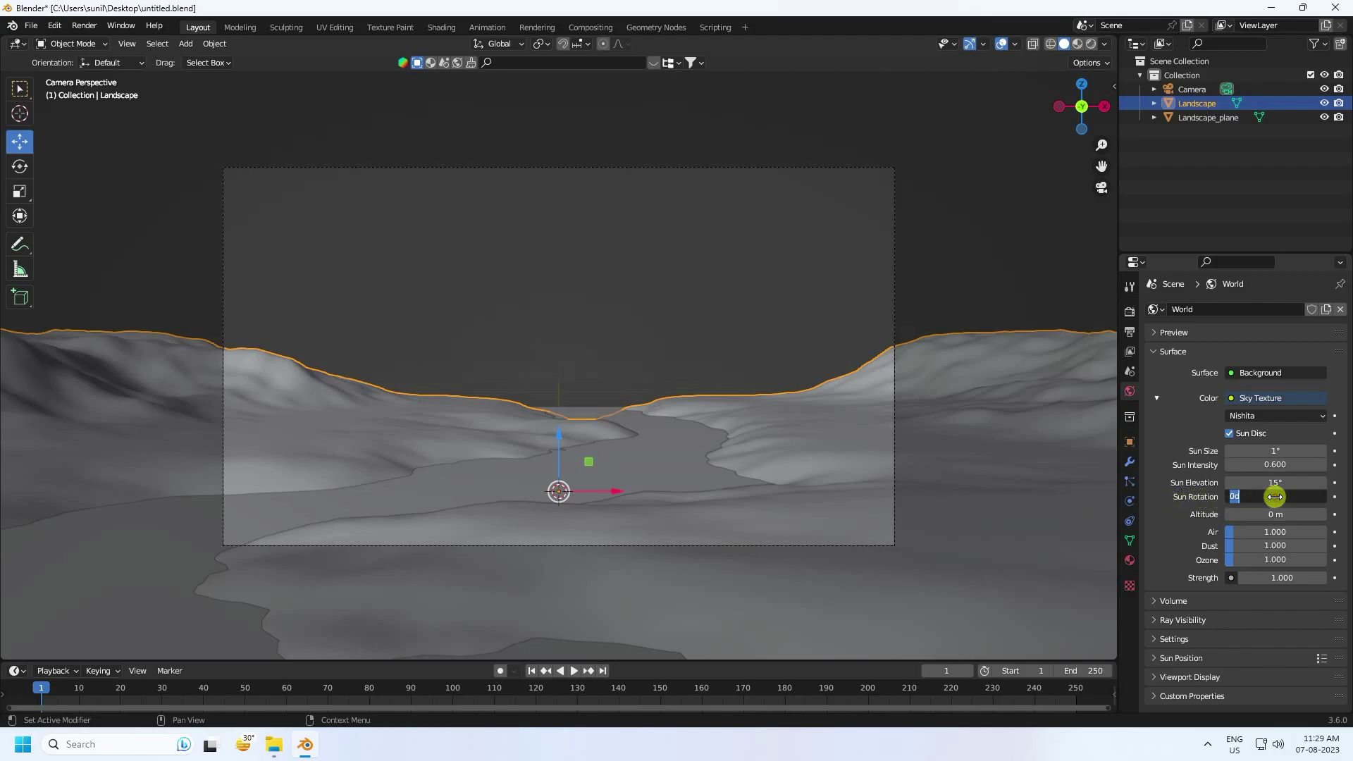
text(80)
key(Return)
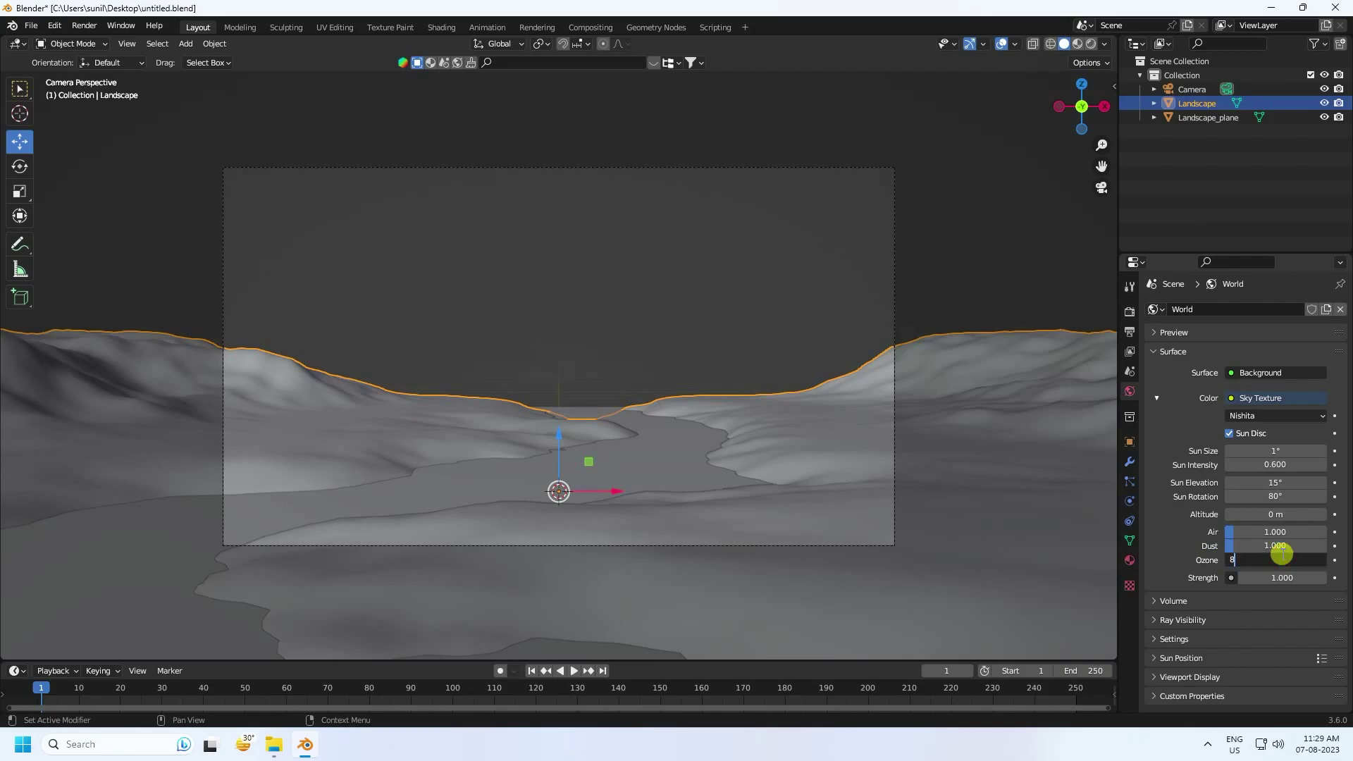
click(1281, 554)
text(8)
key(Return)
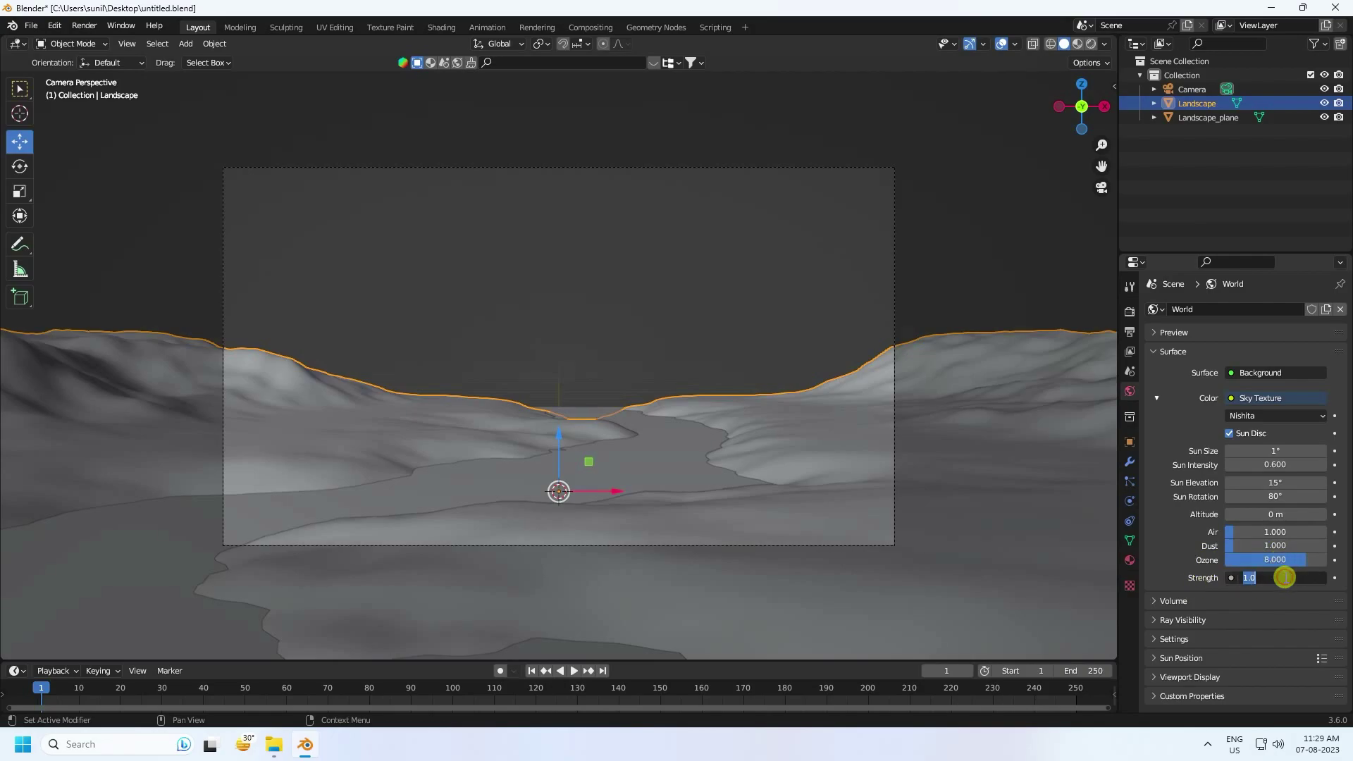
key(Return)
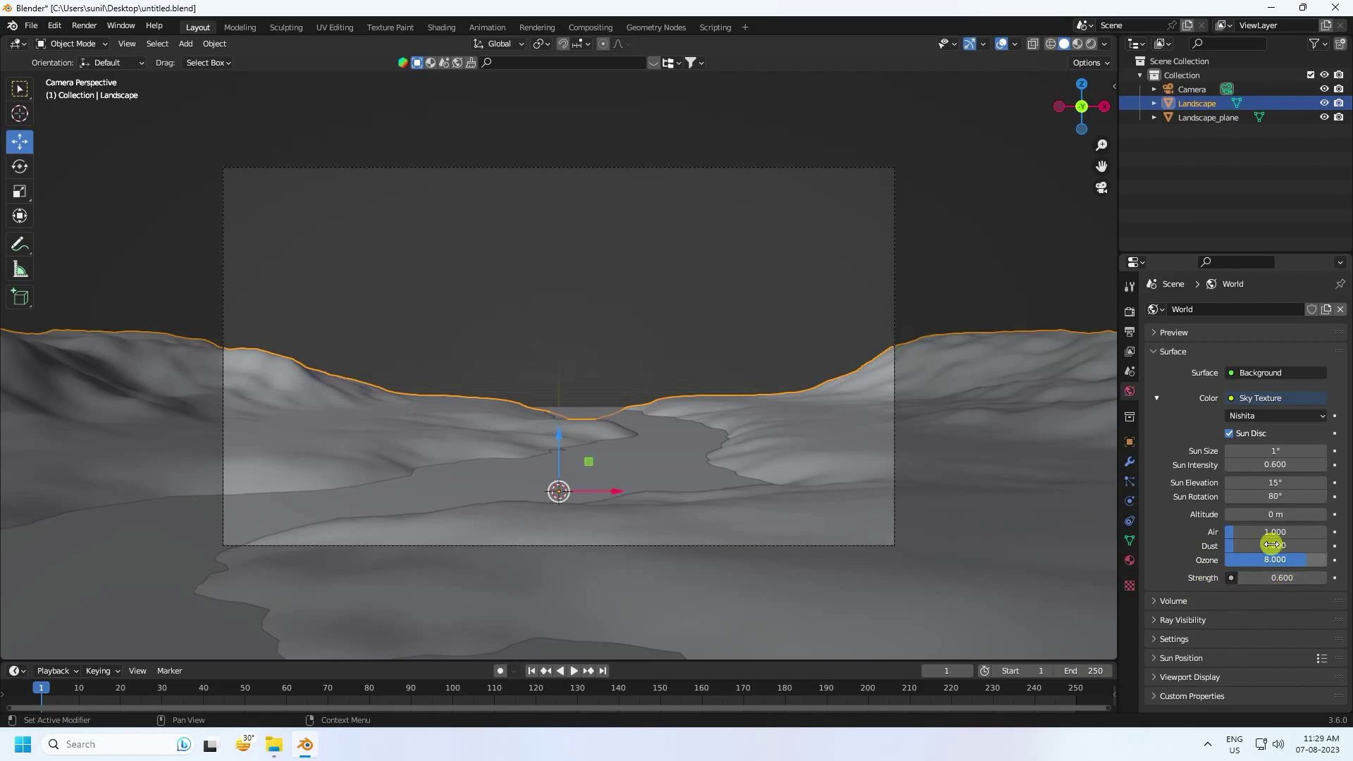
- Preview the scene in rendered shading and raise Landscape_plane by about 0.01 m along Z
click(1091, 44)
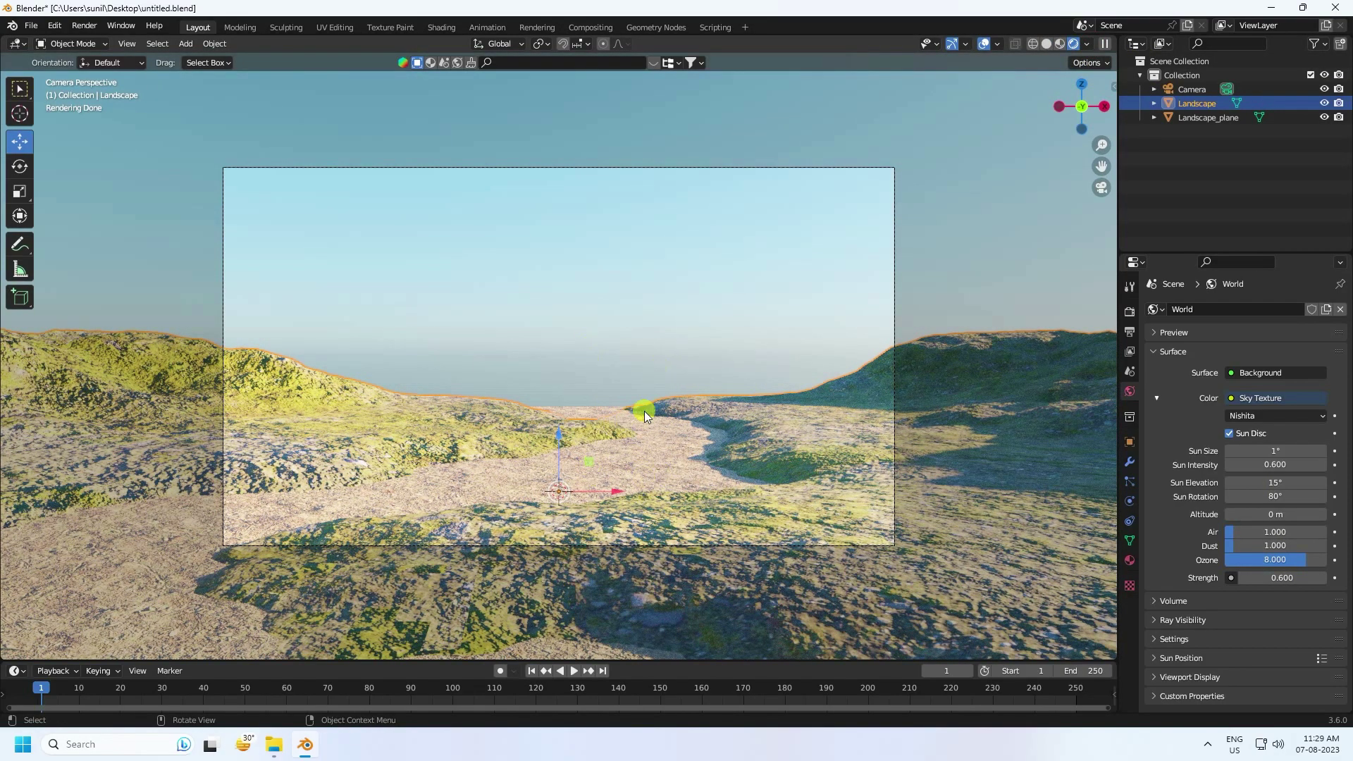
click(654, 454)
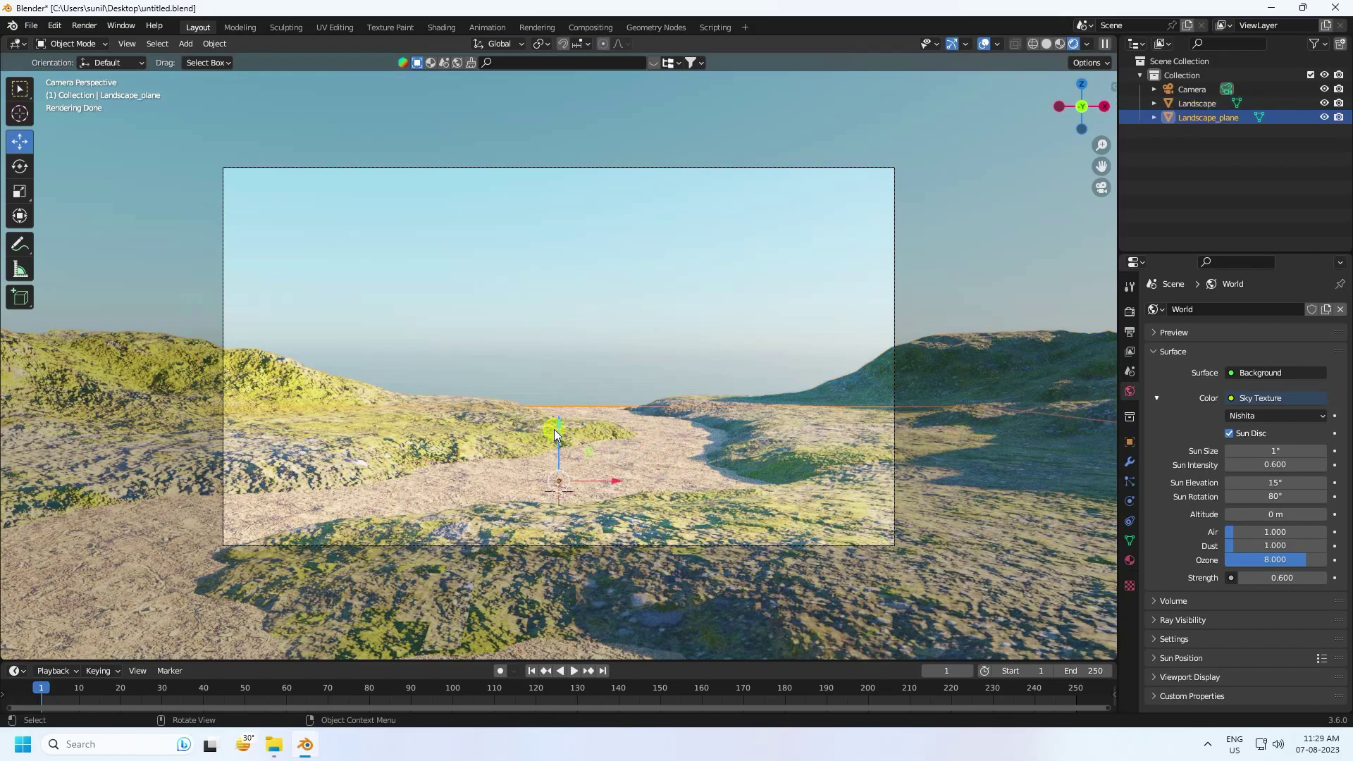
drag(559, 428, 559, 417)
scroll(561, 394, up, 1)
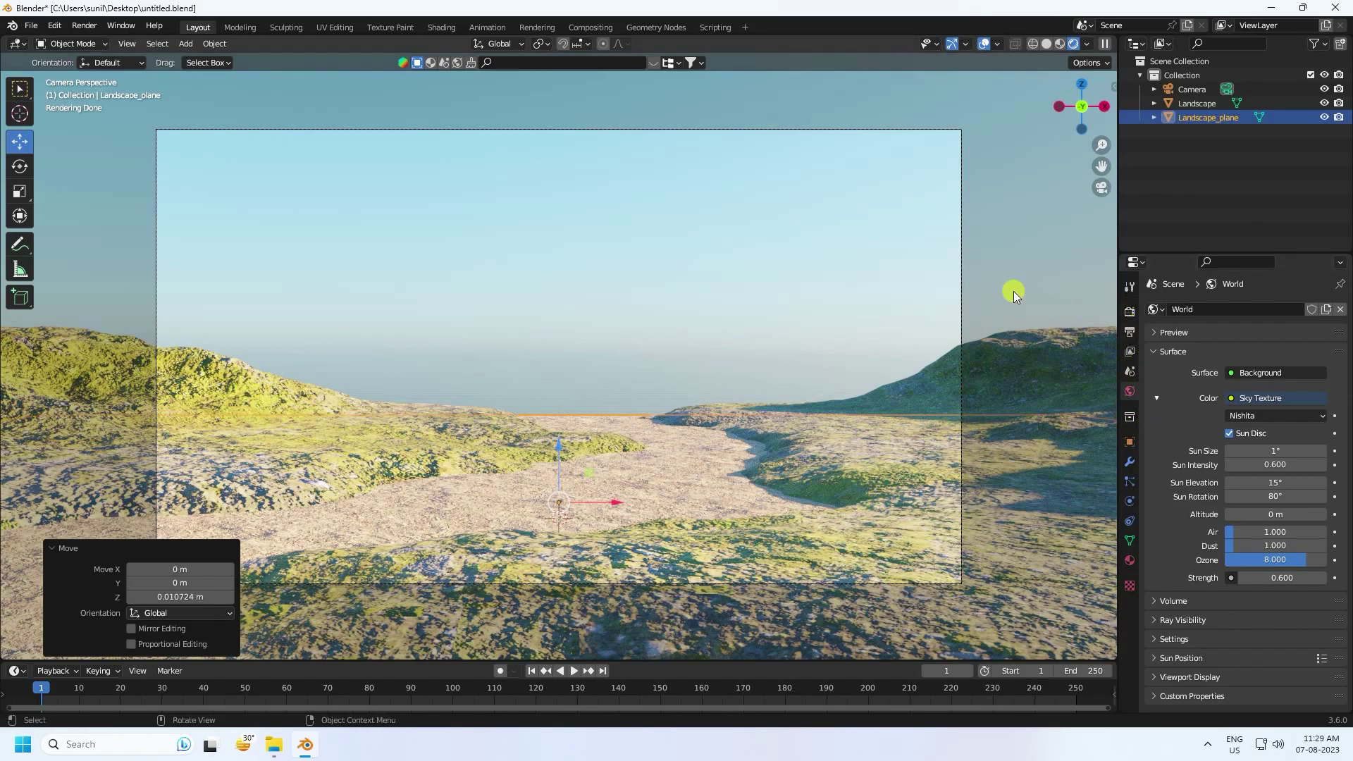
- Switch to solid shading, select Landscape and set it as the Biome-Reader scatter emitter
key(z)
middle_drag(918, 293, 692, 355)
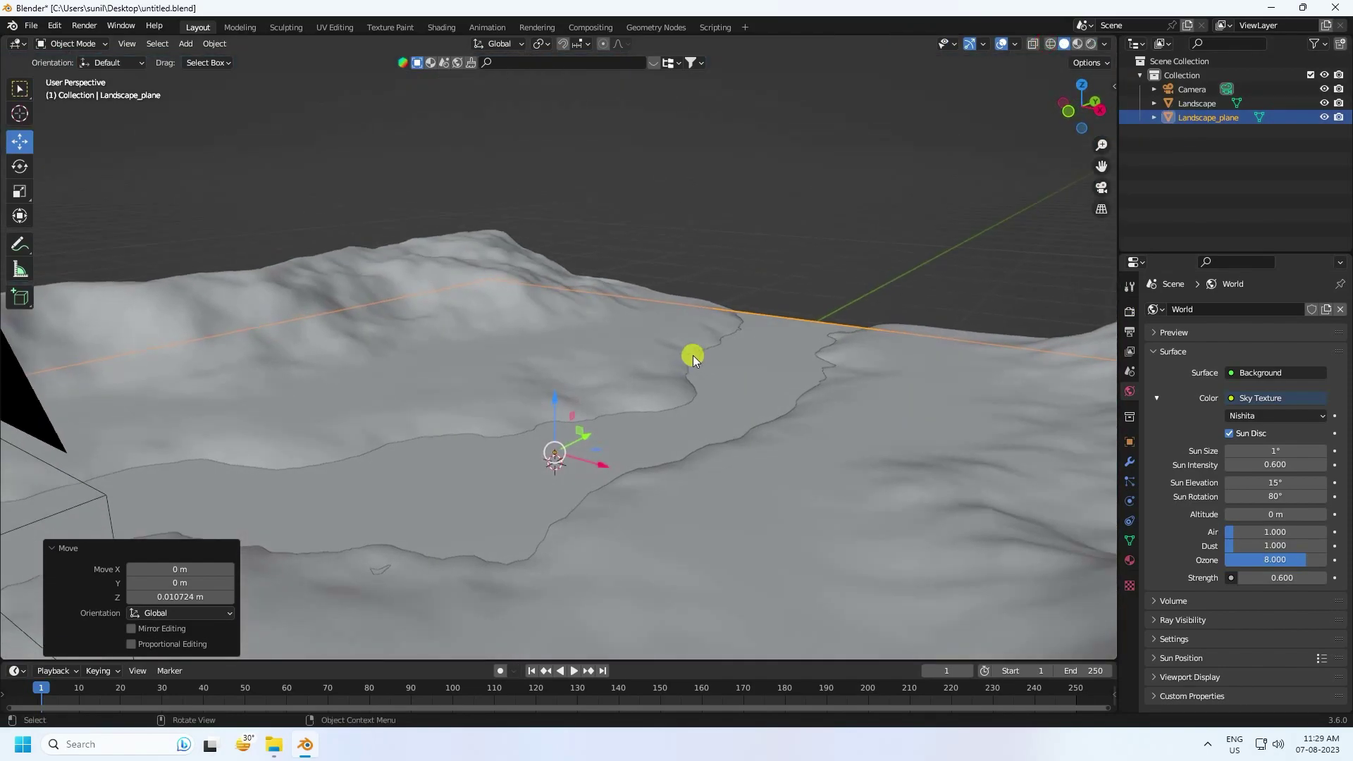
click(487, 260)
click(1115, 87)
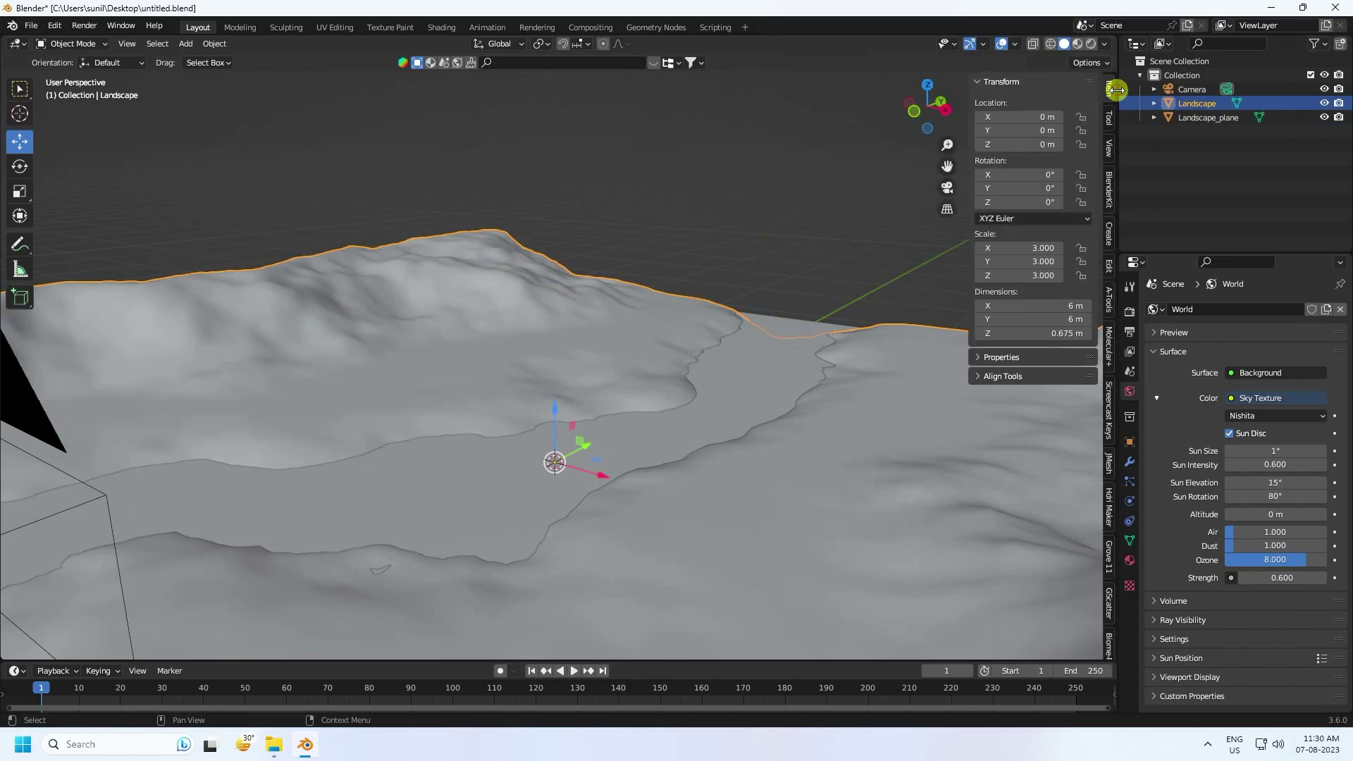
scroll(1107, 568, down, 1)
click(1108, 622)
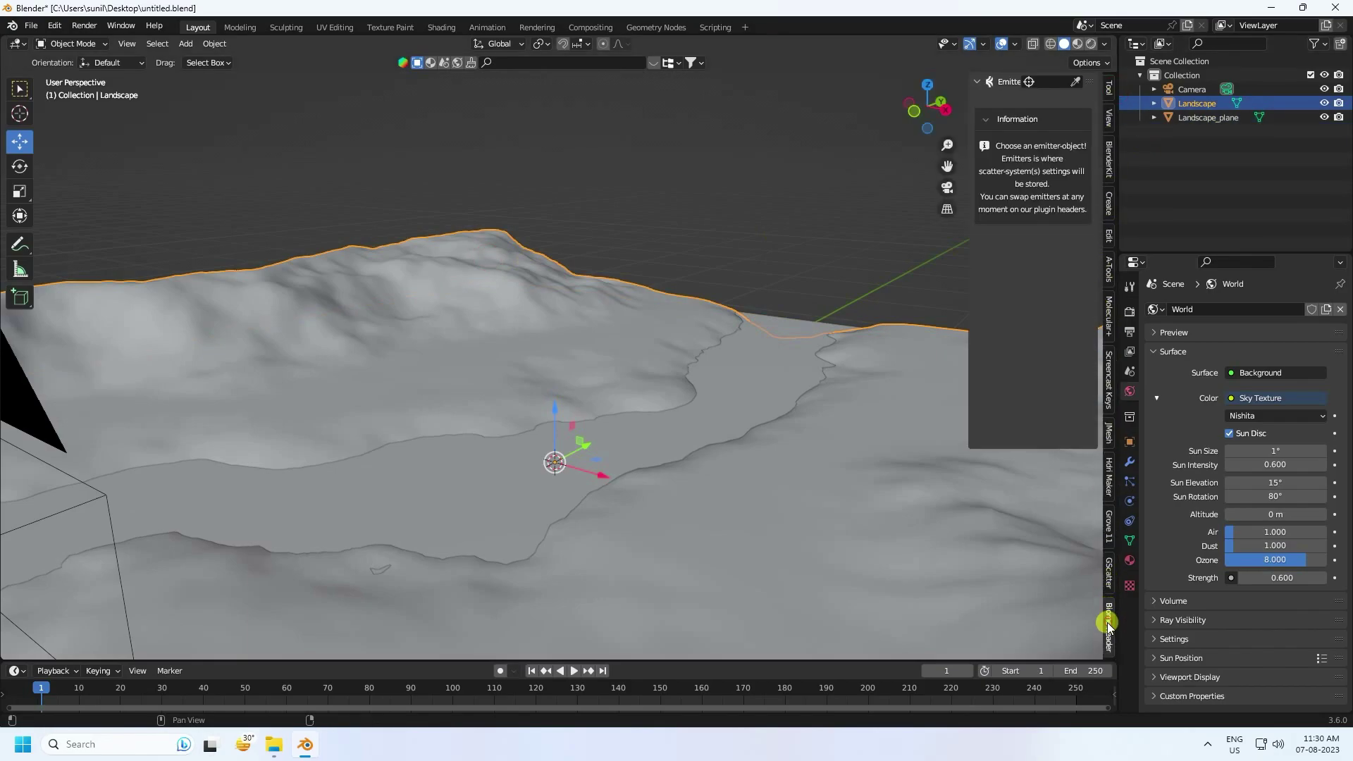
click(1043, 81)
click(1045, 104)
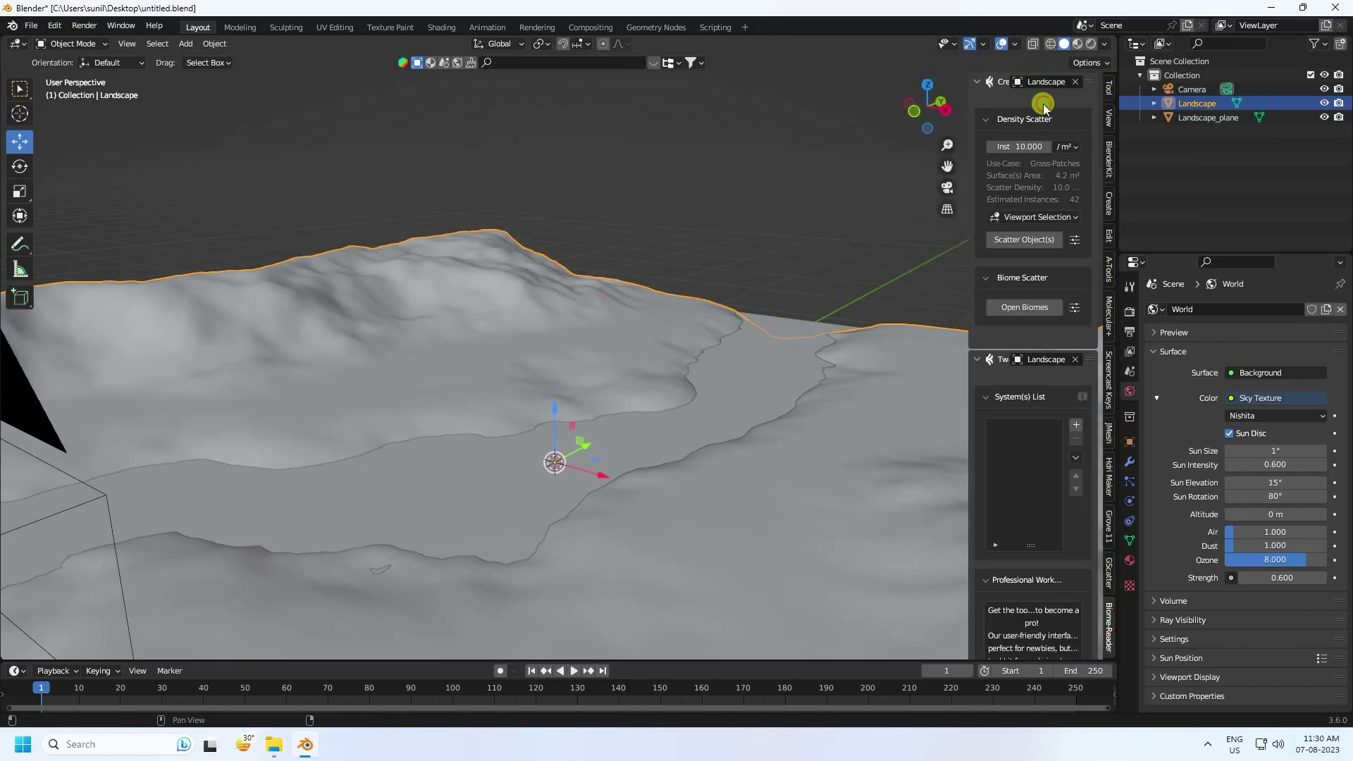
drag(968, 390, 866, 389)
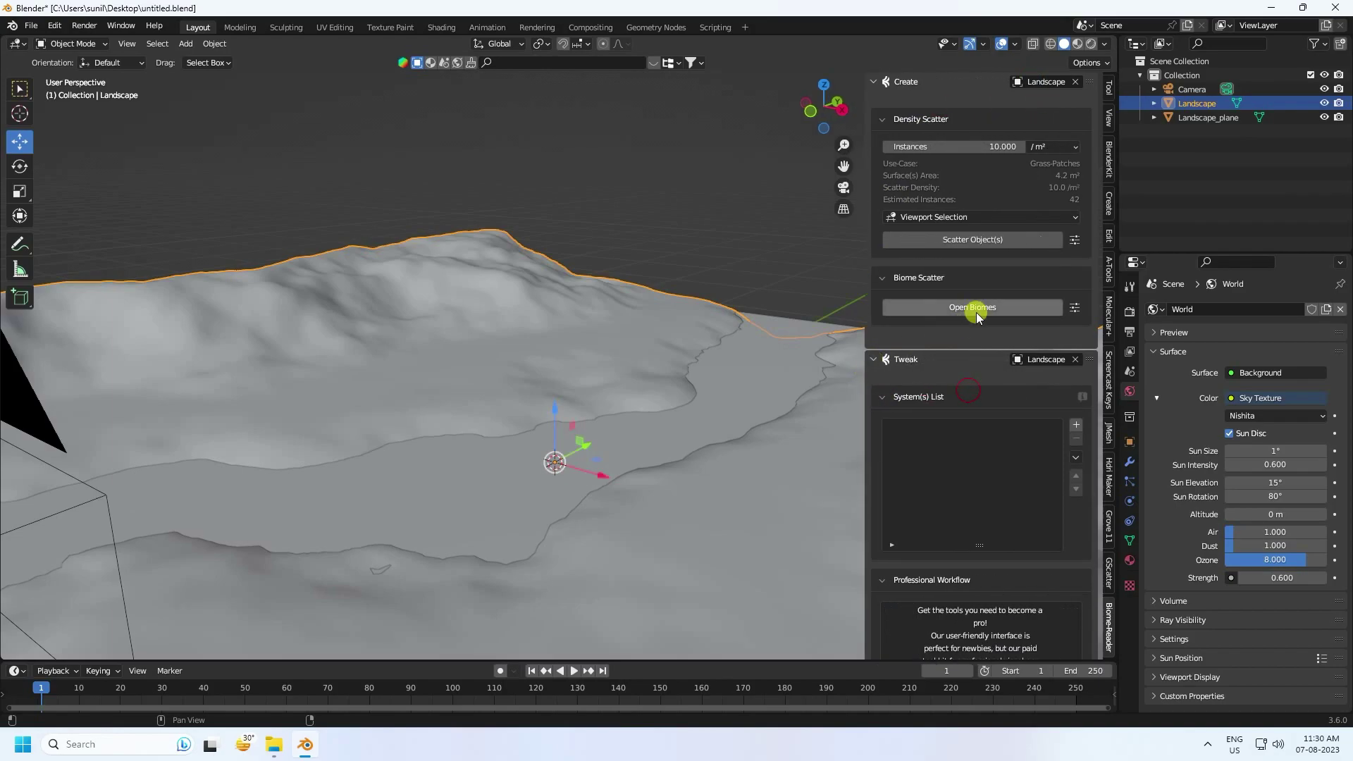
- Browse the biome library and scatter the Grass 11 biome over Landscape
click(972, 308)
drag(342, 311, 626, 335)
scroll(403, 389, down, 15)
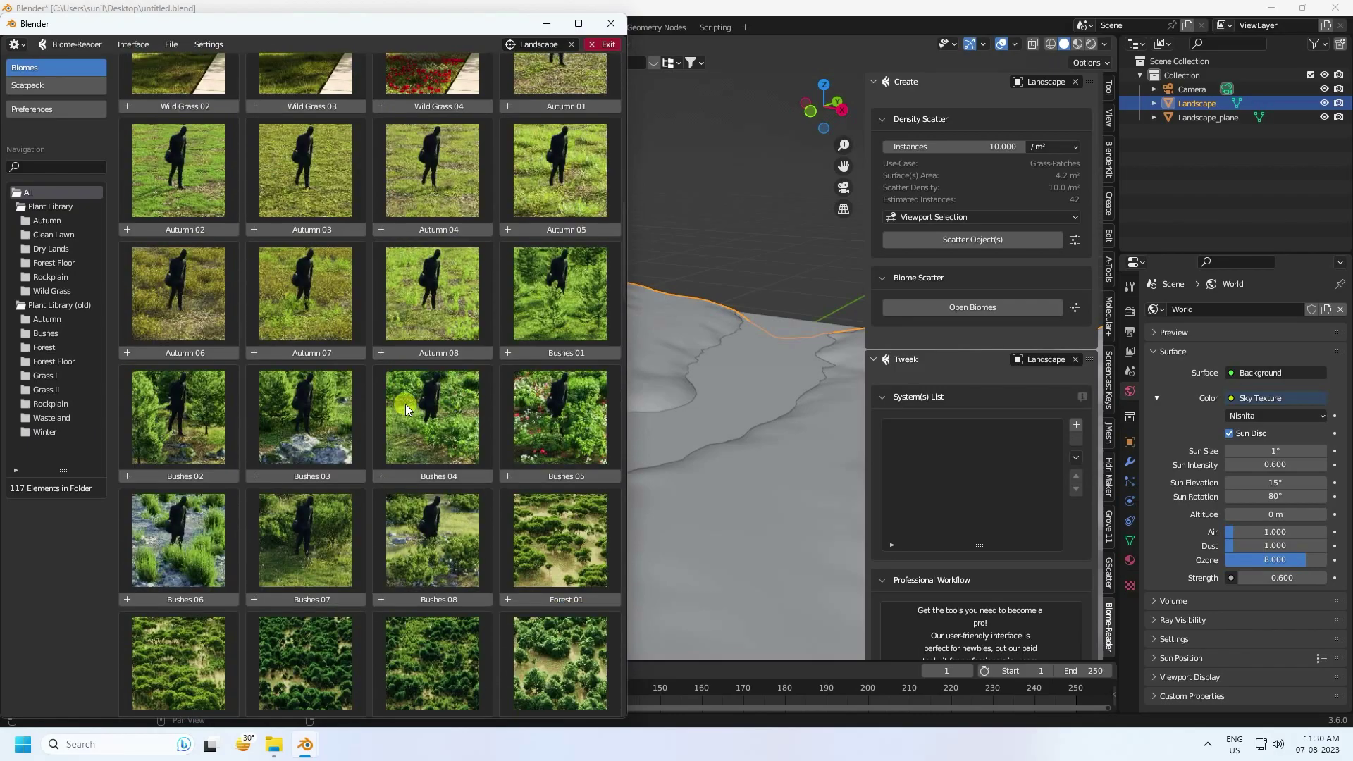
scroll(405, 410, down, 8)
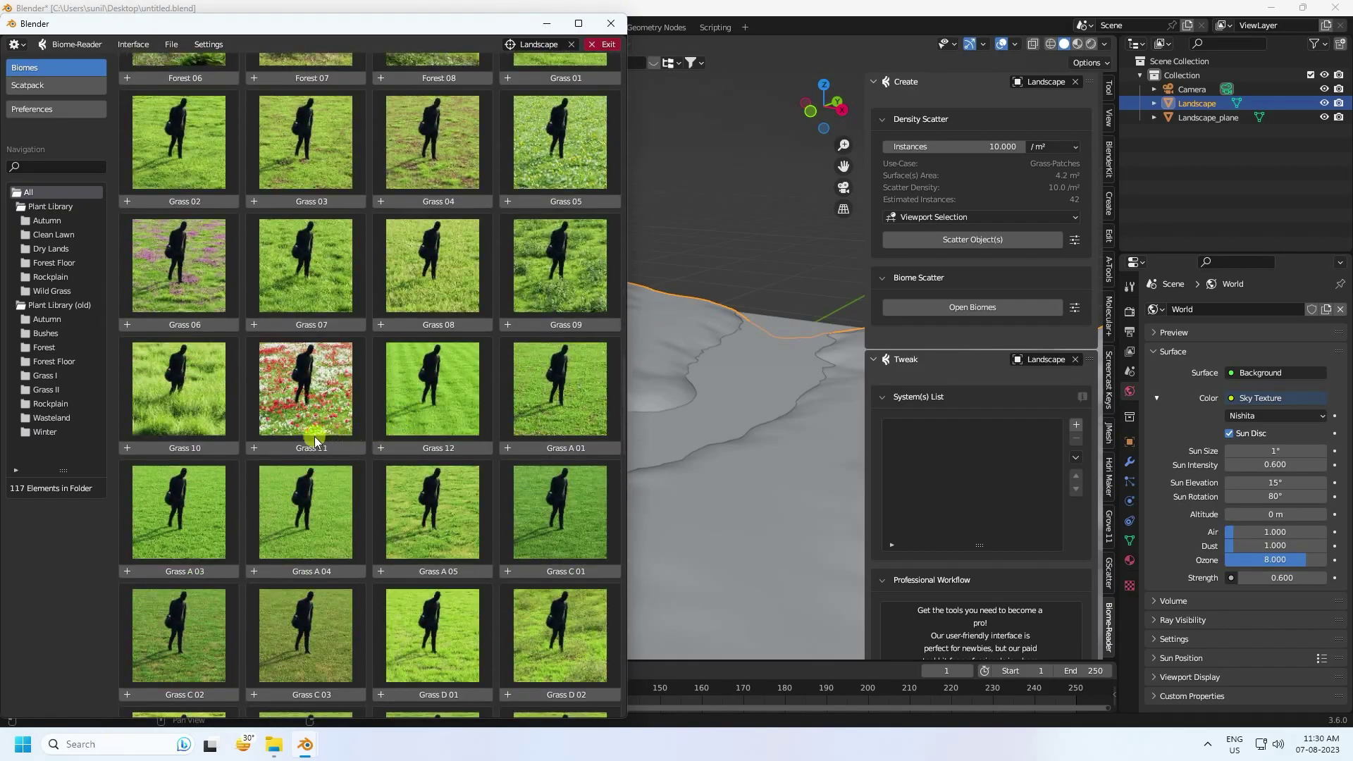
click(310, 448)
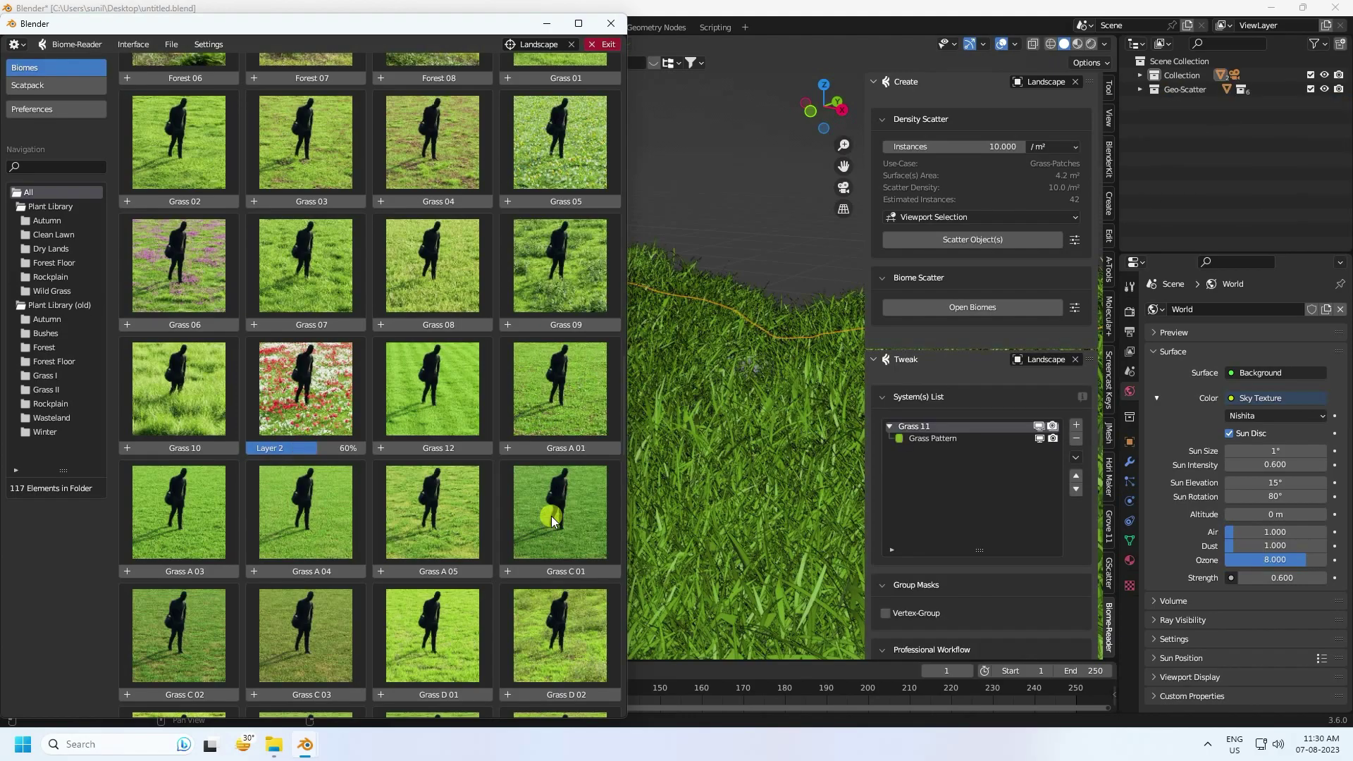
click(611, 41)
- Apply all transforms to Landscape so the scattered plants follow its real size
middle_drag(478, 424, 541, 412)
scroll(535, 355, up, 6)
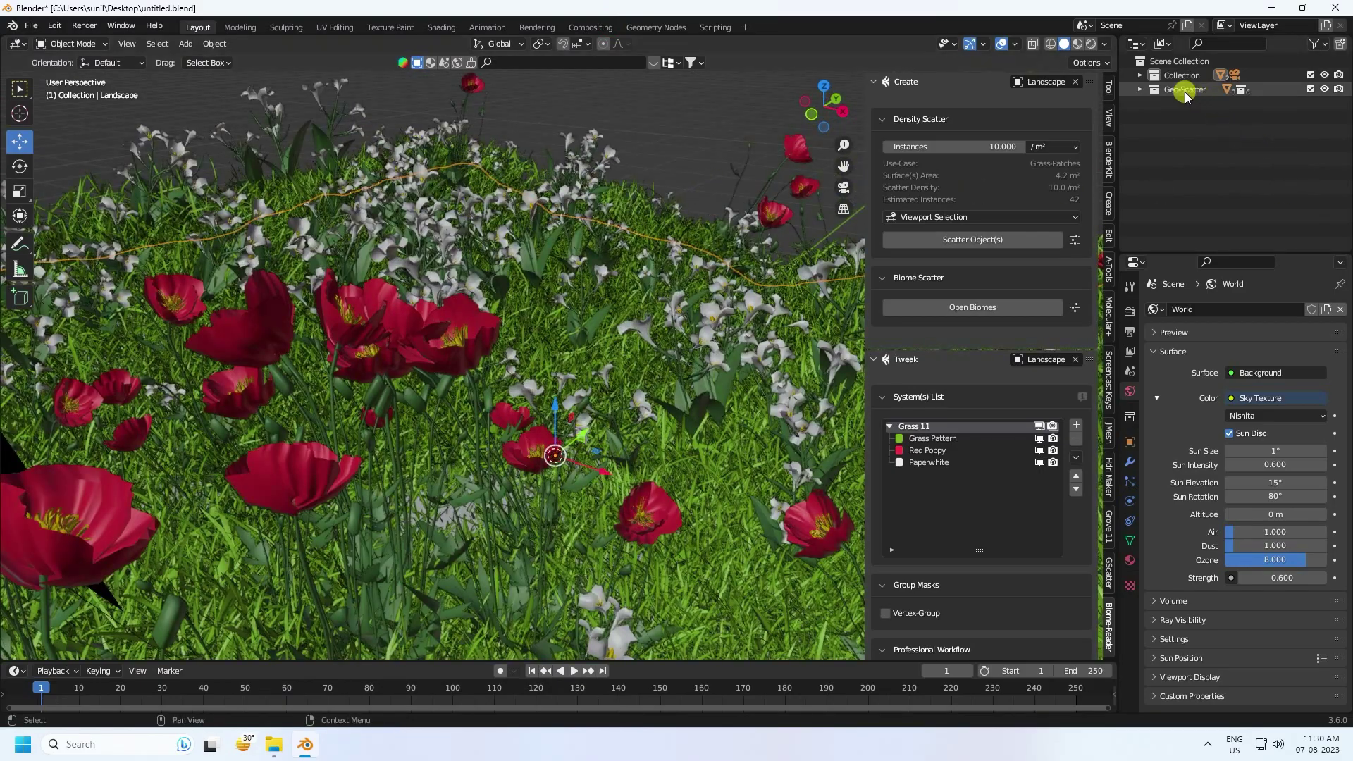
click(214, 43)
mouse_move(238, 113)
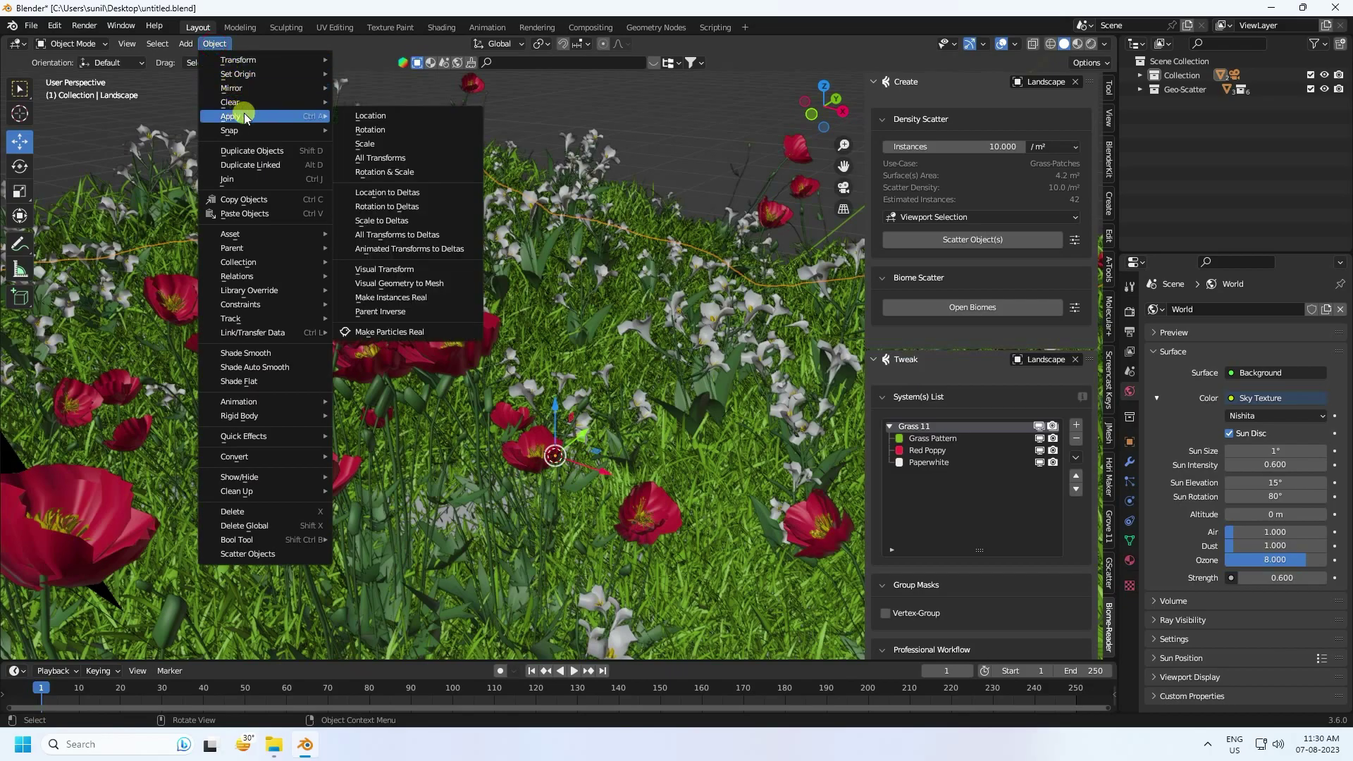
click(380, 158)
scroll(389, 160, down, 5)
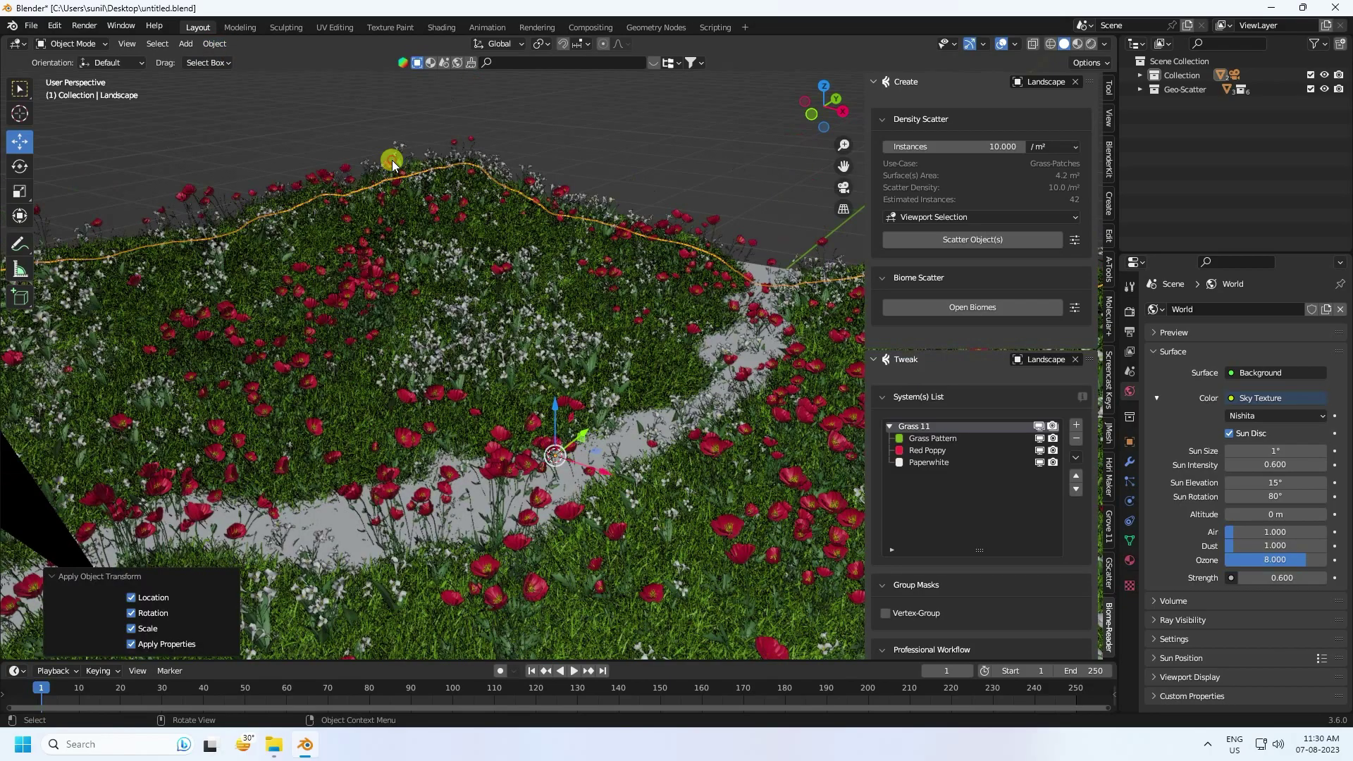
scroll(476, 345, down, 3)
middle_drag(496, 416, 506, 372)
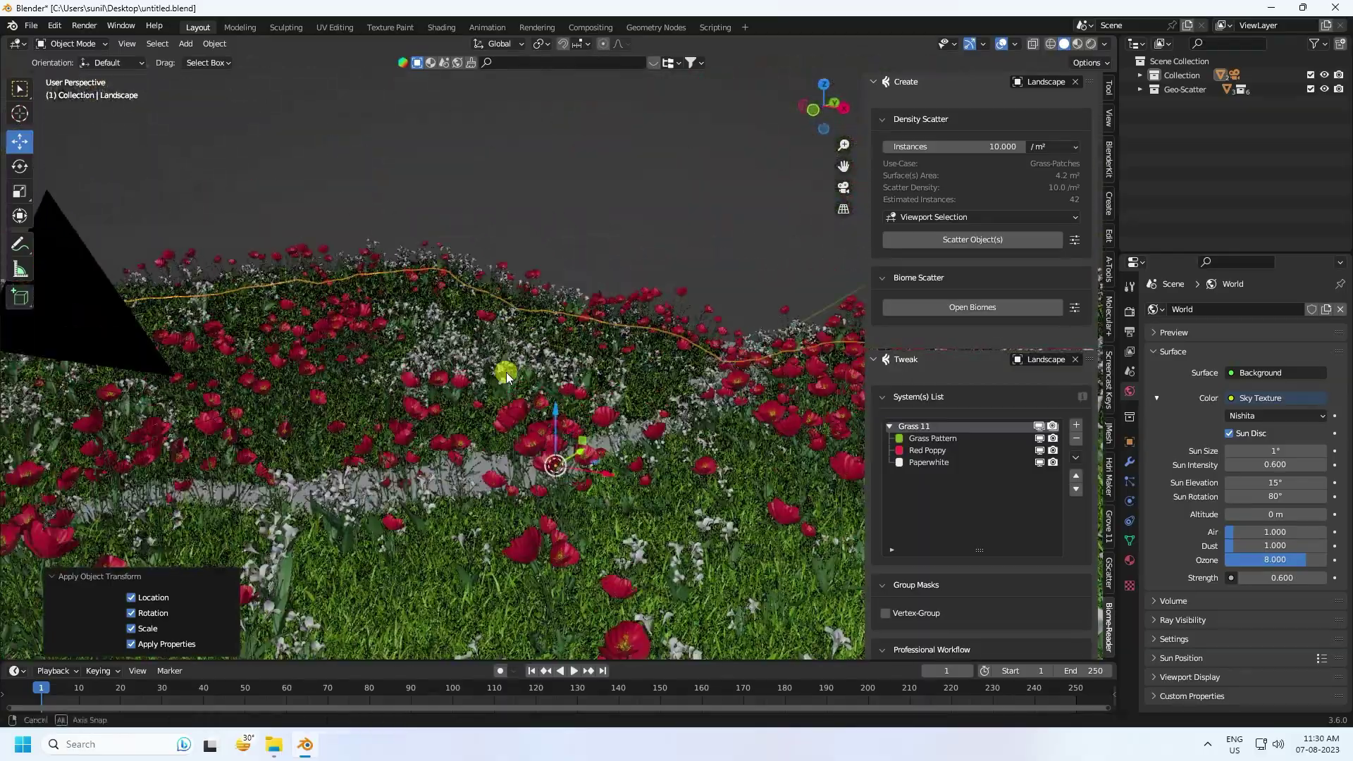
- Set the Grass Pattern layer's scale to 0.2, density to 1000 and scale randomness to 0.5
click(932, 438)
scroll(937, 465, down, 5)
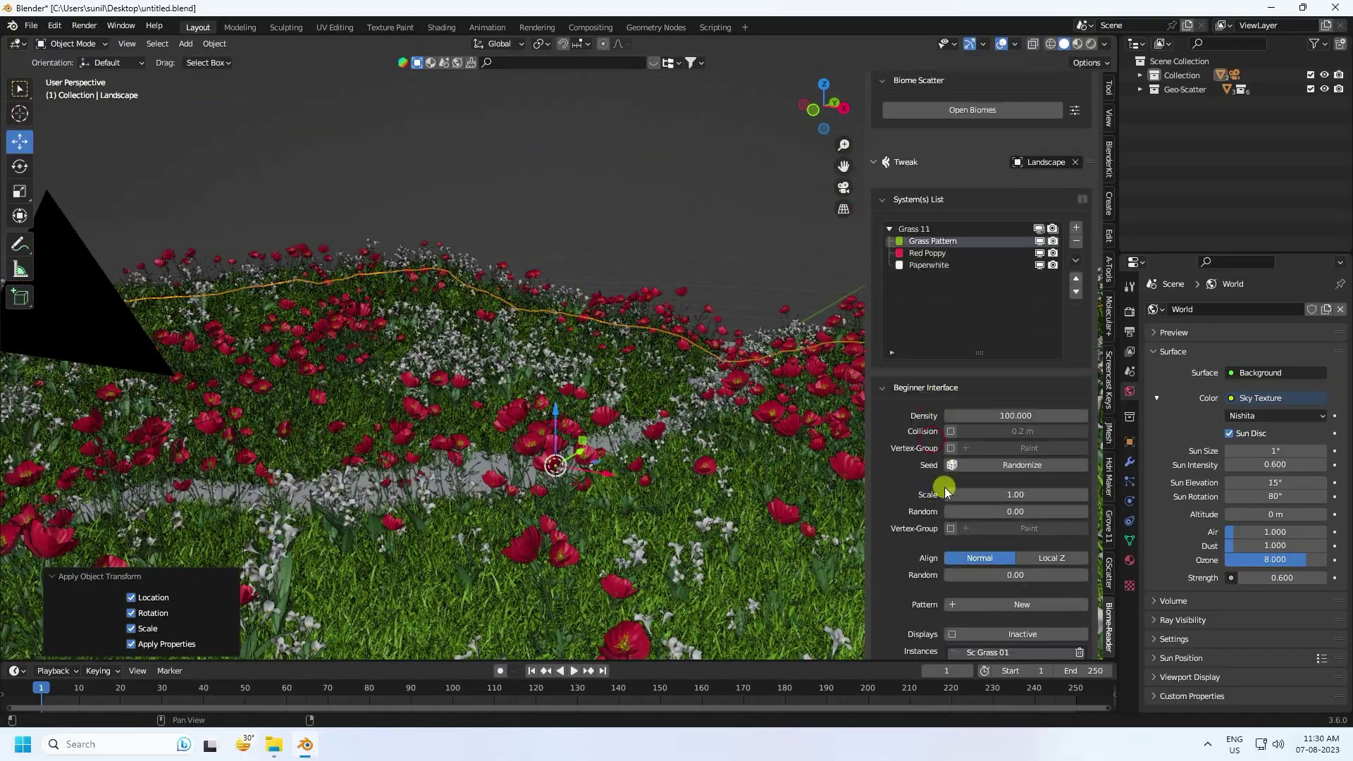
click(1008, 495)
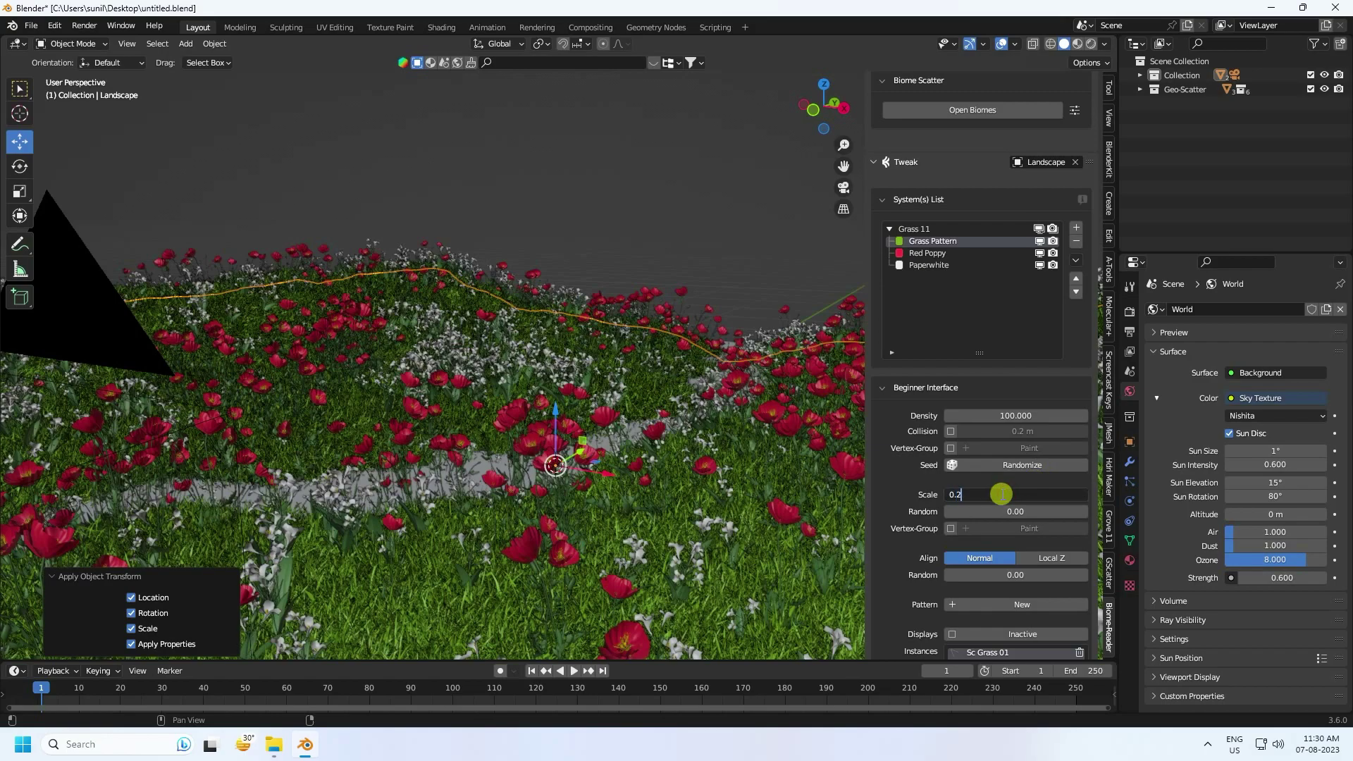
text(0.2)
key(Return)
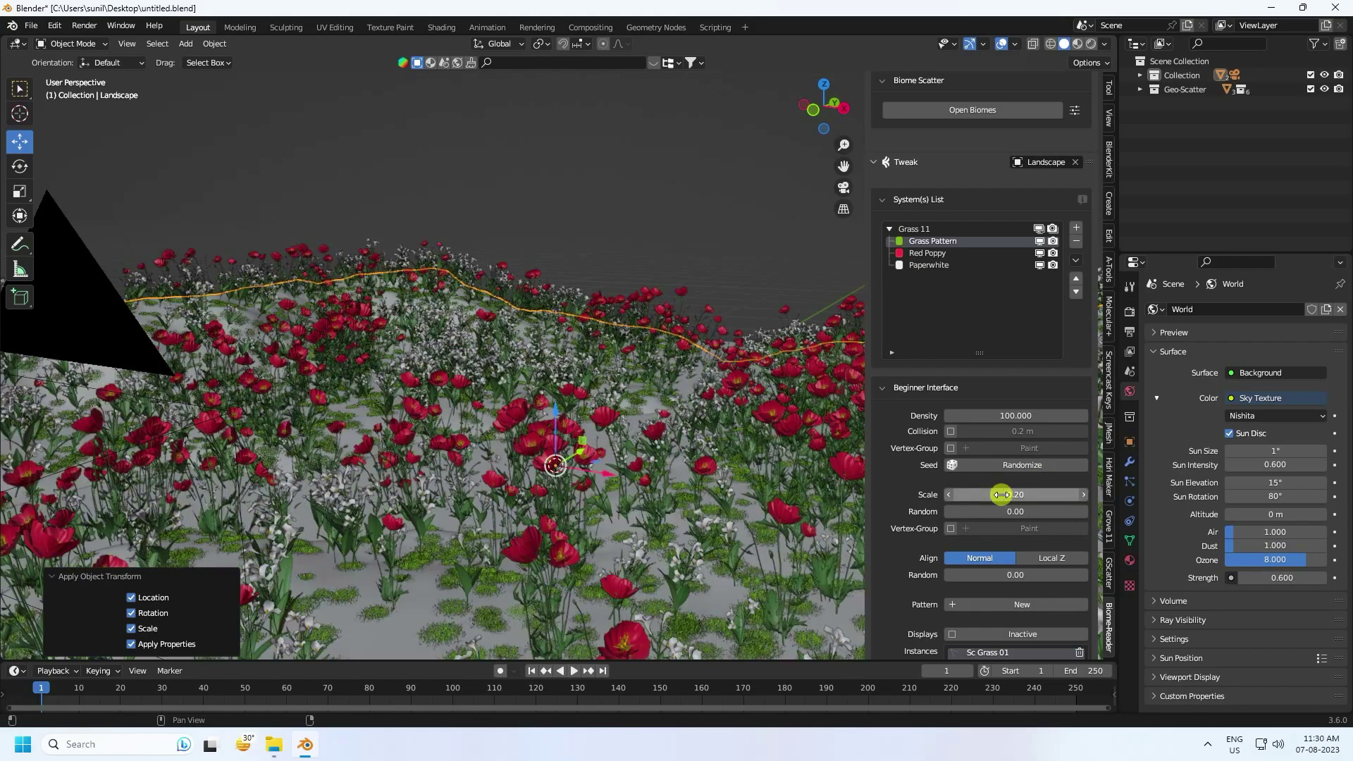
click(1000, 417)
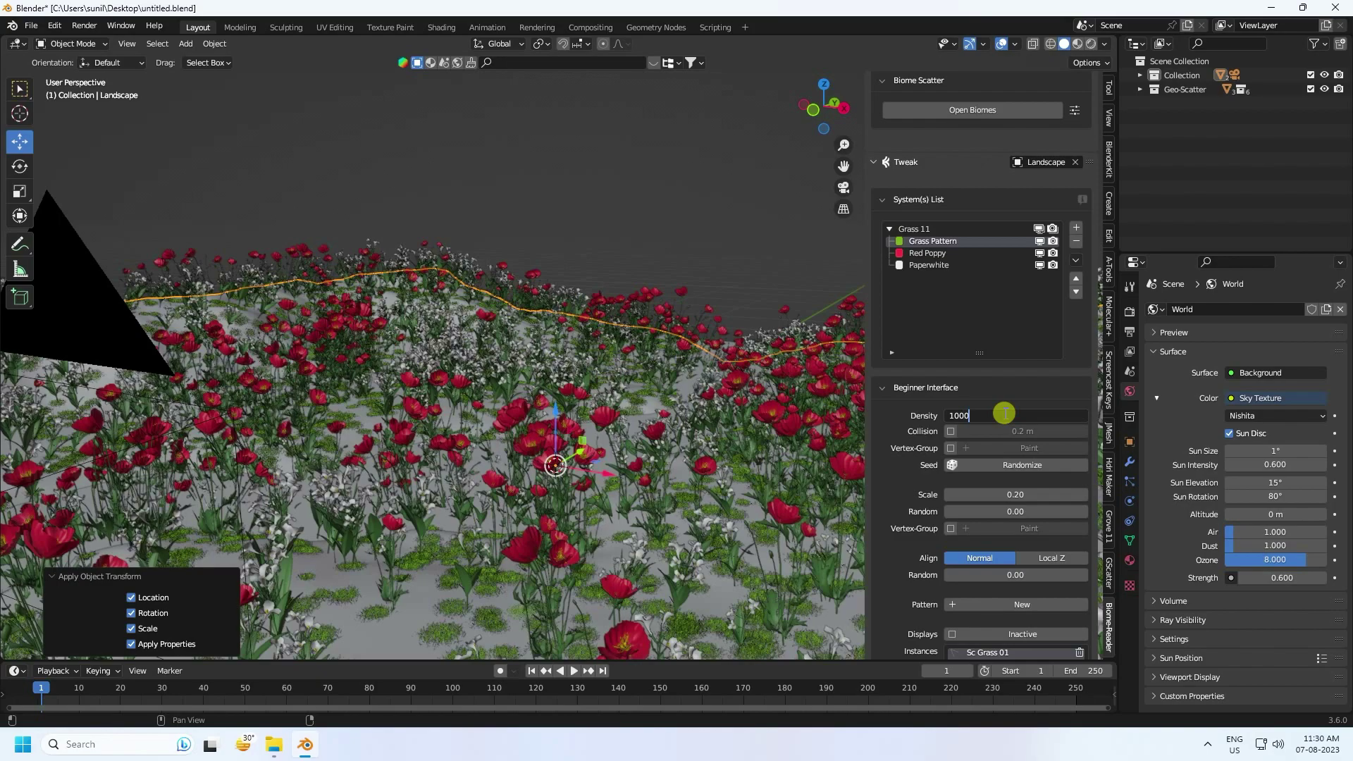
text(1000)
key(Return)
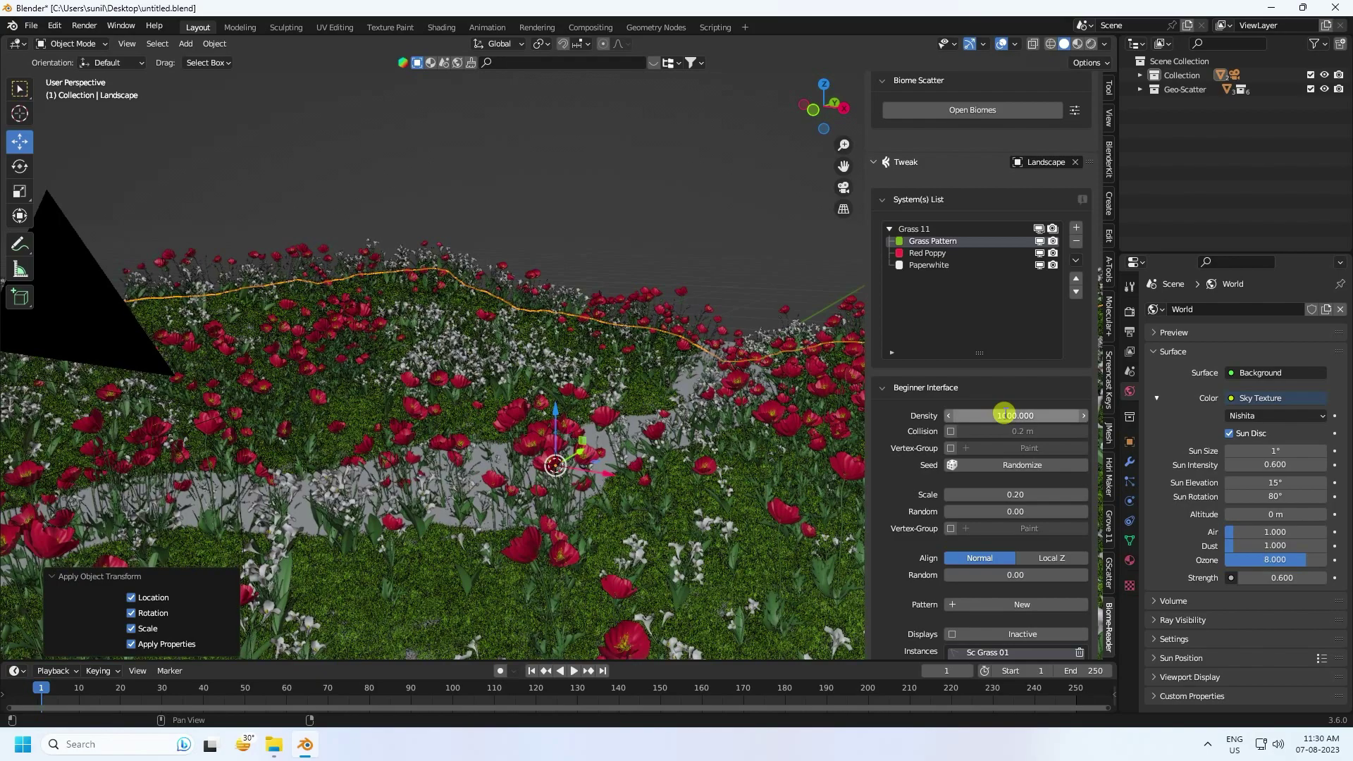
click(992, 514)
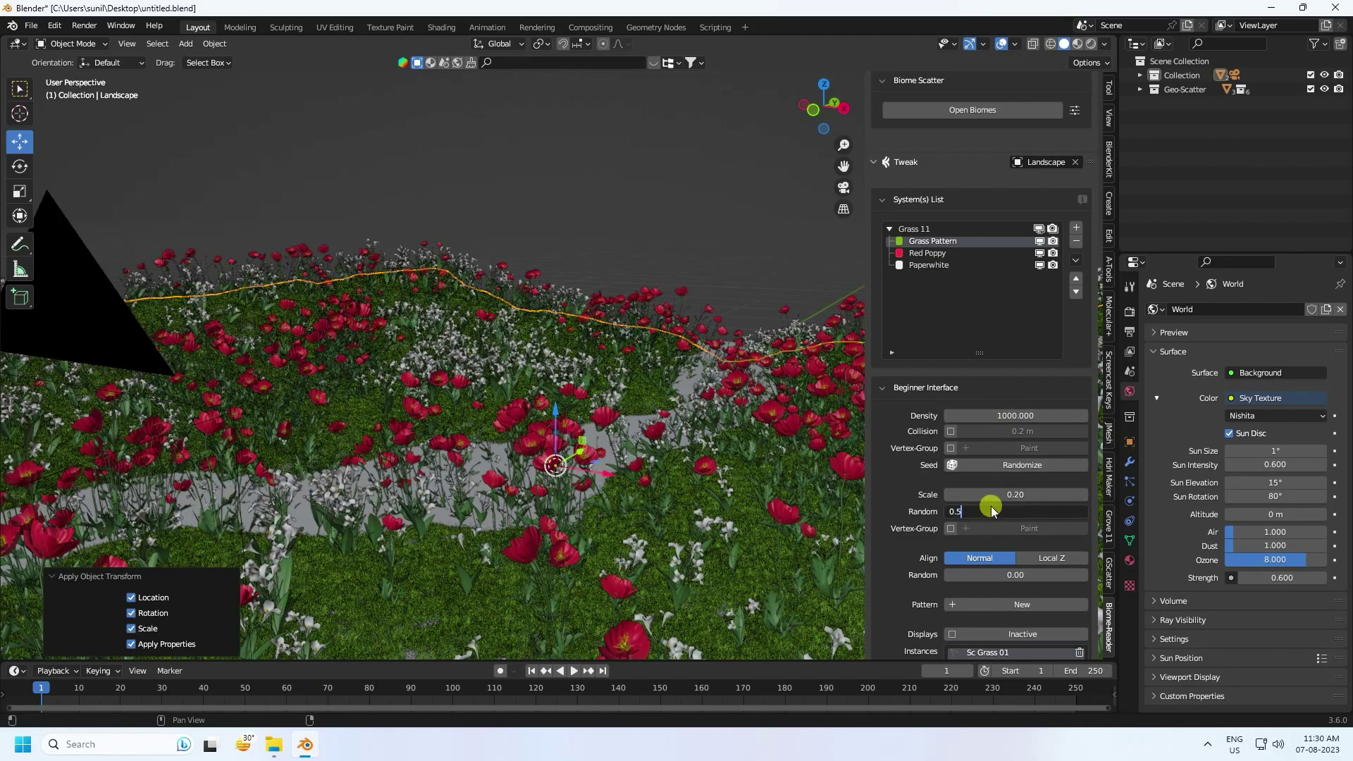
text(.5)
- Set the Red Poppy layer's scale to 0.3, density to 200 and scale randomness to 0.5
click(927, 253)
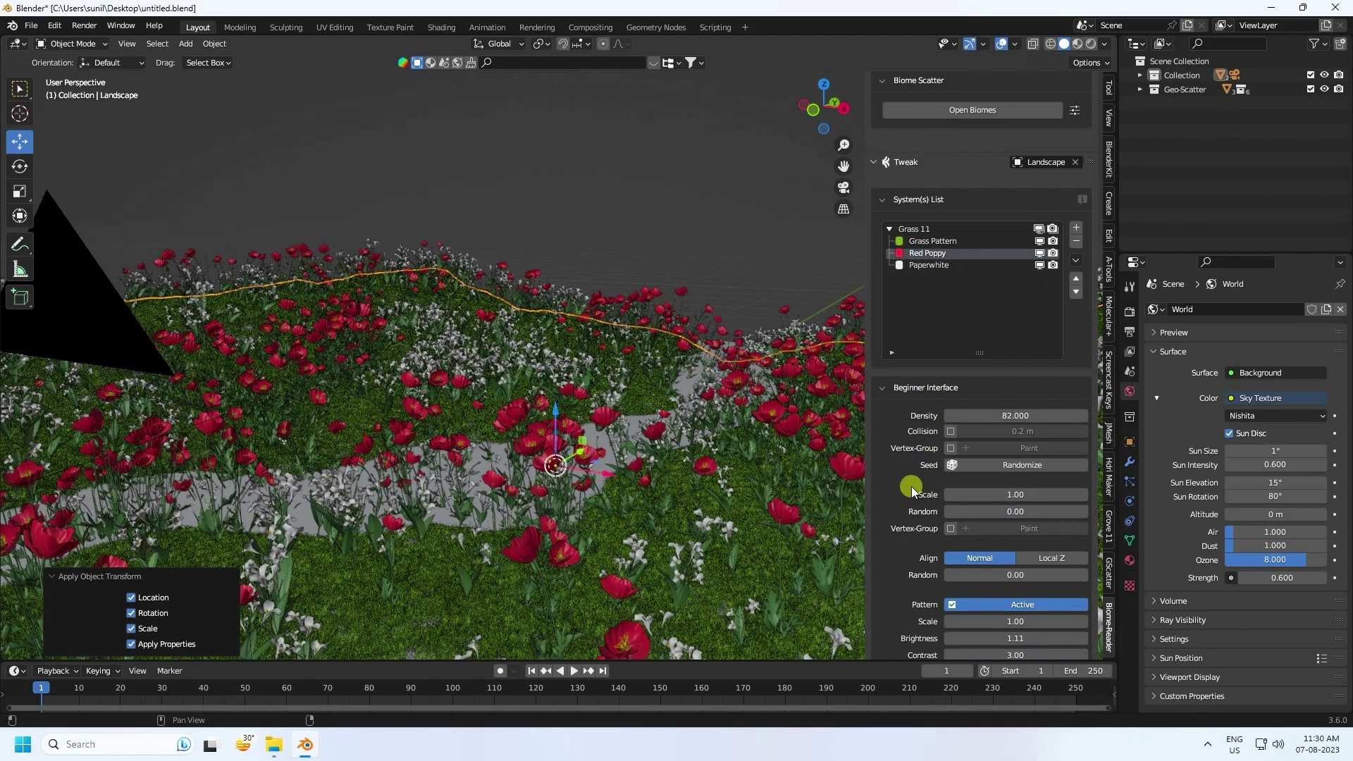
click(1003, 494)
text(0)
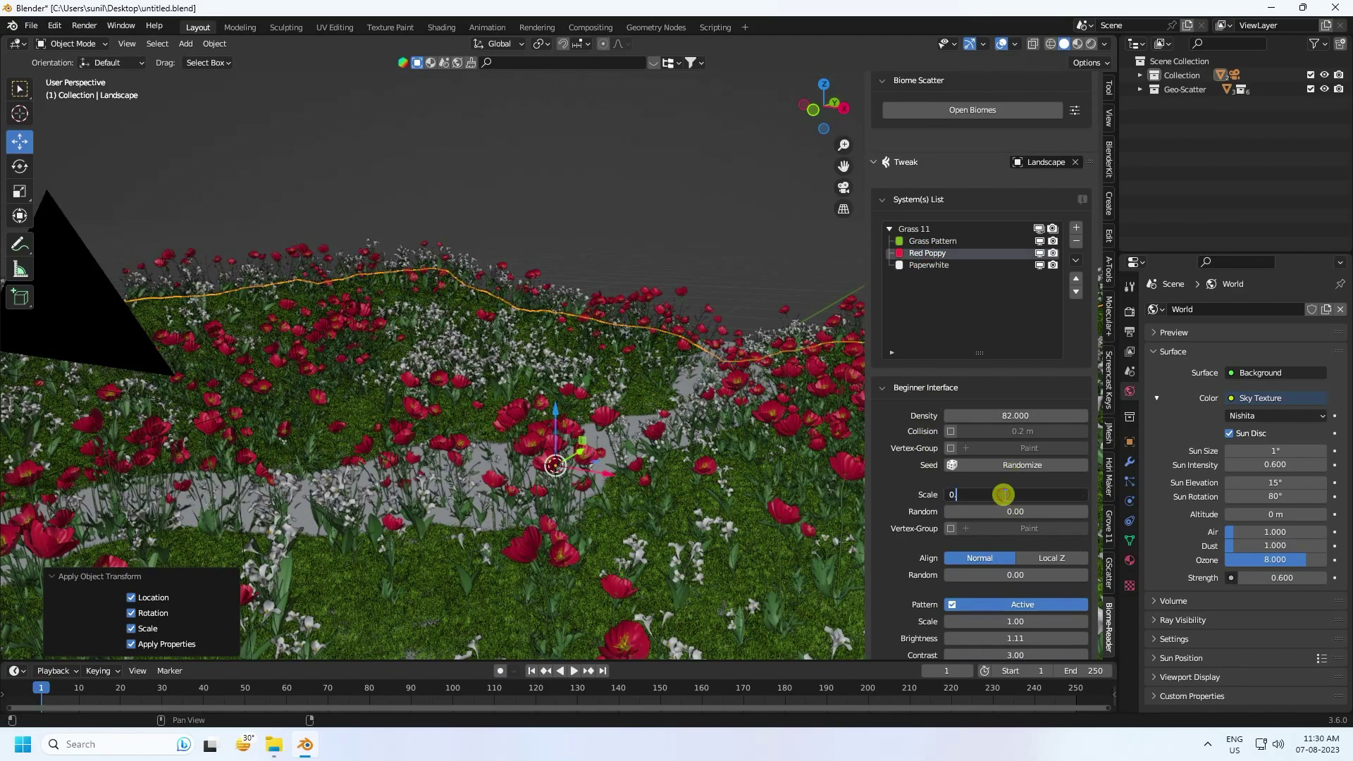
text(.3)
key(Return)
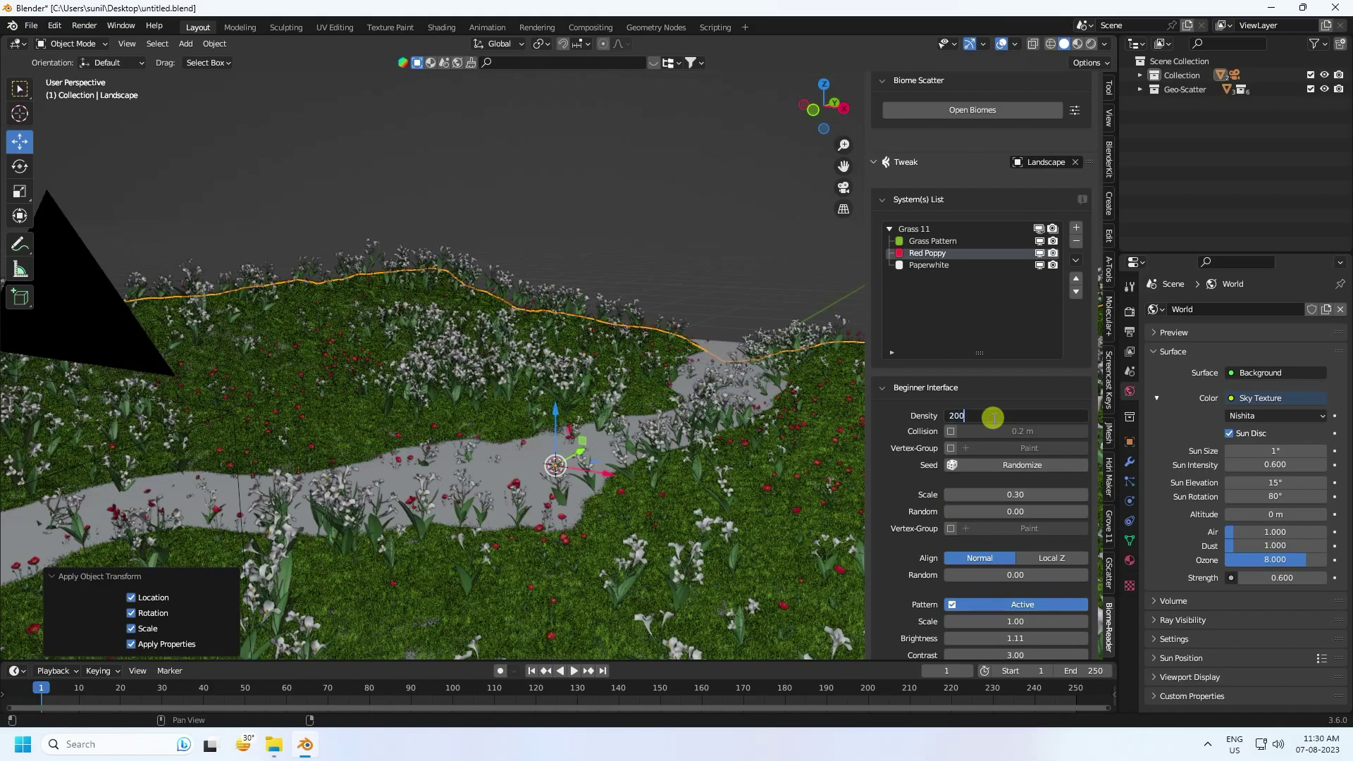
key(Return)
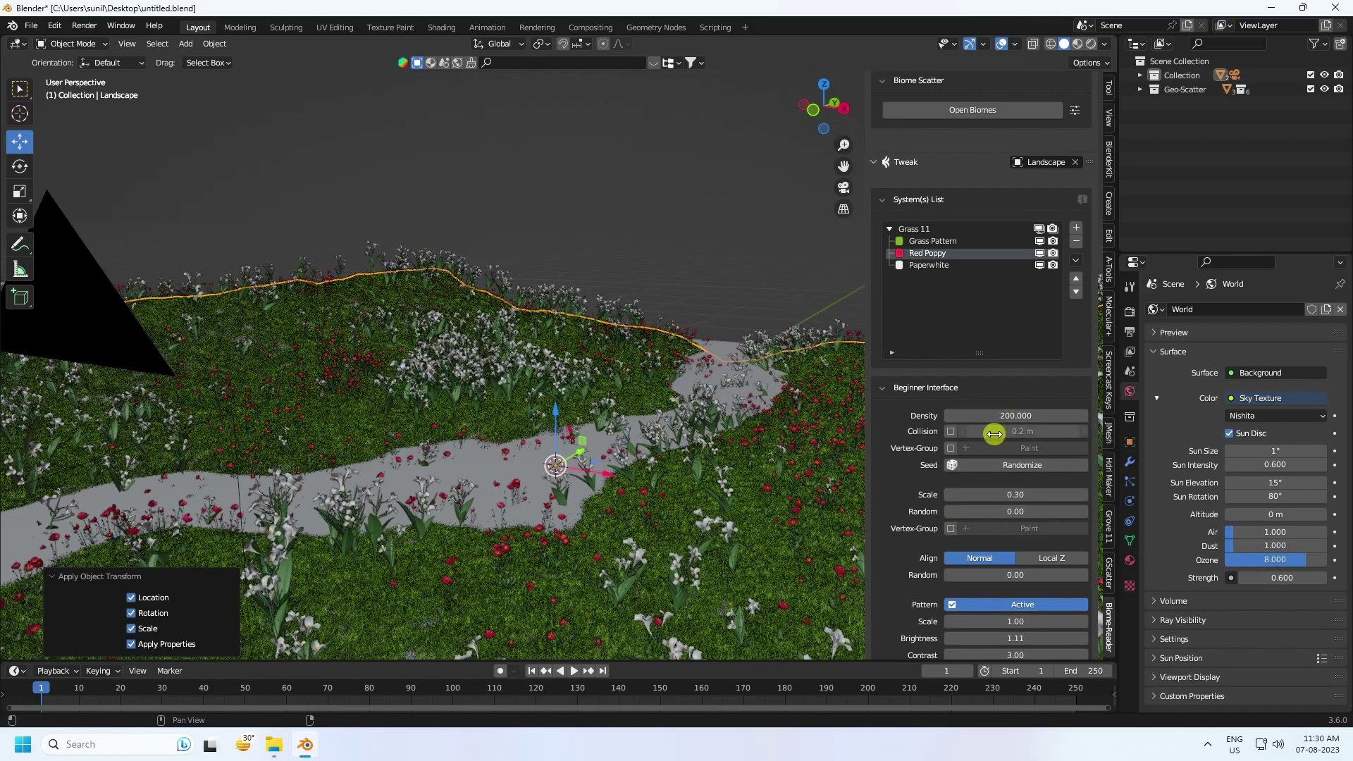
click(1009, 510)
text(0.5)
key(Return)
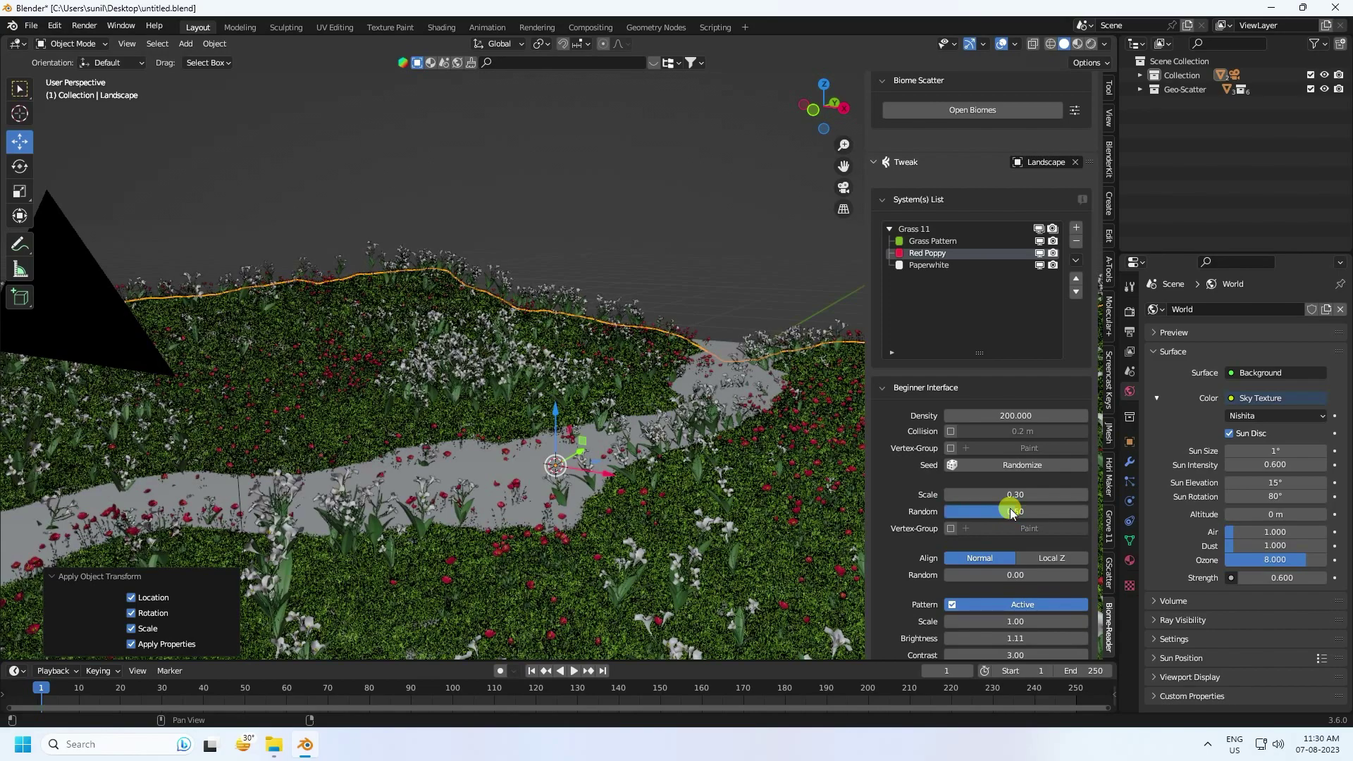
- Set the Paperwhite layer's density to 200, scale to 0.3 and scale randomness to 0.5, checking from the camera view
click(913, 266)
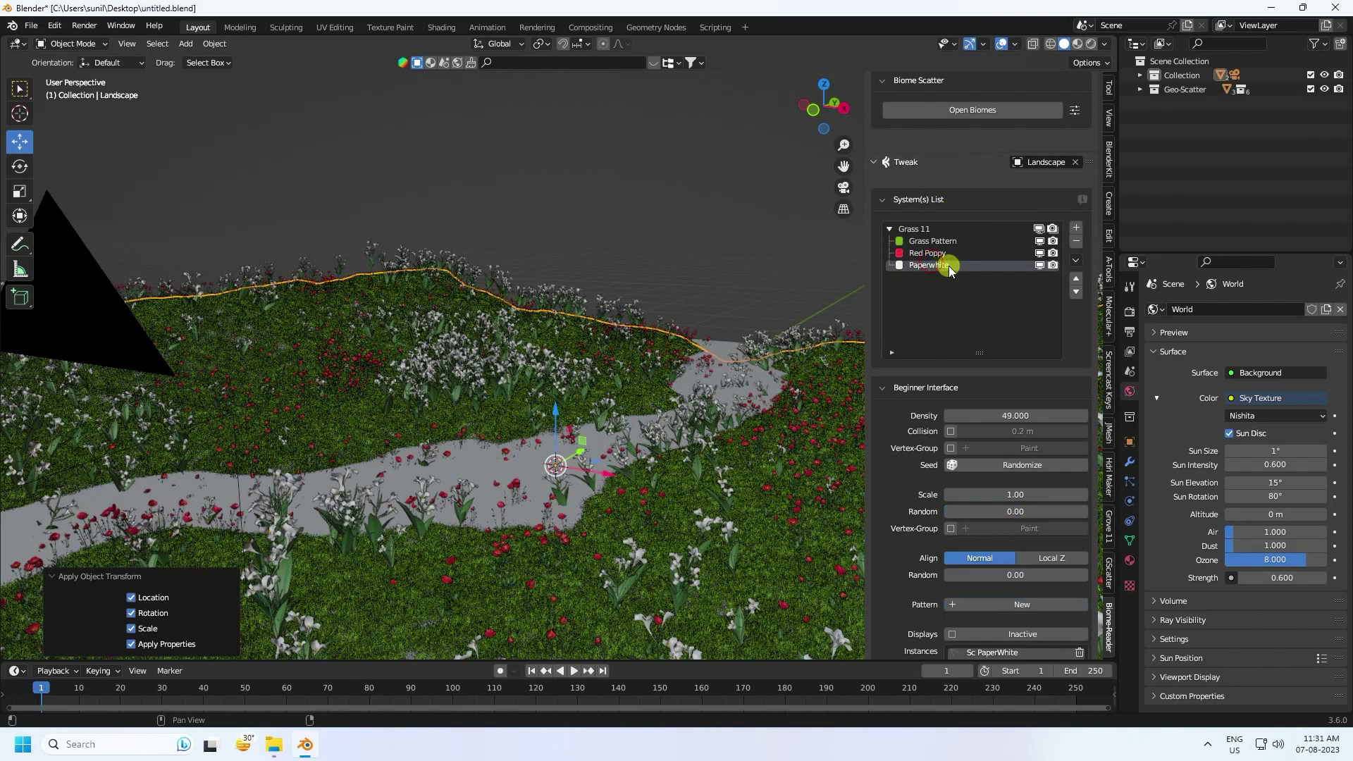
click(1012, 422)
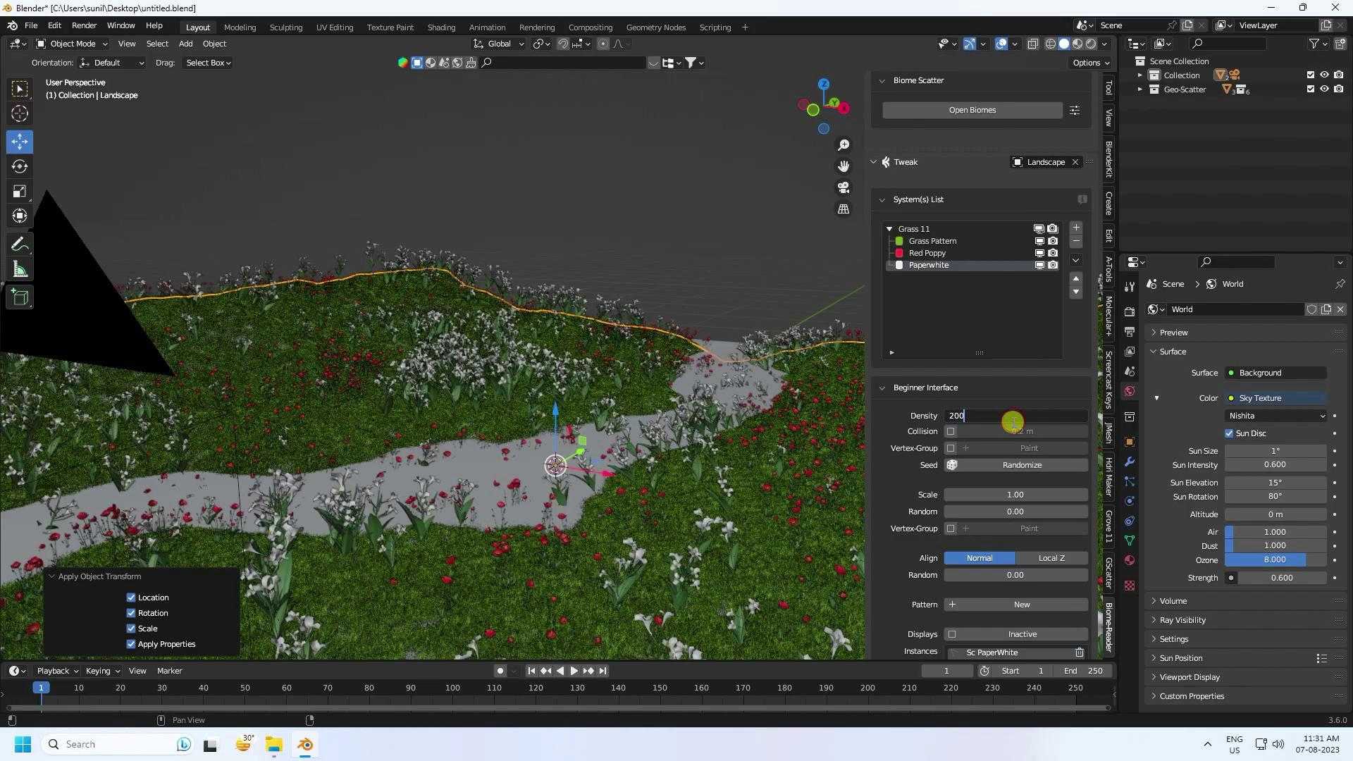
key(Return)
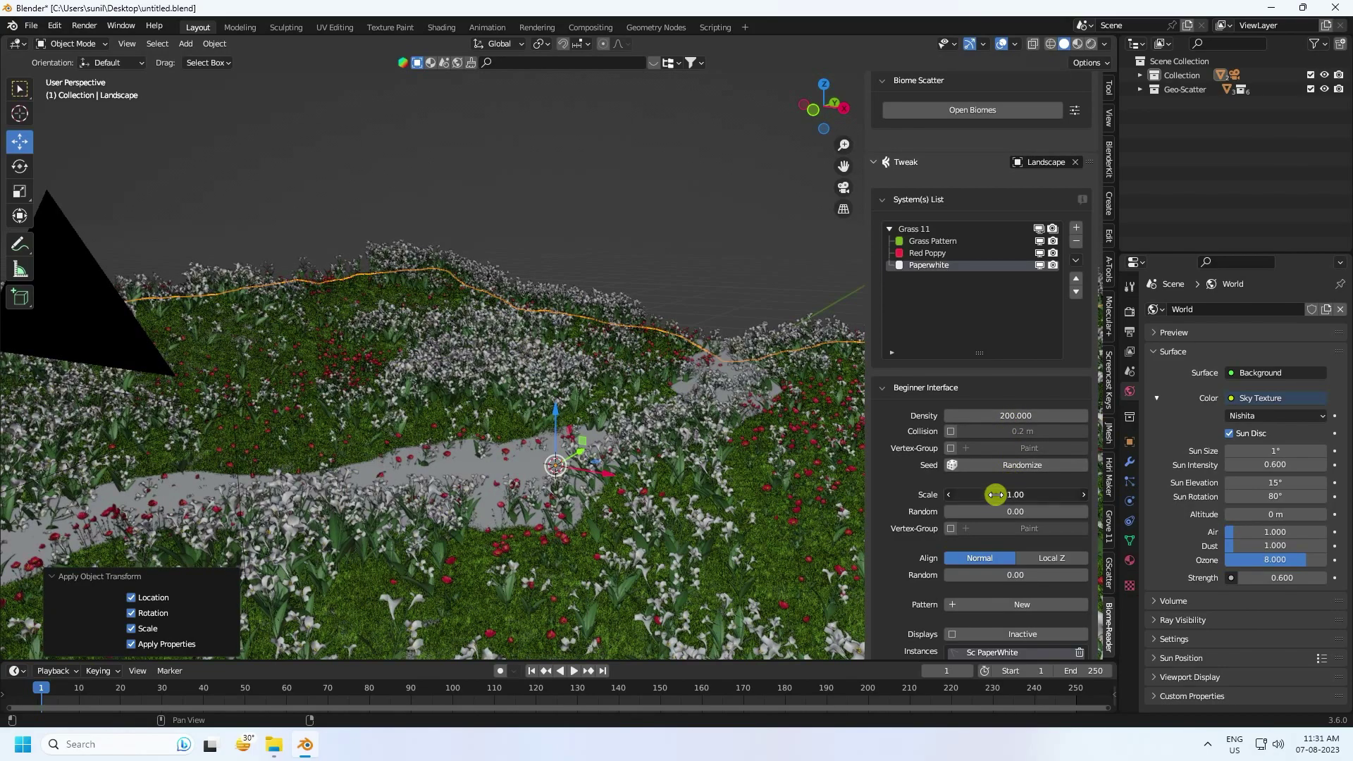
click(996, 493)
text(0.3)
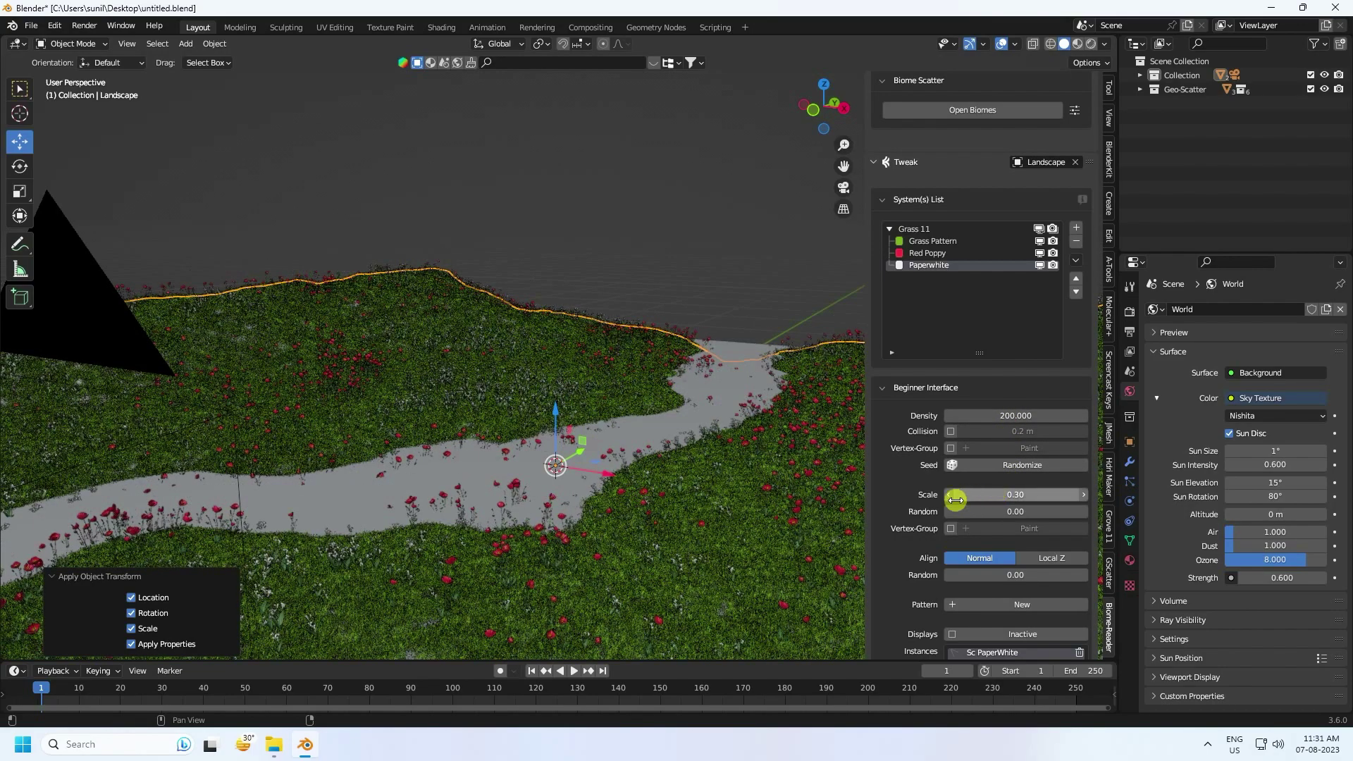
key(Return)
scroll(695, 507, up, 5)
key(KP_0)
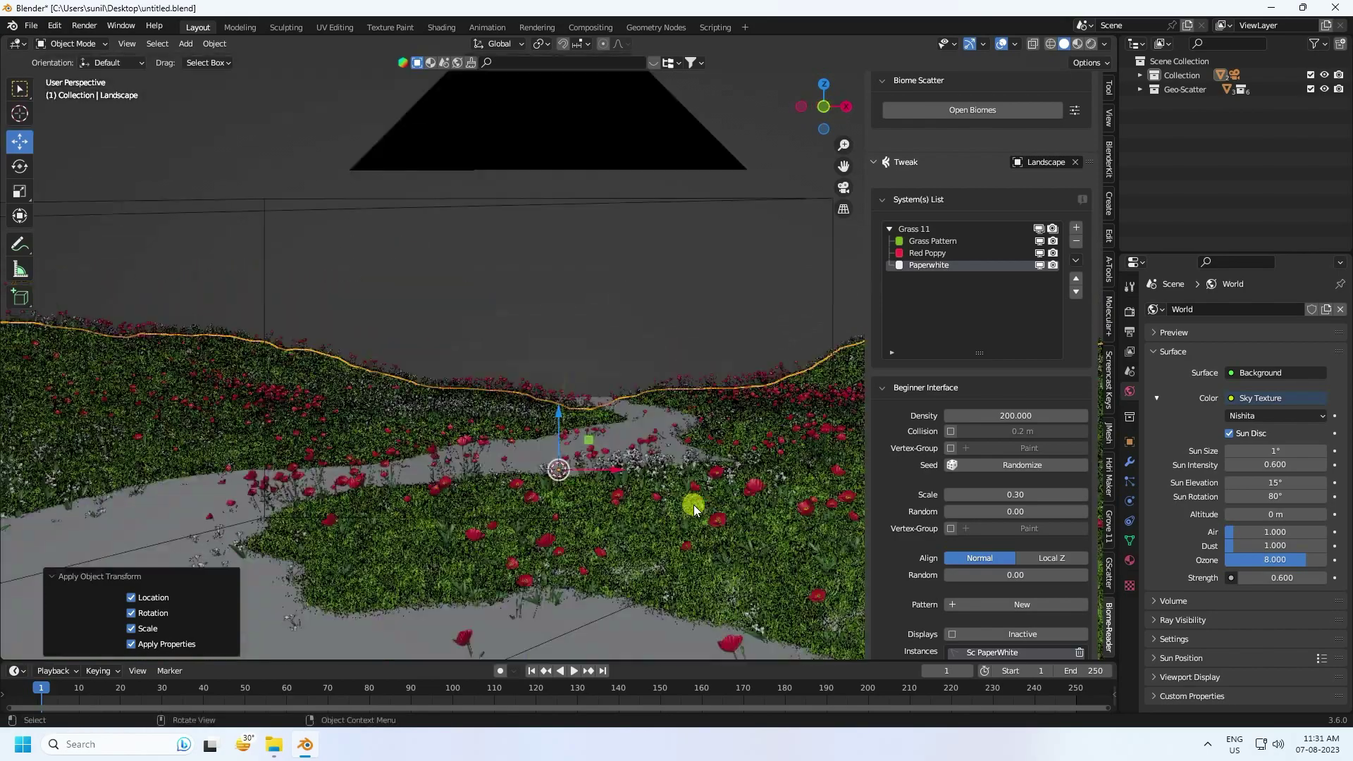
click(1010, 512)
text(0.5)
key(Return)
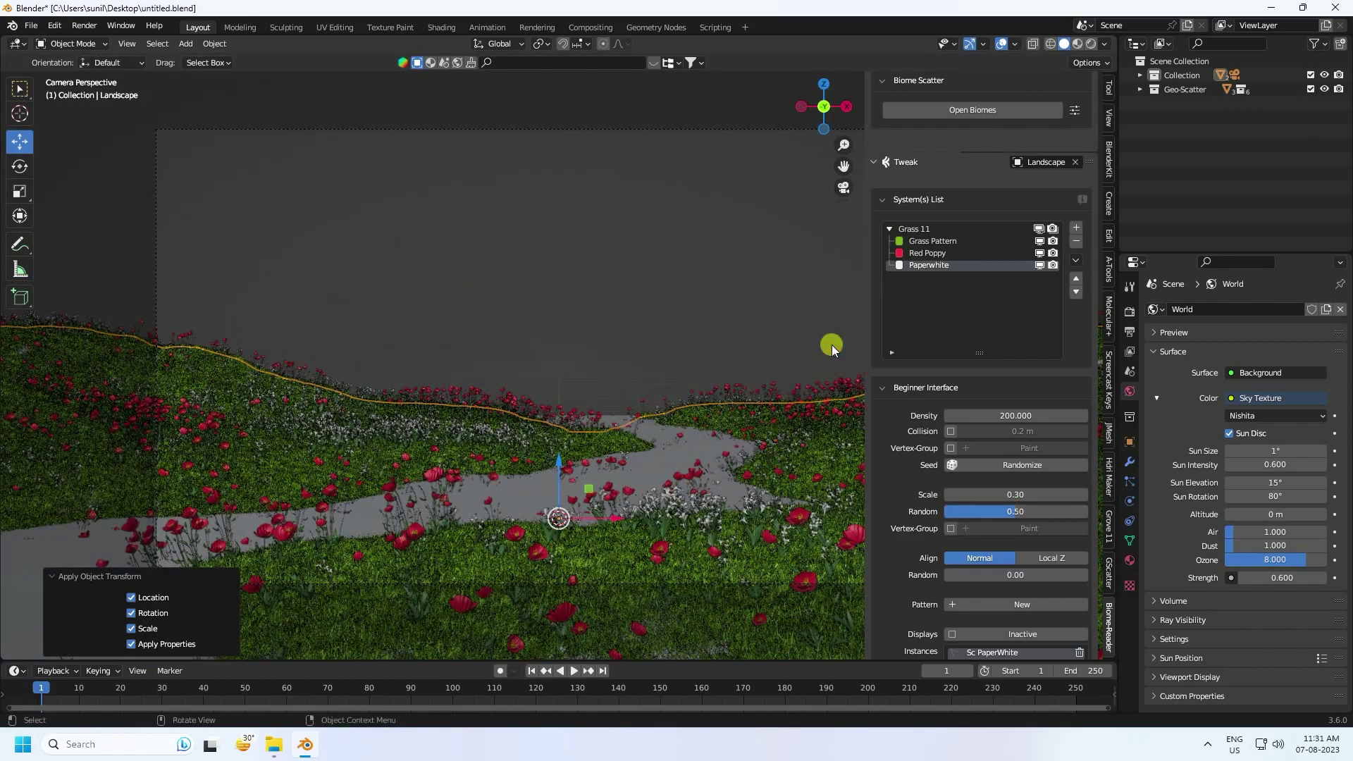
- Preview the full camera view in rendered shading and save the file
drag(866, 231, 1097, 49)
click(1093, 45)
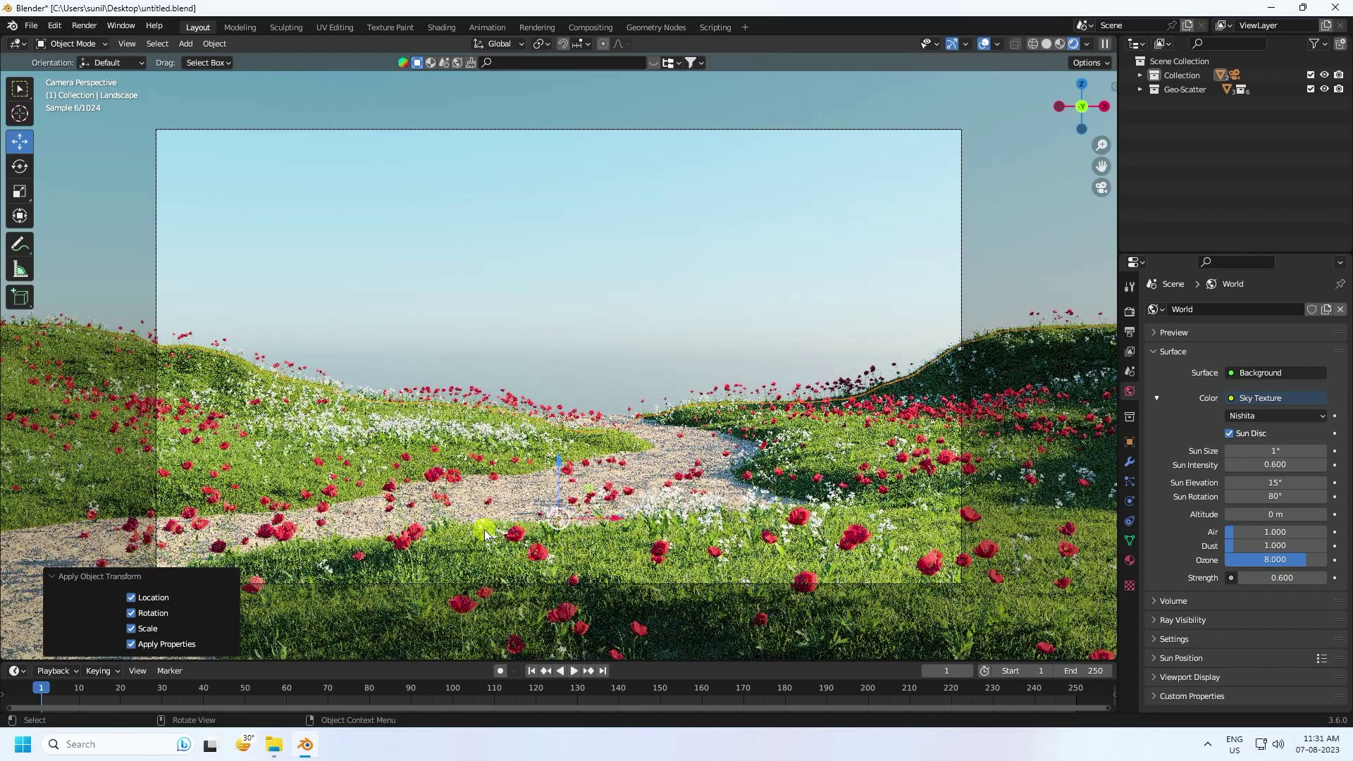
key(ctrl+s)
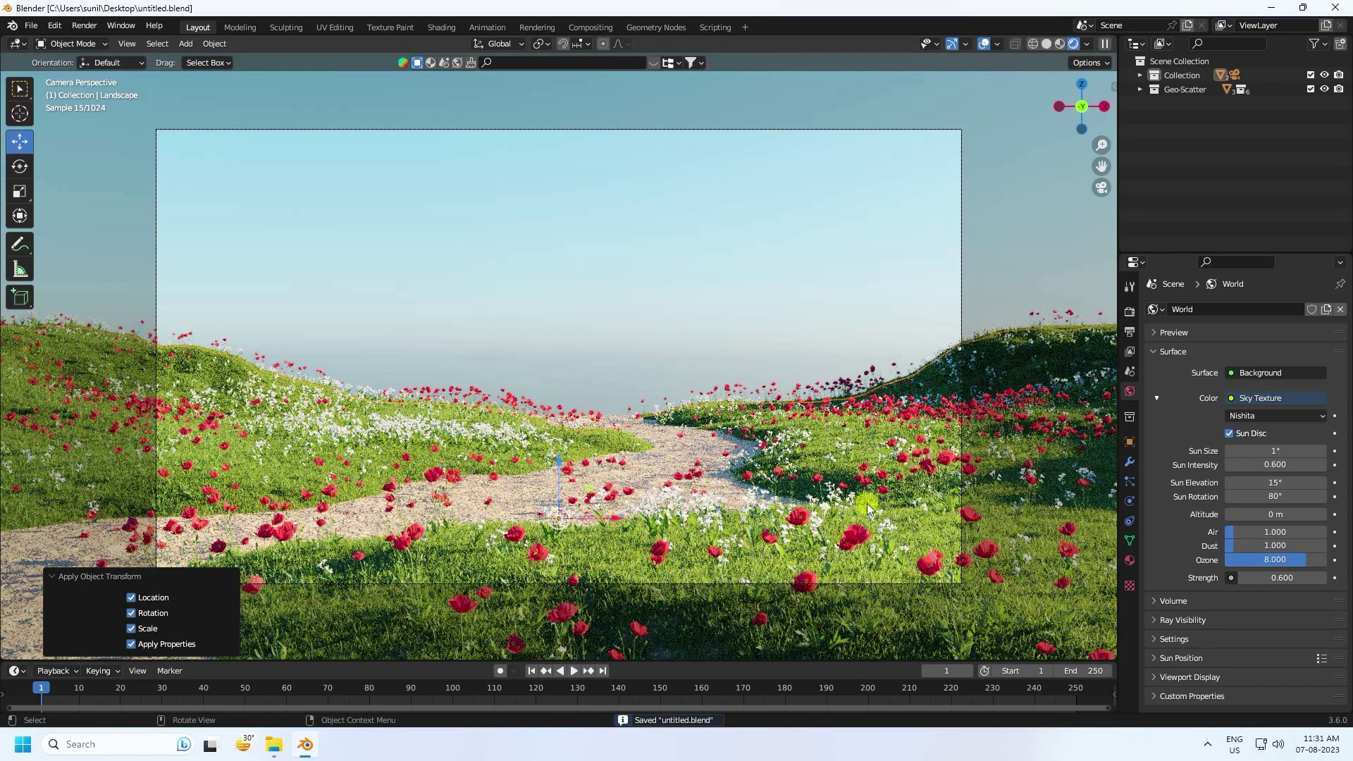
- Reduce the Red Poppy layer's scale to 0.15
click(1113, 87)
click(928, 253)
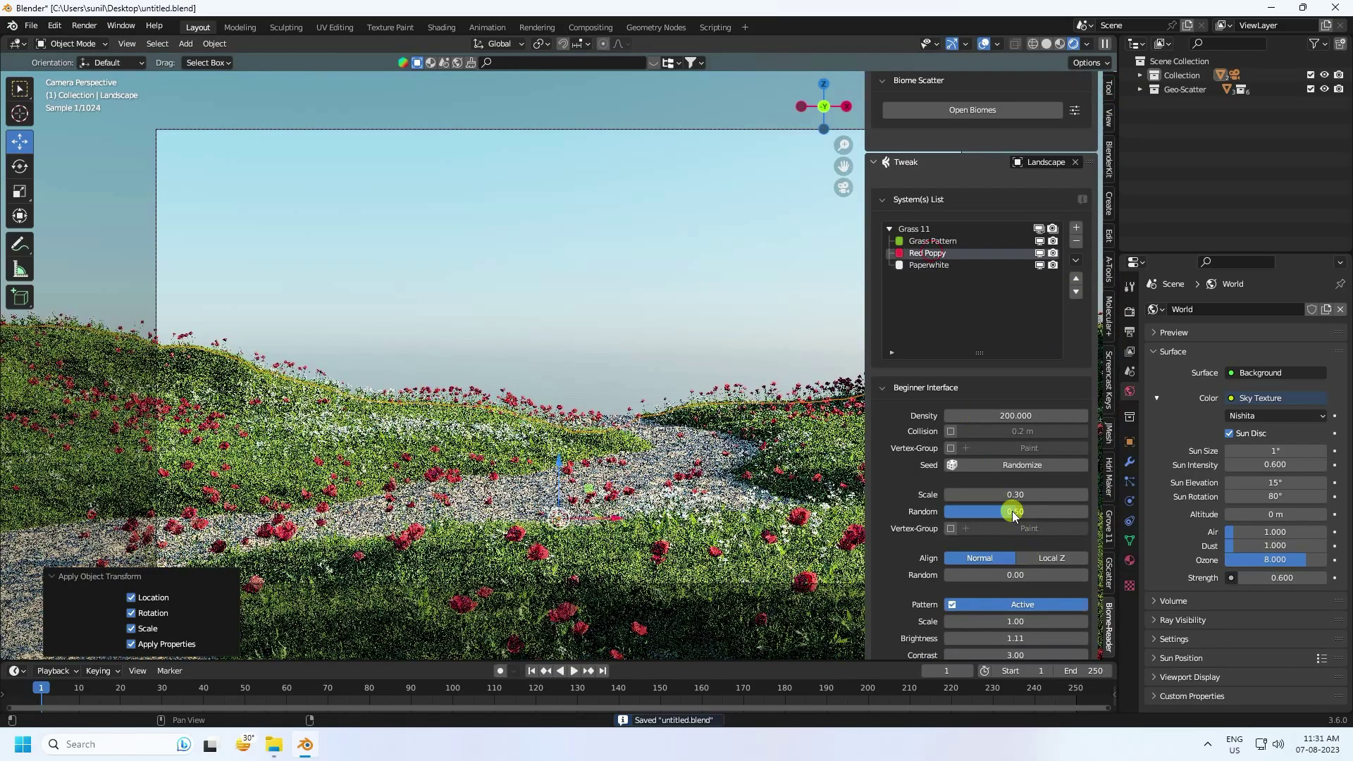
click(1006, 495)
text(0.)
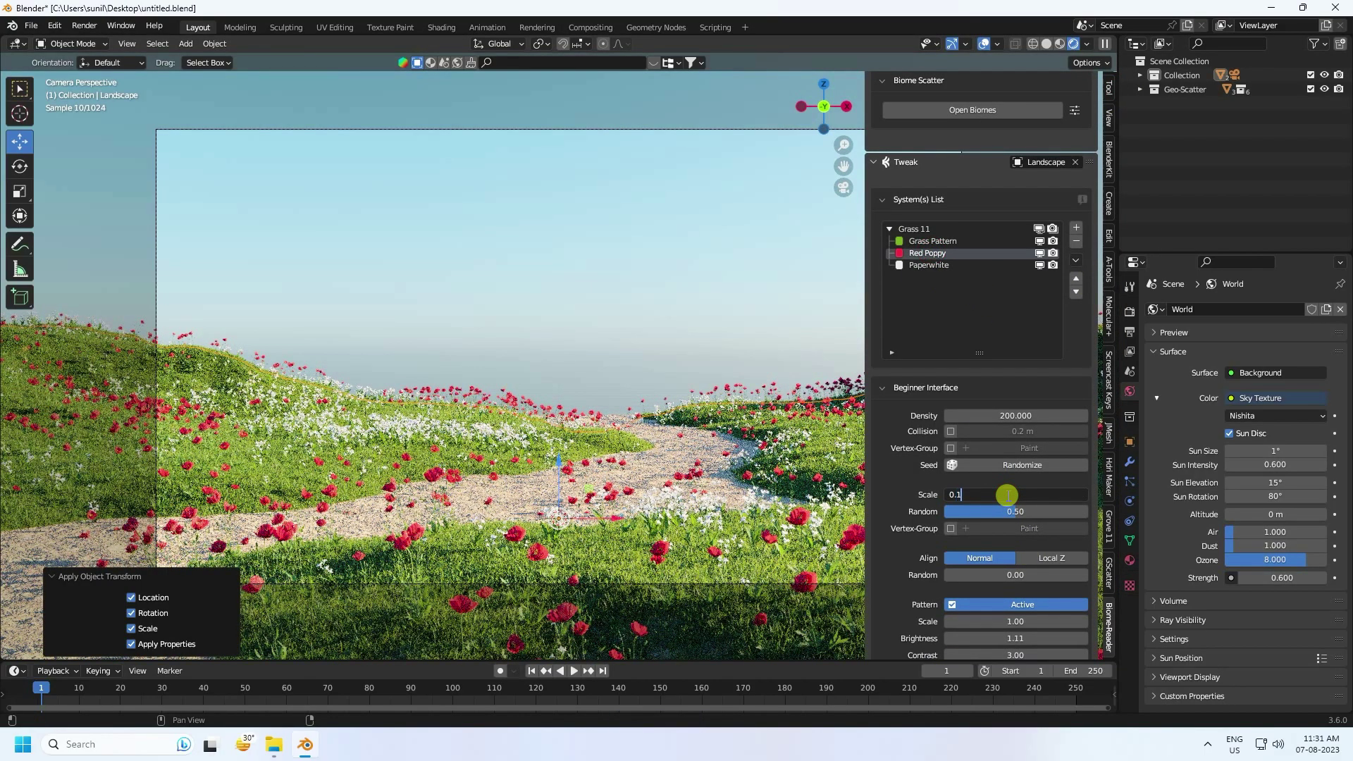
text(15)
key(Return)
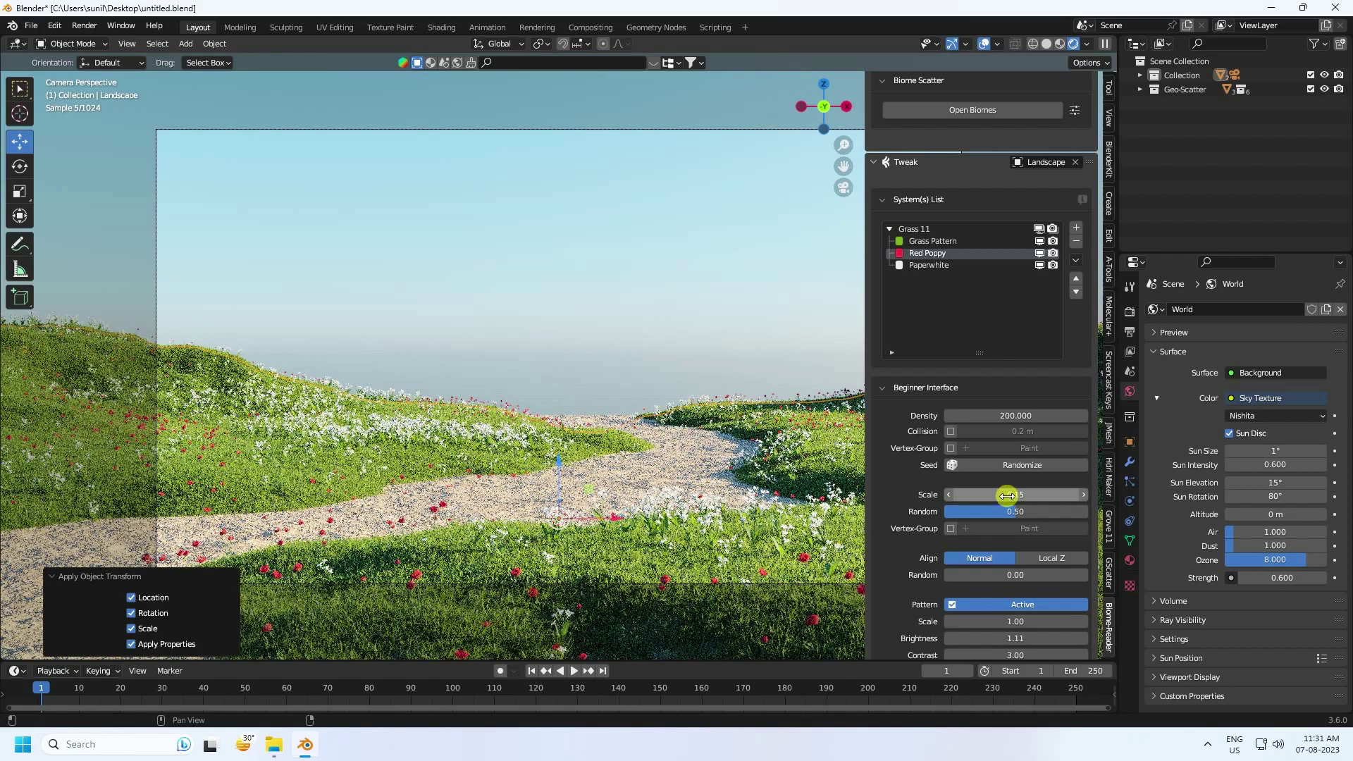
- Set the Paperwhite layer's scale to 0.15
click(928, 265)
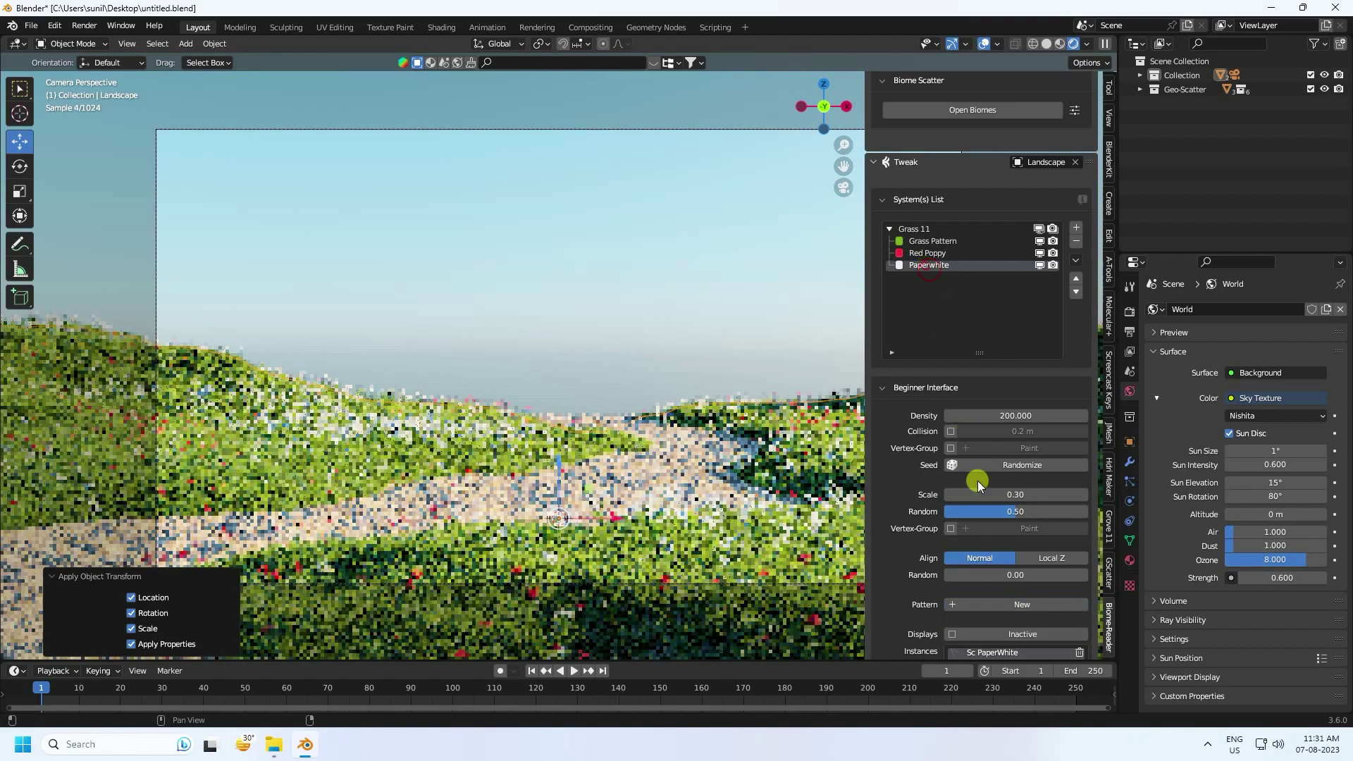
click(1007, 495)
text(0.15)
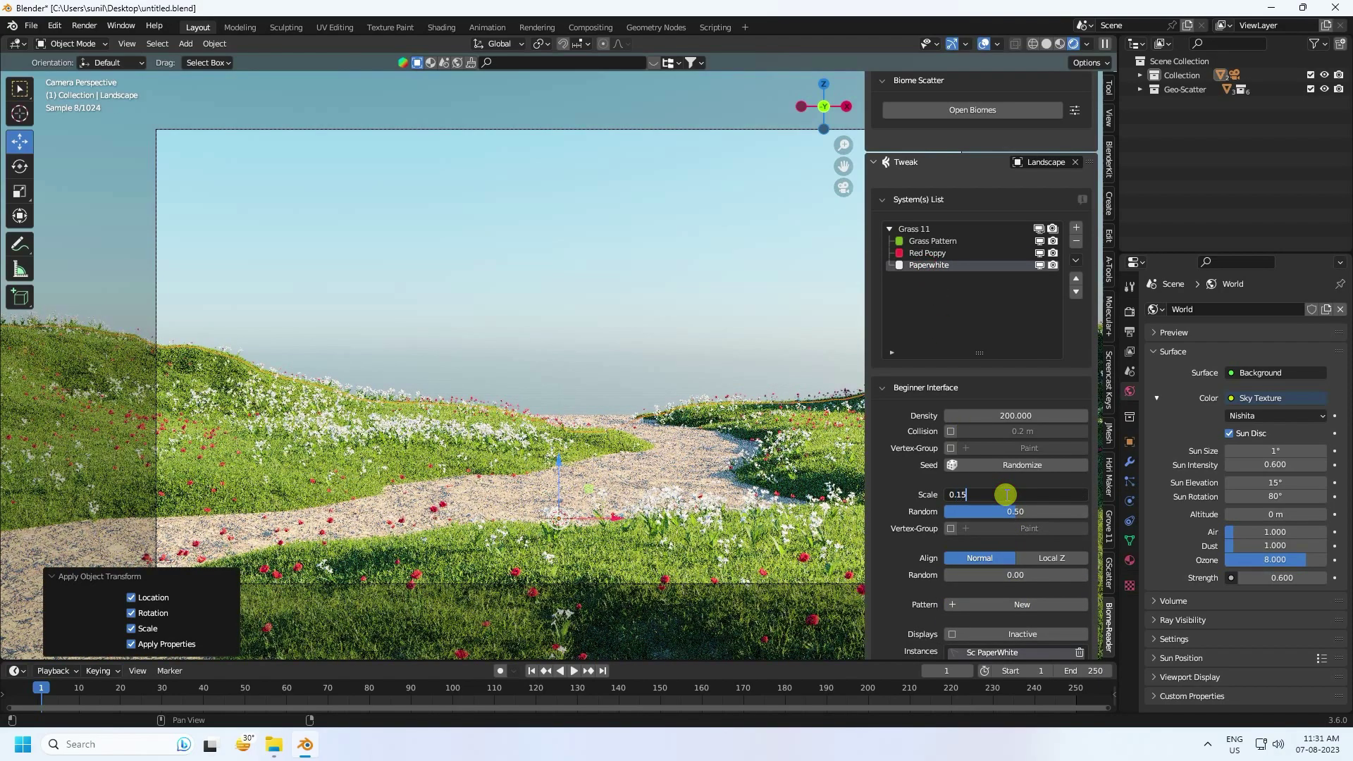
key(Return)
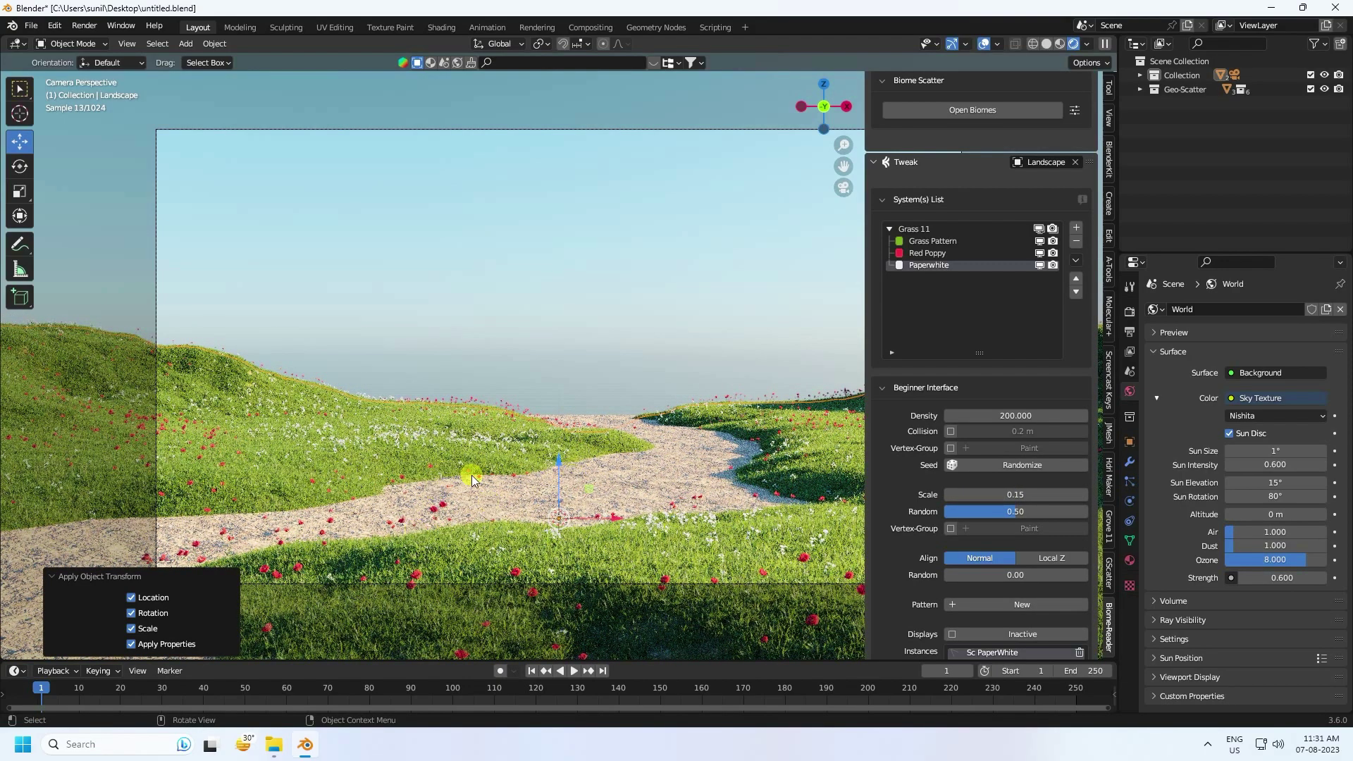
- Return the viewport to solid shading, hide its sidebar and replace the timeline with an enlarged Asset Browser
click(1046, 44)
mouse_move(489, 468)
middle_down()
mouse_move(484, 498)
mouse_move(465, 479)
middle_up()
drag(866, 356, 1166, 350)
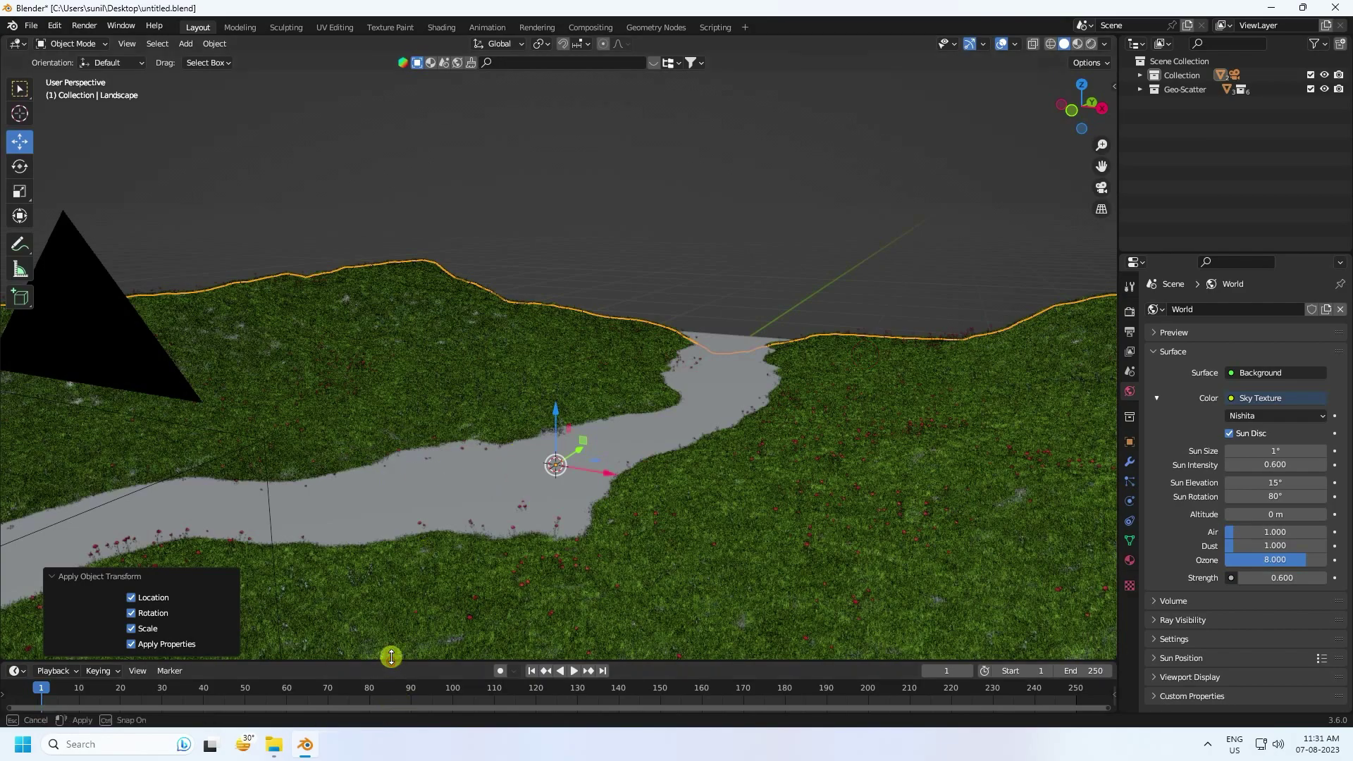
drag(391, 661, 408, 569)
click(24, 580)
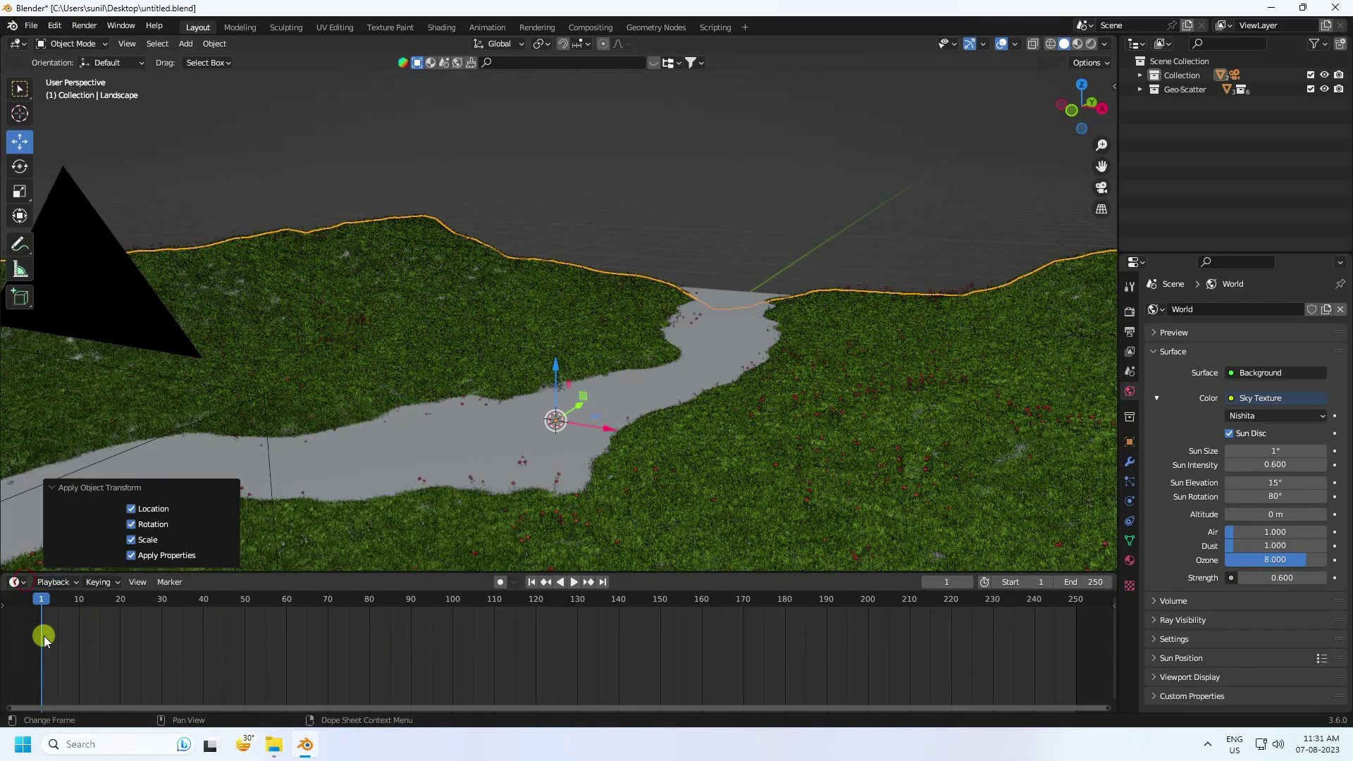
click(17, 581)
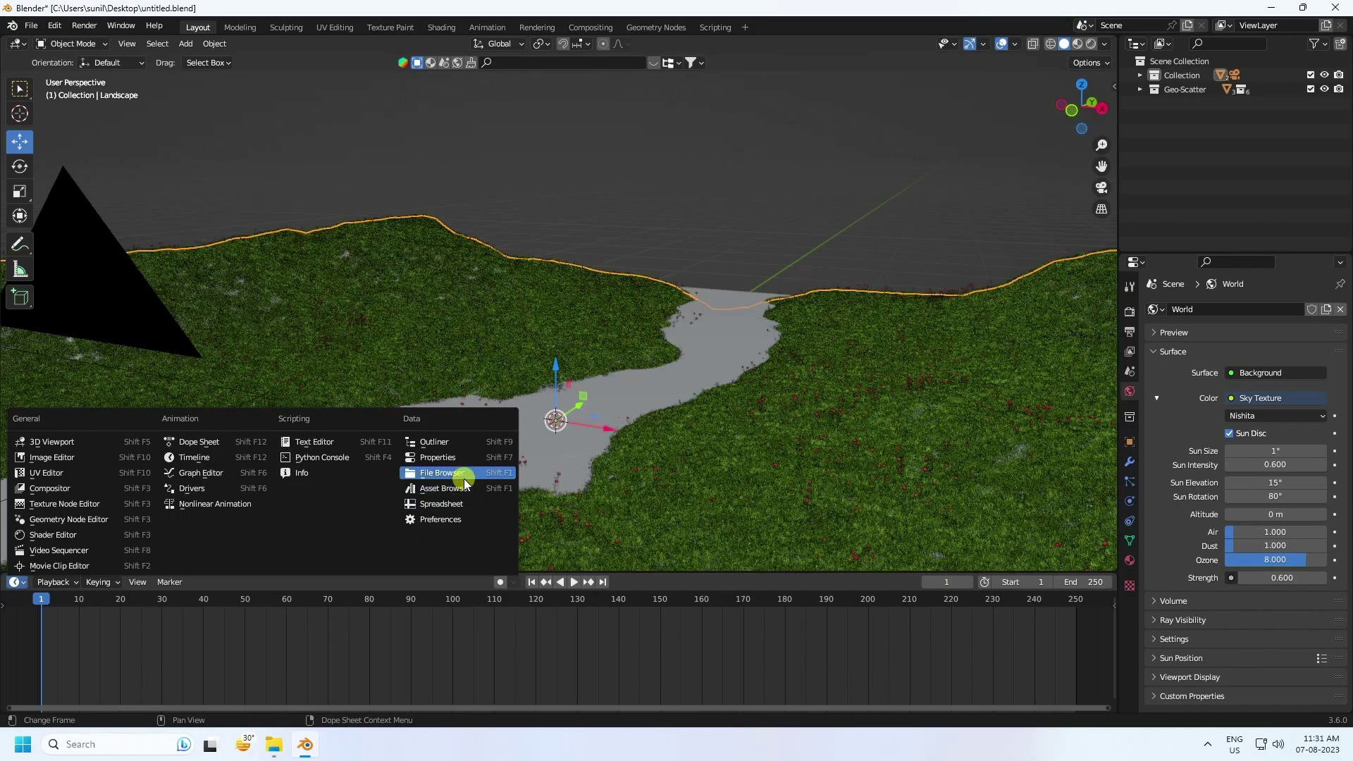
click(447, 495)
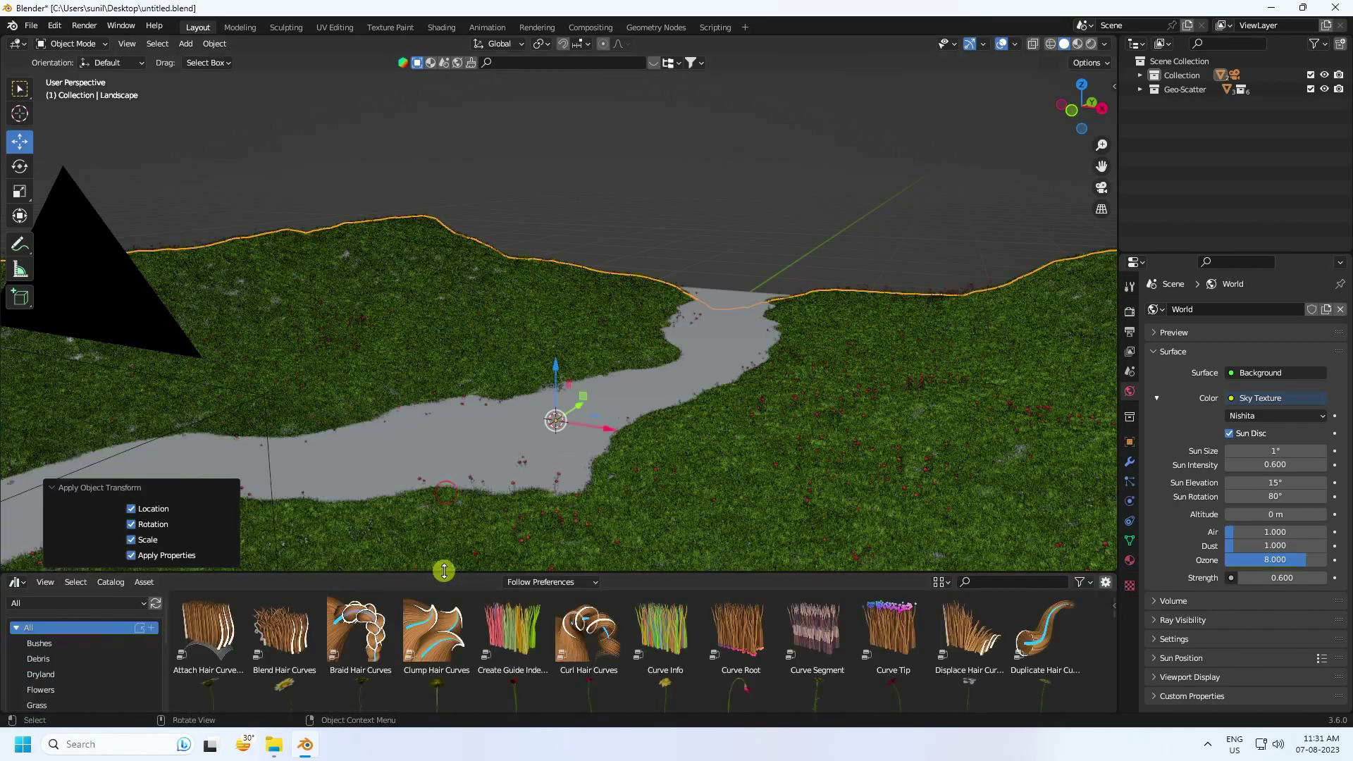
drag(445, 554, 451, 360)
- Place the GS Rockplain rocks 03 asset on the near part of the path beside the grassy bank
scroll(470, 534, down, 10)
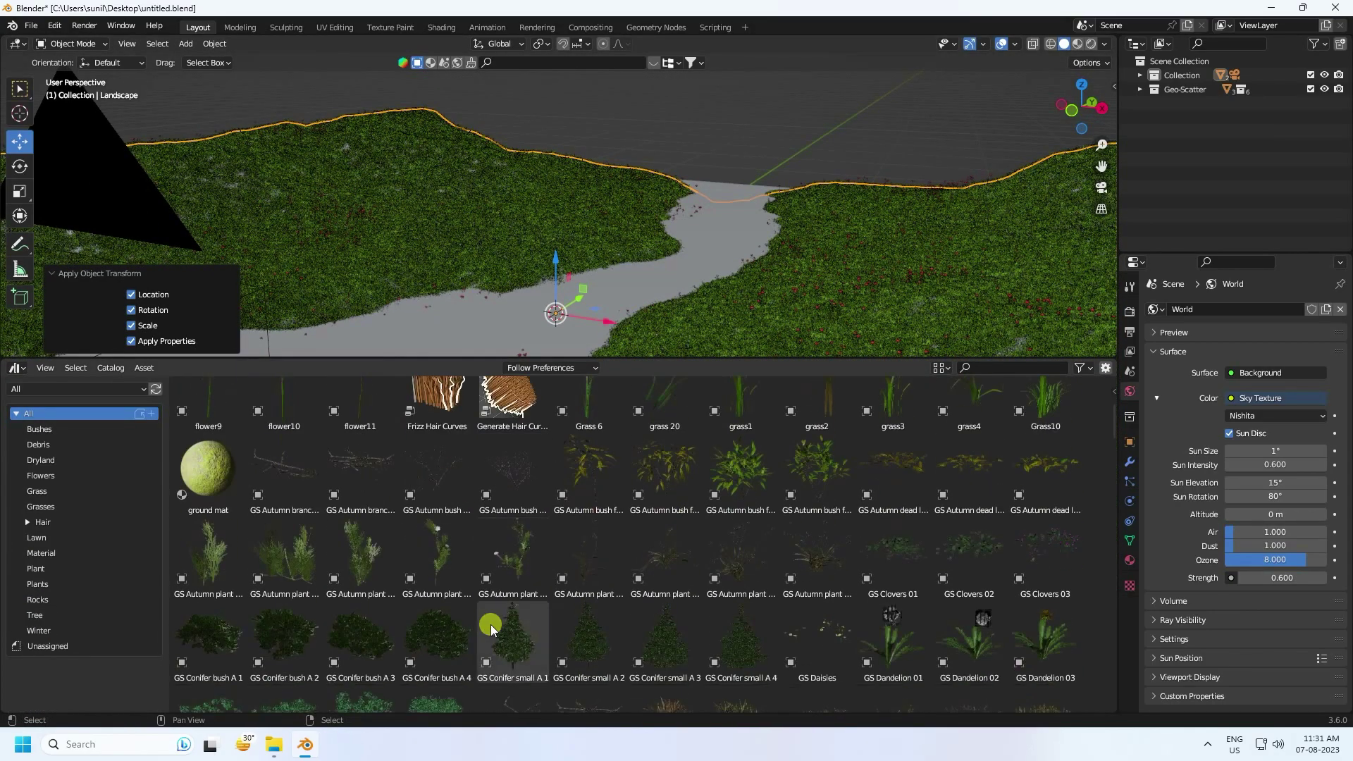
scroll(485, 625, down, 15)
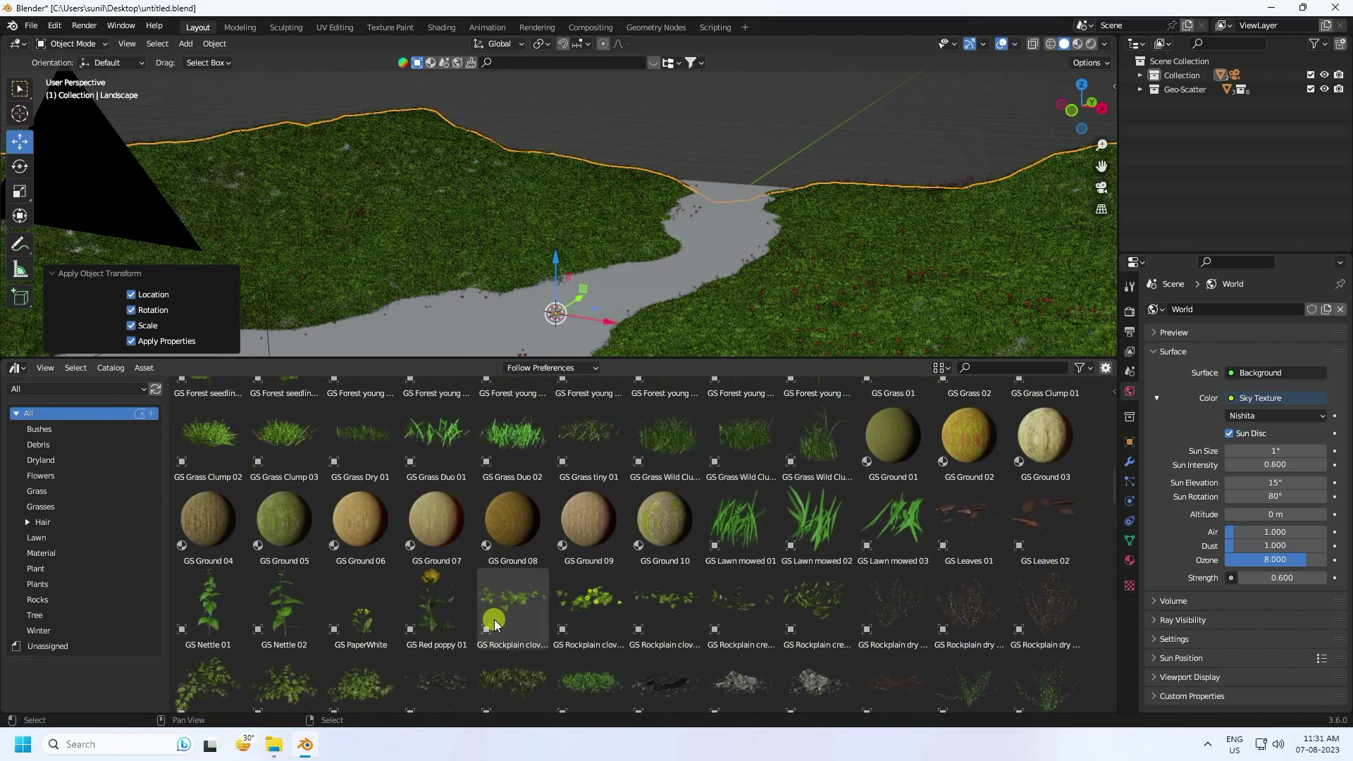
scroll(494, 620, up, 5)
click(804, 490)
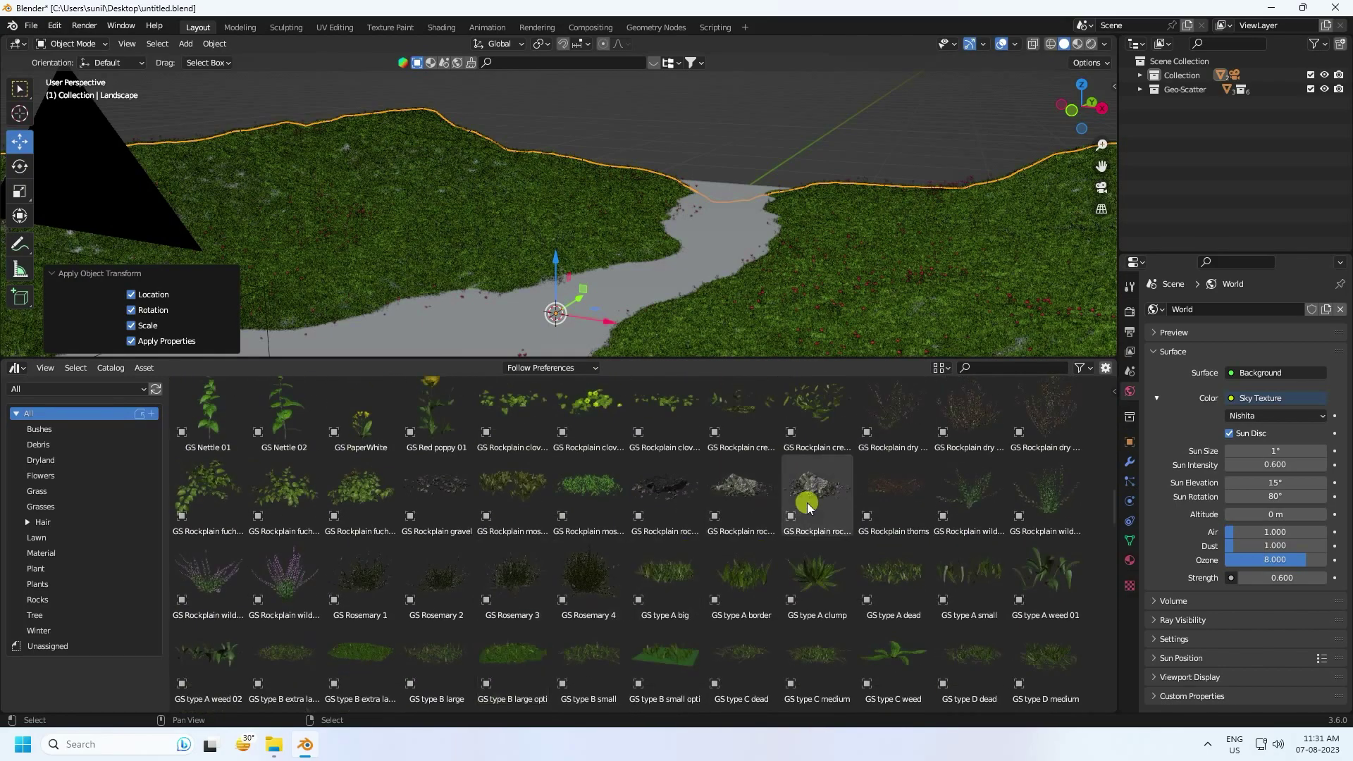
drag(797, 485, 427, 579)
middle_drag(444, 450, 688, 353)
scroll(688, 353, up, 6)
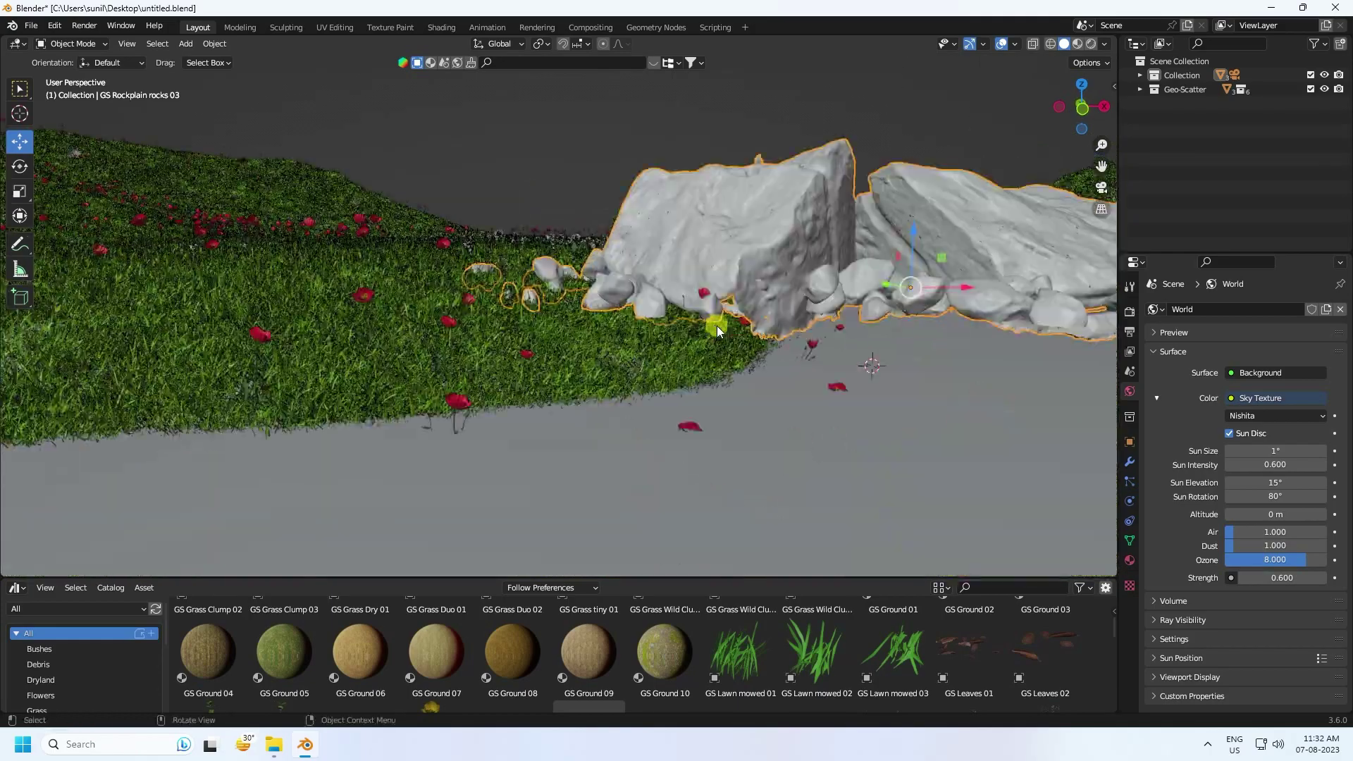
- Lower the rocks by about 0.047 m and scale them by about 0.51 to suit the camera view
drag(634, 257, 643, 308)
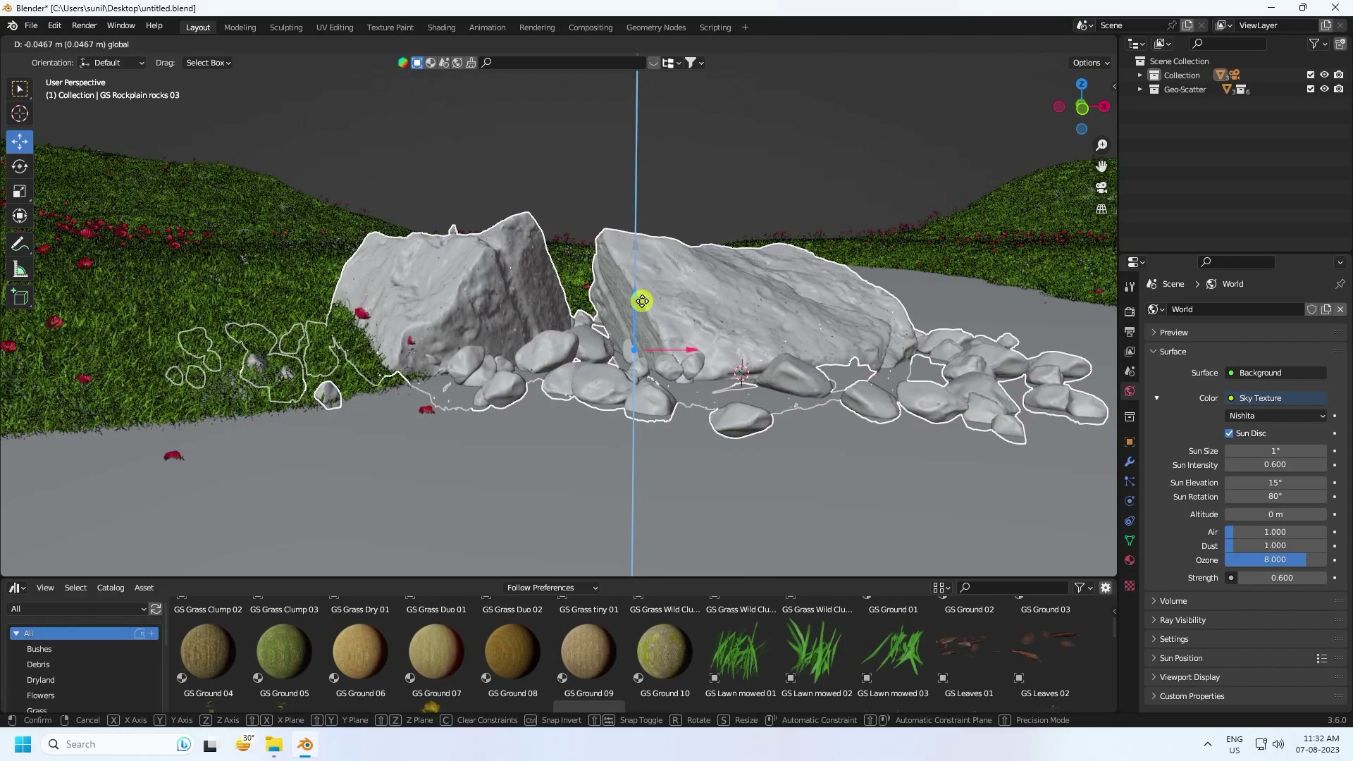
click(642, 301)
key(s)
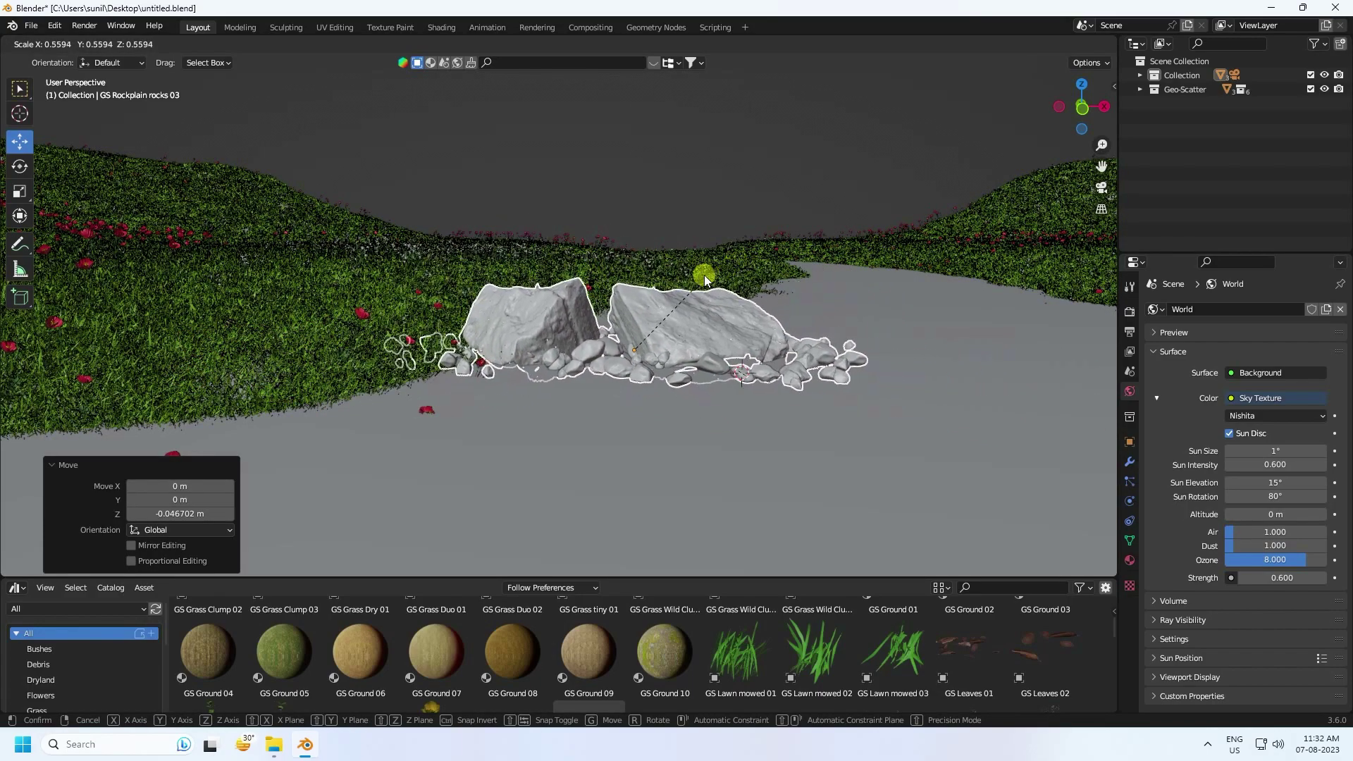
click(688, 284)
key(KP_0)
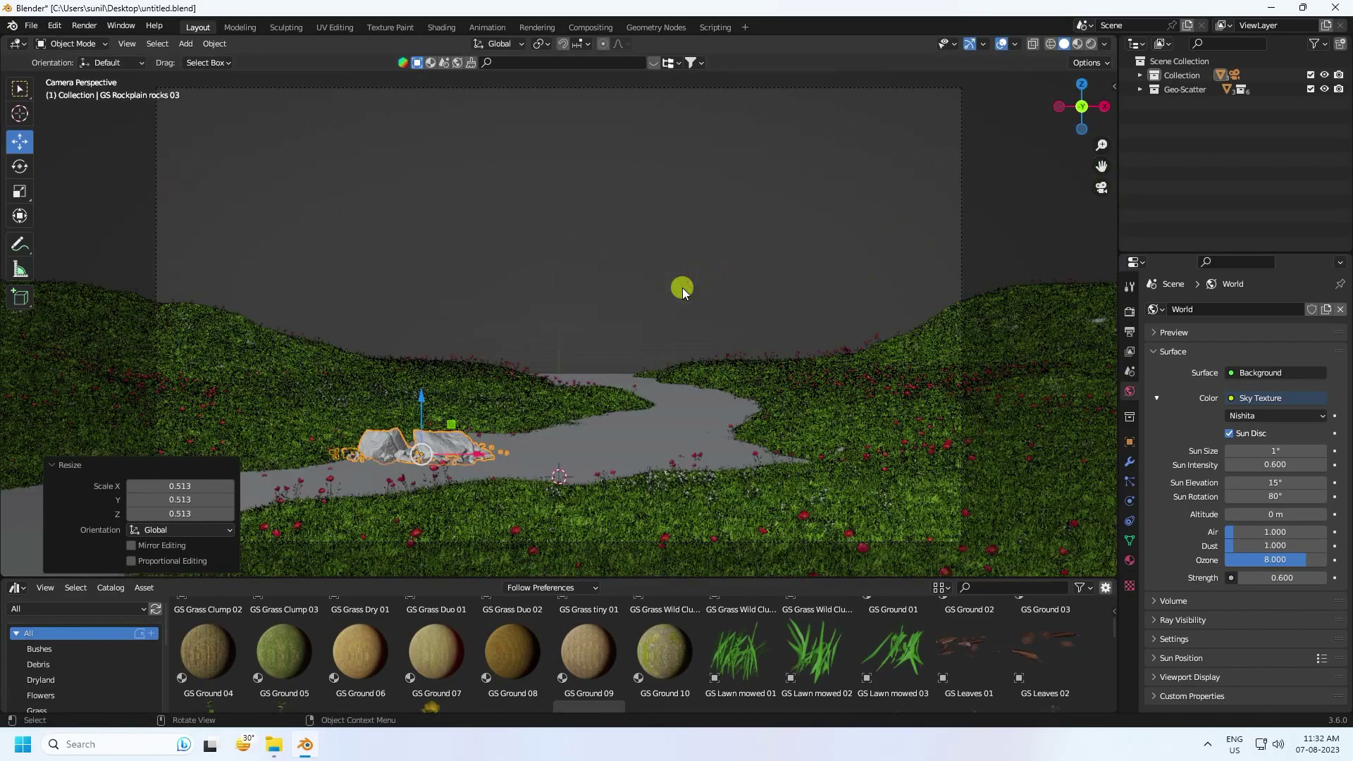
- Place the GS Rockplain rocks 02 asset on the opposite side of the path and scale it by about 0.55
drag(472, 578, 499, 443)
scroll(598, 604, down, 5)
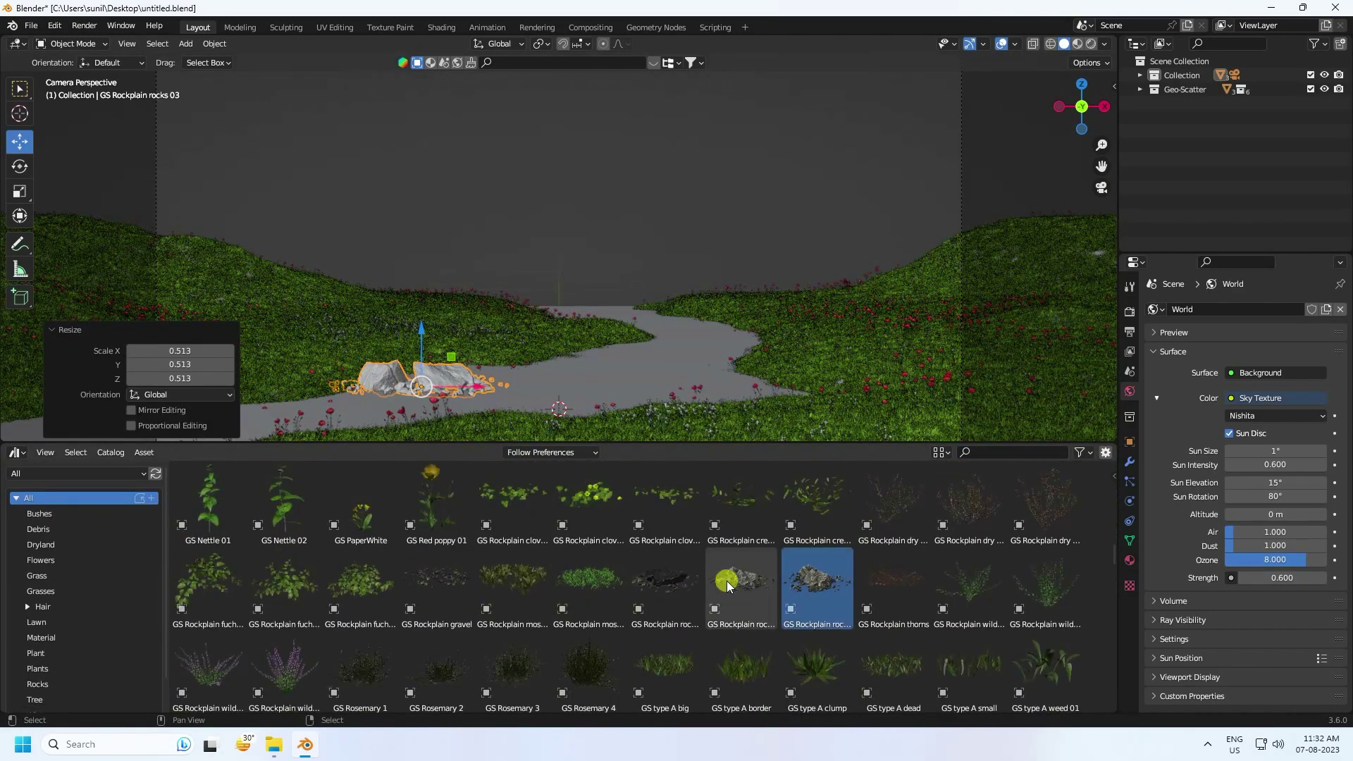
drag(737, 574, 779, 389)
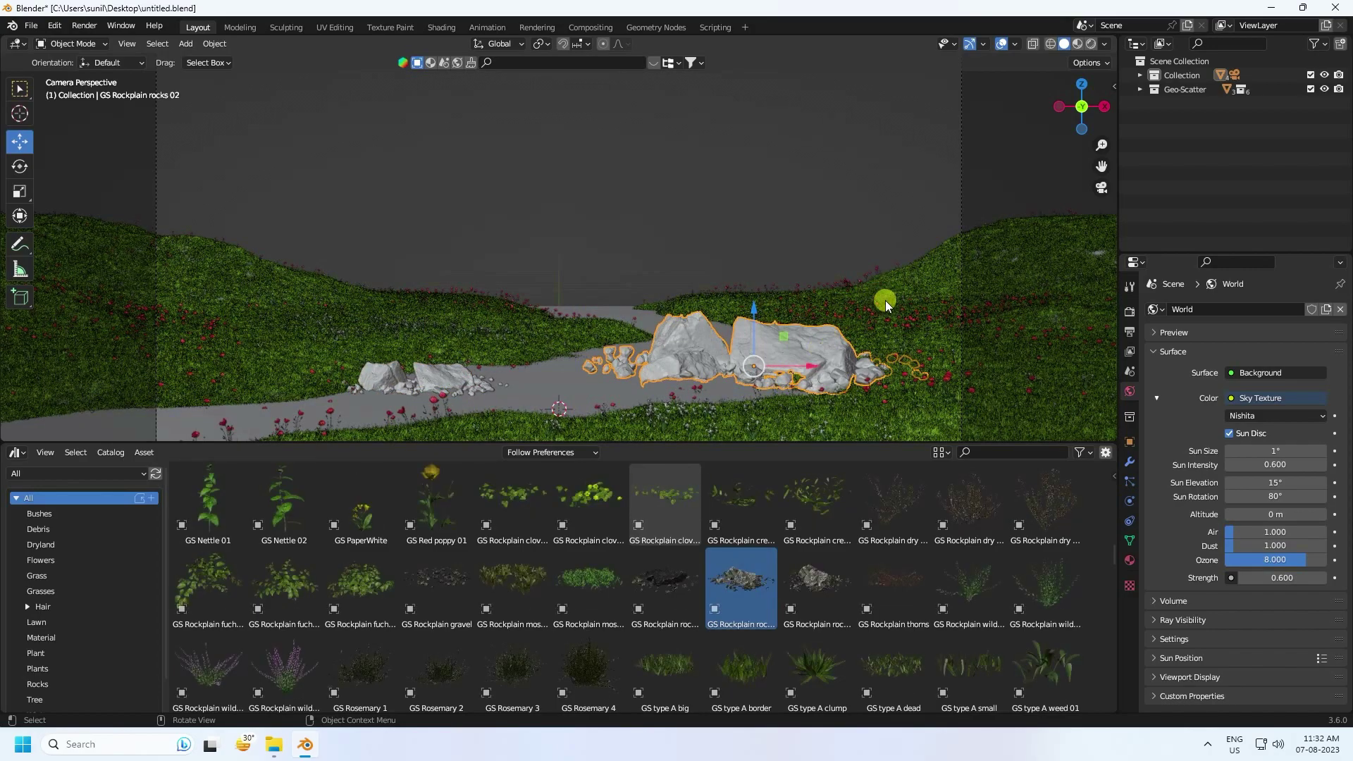
key(s)
click(817, 315)
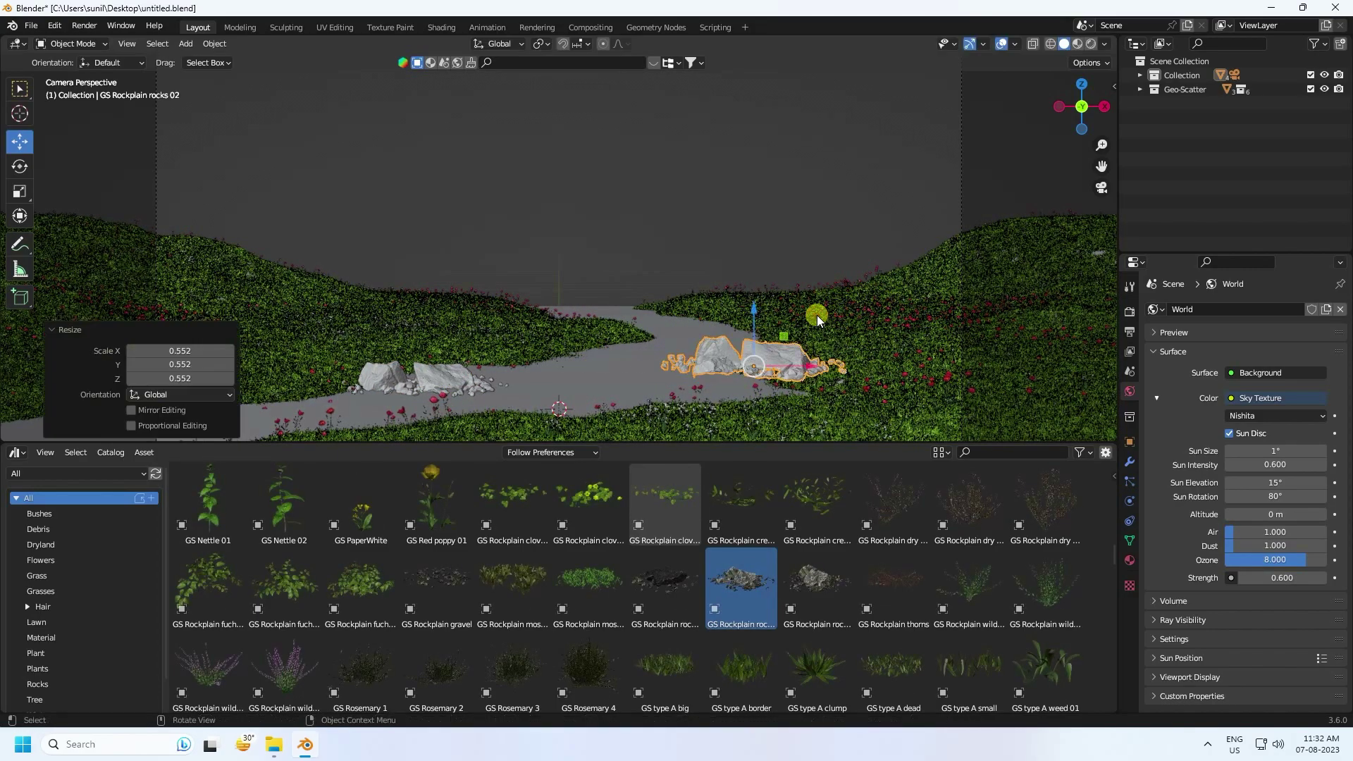
- Rotate the second rock group about -14.6° around Z and lower it slightly into the ground
click(20, 166)
drag(733, 377, 620, 373)
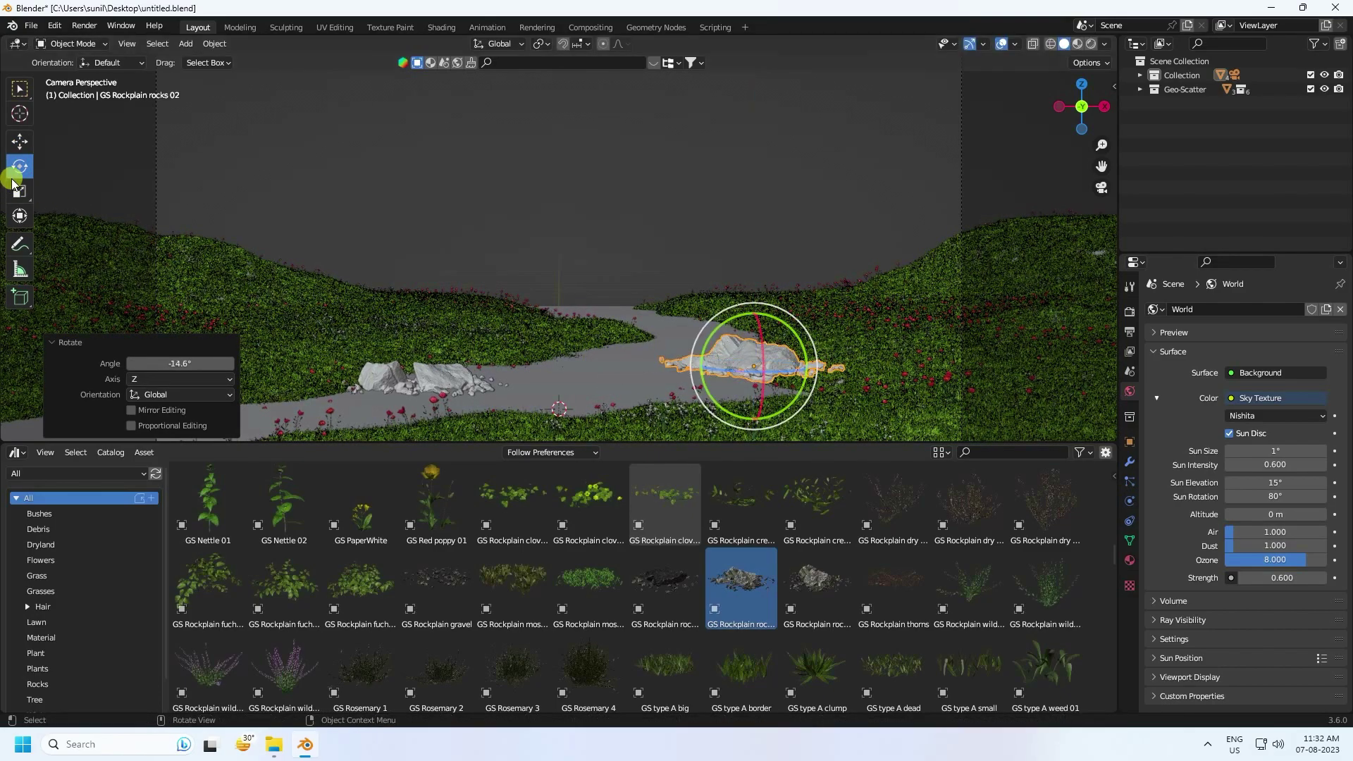
click(17, 150)
drag(754, 311, 619, 346)
click(633, 212)
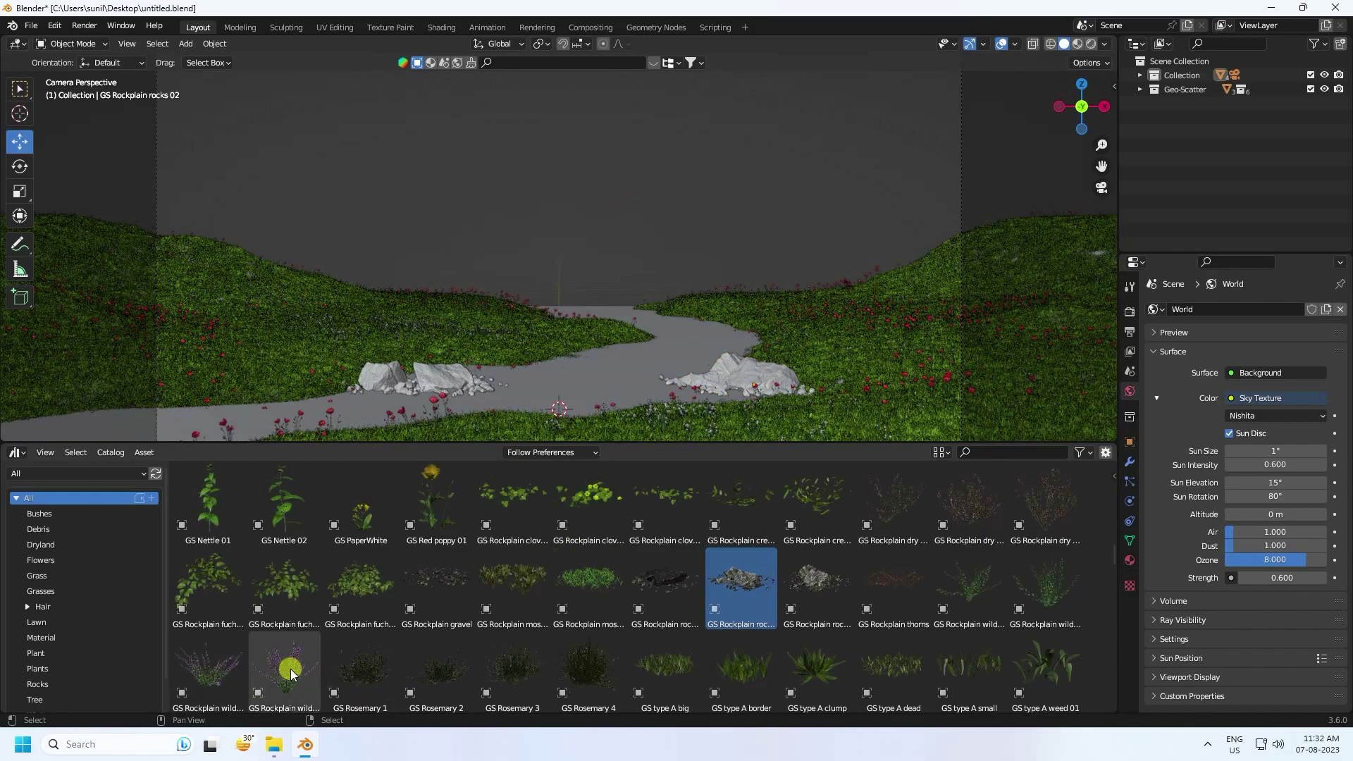
- Place the GS Rockplain wildflowers 04 asset beside the first rocks and scale it by about 0.47 and again by about 0.86
scroll(291, 675, down, 2)
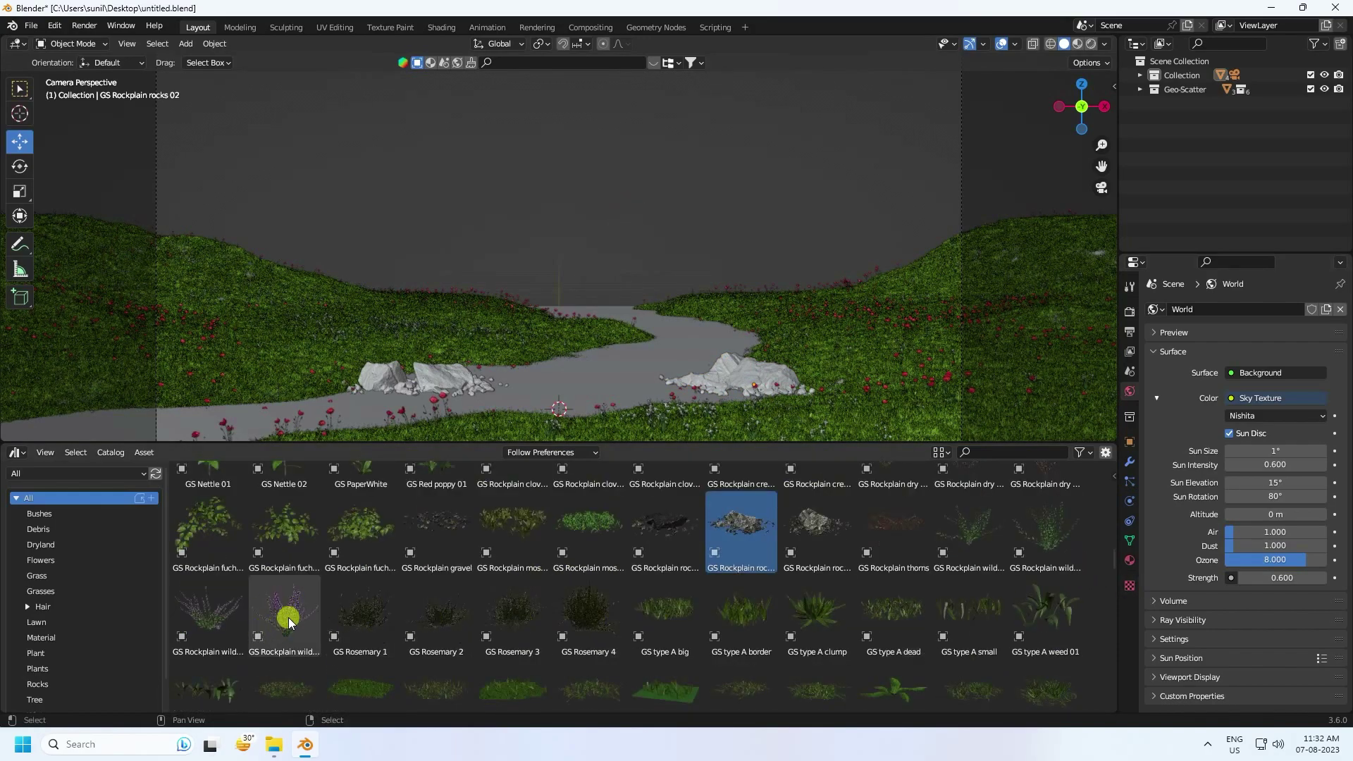
drag(288, 622, 344, 398)
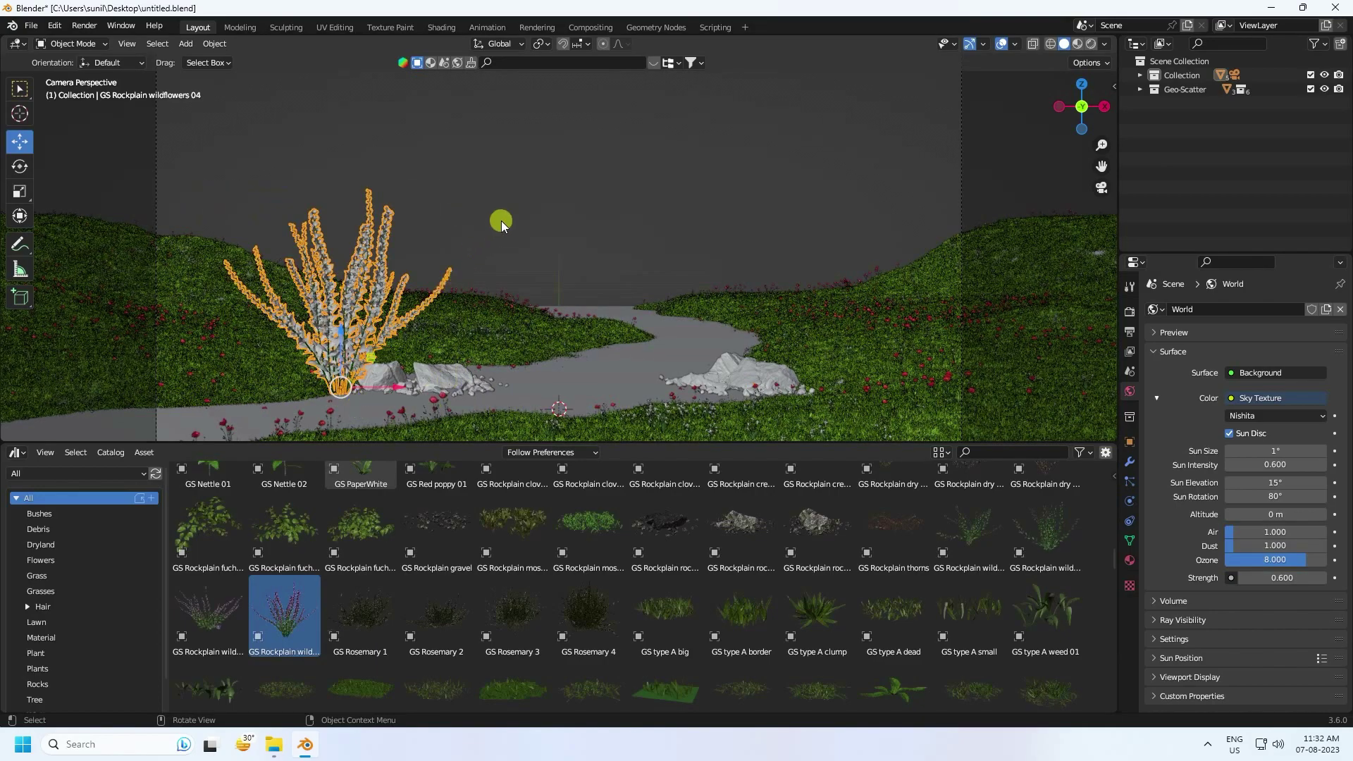
key(s)
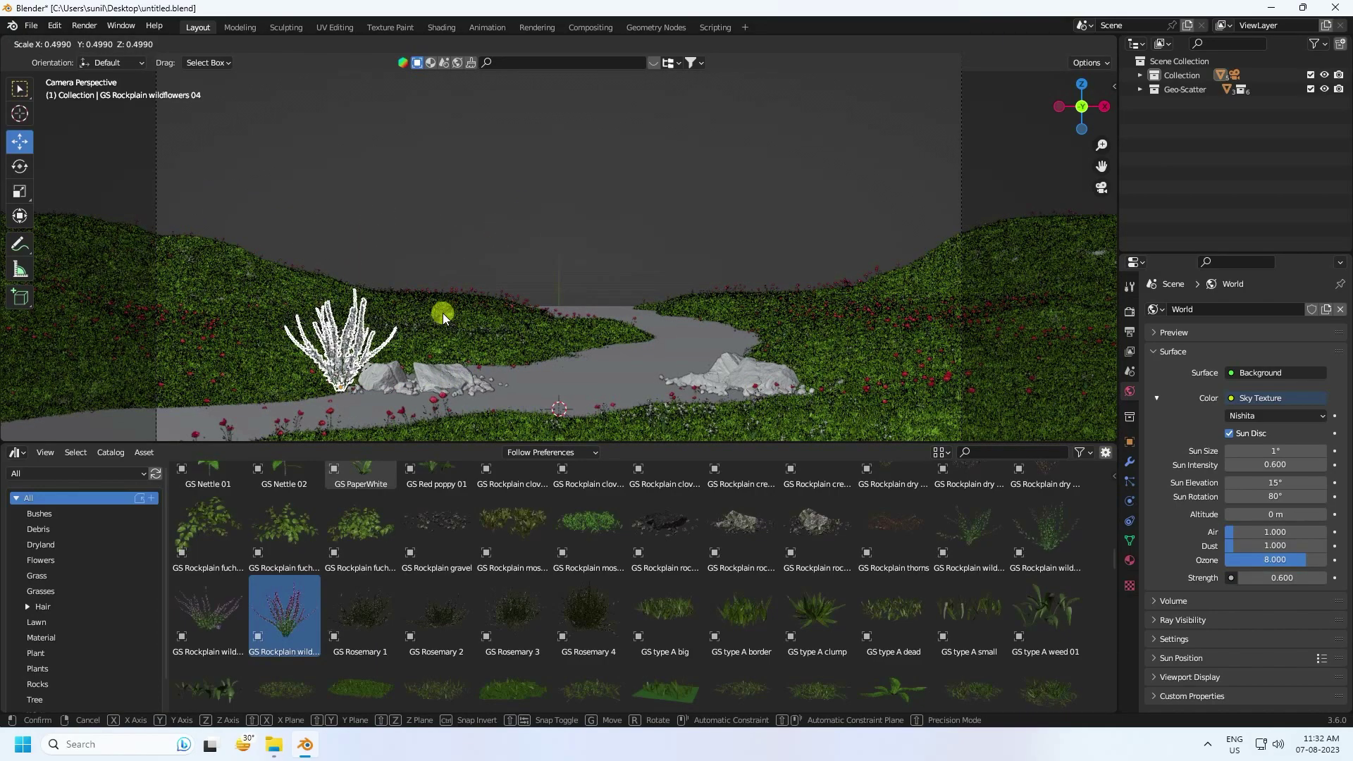
click(439, 316)
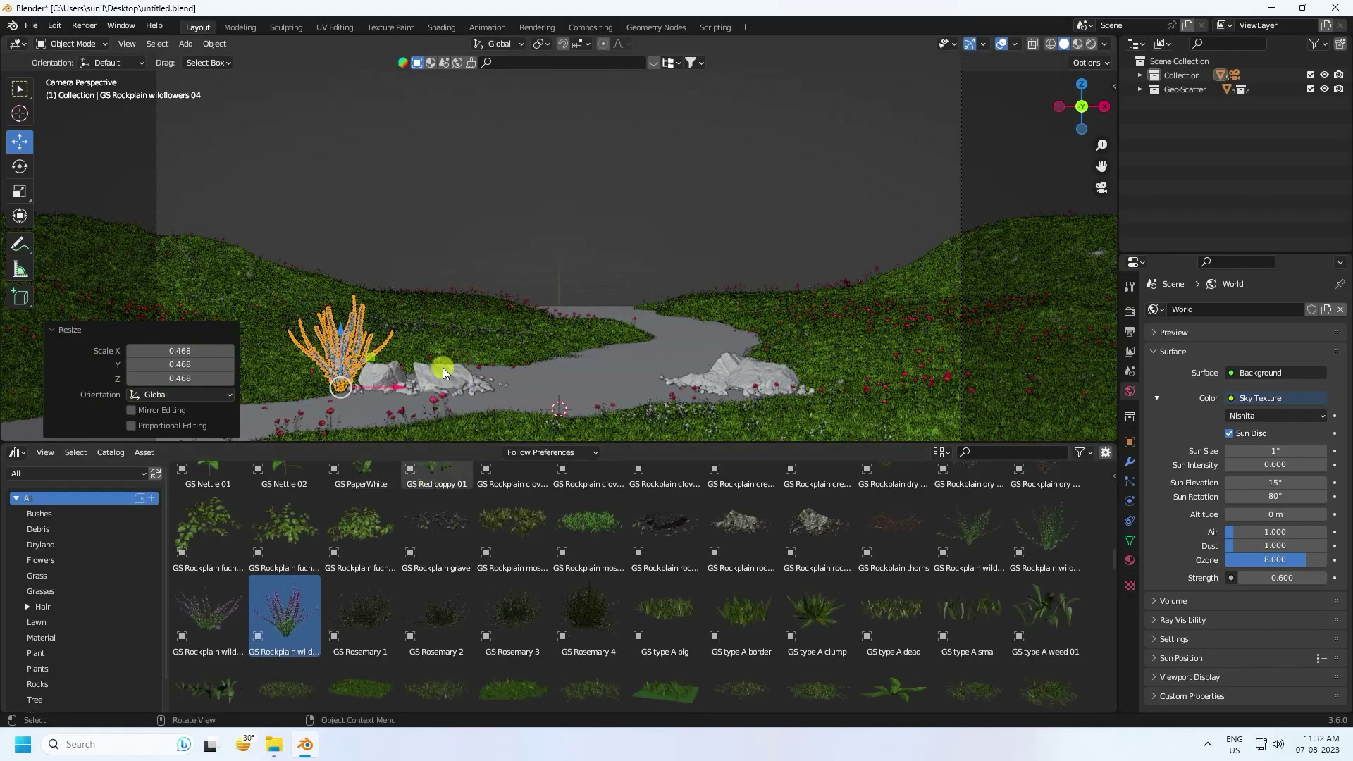
middle_drag(442, 366, 407, 298)
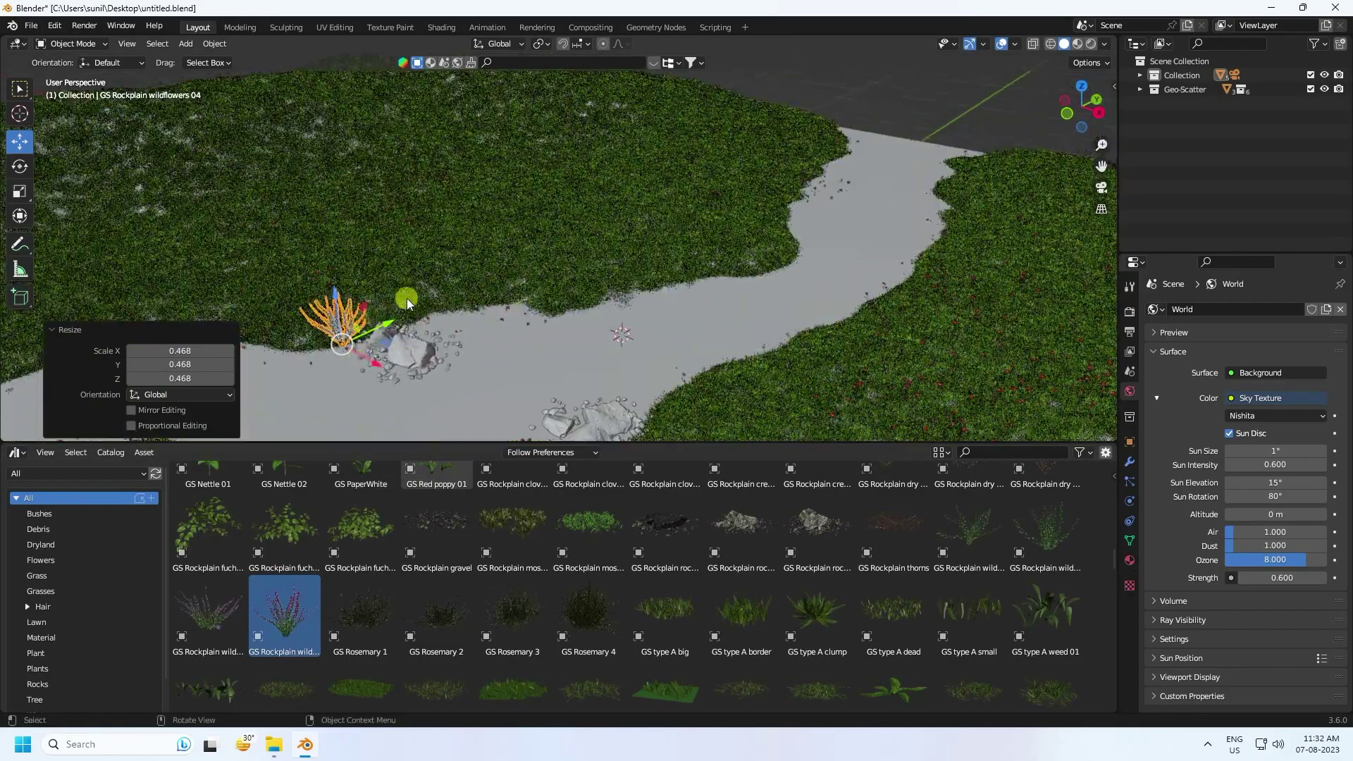
key(s)
scroll(406, 300, down, 1)
click(404, 303)
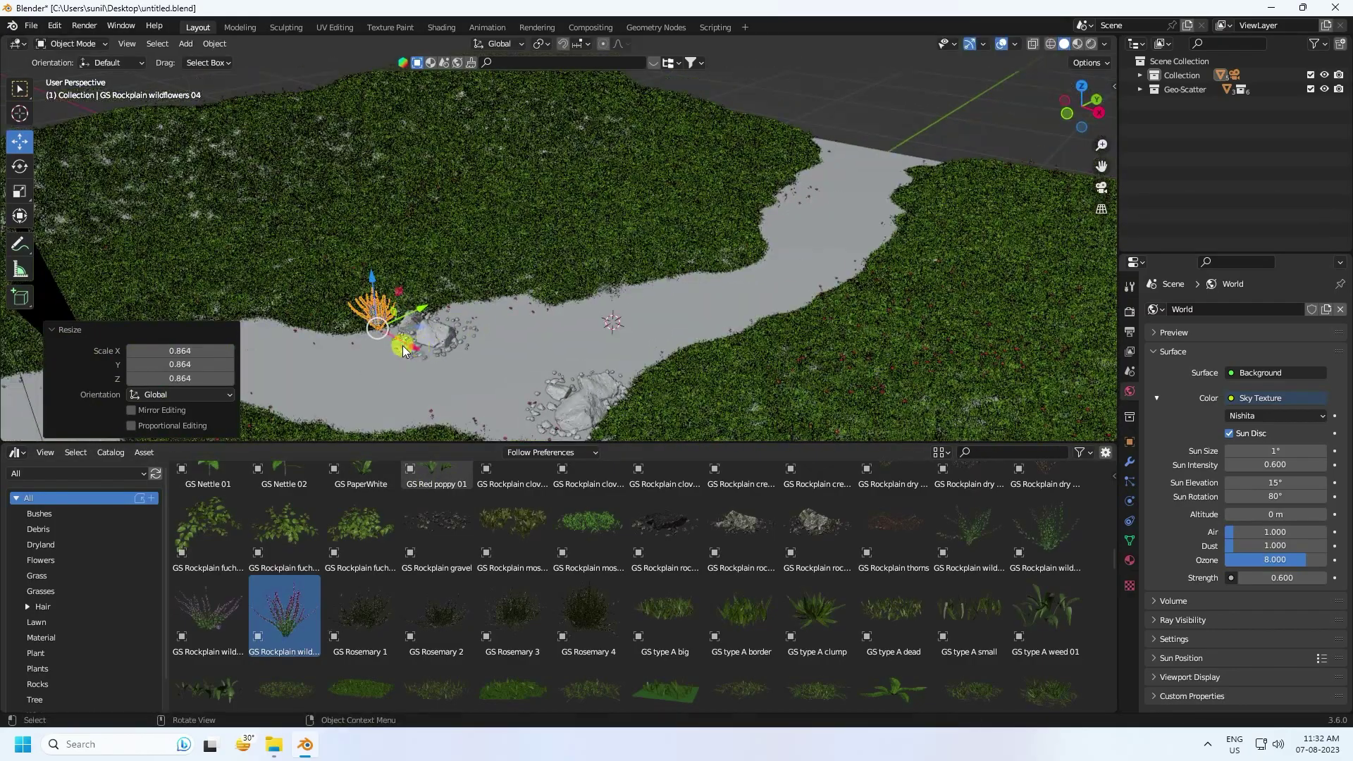
- Scatter the wildflowers onto the Landscape with Scatter Objects, using a stroke along the far bank of the path and scale 1.00
click(459, 142)
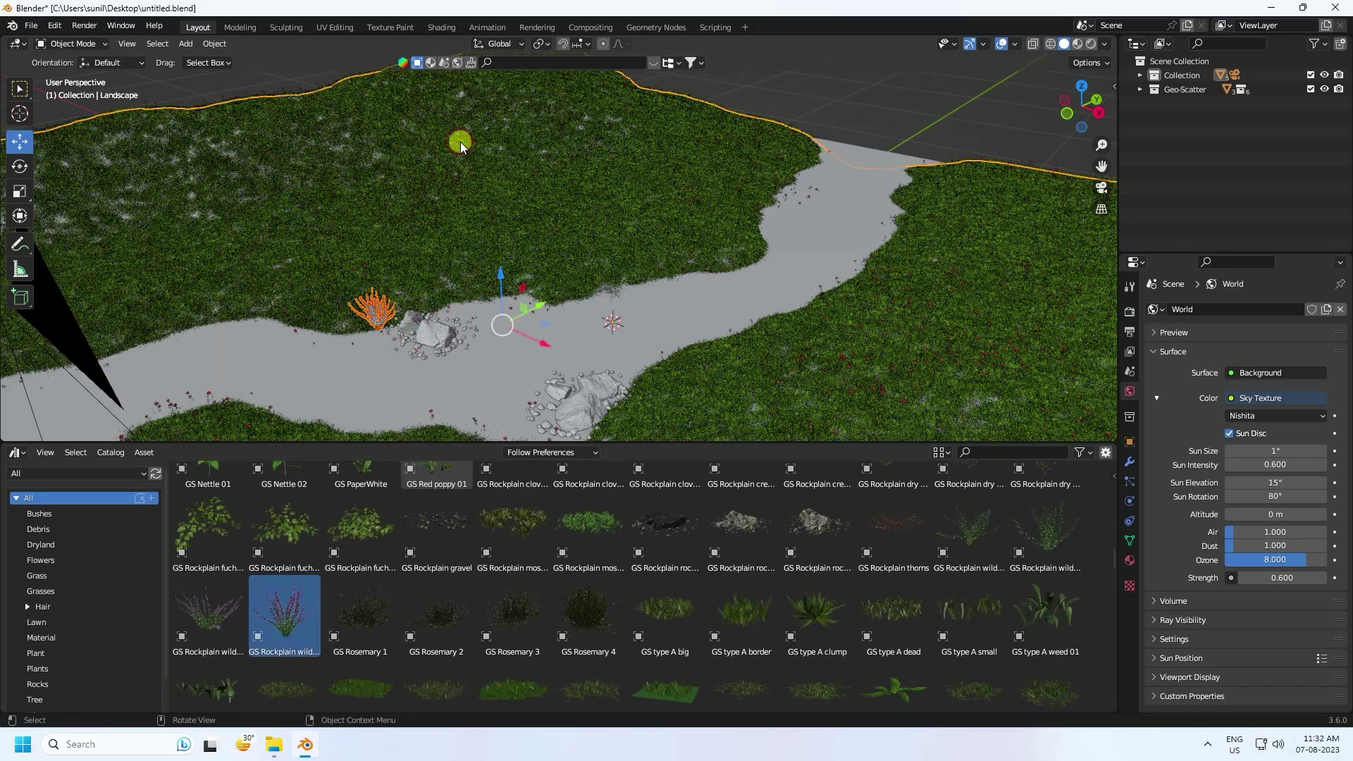
click(214, 44)
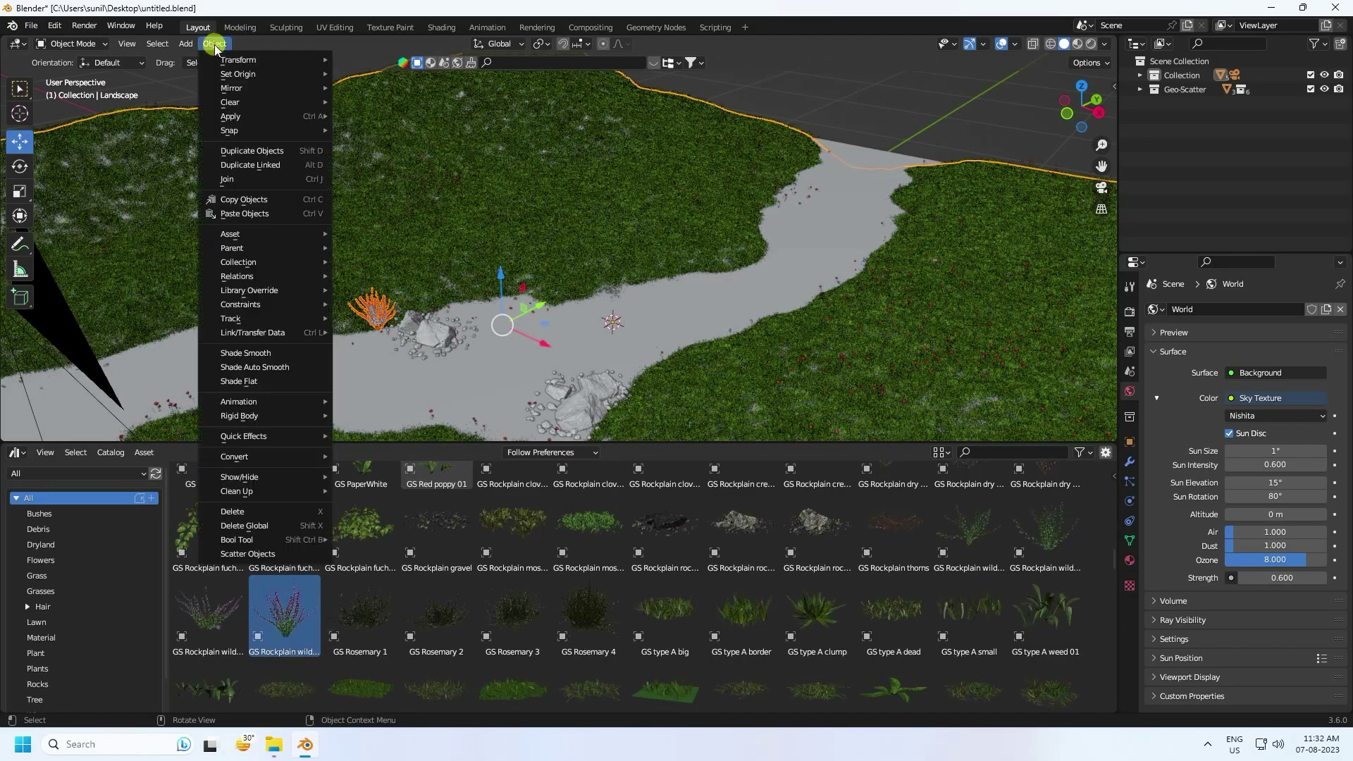
click(233, 554)
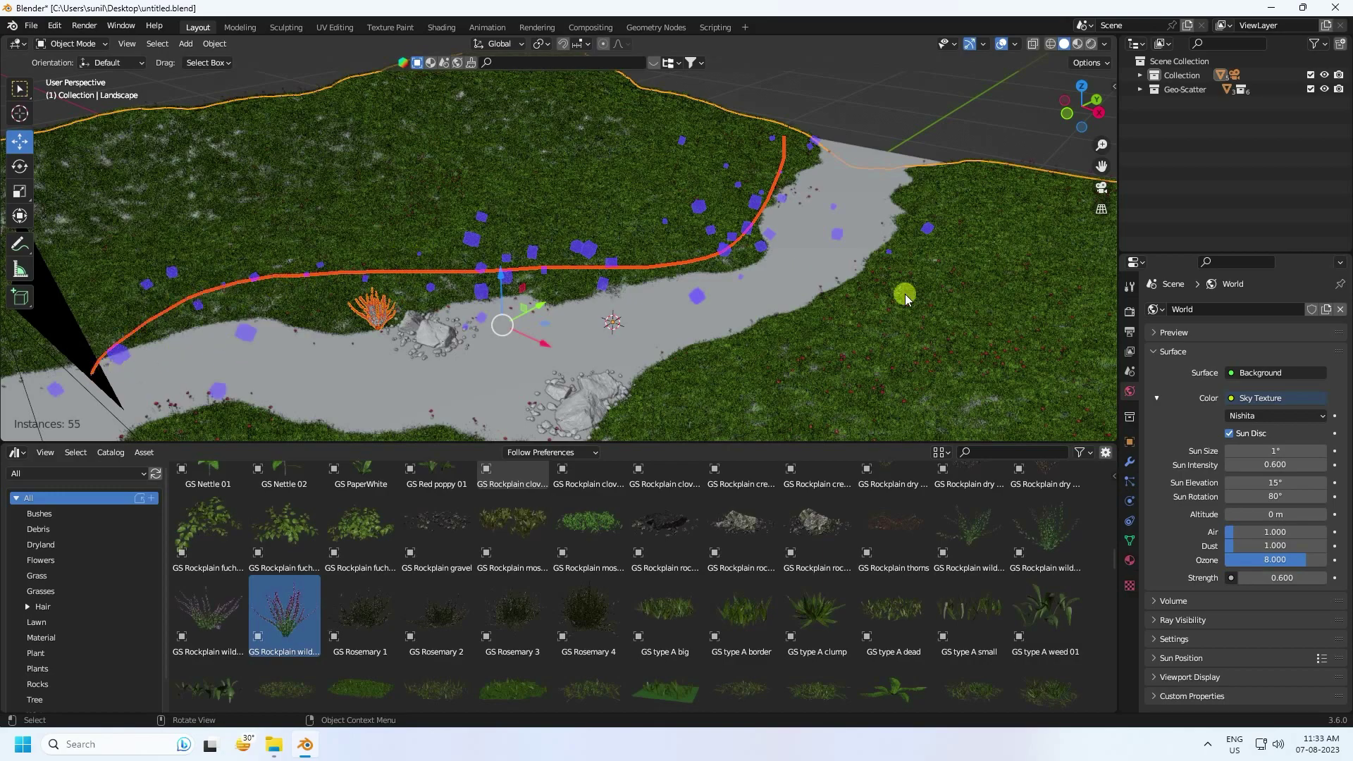
click(1130, 286)
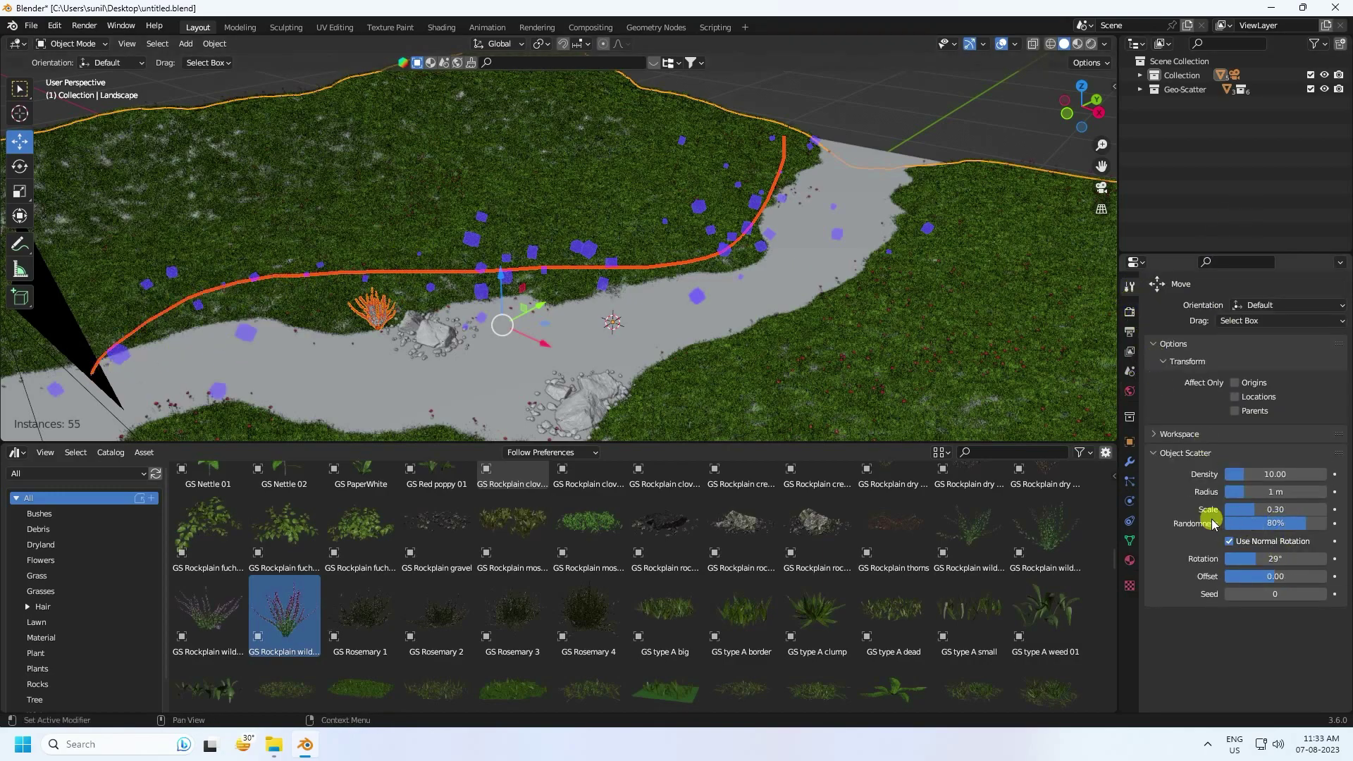
drag(1274, 516, 1329, 510)
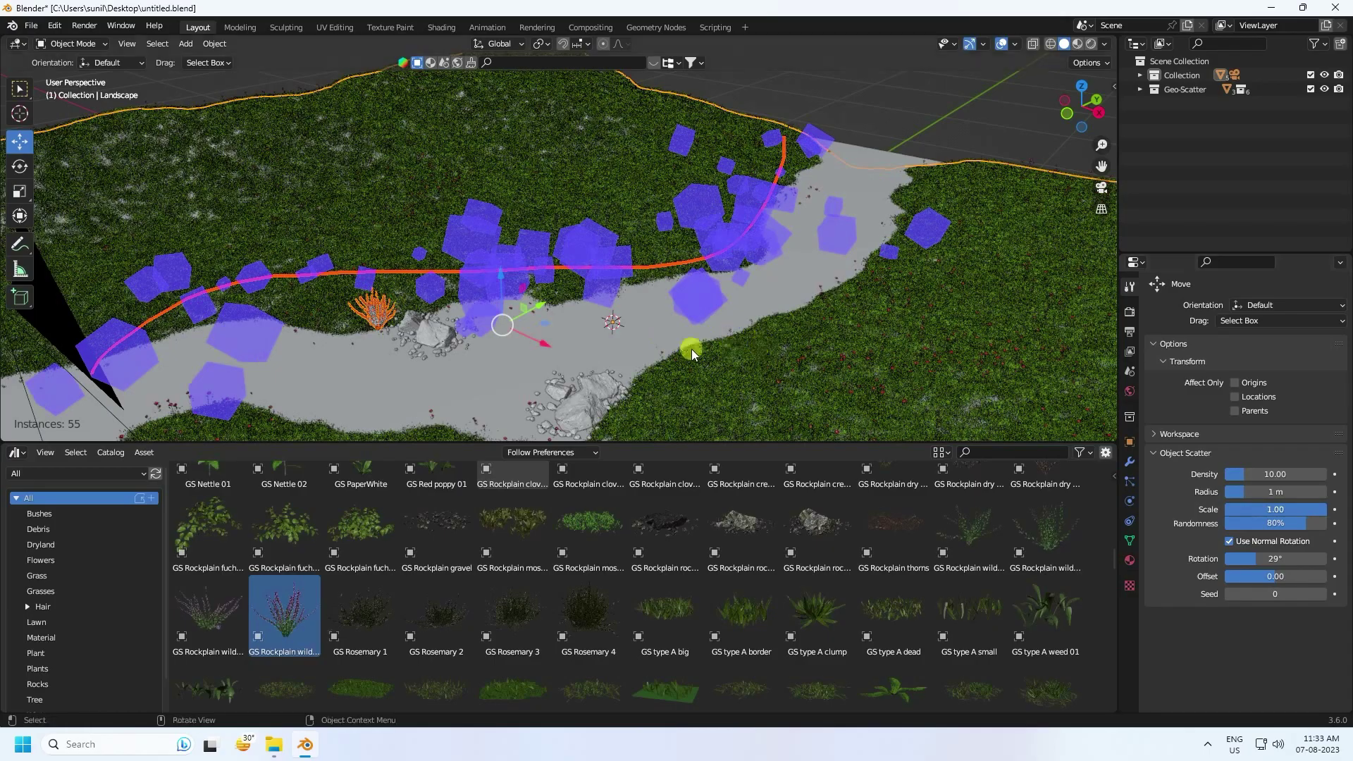
click(424, 259)
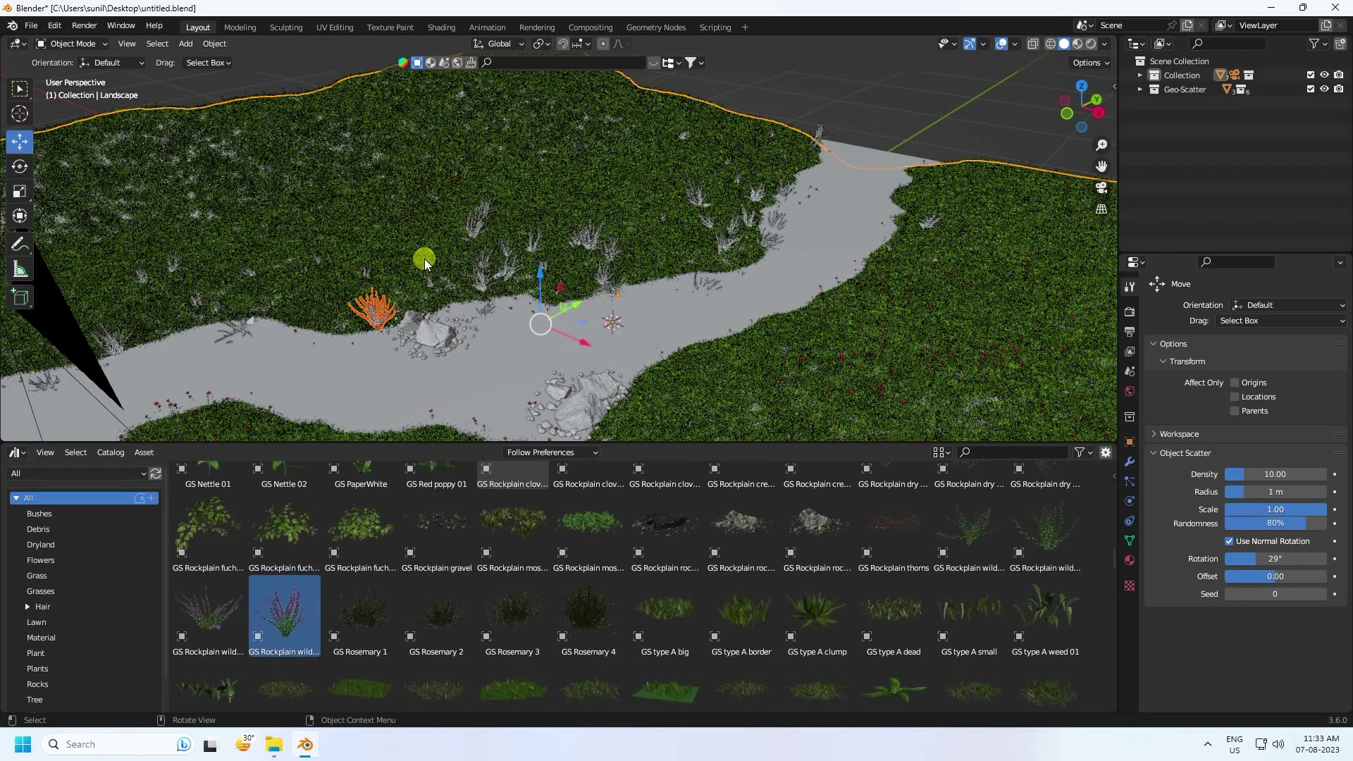
- Check the scattered wildflowers from the camera view in rendered shading and return to solid shading
middle_drag(681, 227, 723, 214)
key(KP_0)
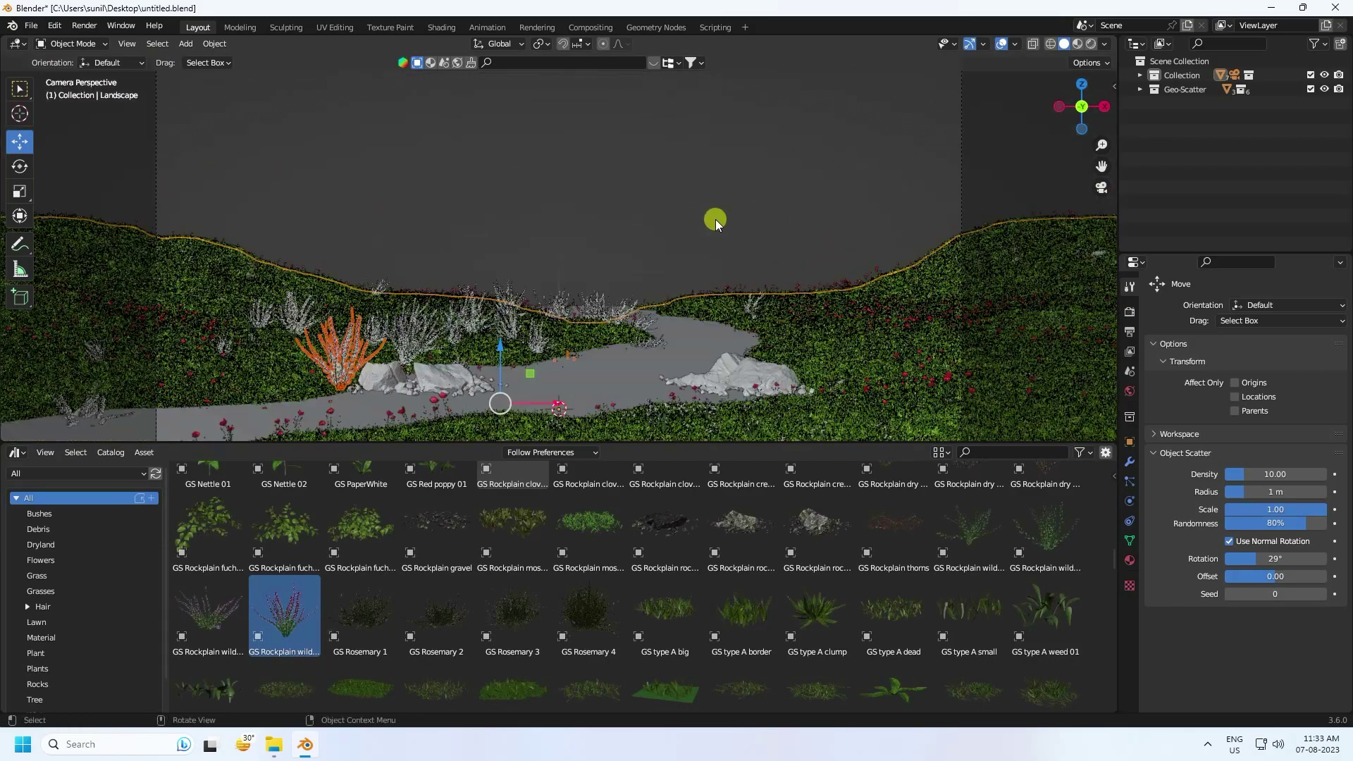
click(1091, 45)
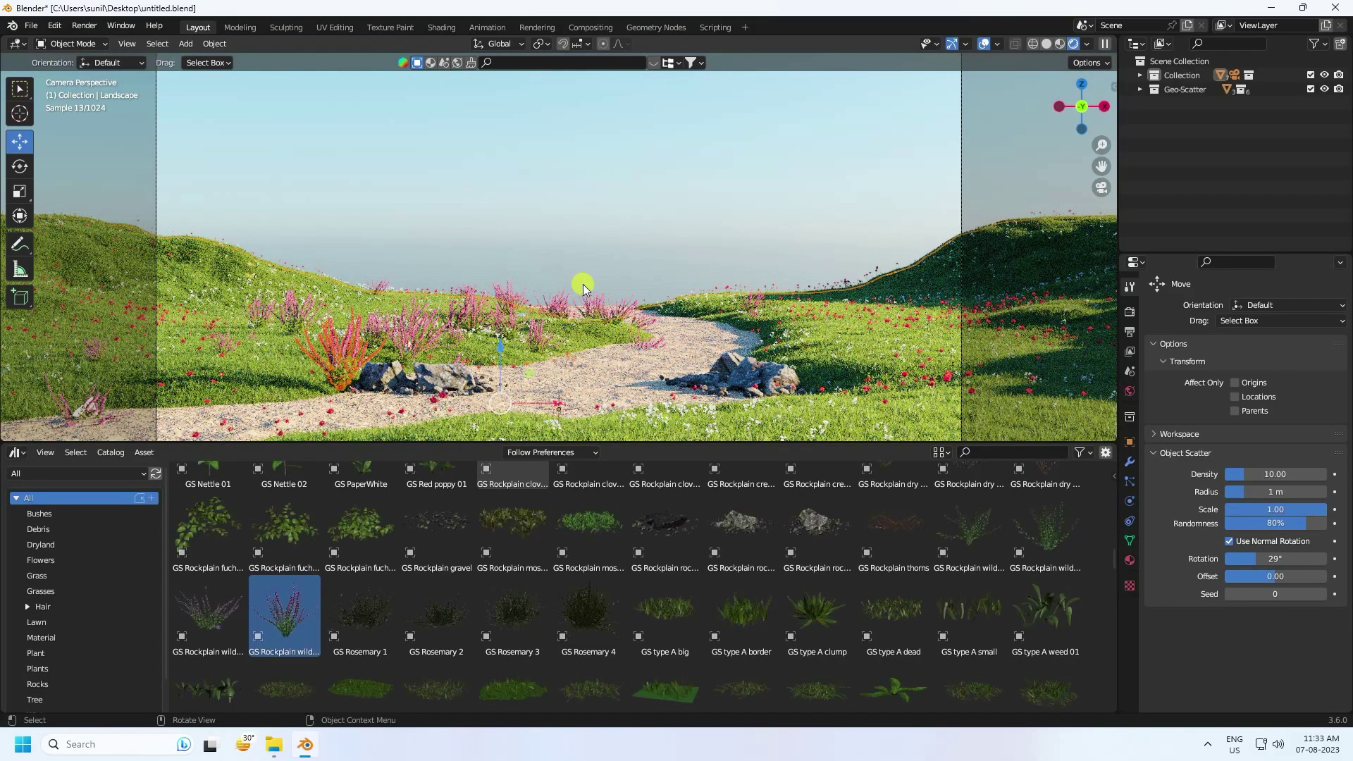
click(1044, 45)
- Place the Sc Rockplain rocks 02 asset on the path's far bank and lower it about 0.034 m into the ground
mouse_move(727, 214)
middle_down()
mouse_move(662, 341)
mouse_move(641, 348)
middle_up()
scroll(586, 616, down, 4)
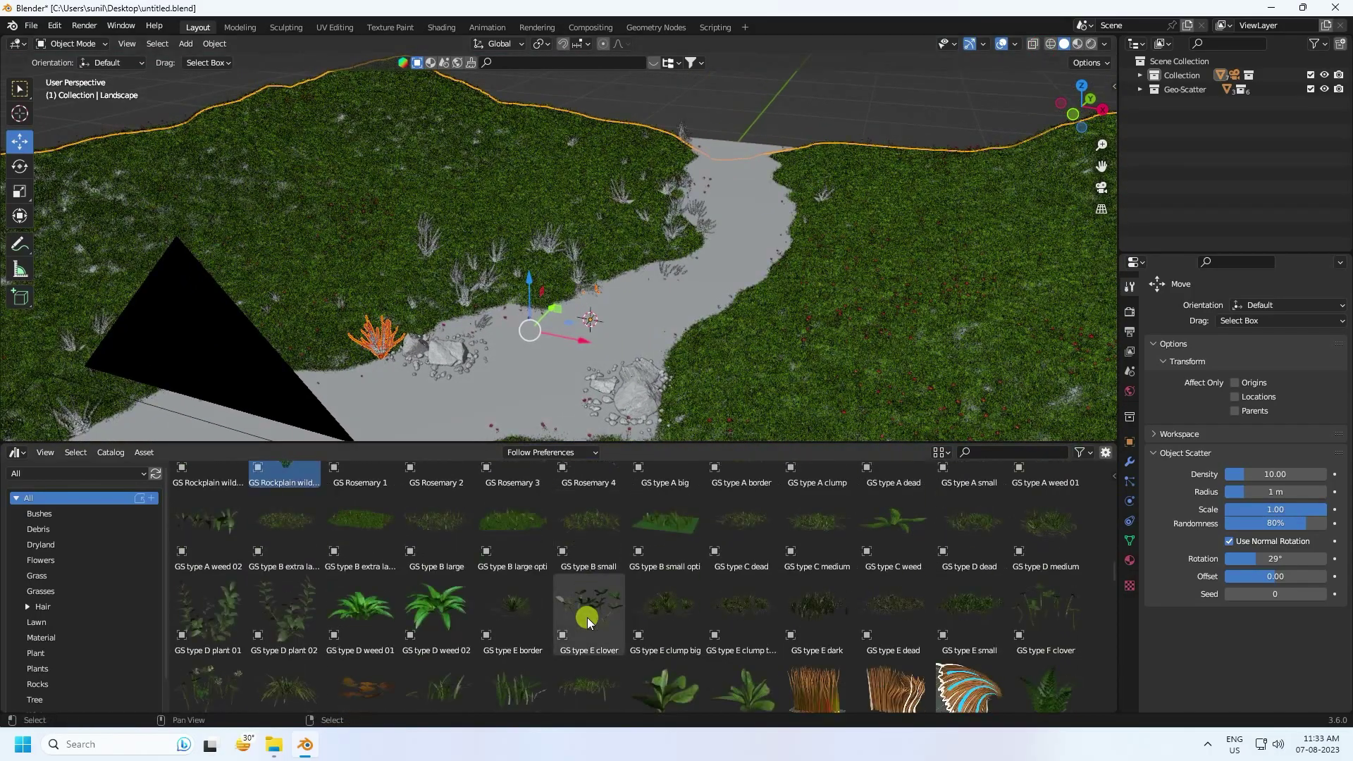
scroll(586, 617, down, 1)
scroll(547, 619, down, 2)
scroll(540, 613, up, 2)
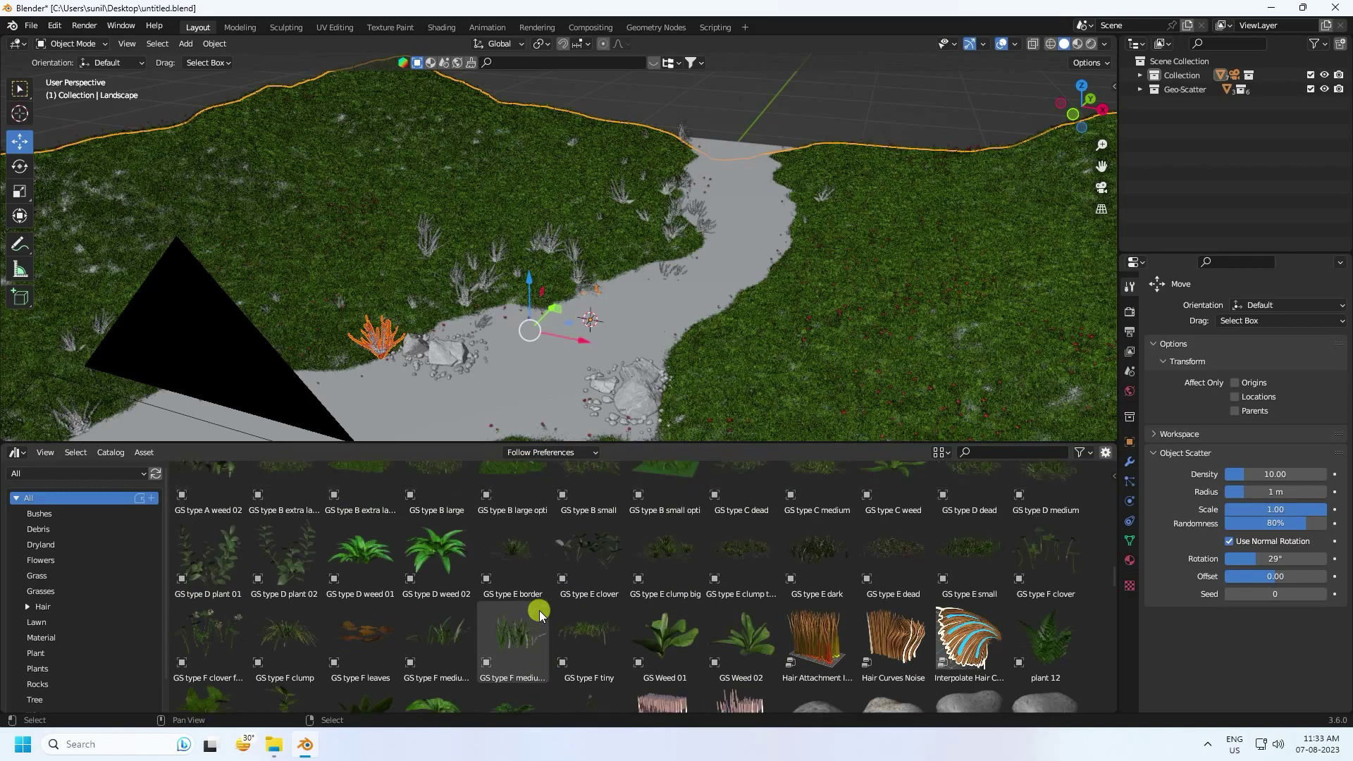
scroll(513, 617, down, 3)
scroll(513, 616, down, 10)
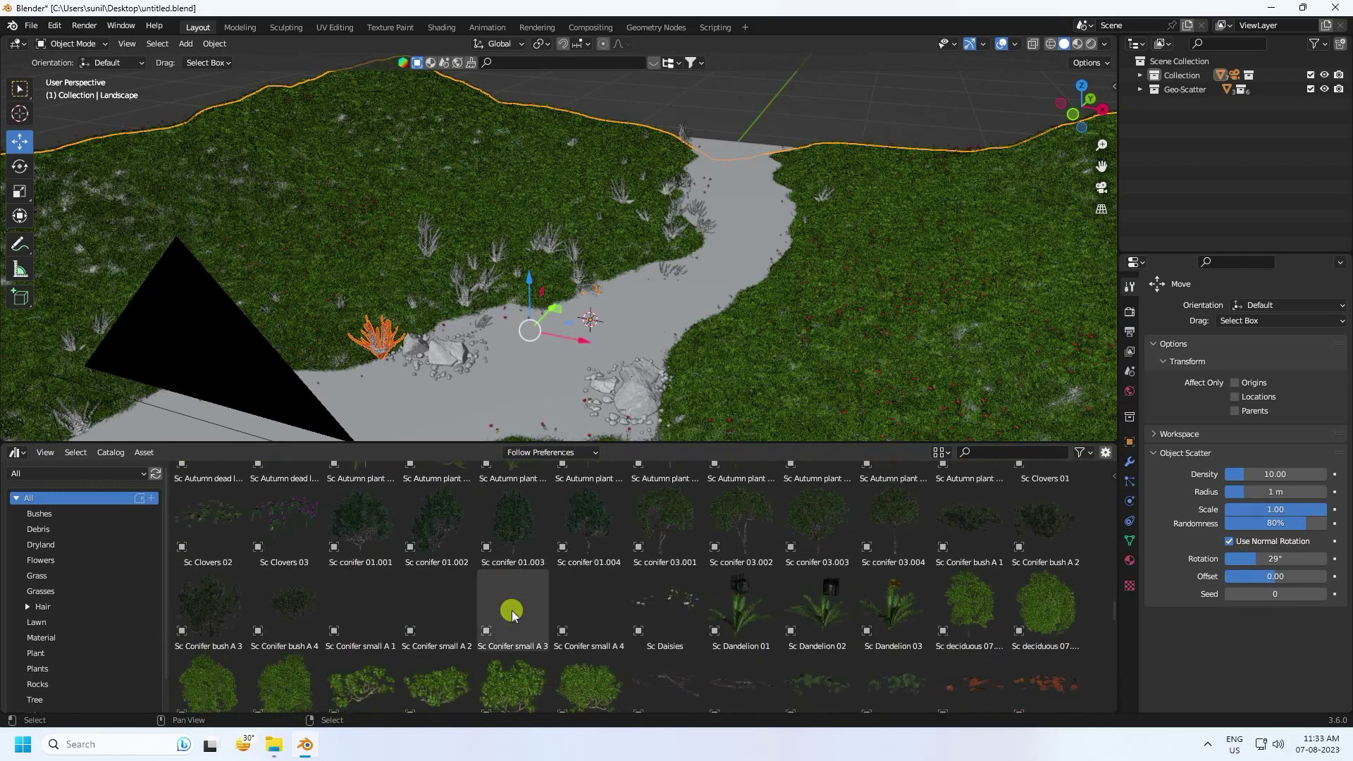
scroll(514, 615, down, 10)
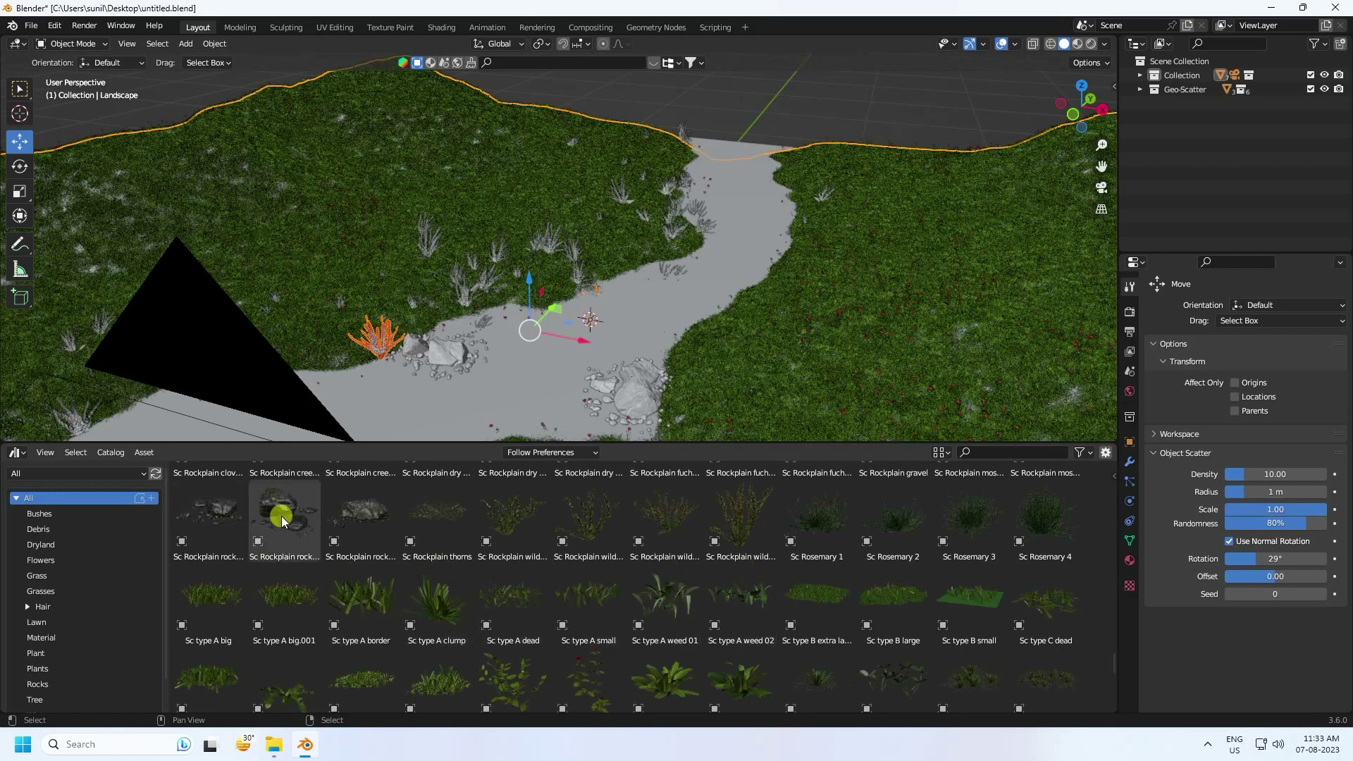
drag(281, 515, 640, 295)
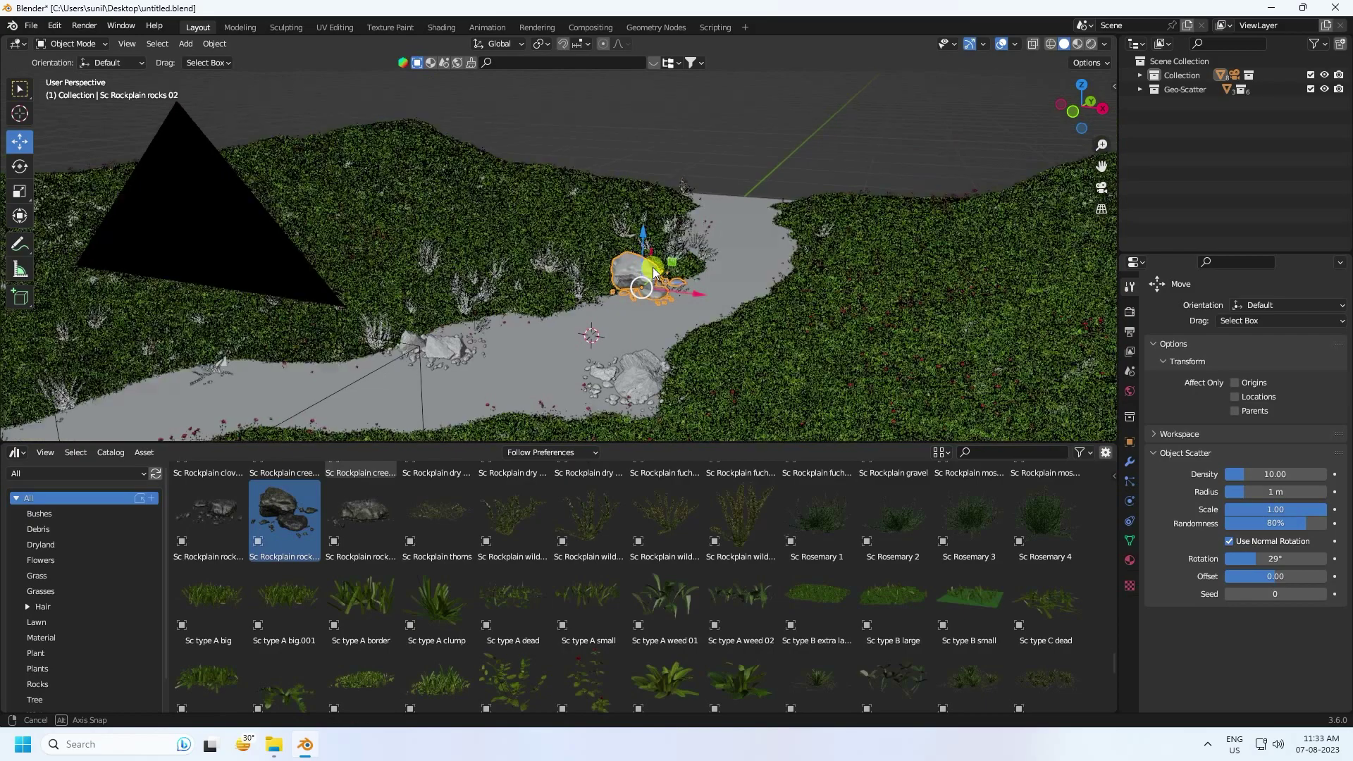
click(654, 273)
scroll(675, 269, up, 2)
drag(714, 266, 712, 289)
- Place the Sc Deciduous bush A 1 asset on the bank beside the new rocks and scale it by about 0.332
scroll(444, 619, down, 15)
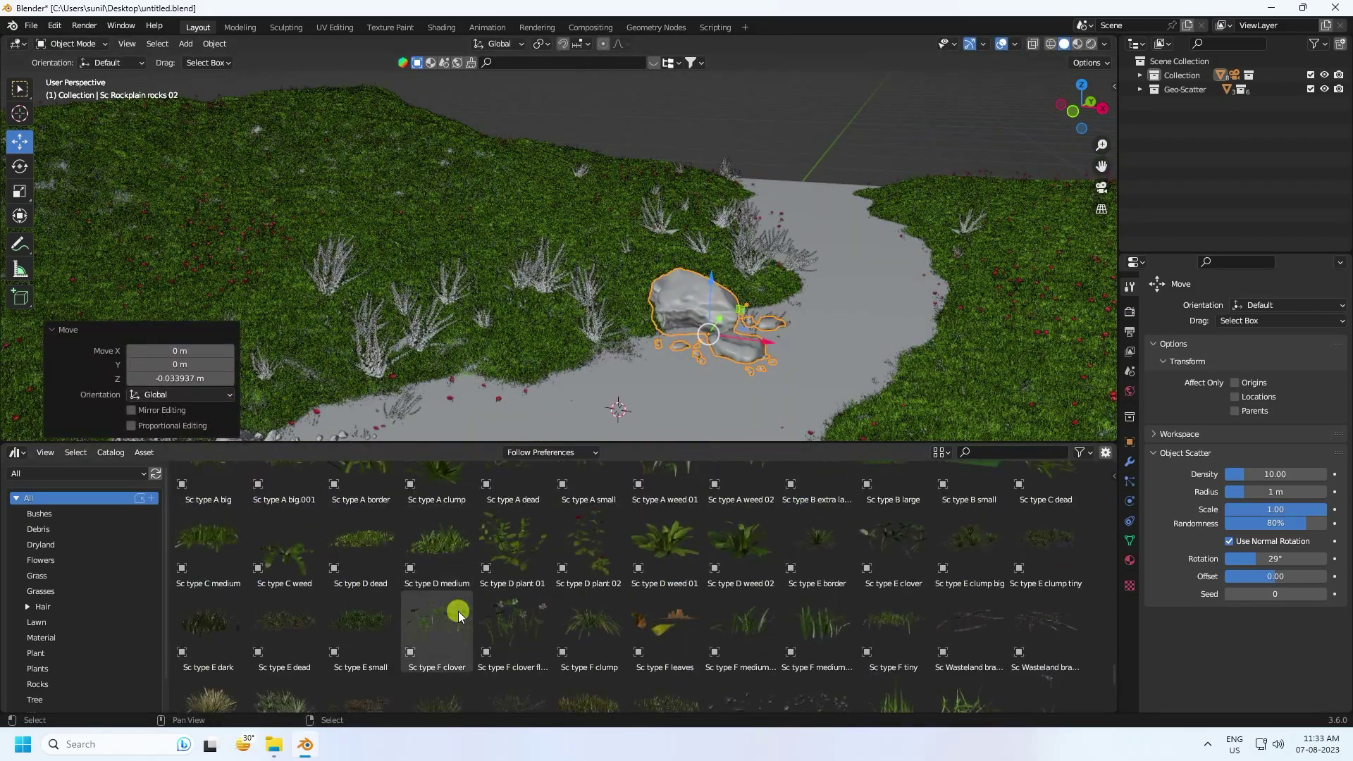
scroll(458, 611, down, 1)
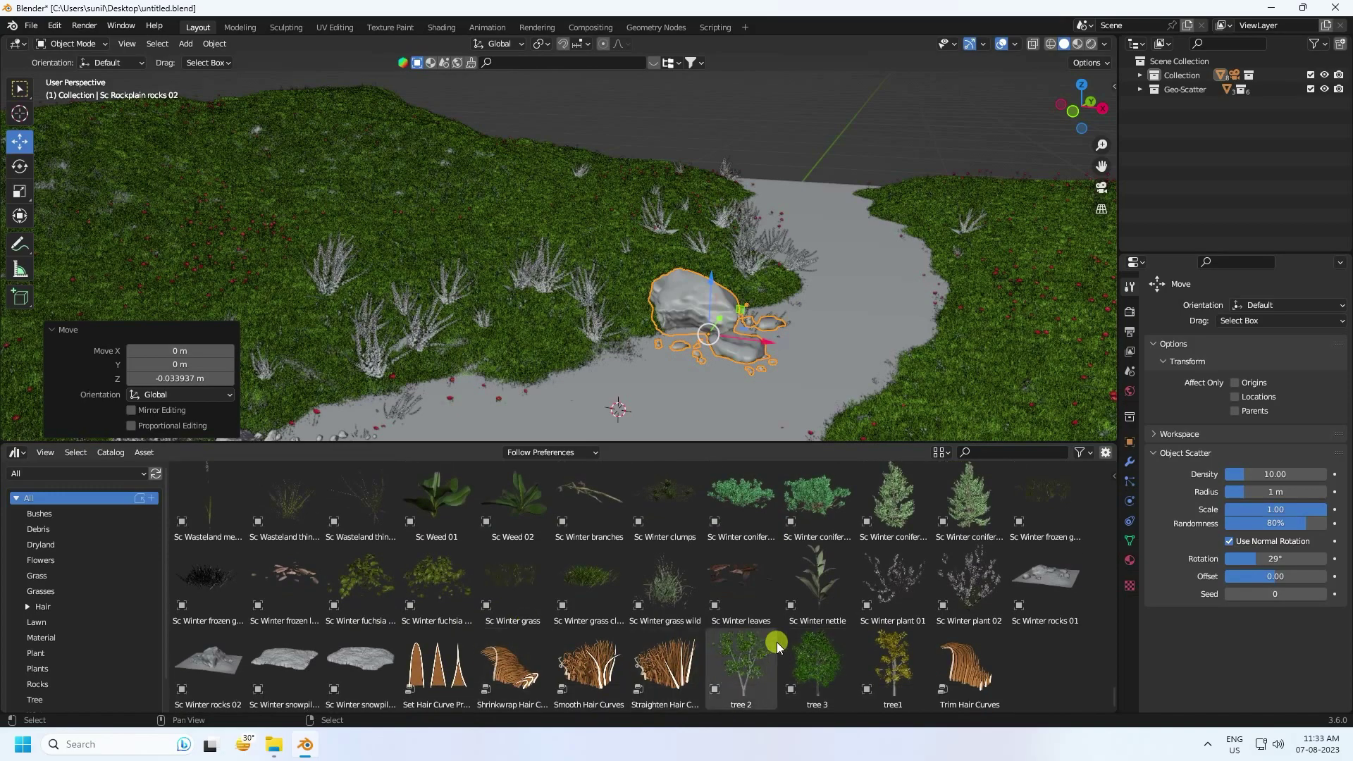
scroll(661, 639, up, 20)
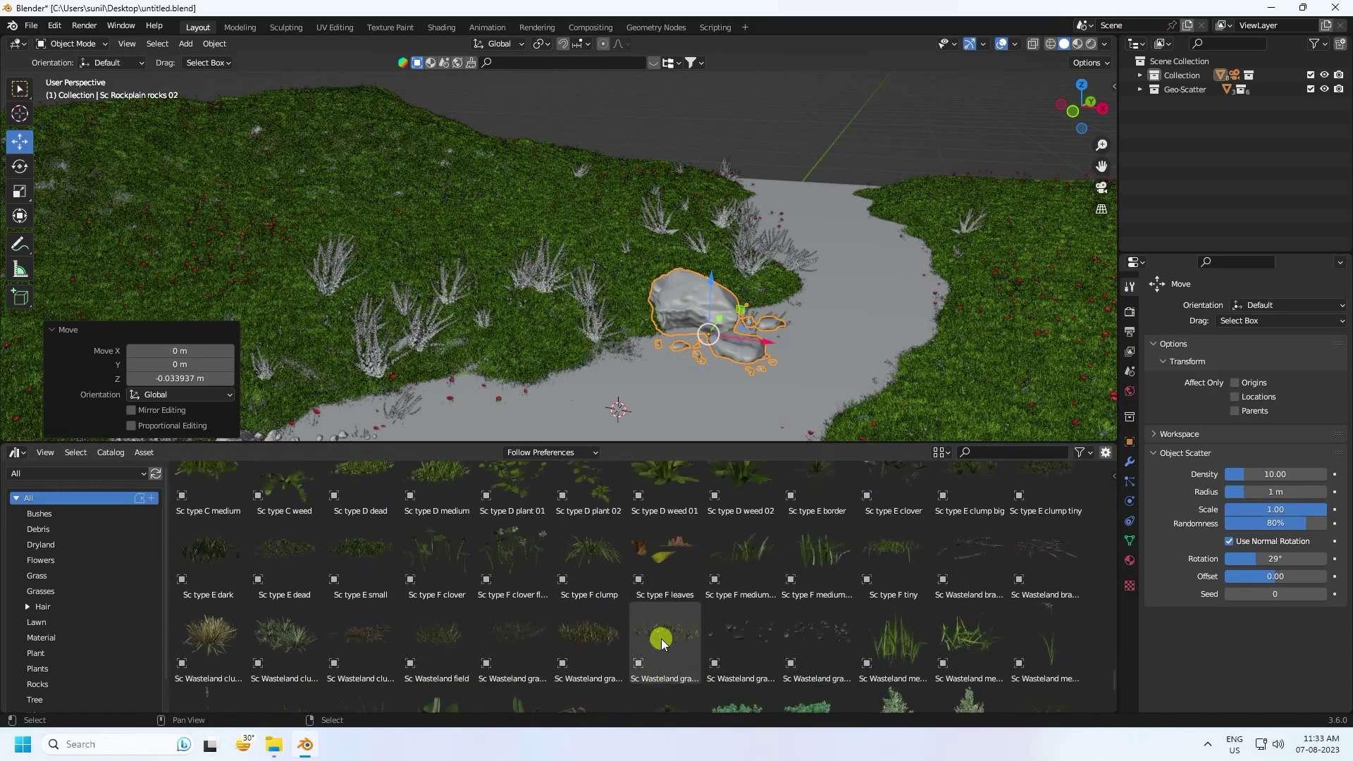
scroll(661, 640, up, 6)
scroll(661, 638, up, 2)
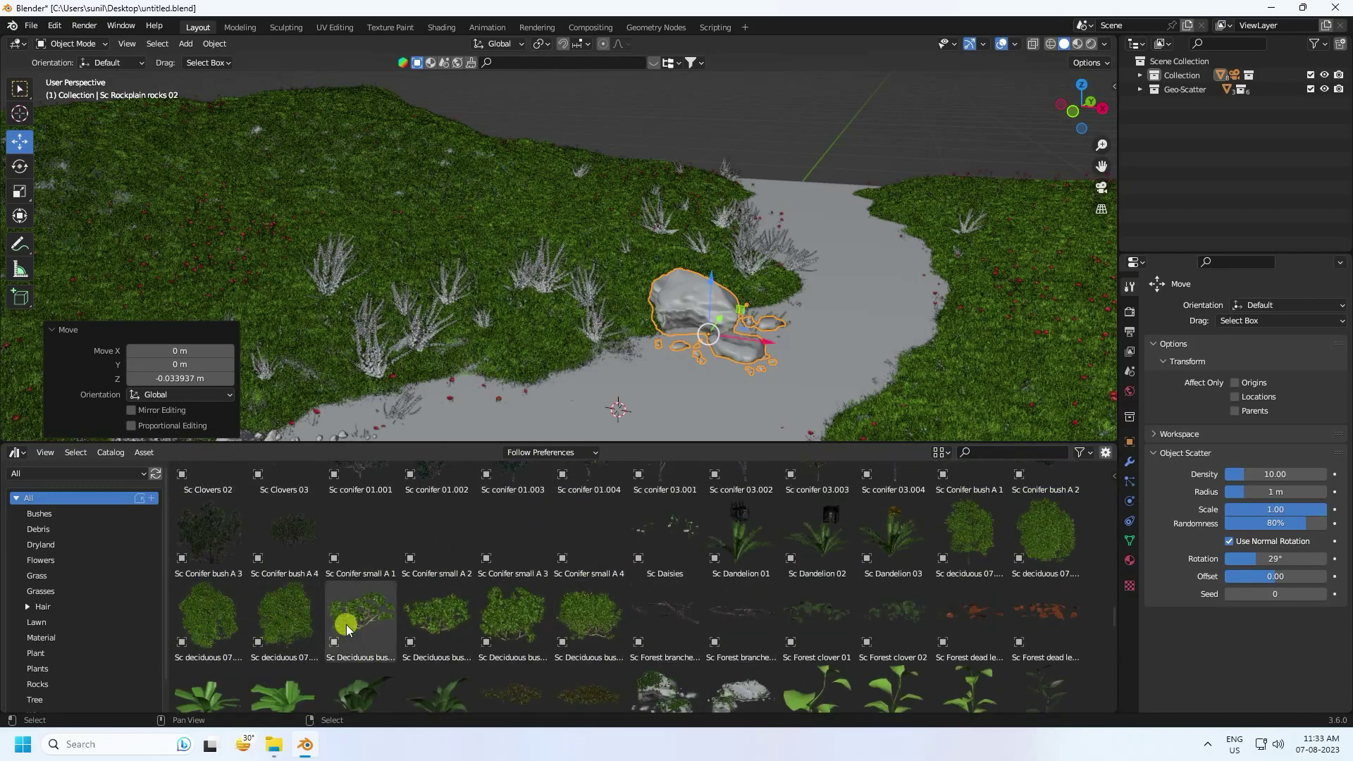
drag(364, 629, 557, 401)
middle_drag(557, 401, 794, 162)
key(s)
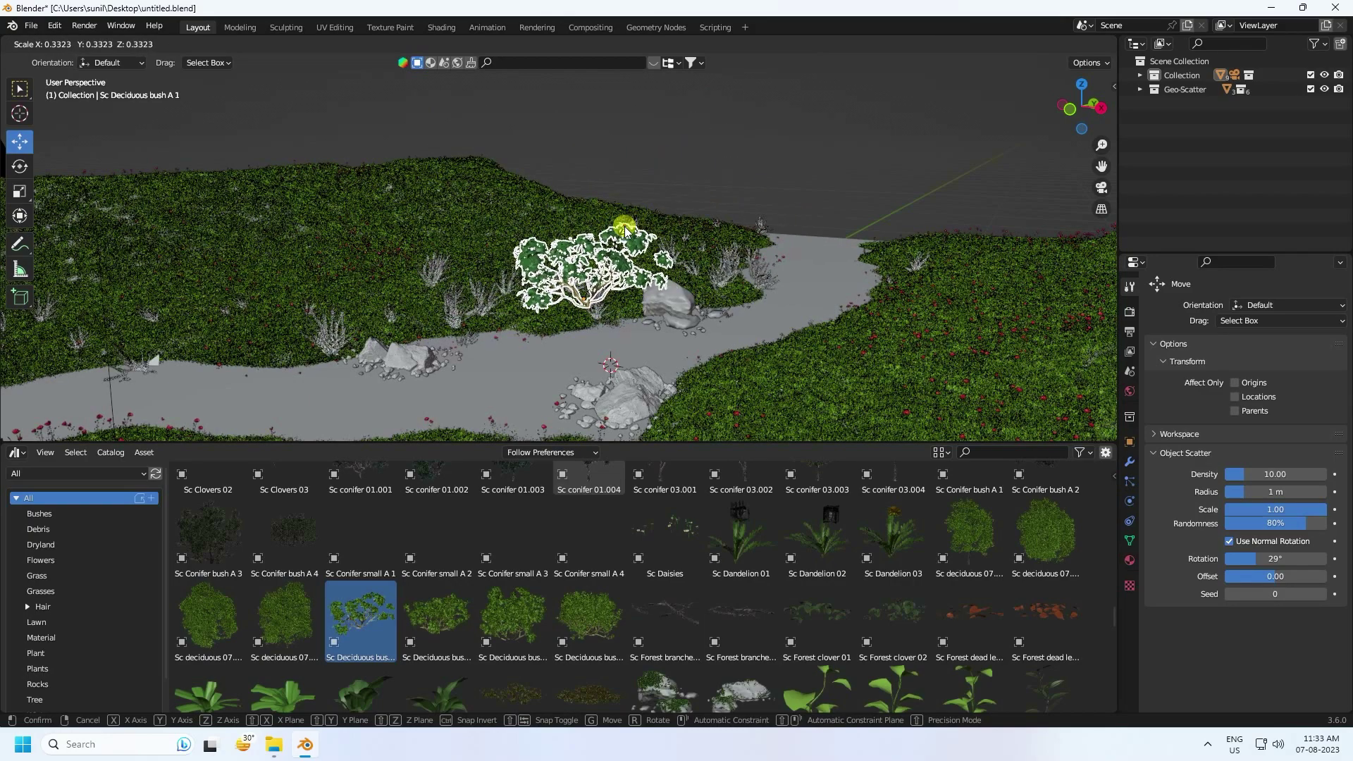
click(620, 227)
- Lower the bush about 0.128 m, scale it again by about 0.510, and raise it about 0.02 m
key(g)
key(z)
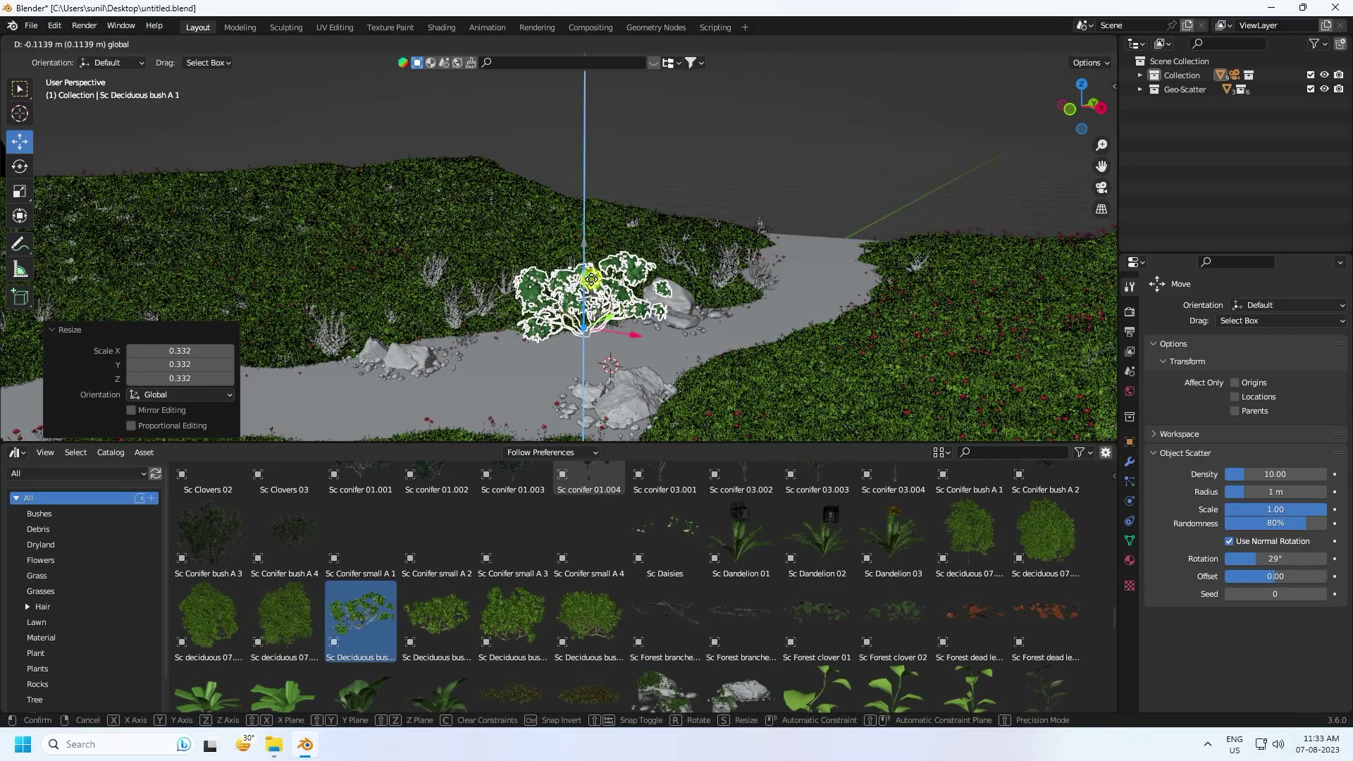
click(734, 242)
key(s)
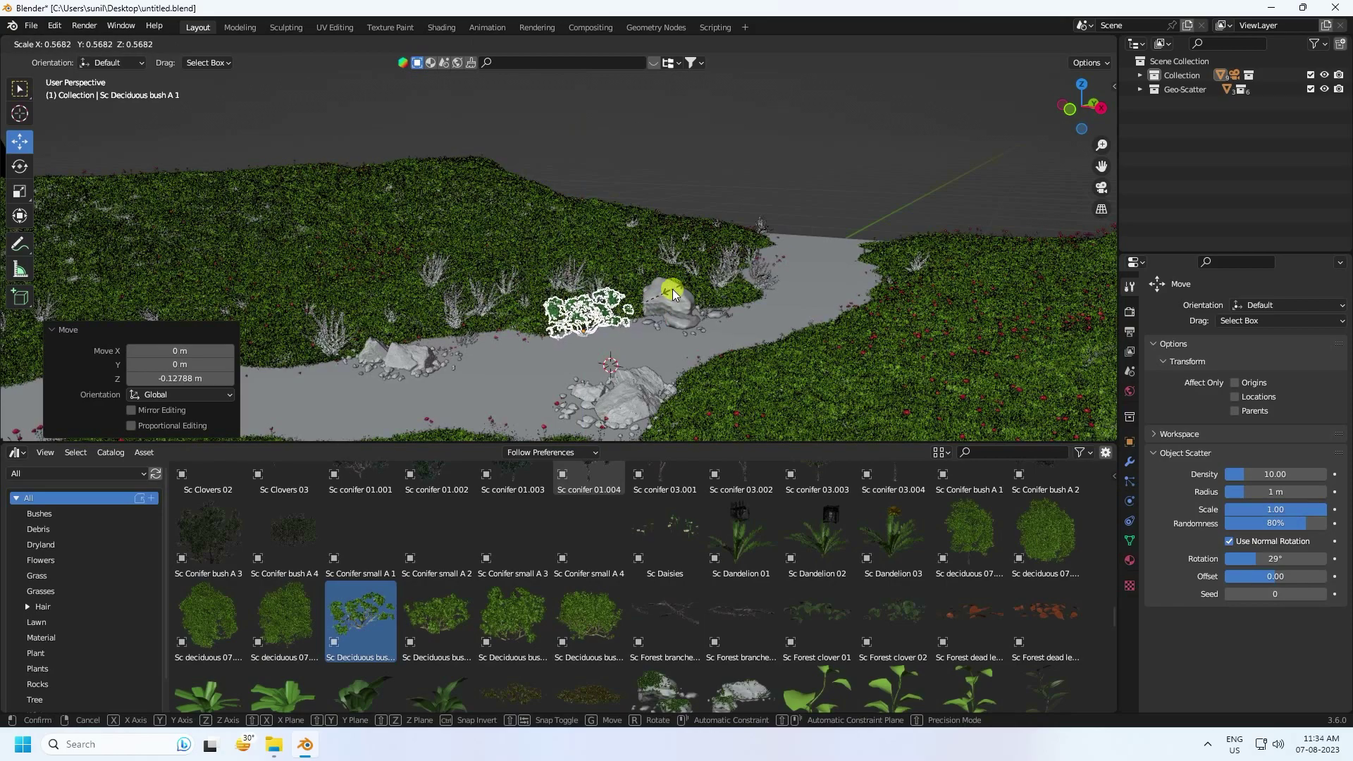
click(663, 310)
middle_drag(662, 325, 683, 352)
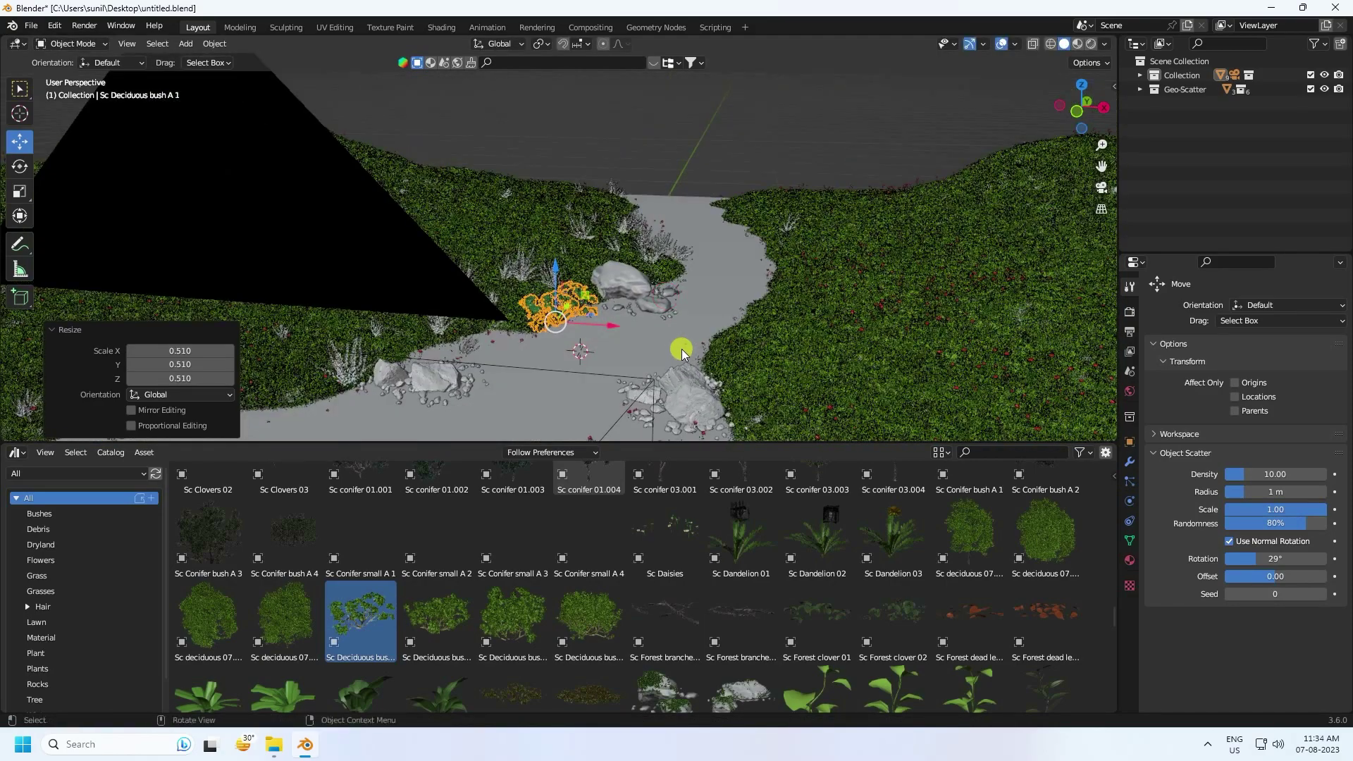
key(KP_0)
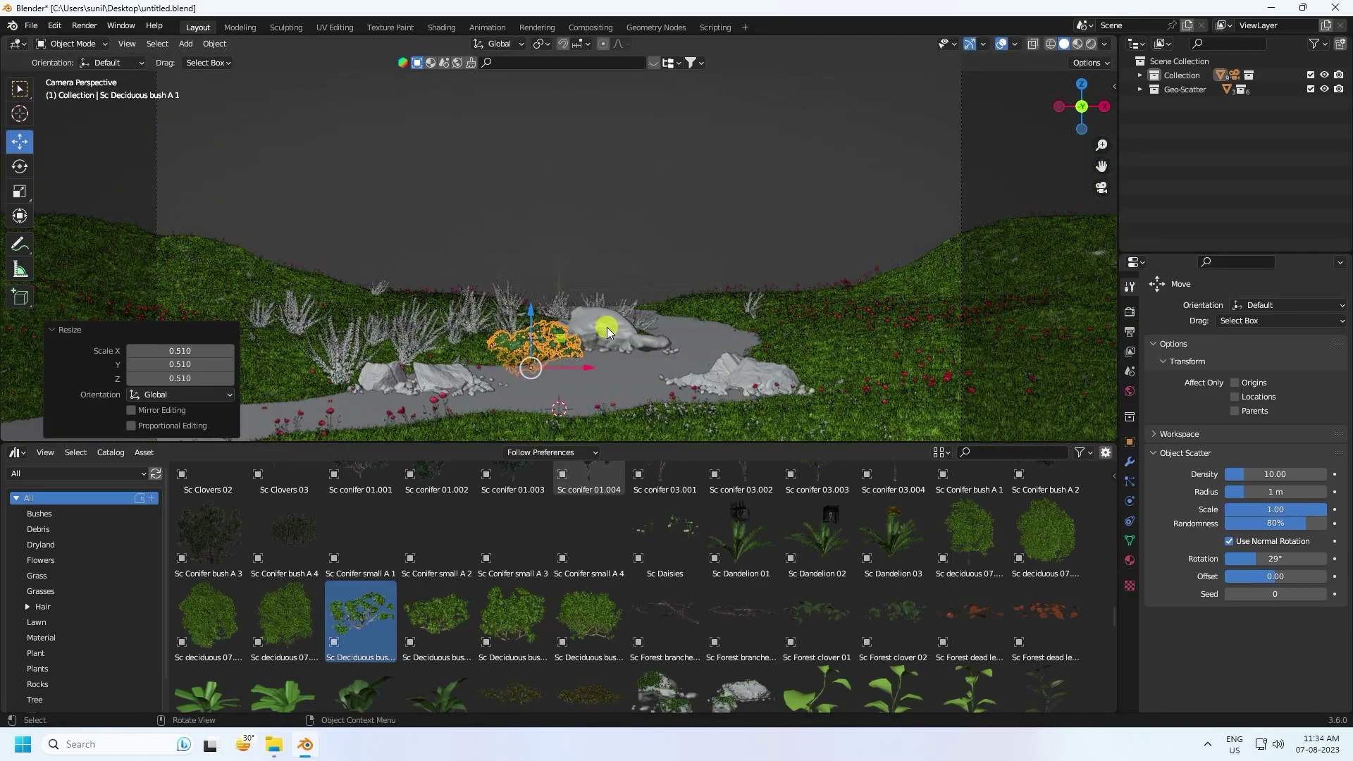
drag(531, 312, 534, 301)
- Copy the bush and move the copy horizontally about -0.33 m in X and -0.90 m in Y, beside the first rocks
middle_drag(535, 310, 592, 289)
scroll(592, 289, up, 4)
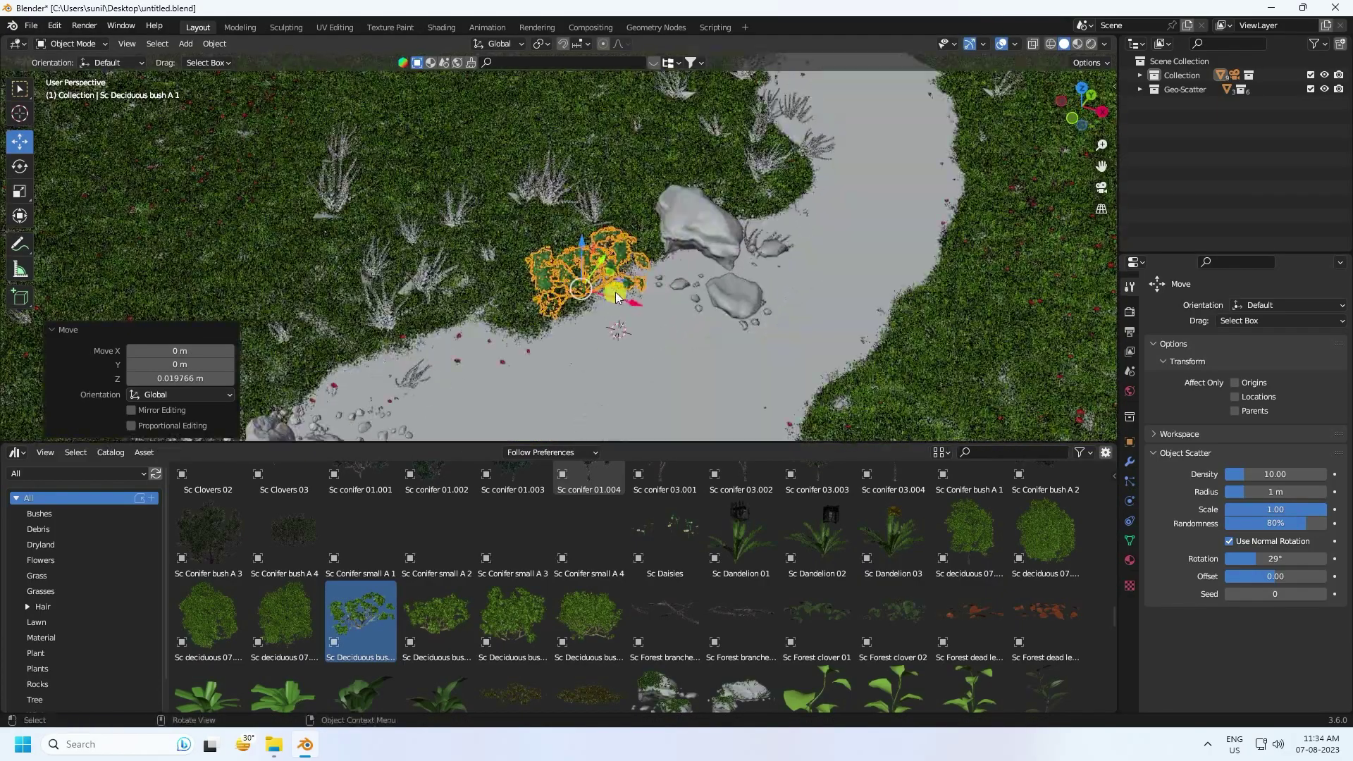
key(ctrl+v)
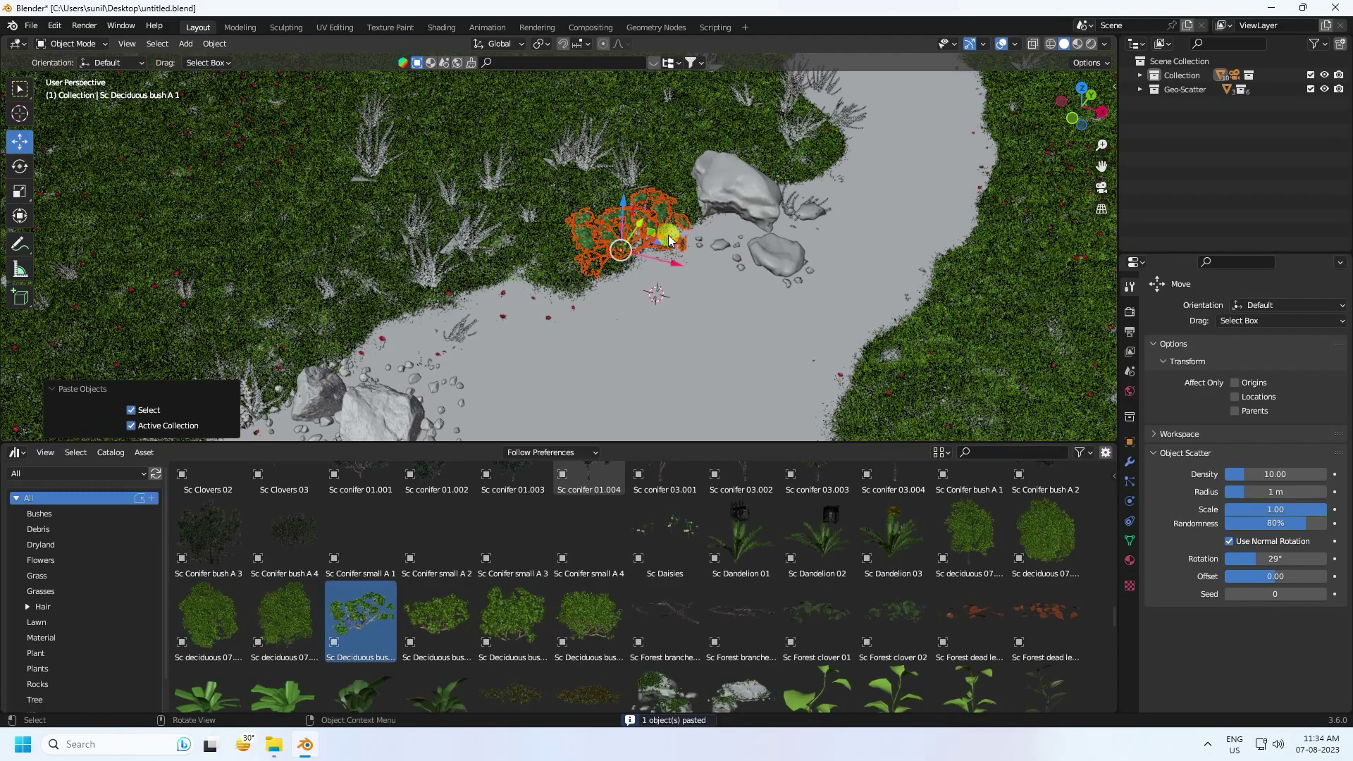
scroll(645, 227, down, 2)
key(KP_7)
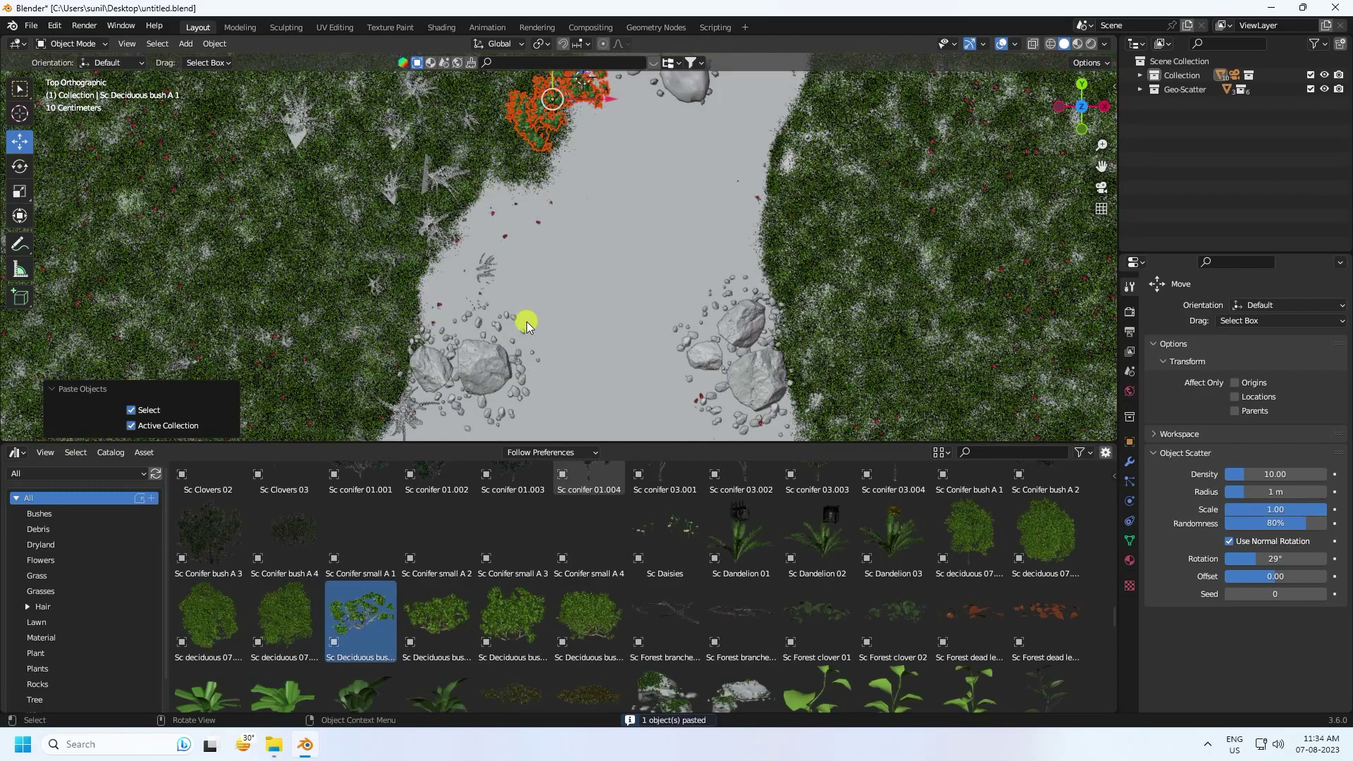
scroll(585, 95, down, 2)
key(g)
key(shift+z)
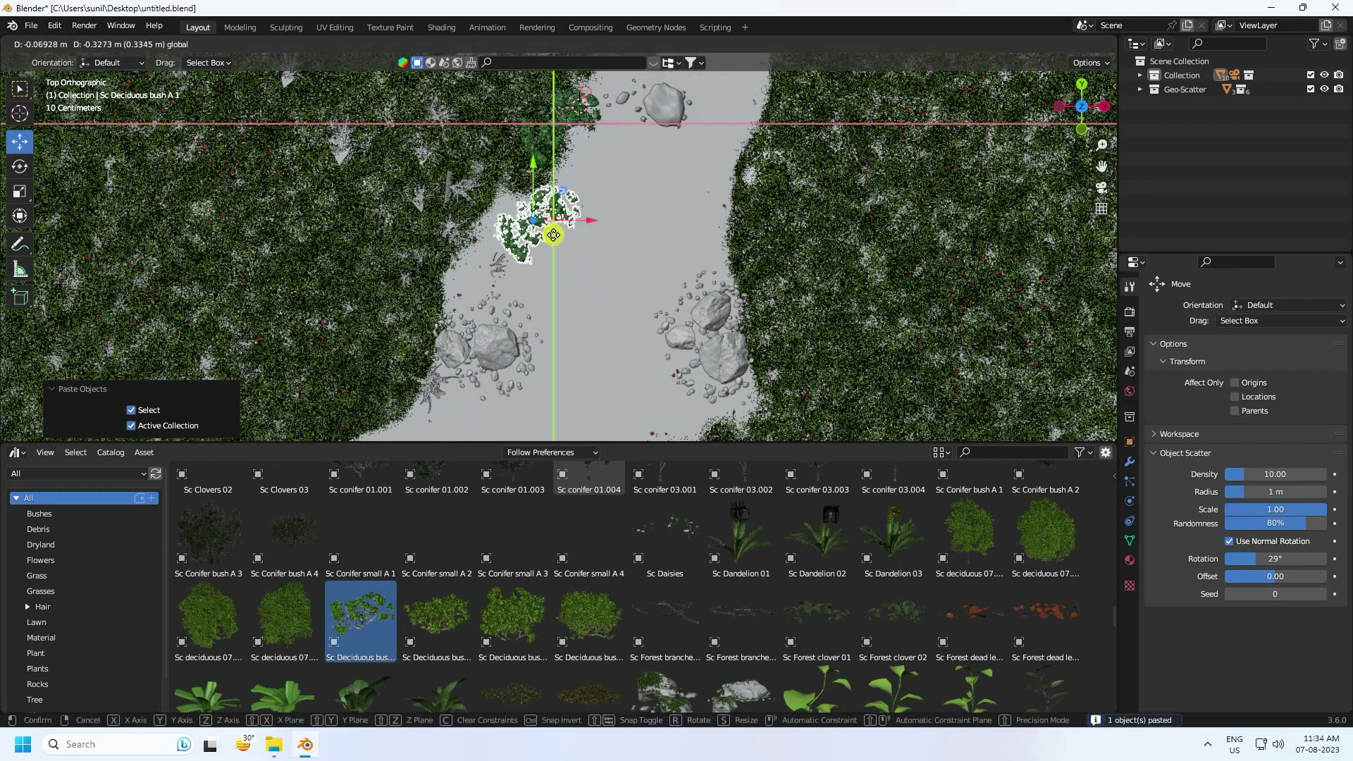
click(457, 387)
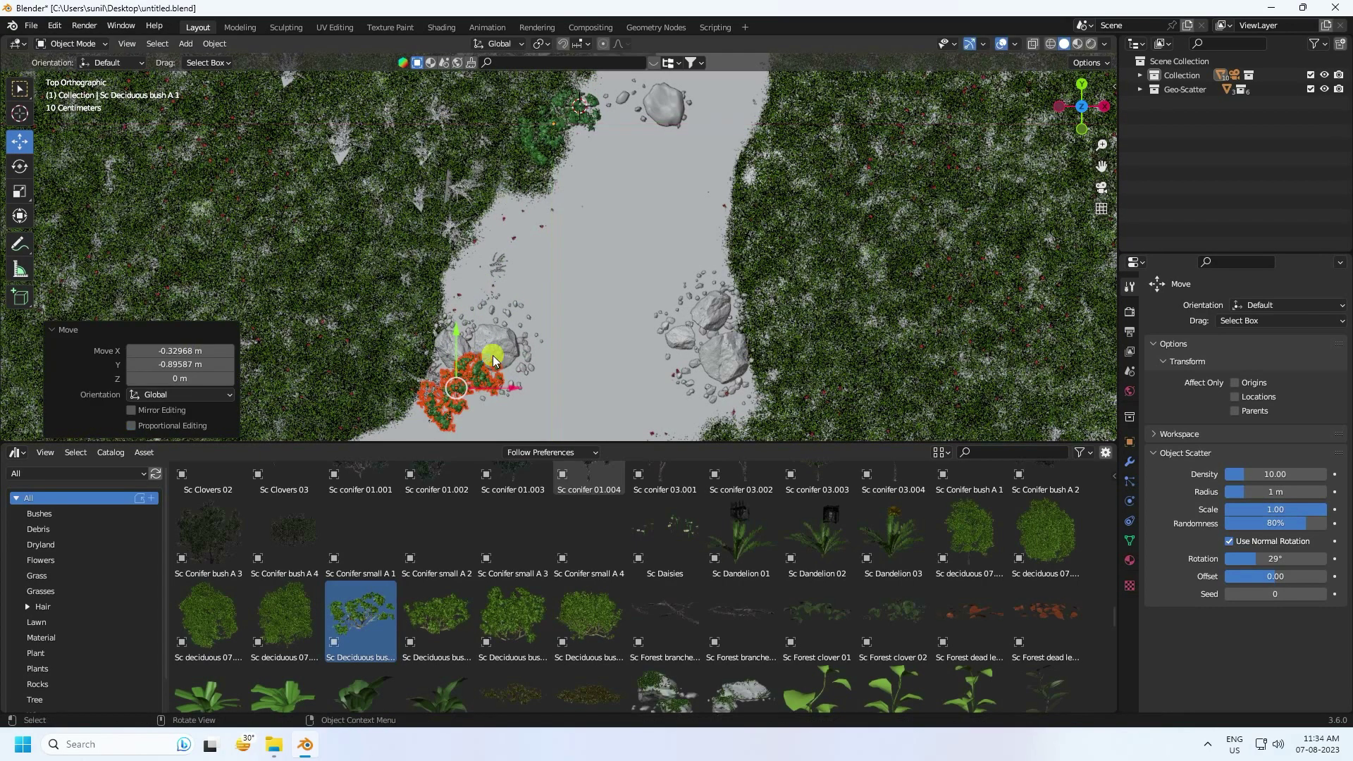
- Rotate the copied bush about -184° around Z and show the camera view in rendered shading
drag(494, 349, 620, 274)
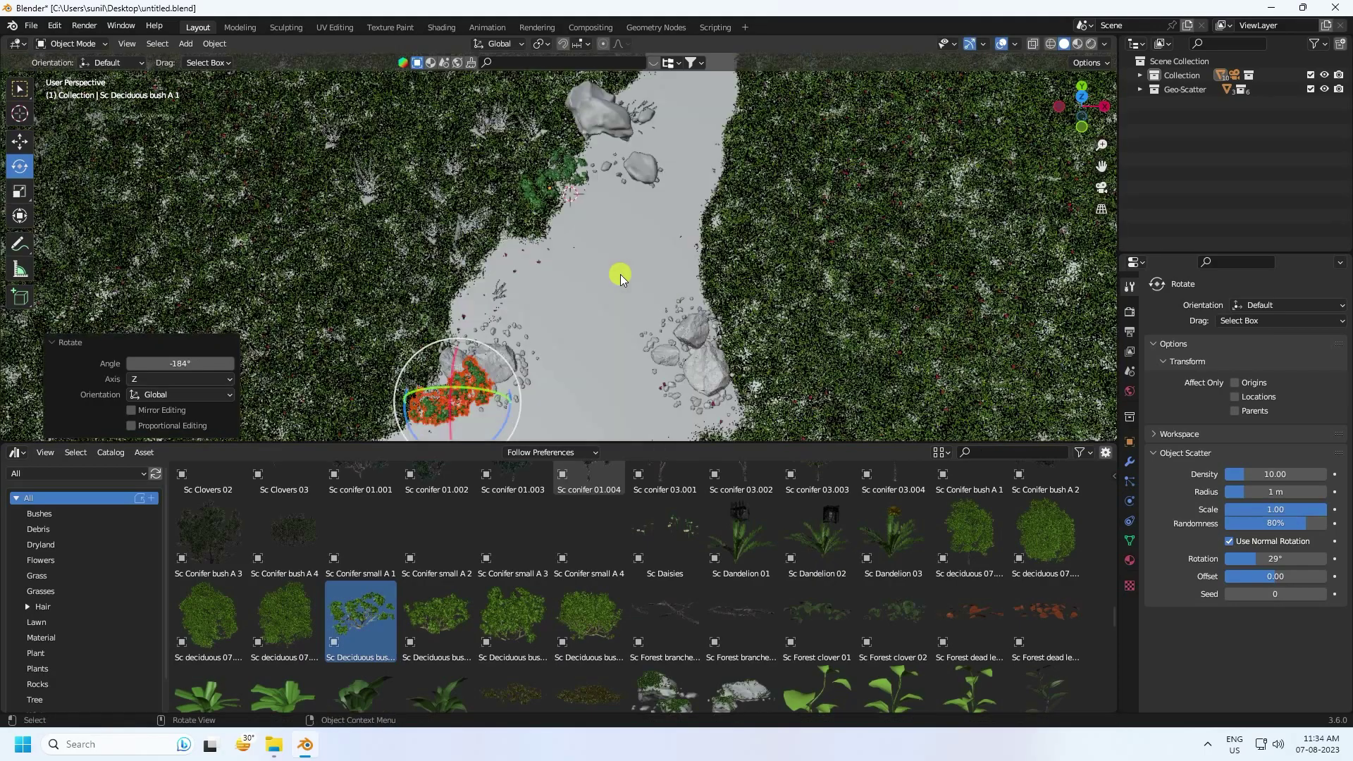
key(KP_0)
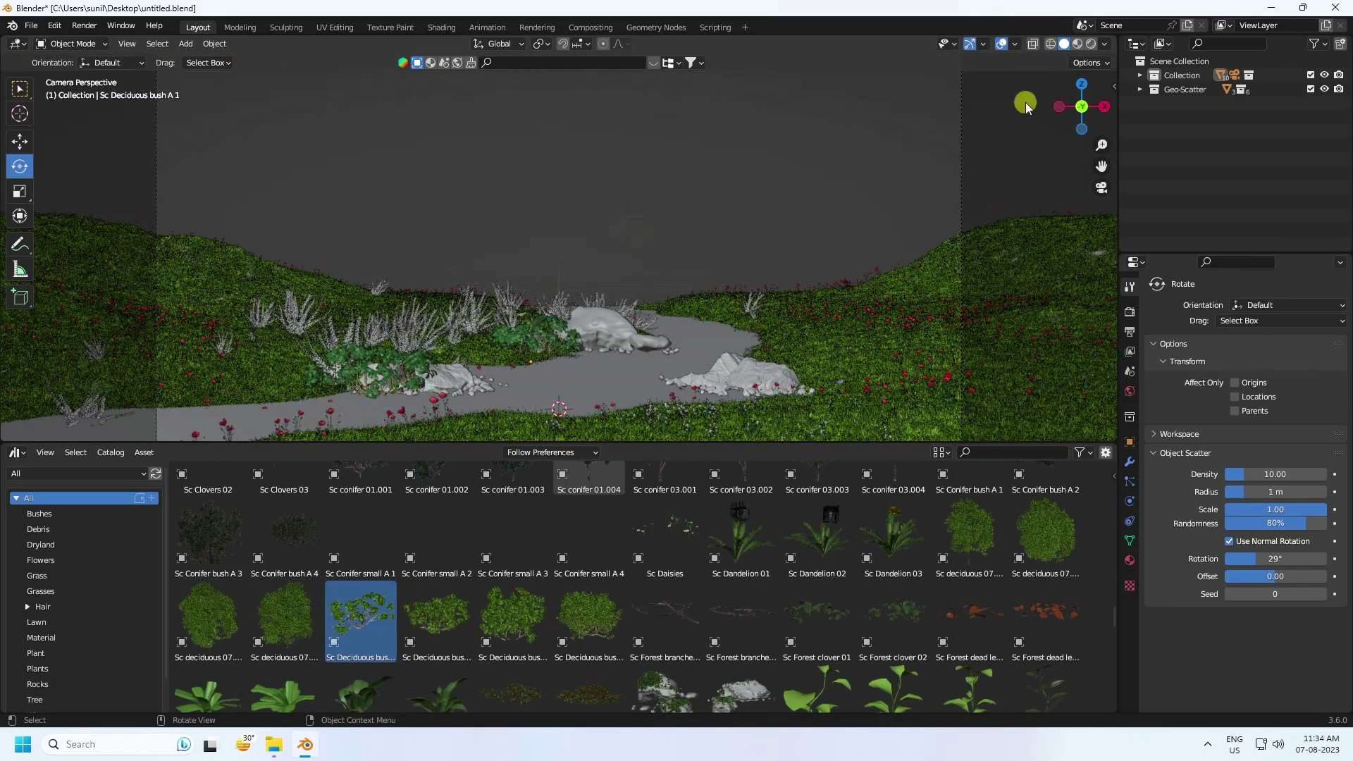
click(1092, 42)
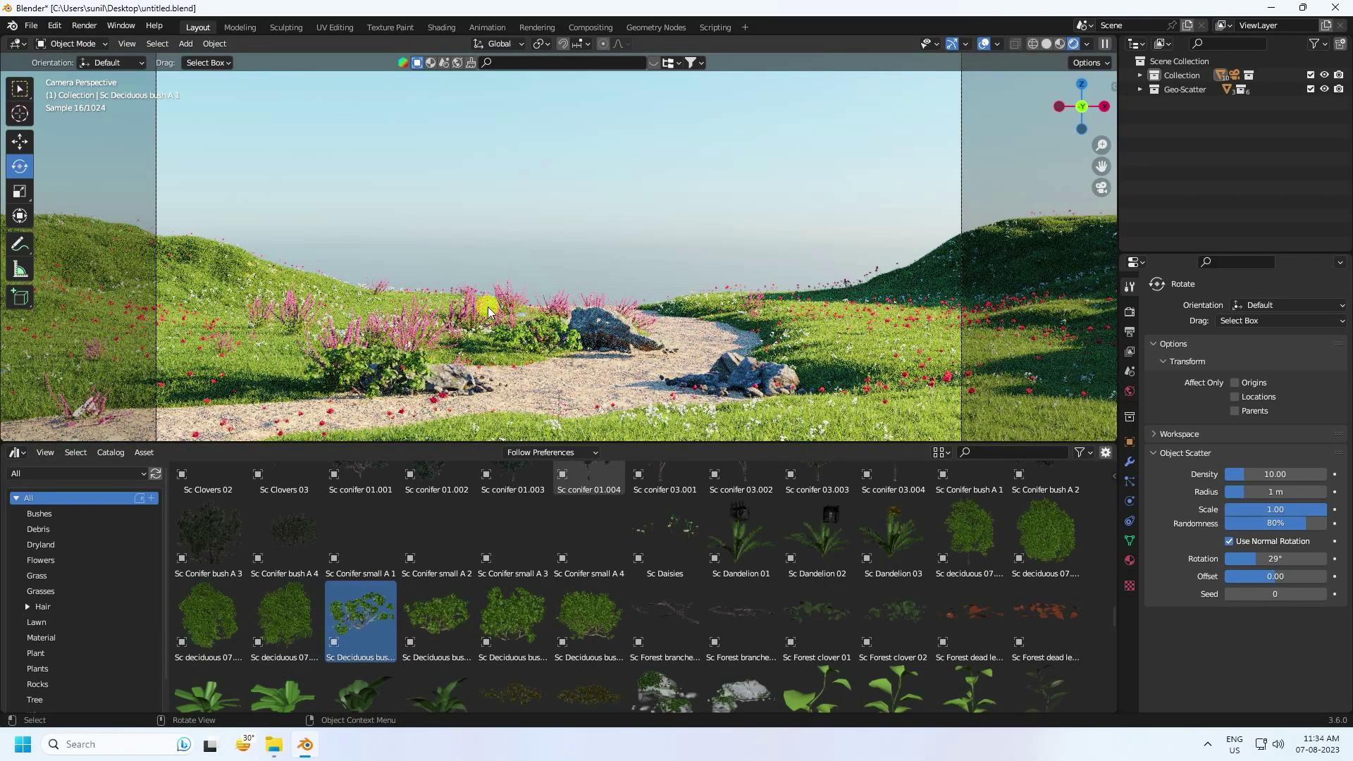
- Place the flower 17 C asset at the path's edge near the first bush and return to solid shading
scroll(558, 607, up, 1)
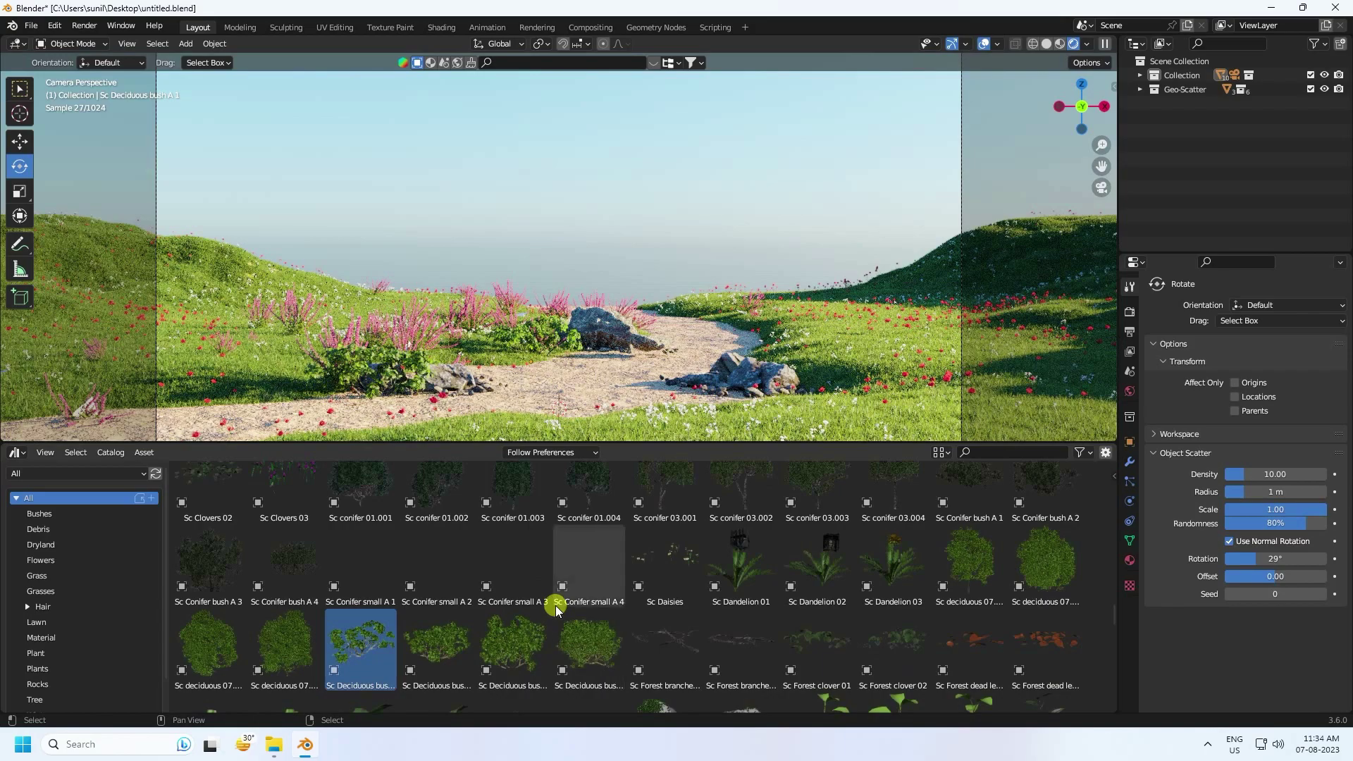
scroll(605, 592, up, 15)
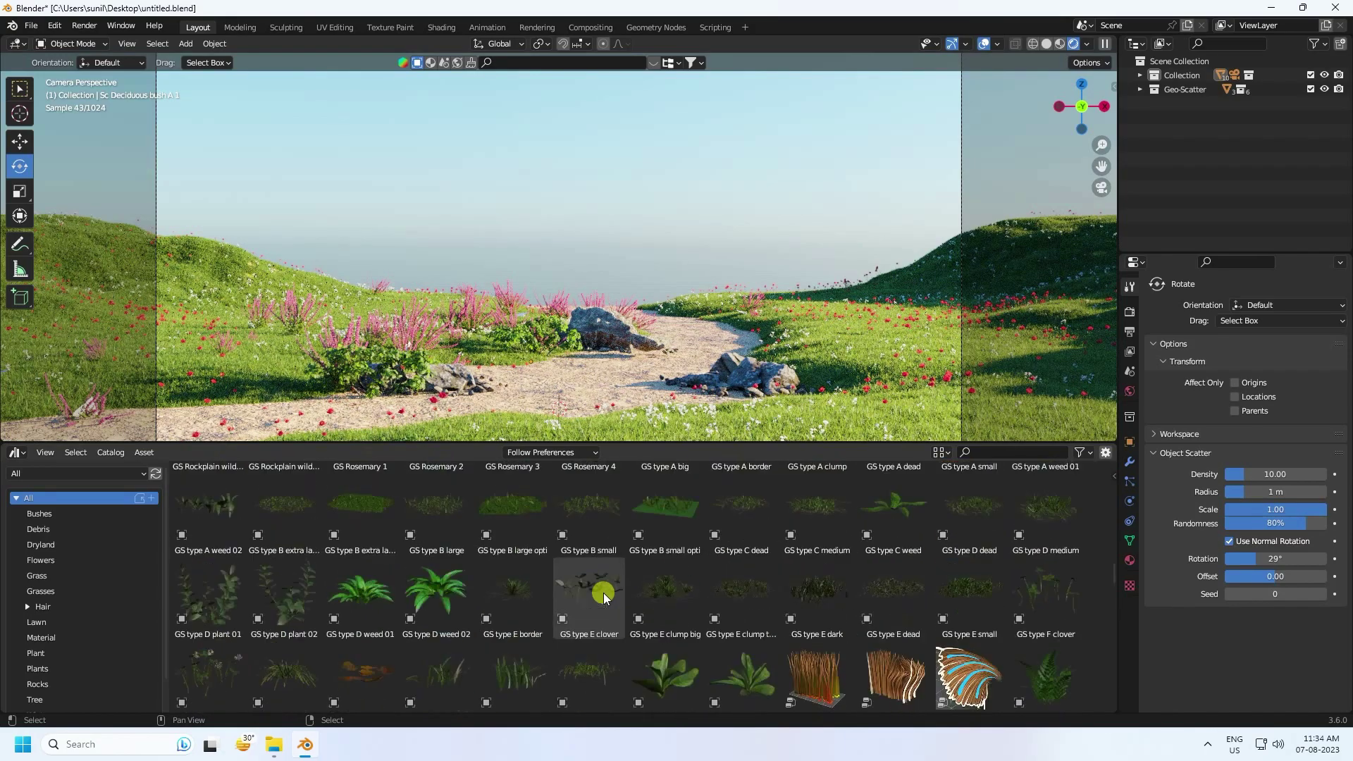
scroll(605, 596, up, 10)
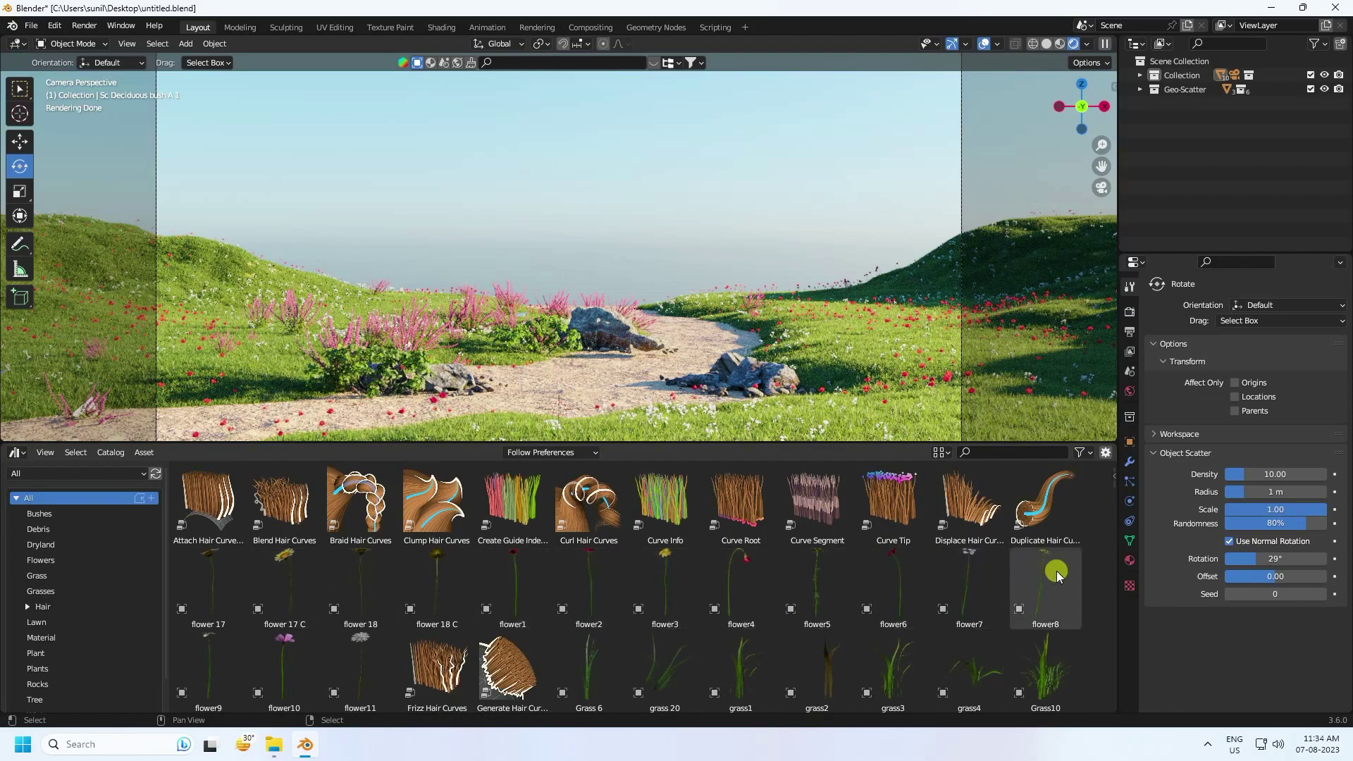
drag(285, 580, 510, 371)
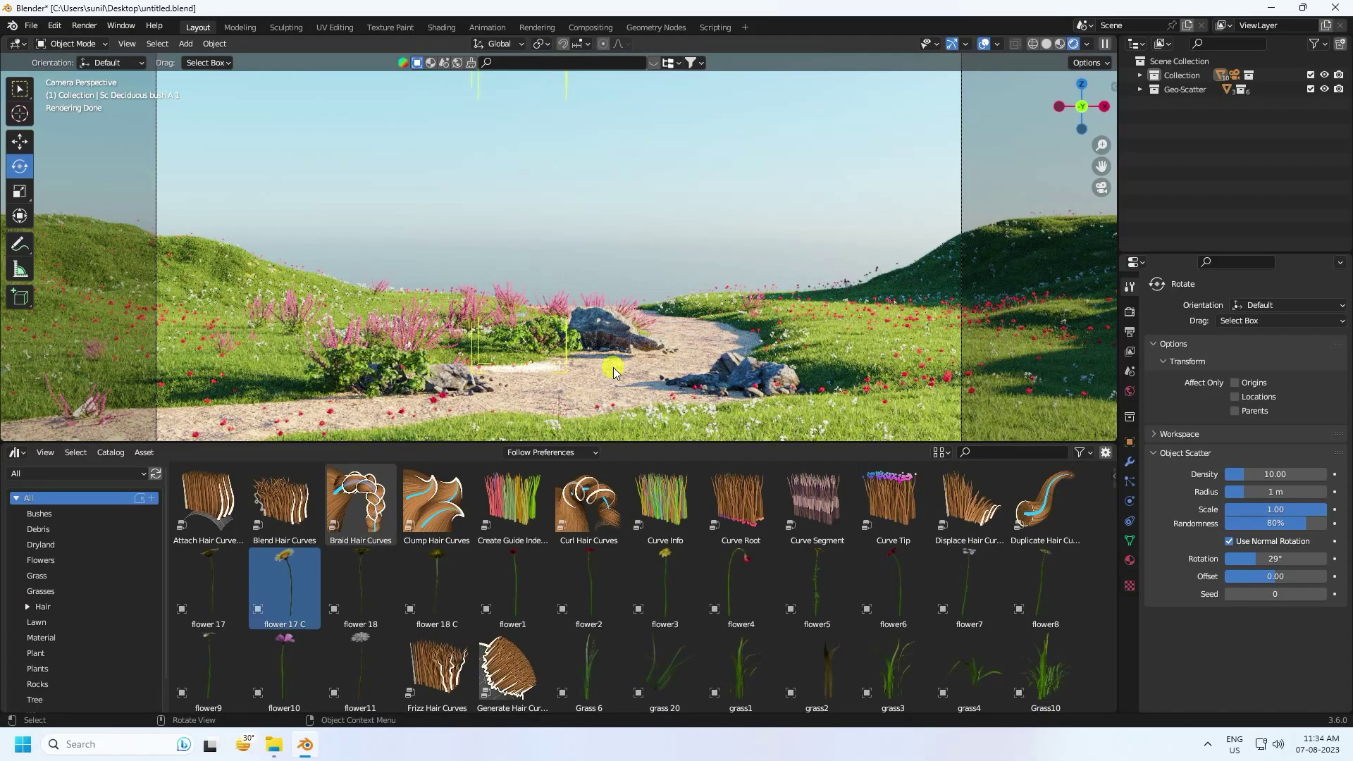
drag(613, 372, 604, 369)
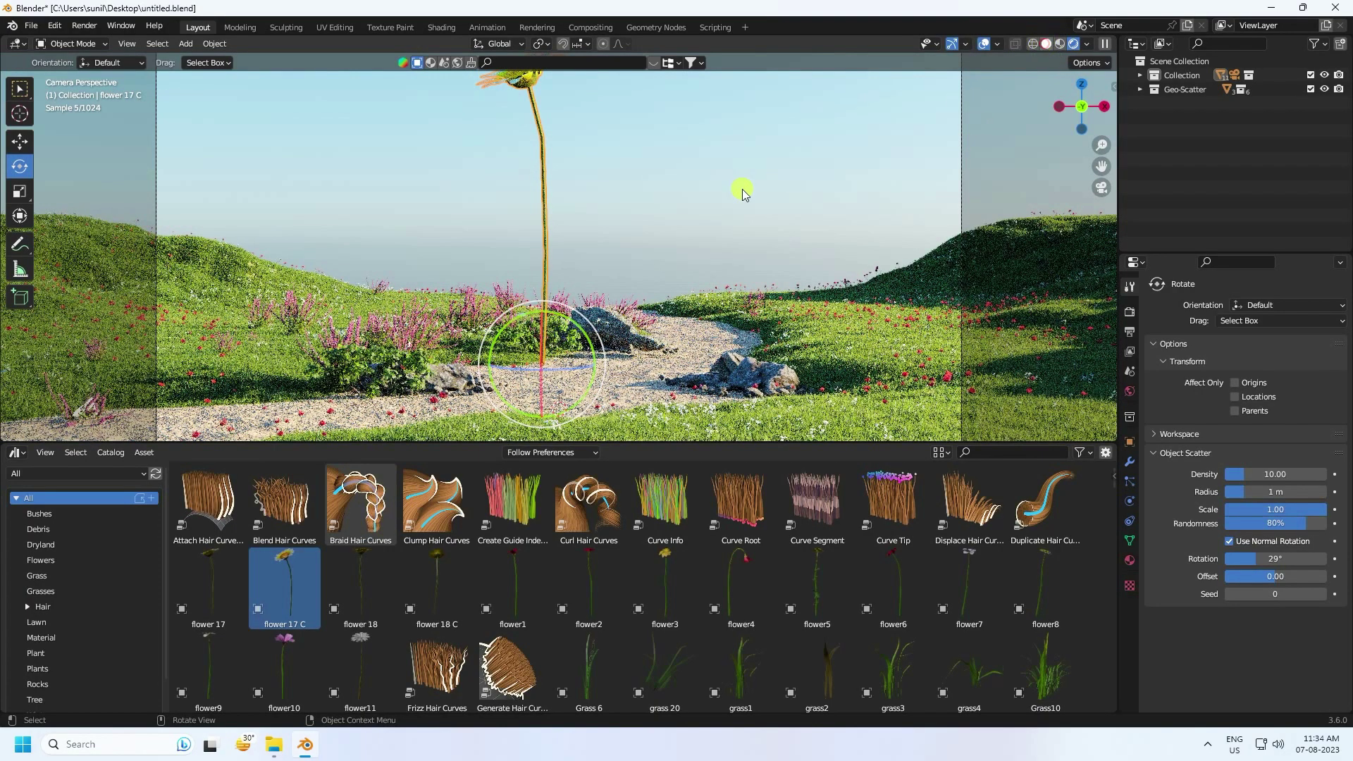
key(z)
middle_drag(742, 194, 644, 226)
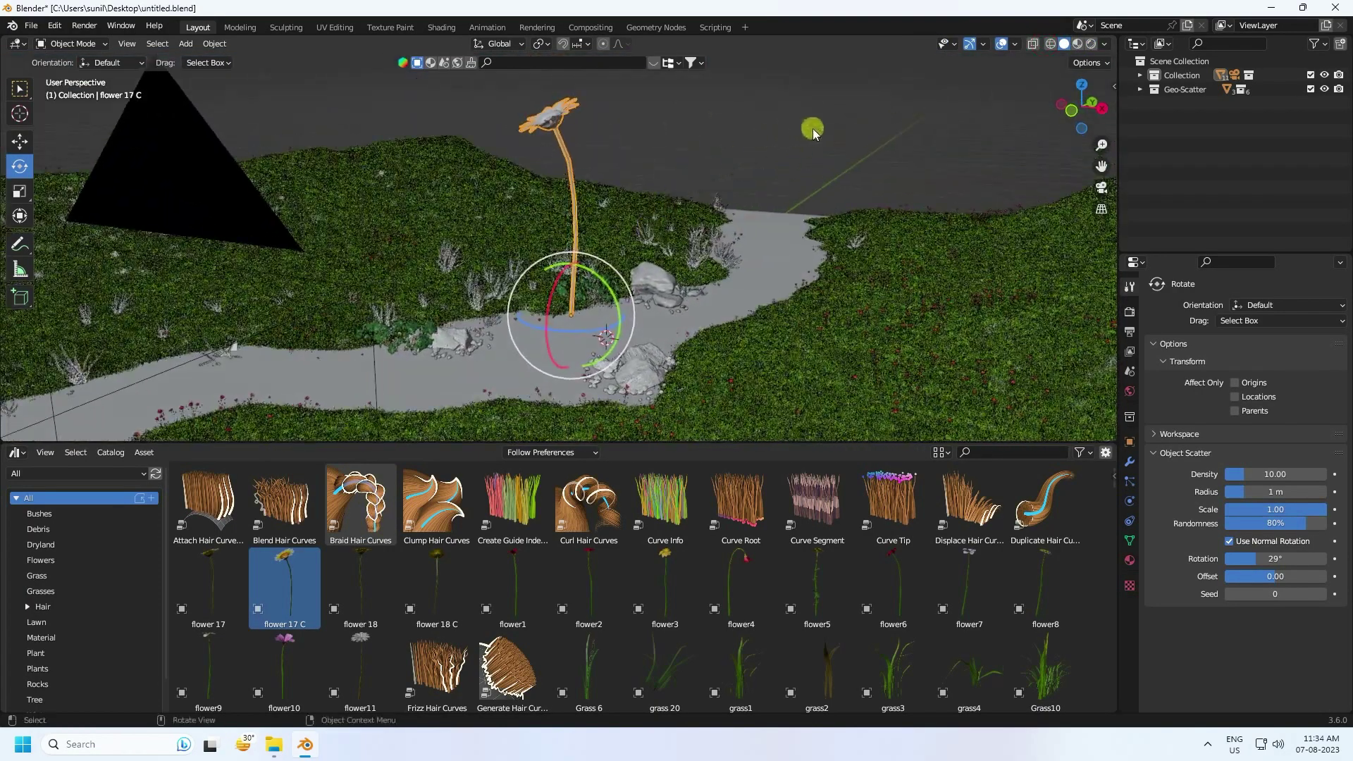
- Scale flower 17 C down by about 0.159 and again by about 0.827
key(s)
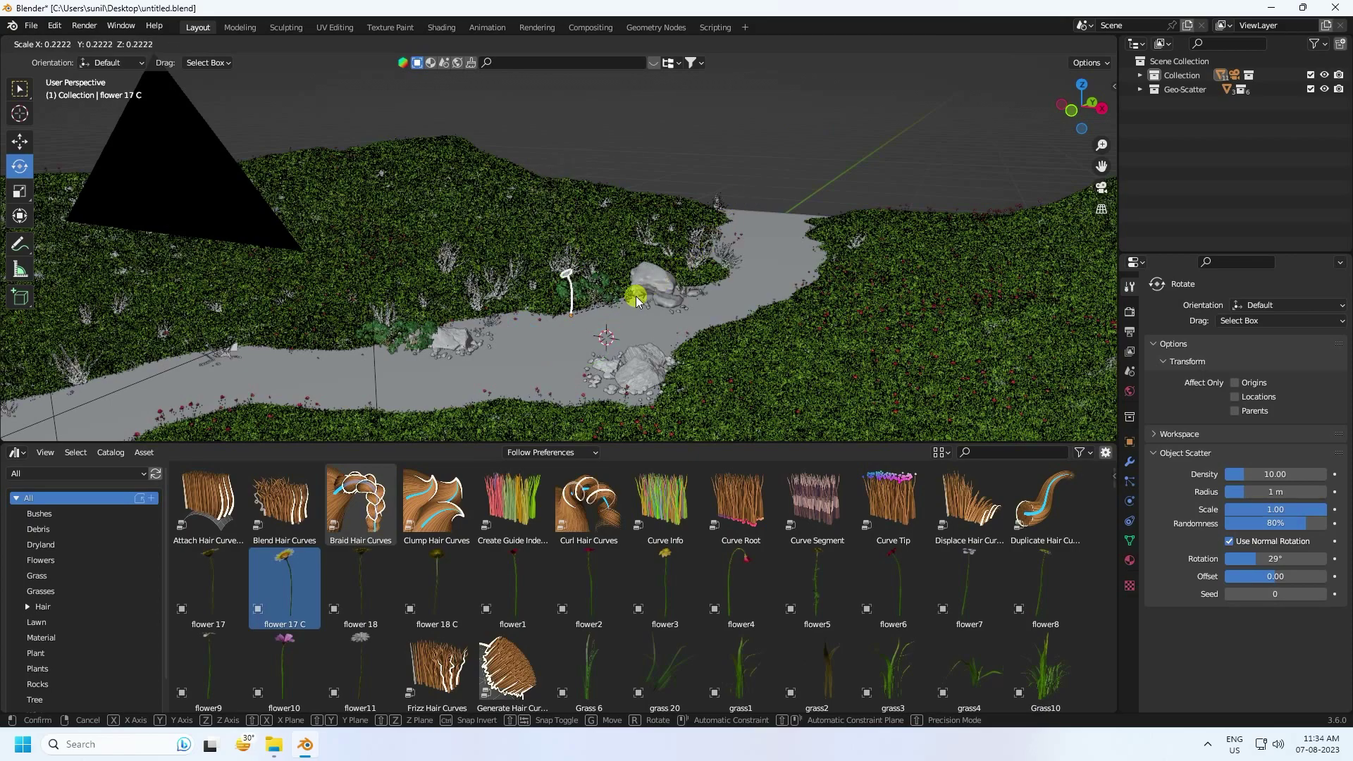
click(616, 297)
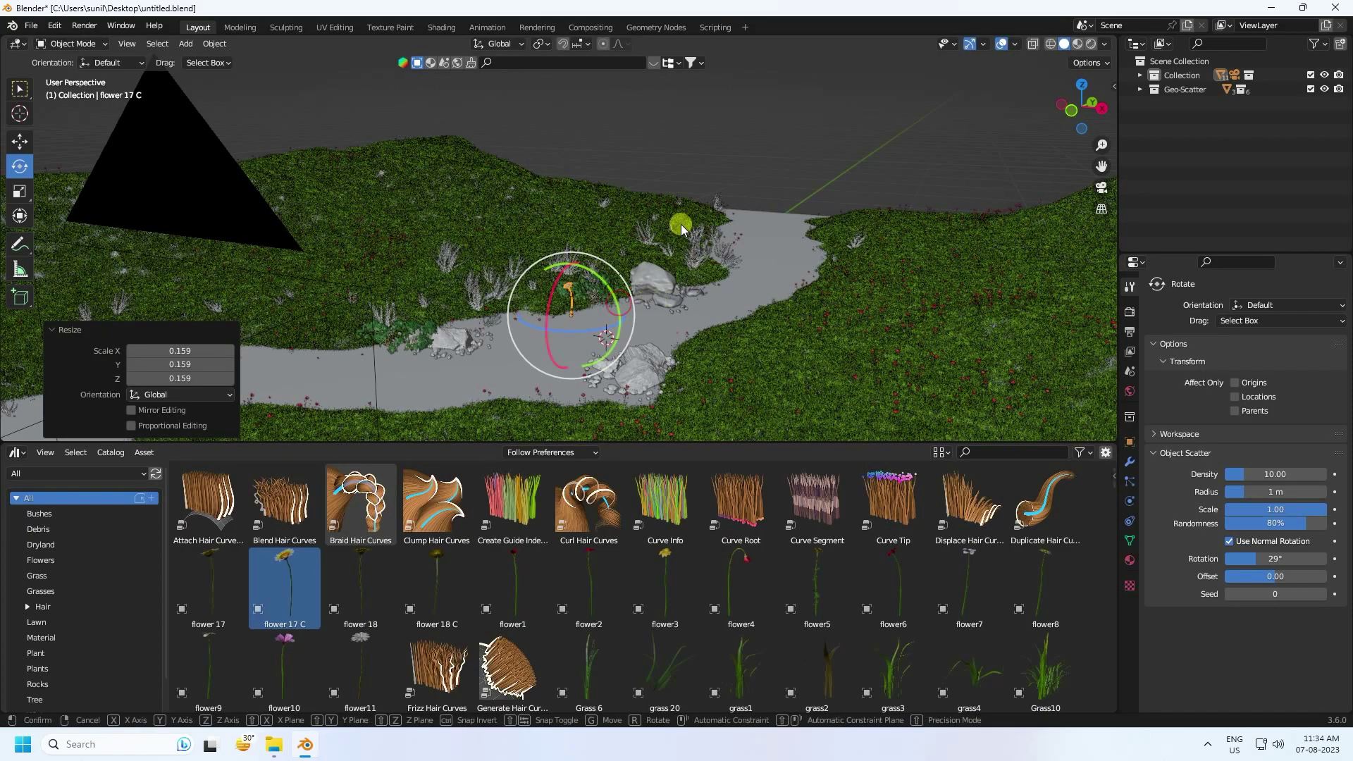
key(s)
click(670, 252)
- Scatter flower 17 C over the landscape with Scatter Objects, painting strokes along both path banks and across the slopes on either side
middle_drag(695, 212, 664, 298)
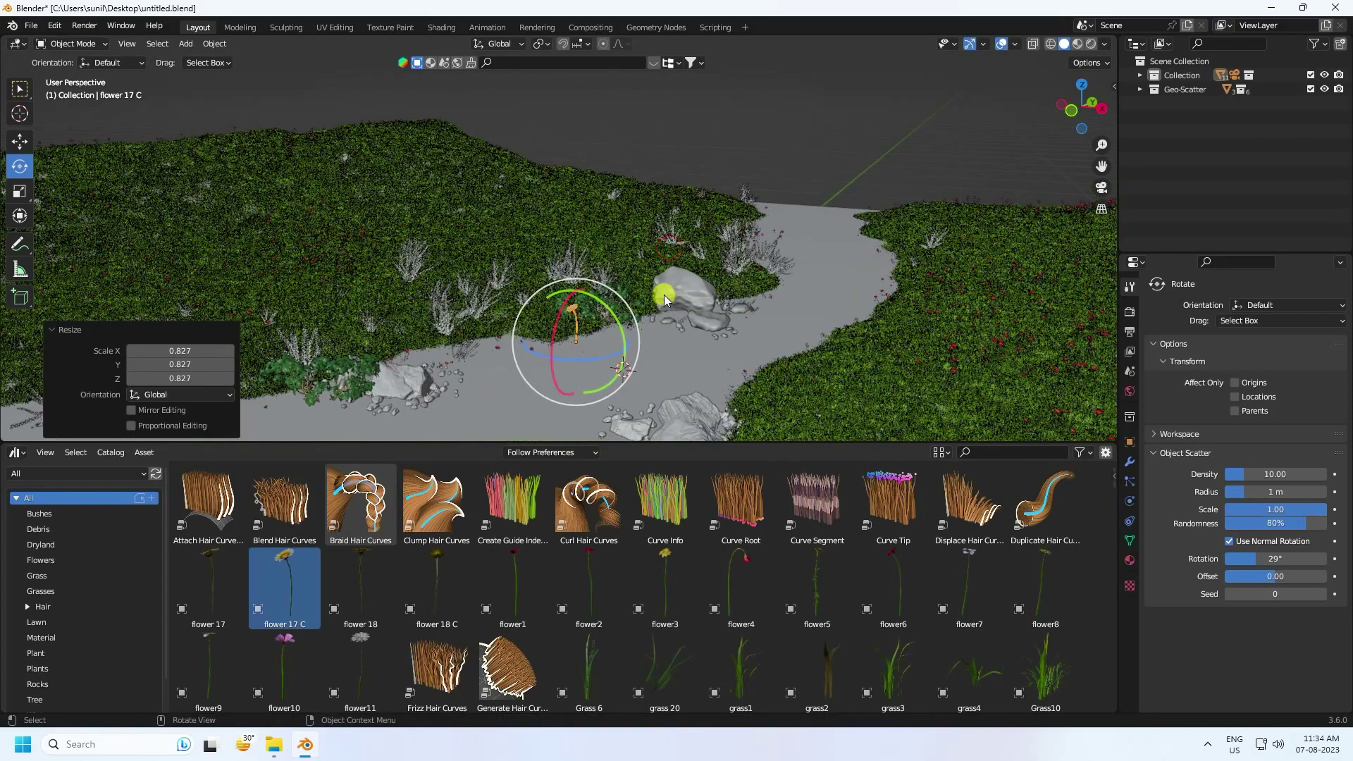
click(324, 183)
click(214, 44)
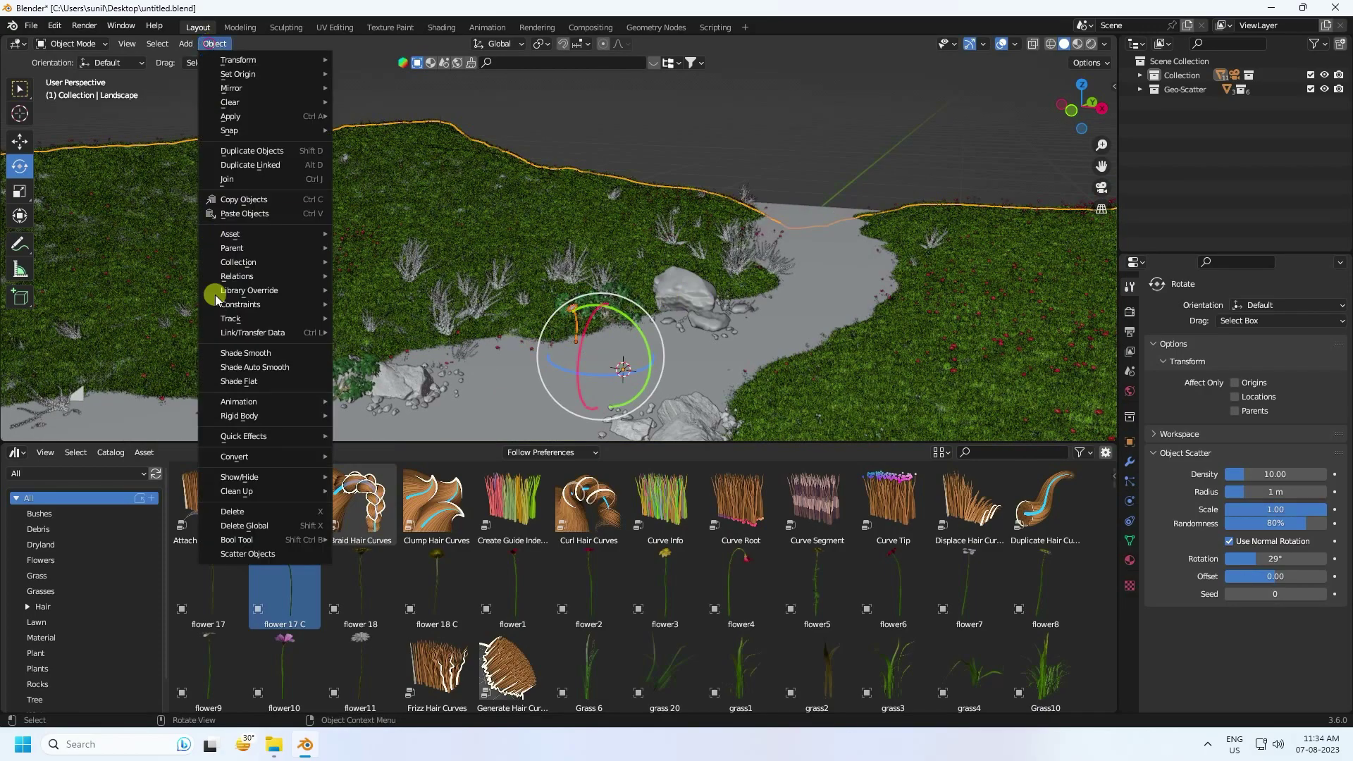
click(240, 554)
mouse_move(720, 209)
mouse_down()
mouse_move(670, 275)
mouse_move(225, 316)
mouse_move(48, 359)
mouse_up()
mouse_move(907, 222)
mouse_down()
mouse_move(897, 365)
mouse_move(831, 395)
mouse_up()
scroll(861, 296, down, 3)
middle_drag(861, 296, 820, 203)
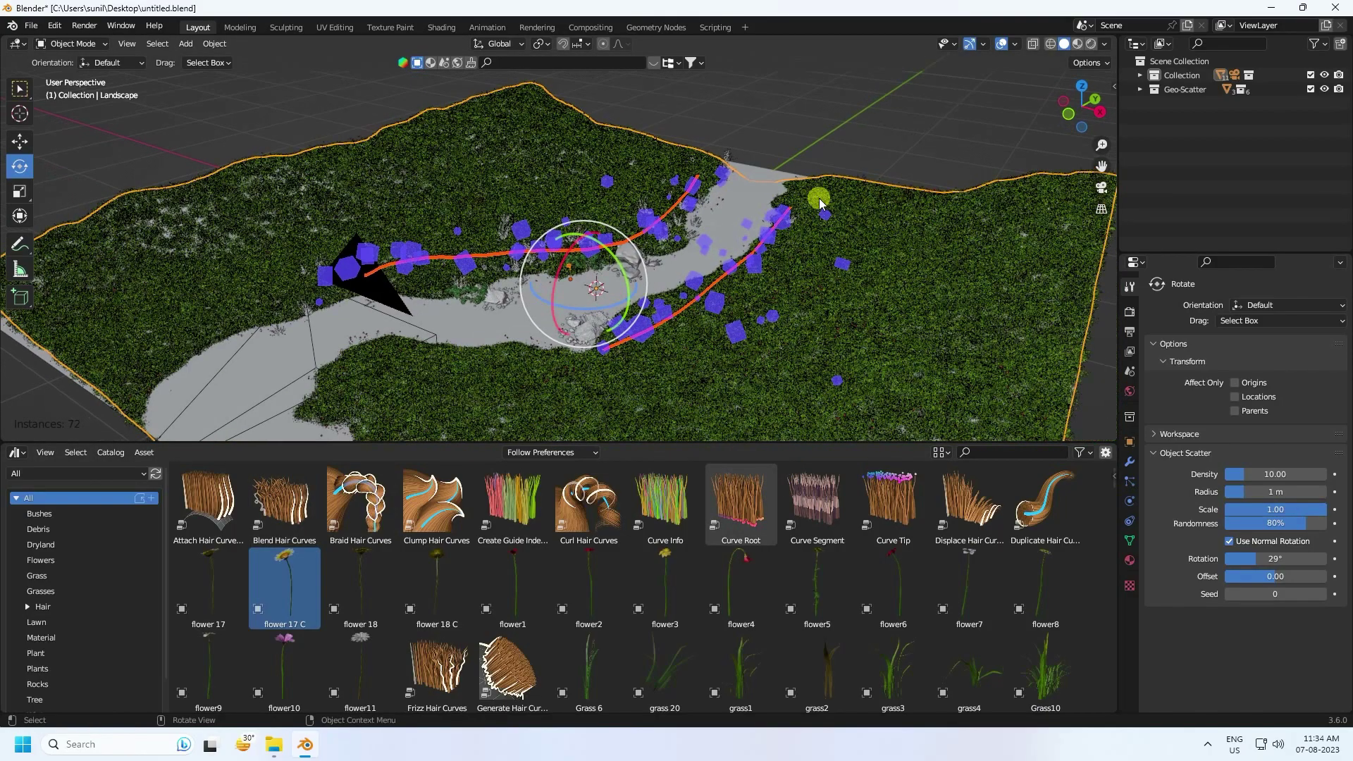
mouse_move(905, 224)
mouse_down()
mouse_move(750, 322)
mouse_move(773, 383)
mouse_move(561, 416)
mouse_up()
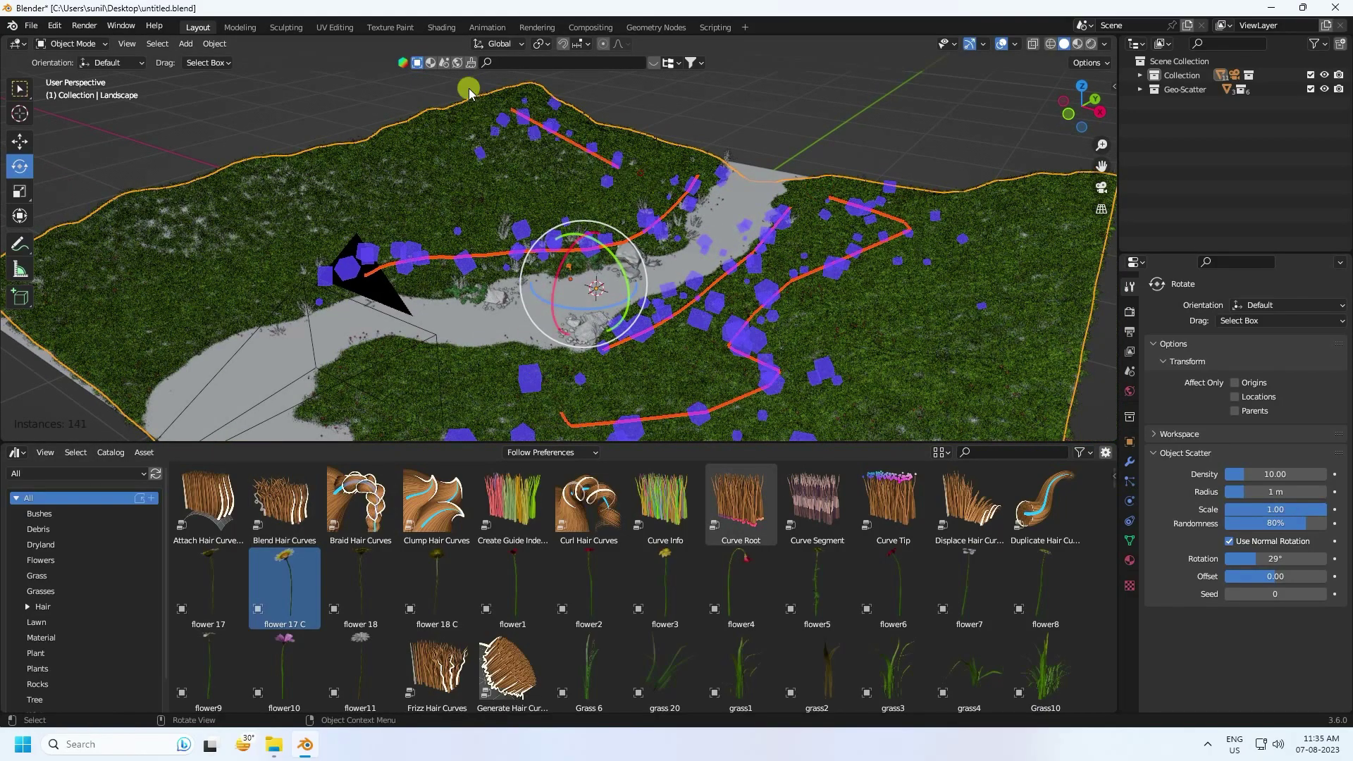
mouse_move(468, 257)
mouse_down()
mouse_move(431, 205)
mouse_move(515, 165)
mouse_up()
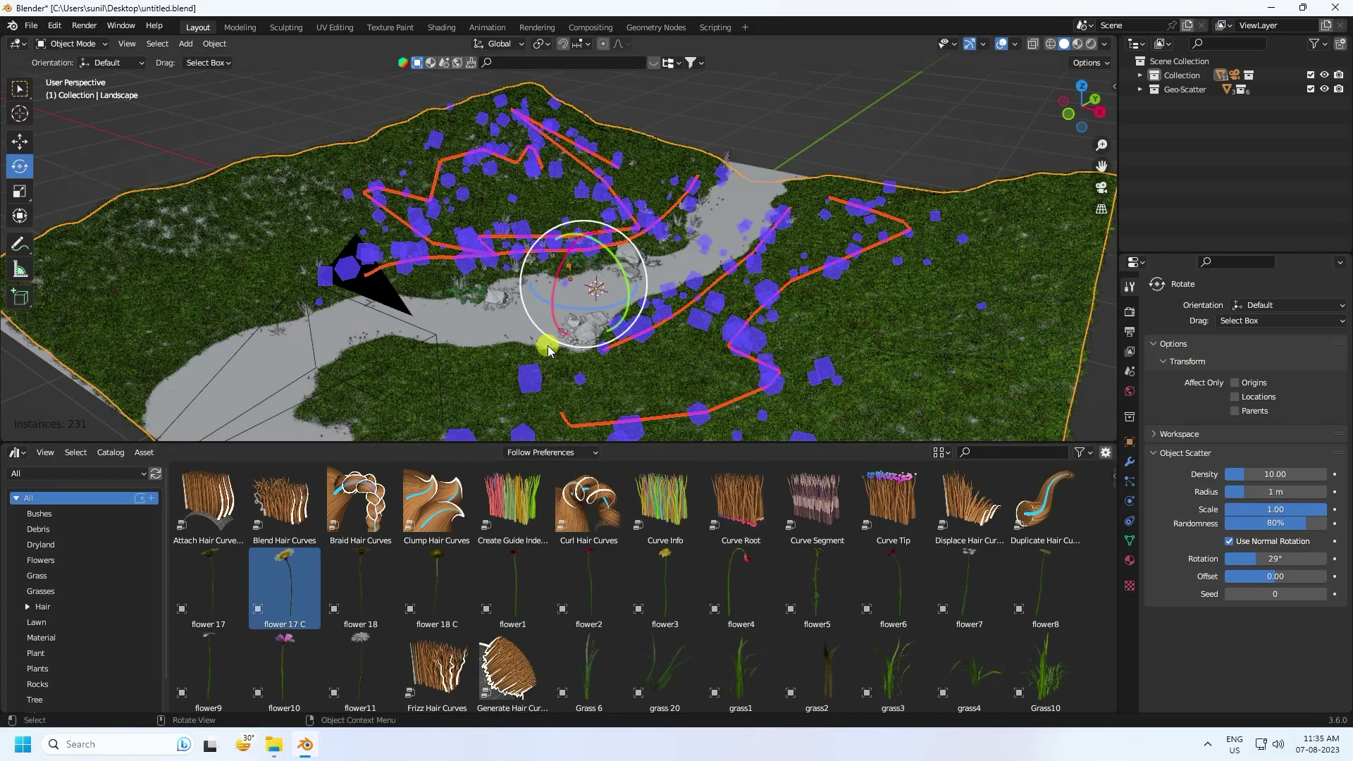
scroll(547, 345, up, 5)
middle_drag(632, 285, 478, 230)
click(20, 142)
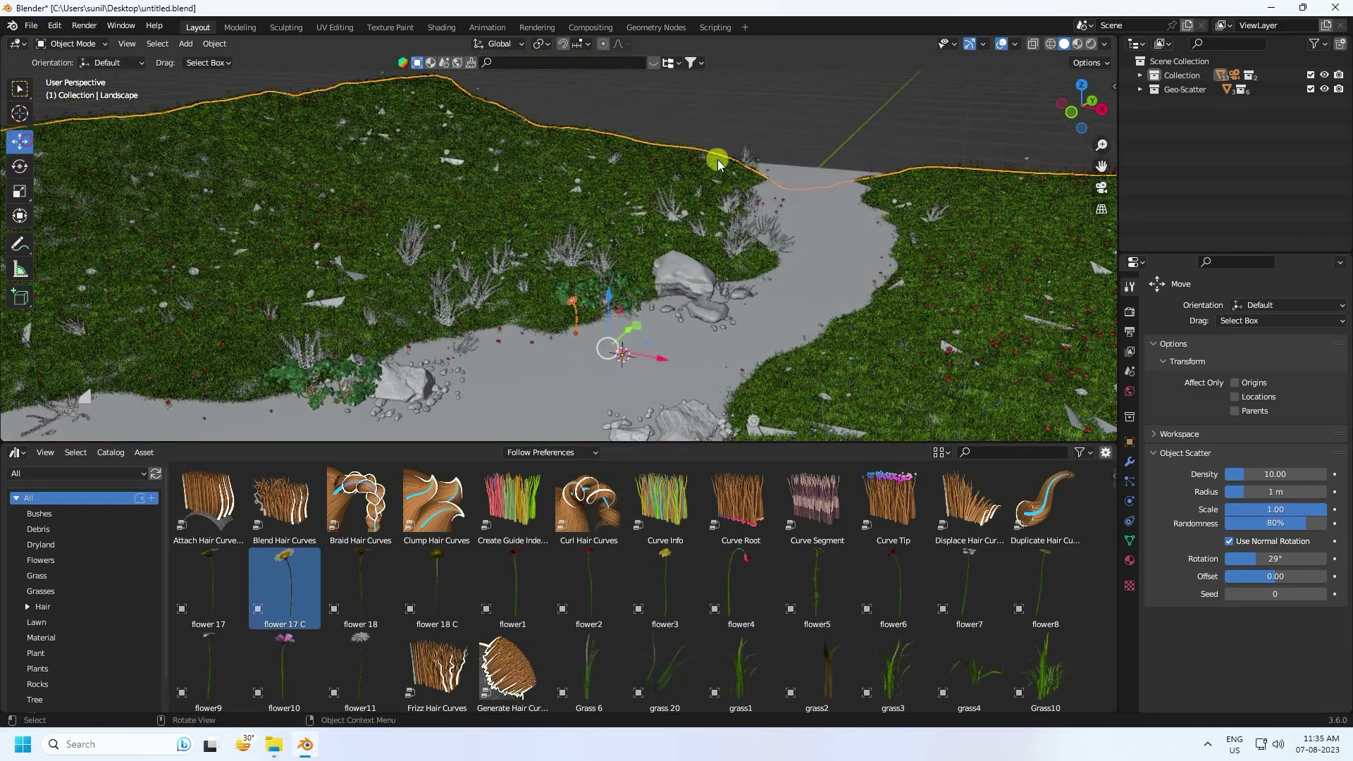
- Look at the scene through the camera and compare it with the reference image Icon.jpg
key(KP_0)
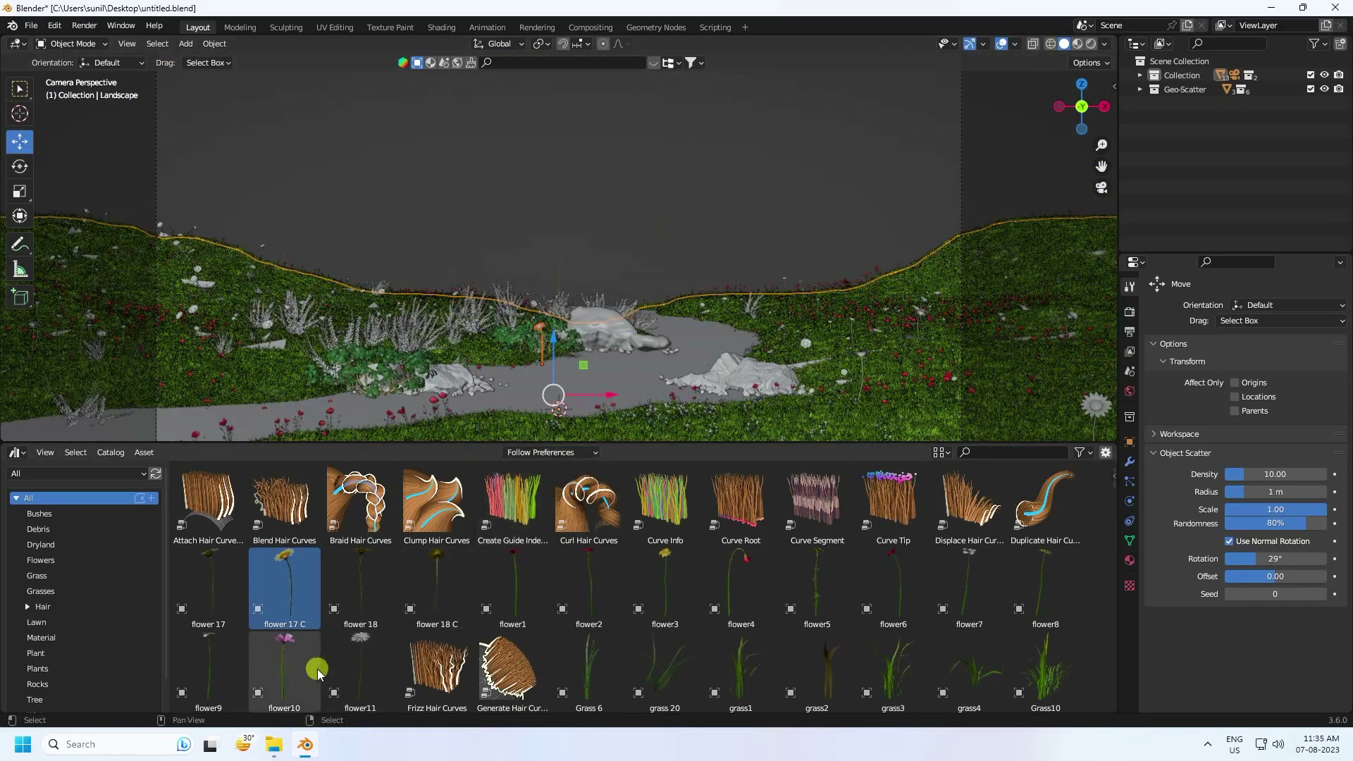
click(274, 745)
double_click(327, 146)
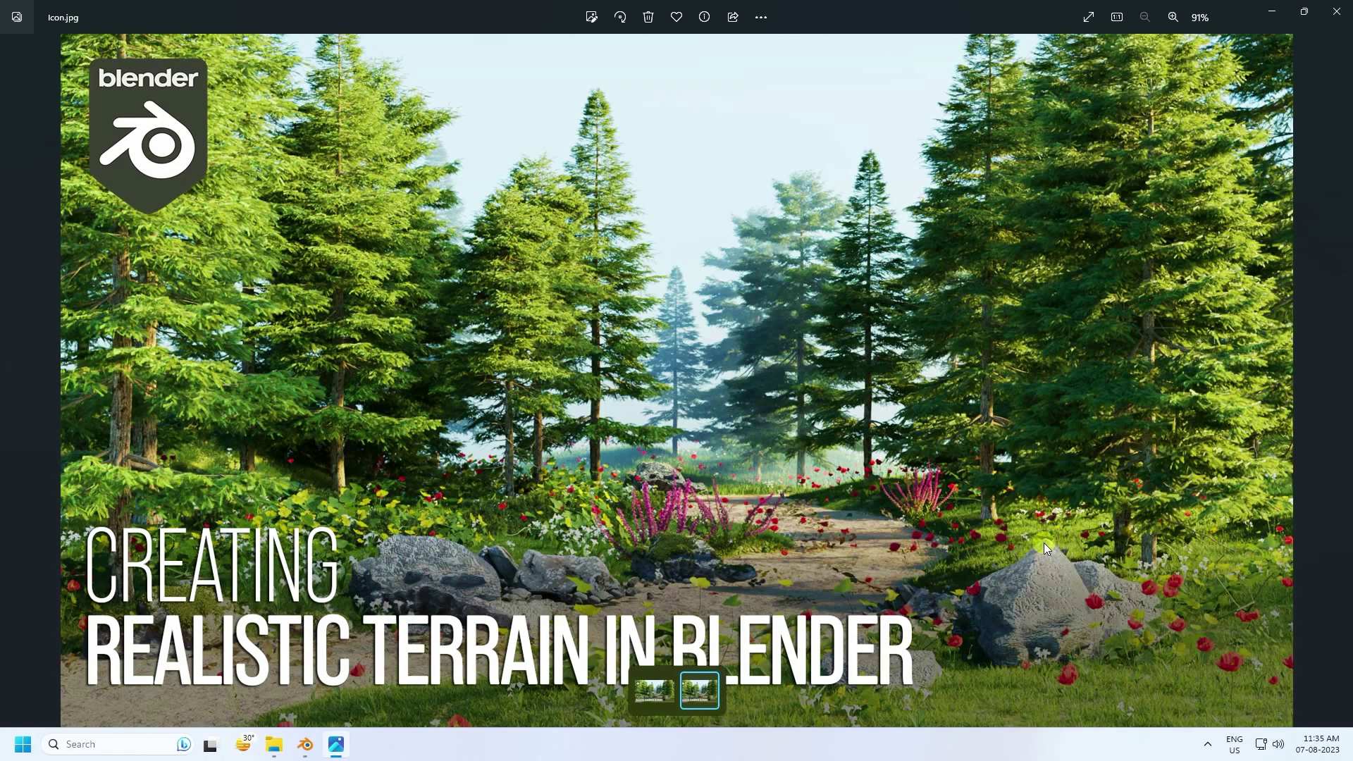
click(305, 747)
- Add a second Landscape mesh to the scene and apply the dunes preset to it
middle_drag(559, 302, 846, 161)
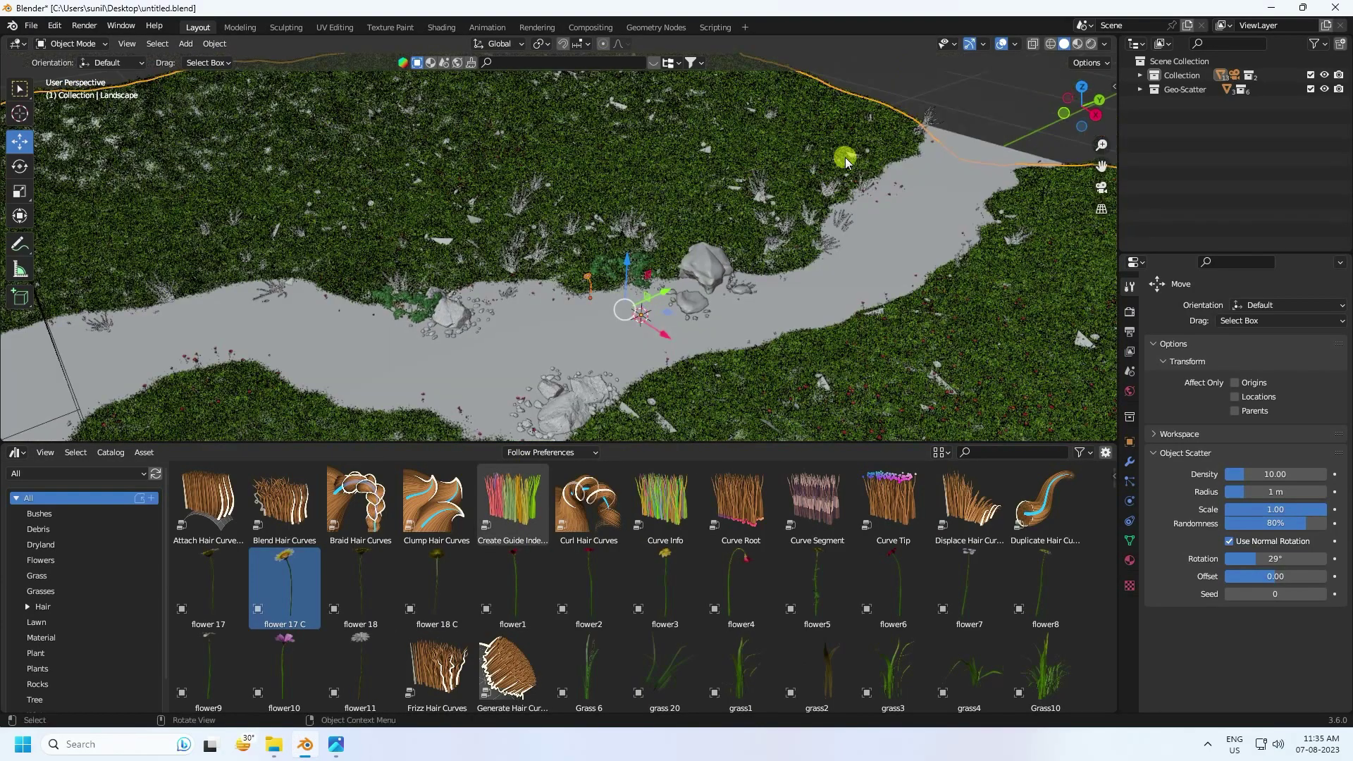
scroll(846, 160, down, 8)
click(185, 44)
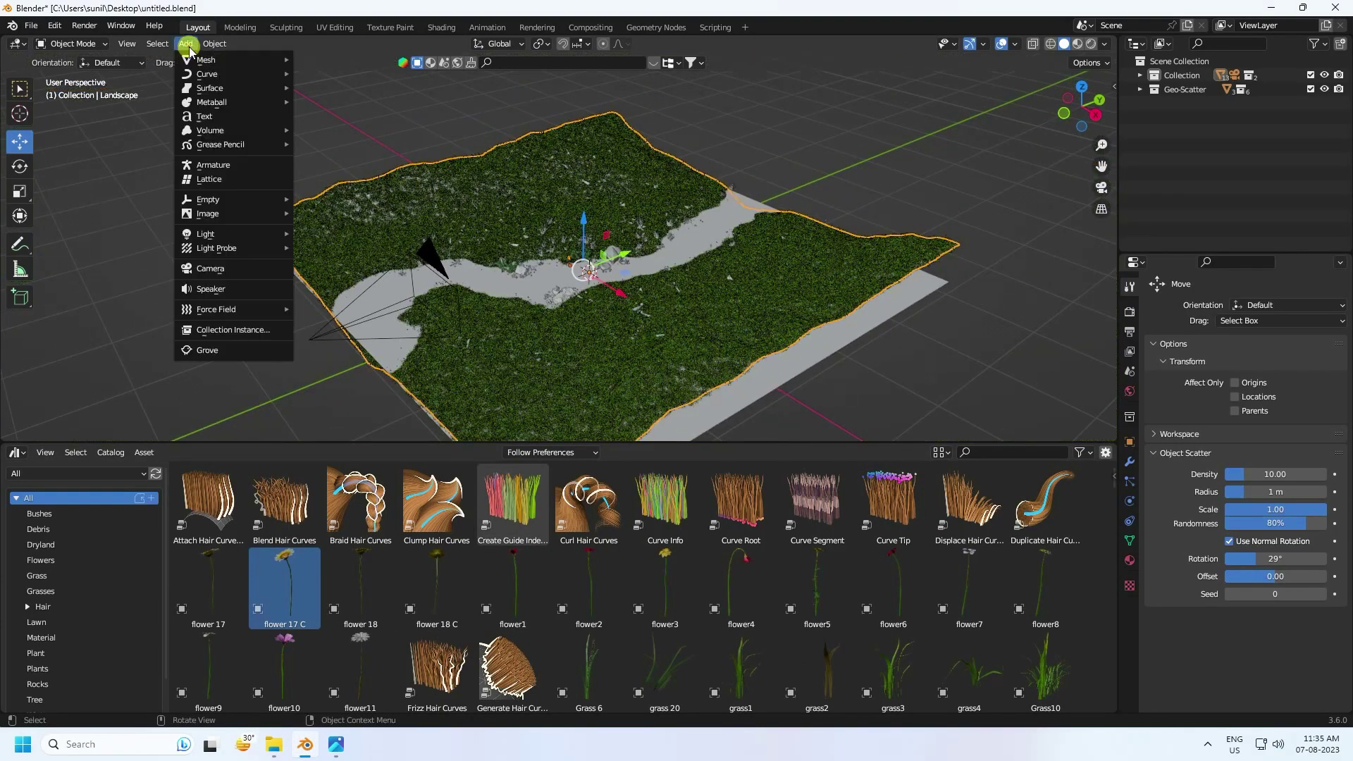
mouse_move(268, 59)
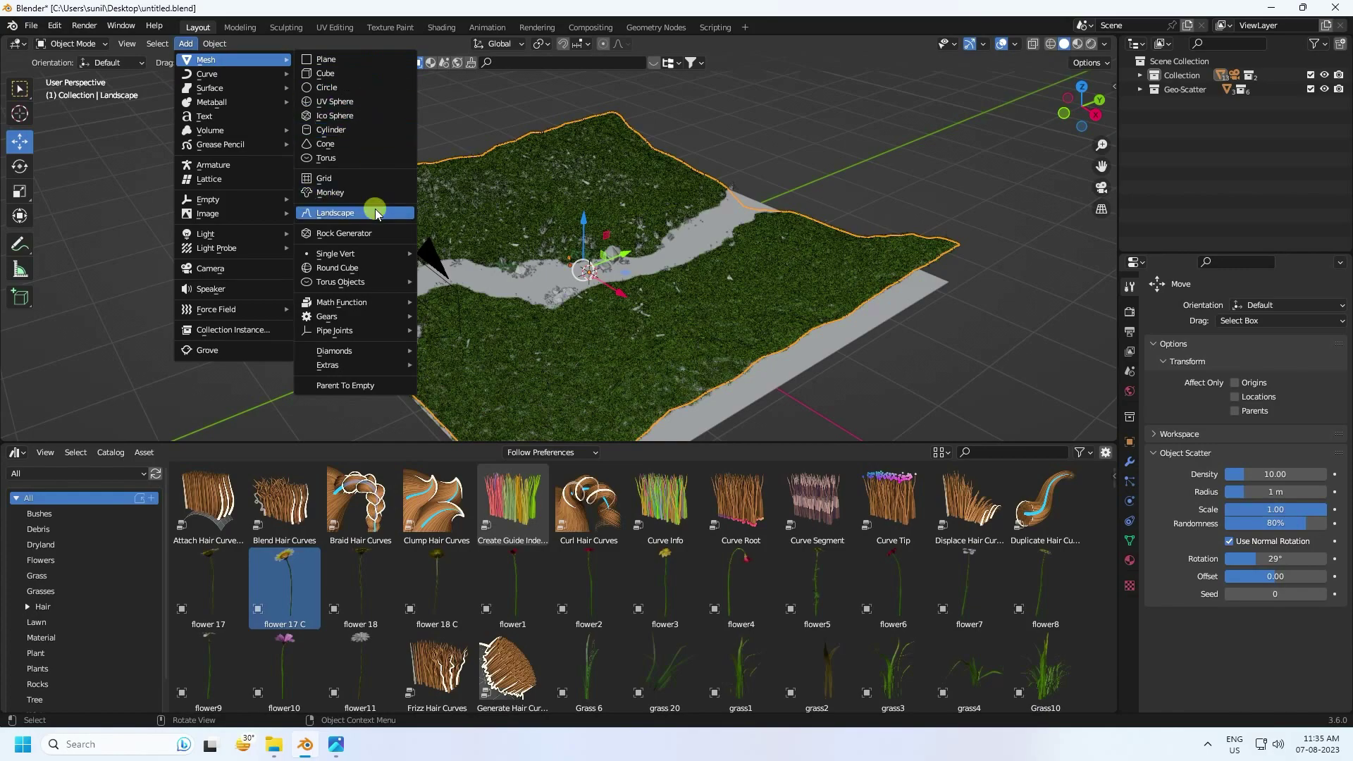
scroll(502, 289, up, 4)
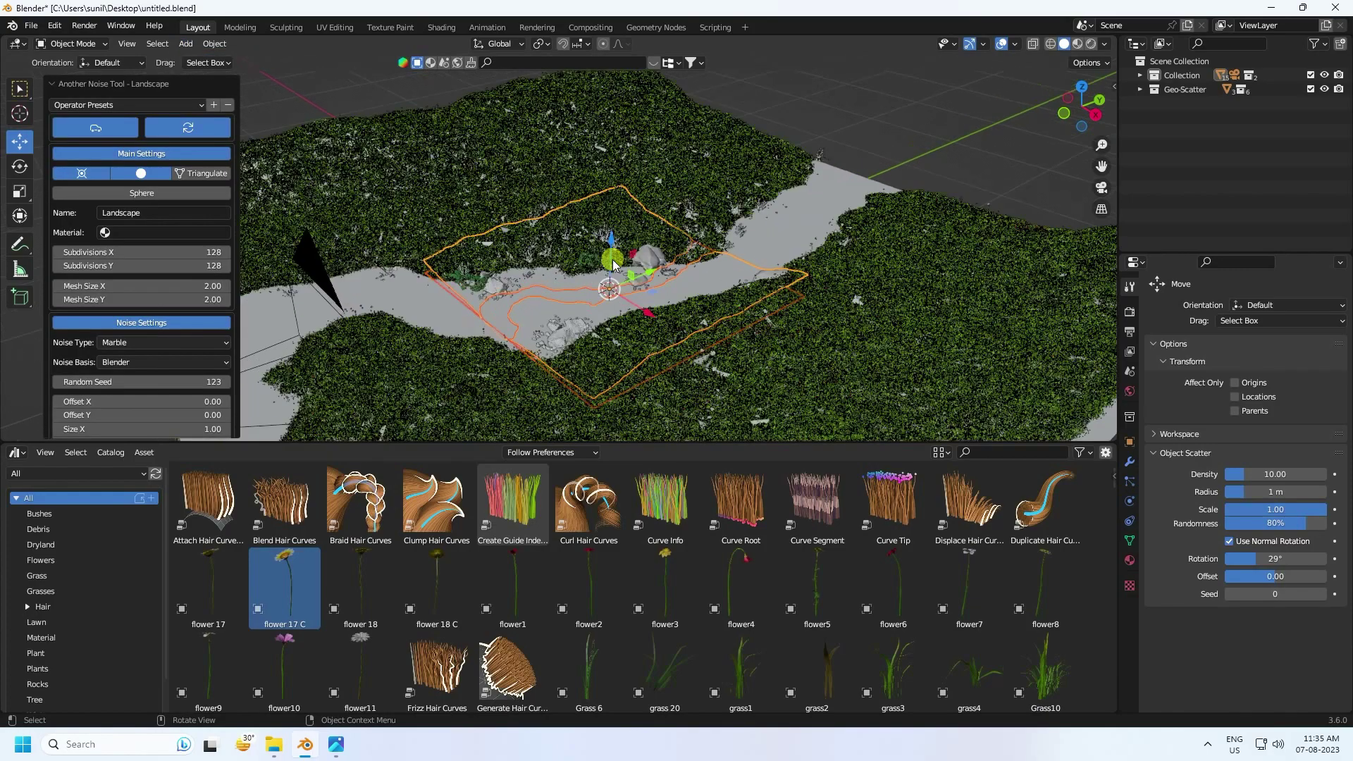
click(113, 104)
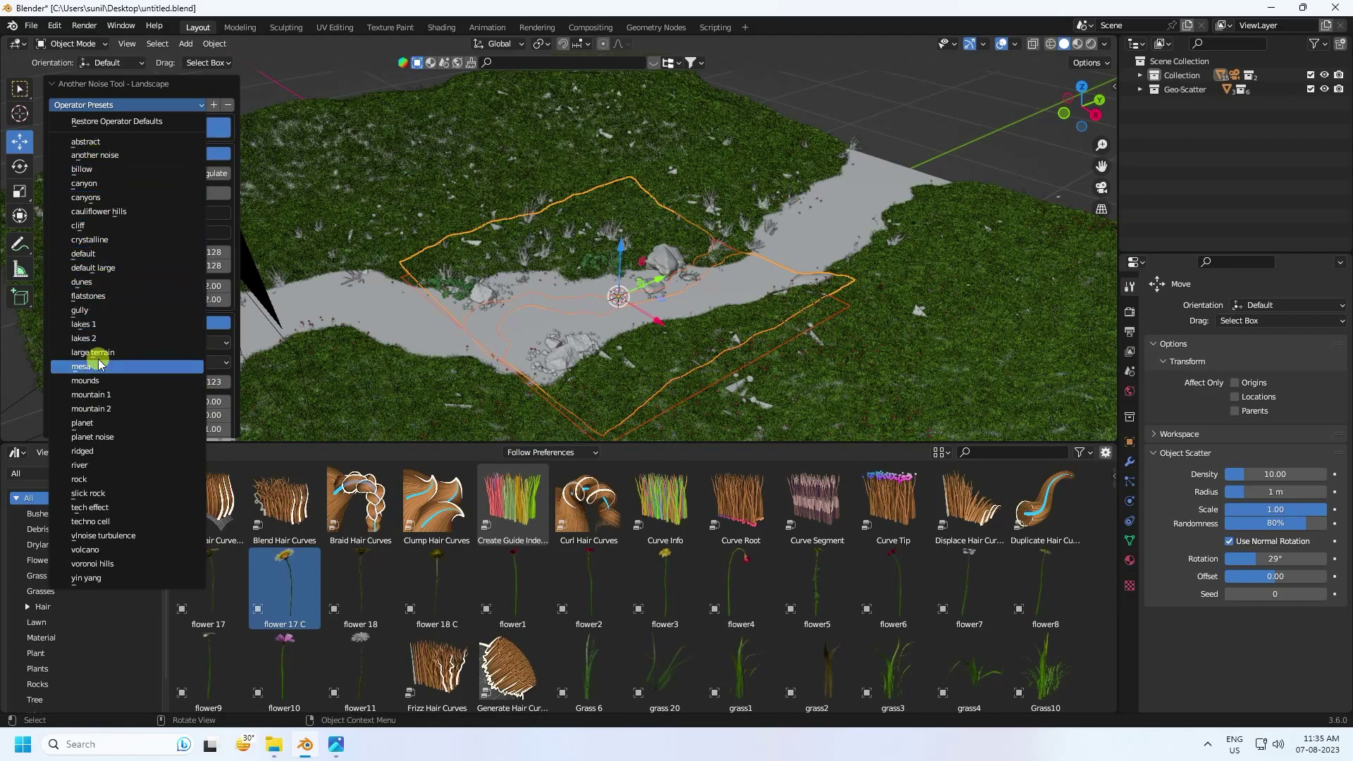
click(107, 282)
- Move the new landscape about 2.30 m and a further 1.36 m along Y, to the far end of the path
middle_drag(643, 296, 628, 298)
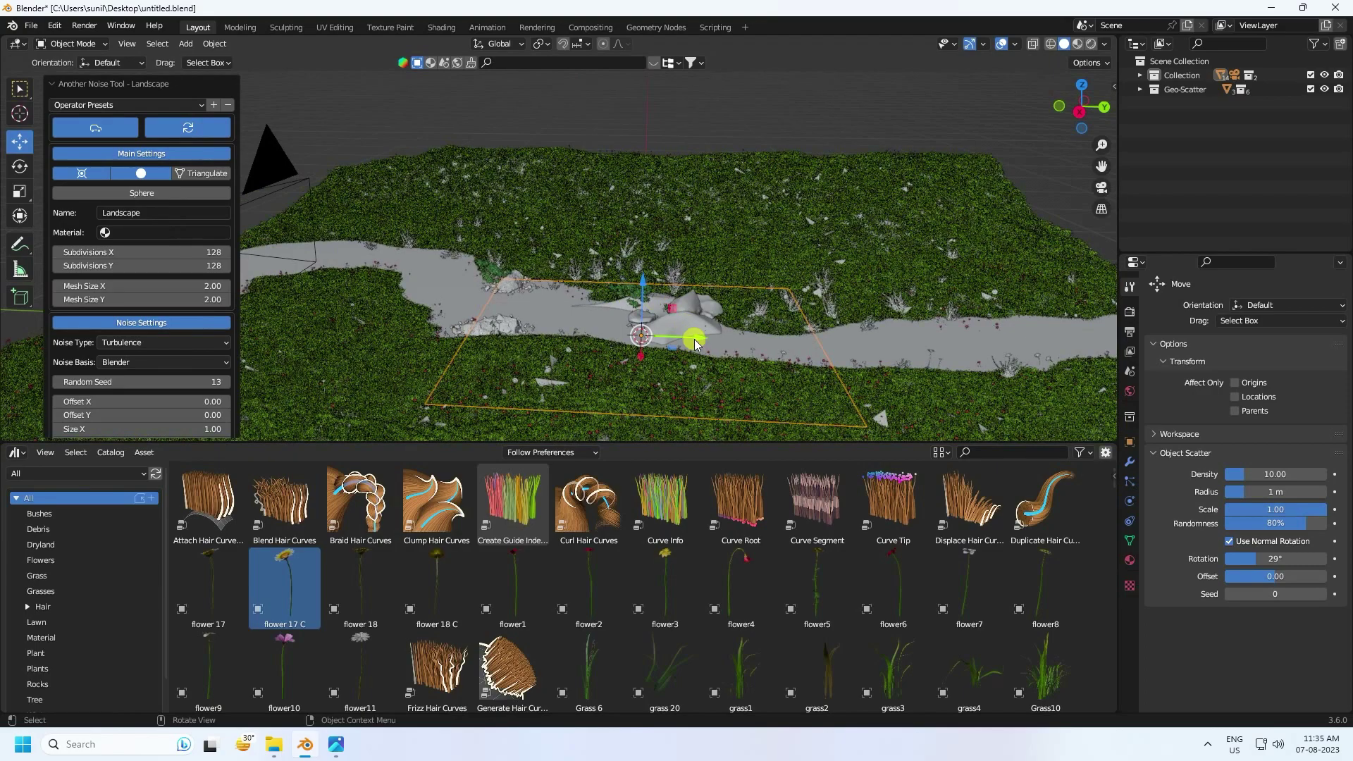
drag(696, 338, 1099, 356)
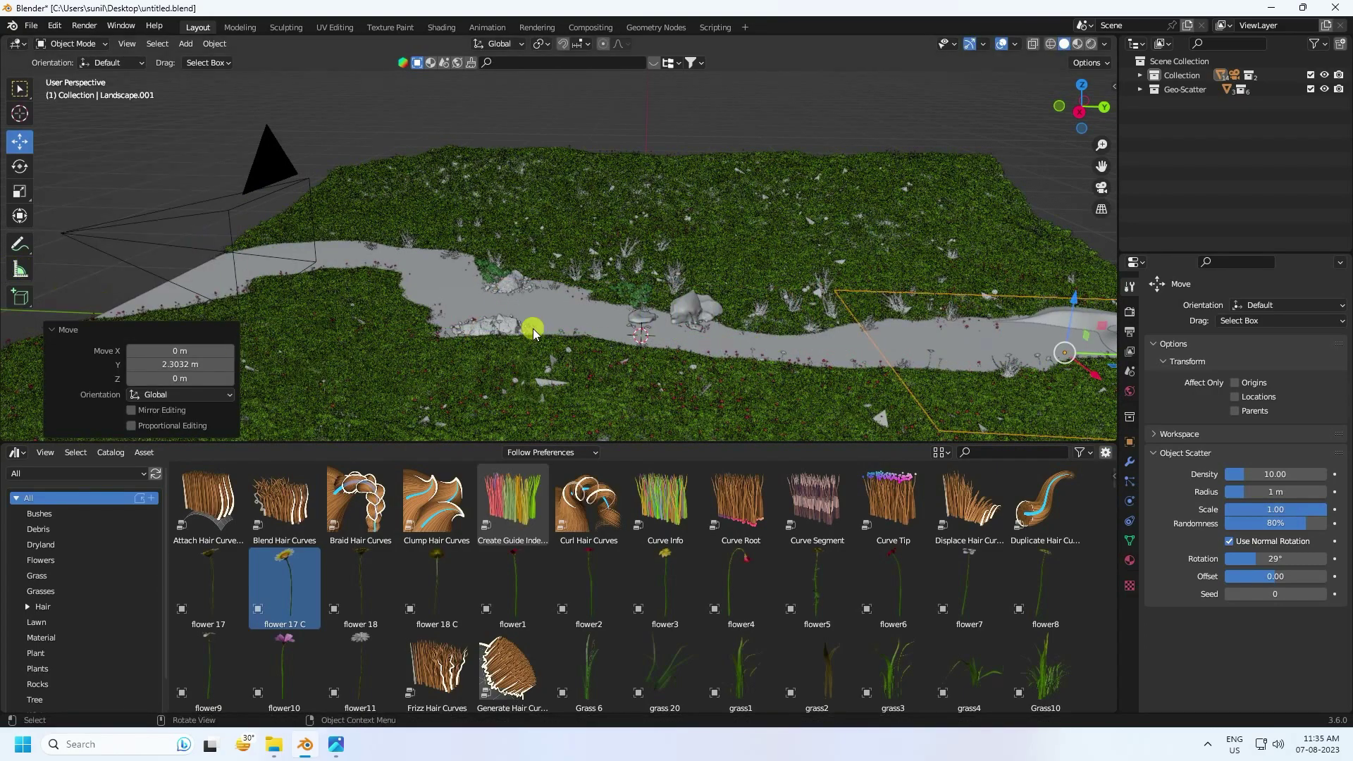
scroll(532, 328, down, 2)
shift+middle_drag(710, 324, 429, 330)
drag(644, 326, 811, 341)
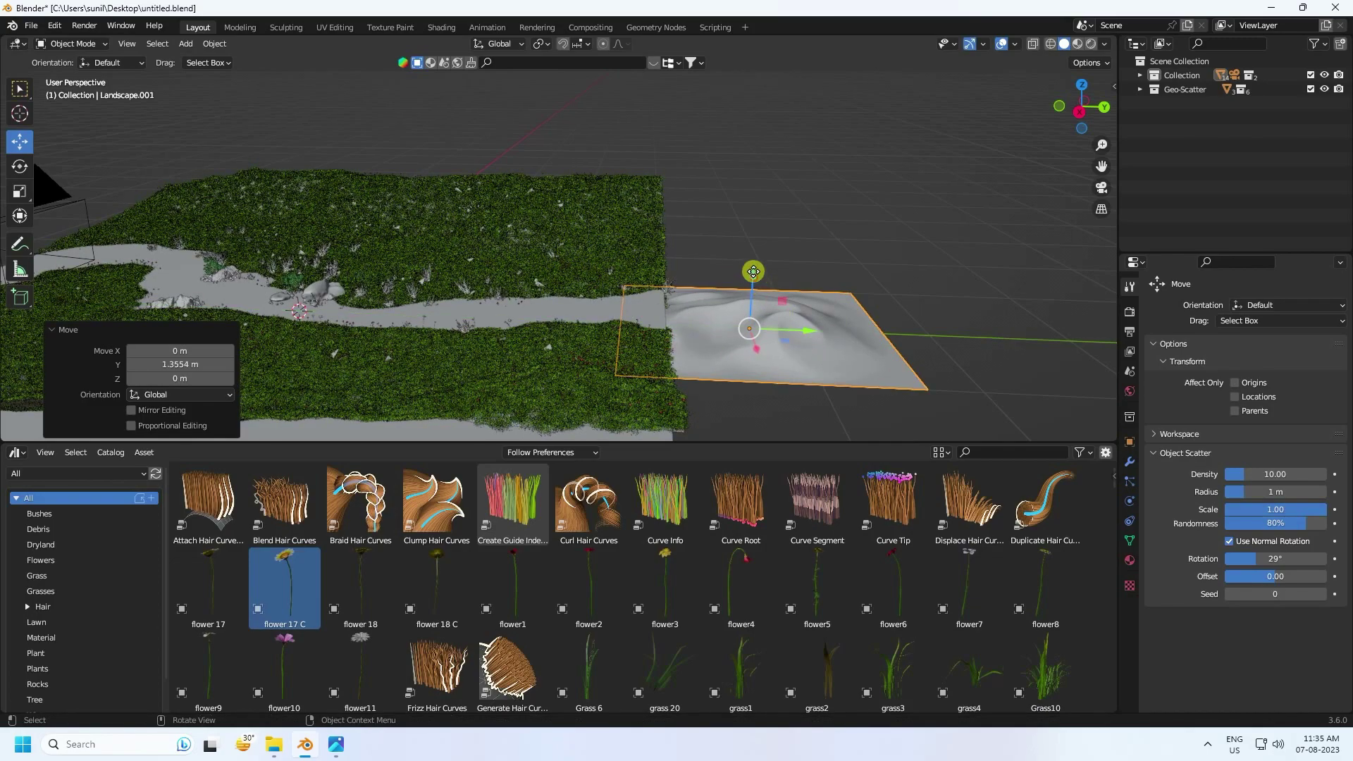
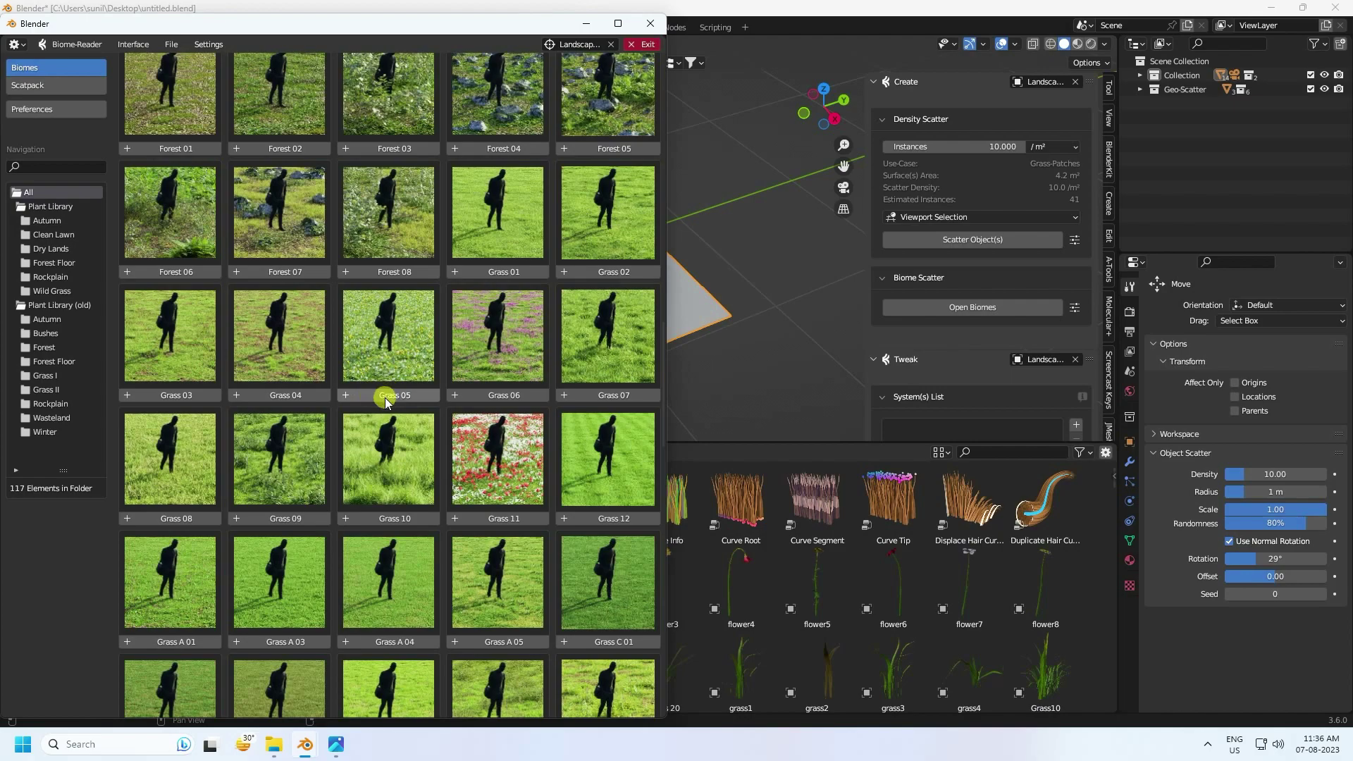
- Scatter the Grass 05 biome on the new landscape and close the biome browser
click(385, 396)
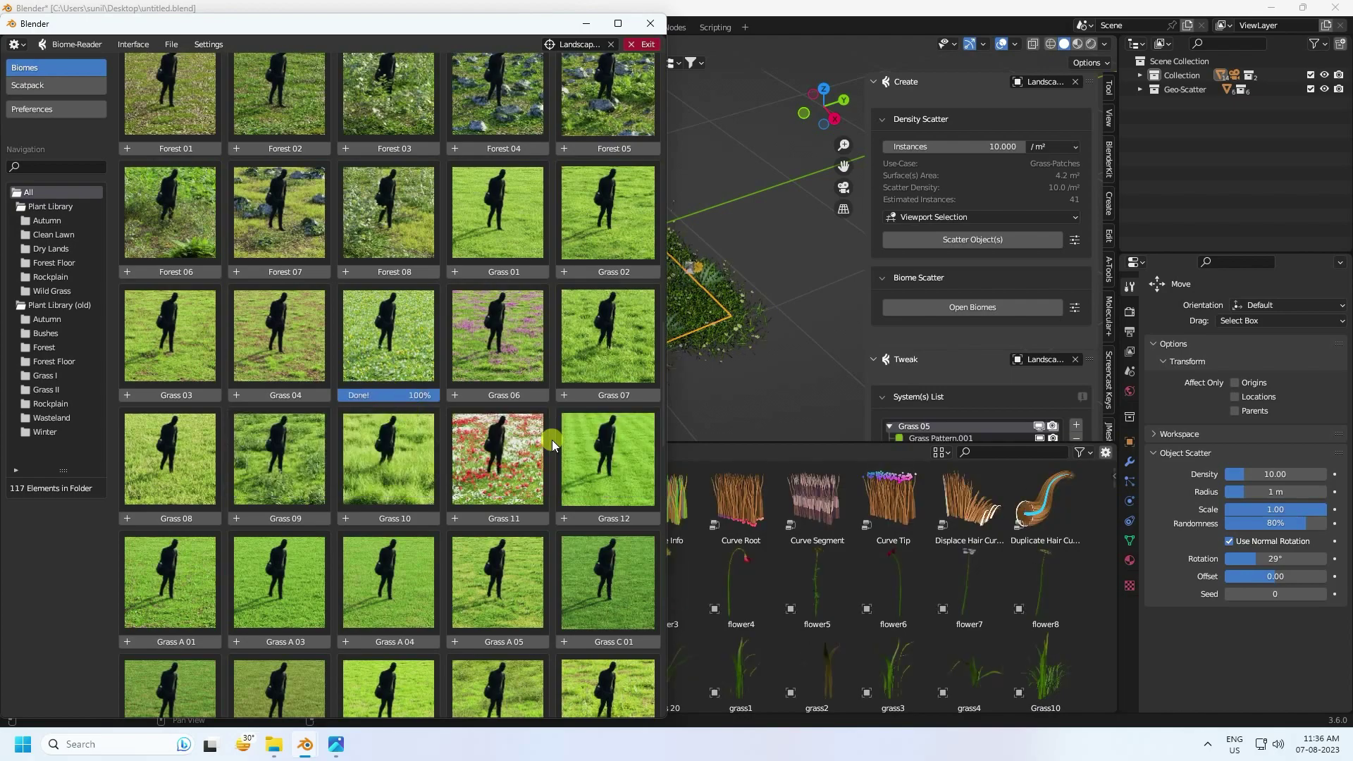
click(650, 23)
scroll(499, 294, up, 5)
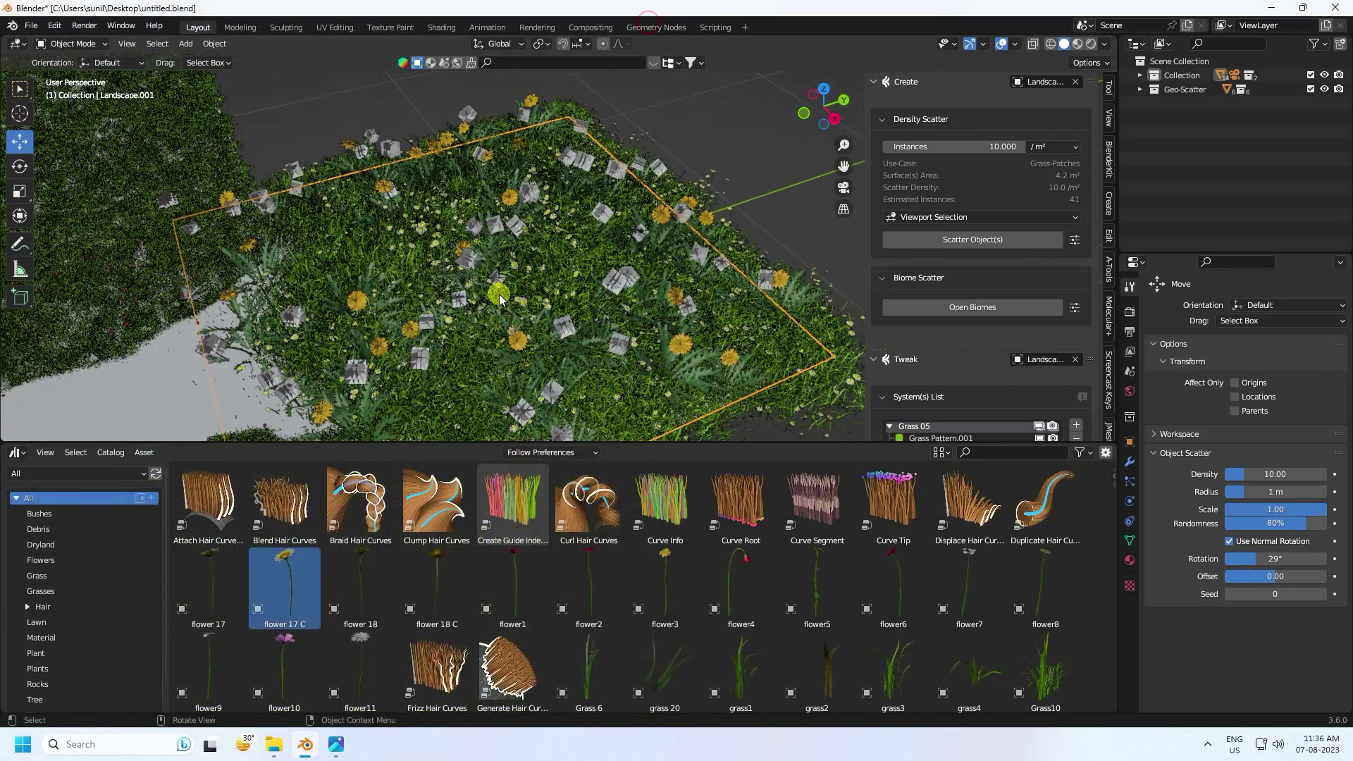
middle_drag(499, 294, 307, 137)
- Apply all transforms (location, rotation and scale) to the new landscape
click(215, 44)
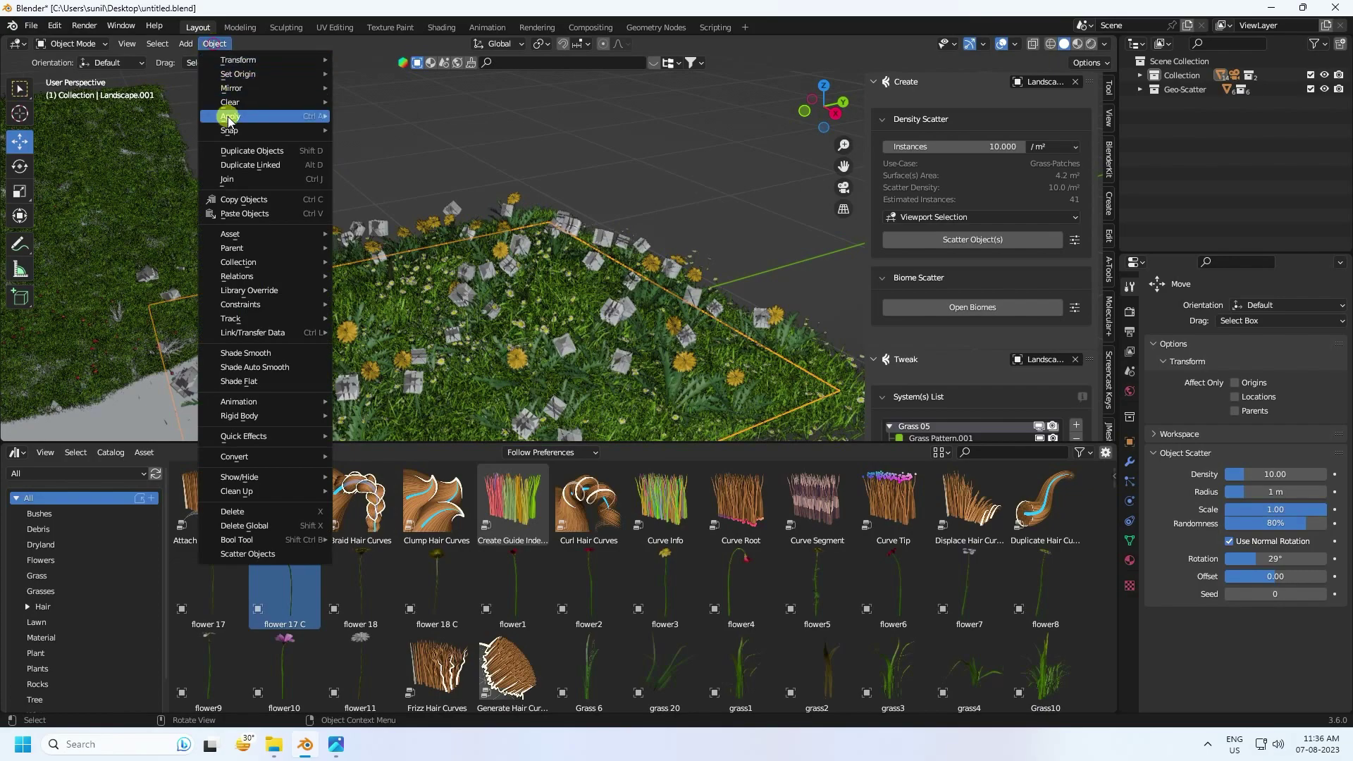
mouse_move(229, 117)
click(407, 157)
scroll(552, 359, up, 2)
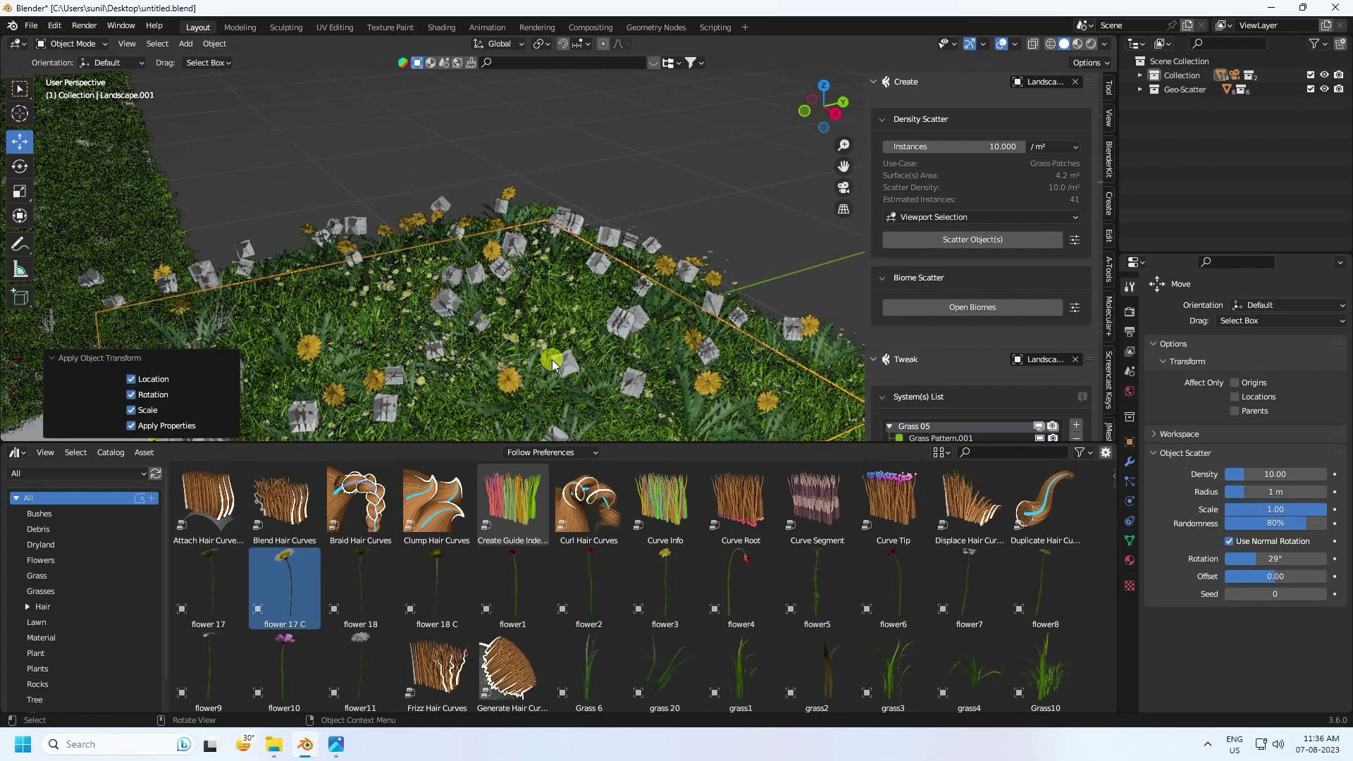
- Enlarge the 3D viewport and set the scale of the Grass Pattern.001 scatter system to 0.2
shift+middle_drag(553, 297, 565, 194)
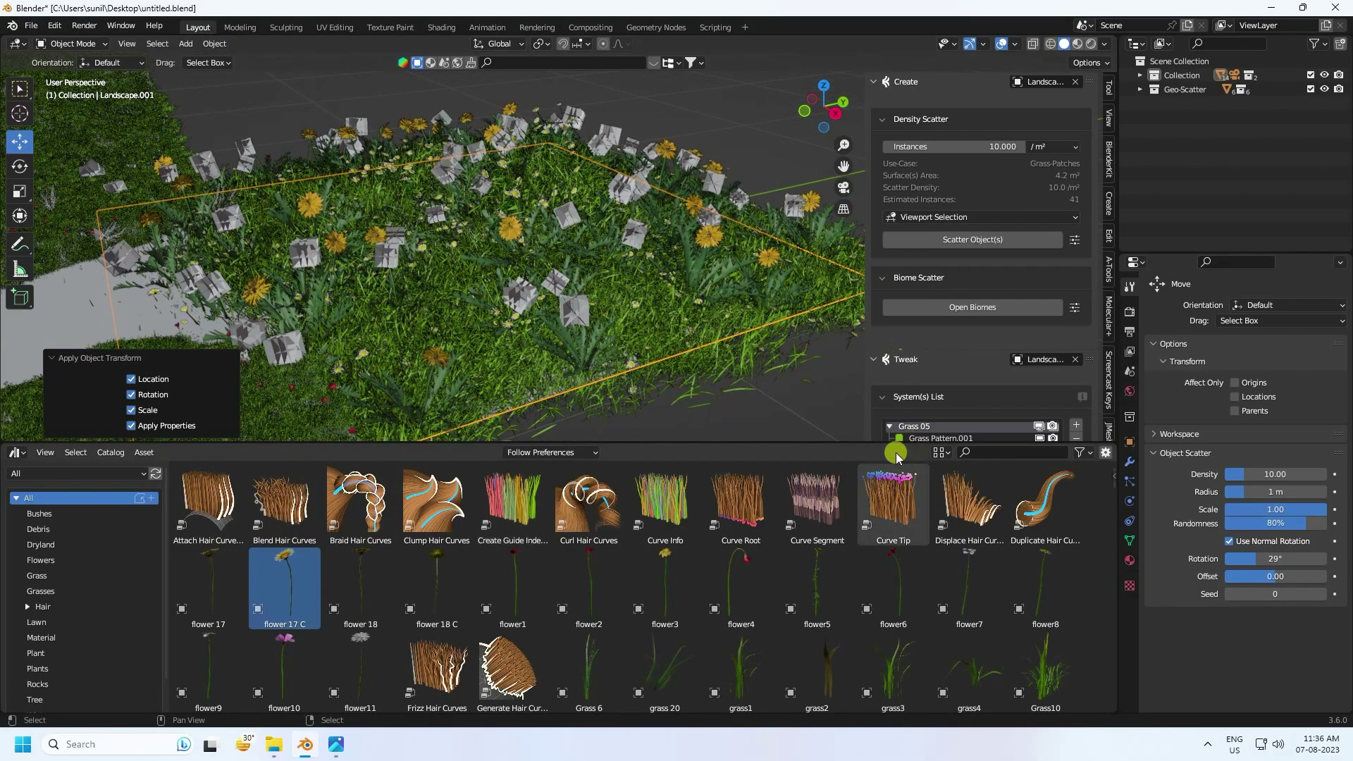
drag(863, 446, 836, 605)
scroll(950, 461, down, 5)
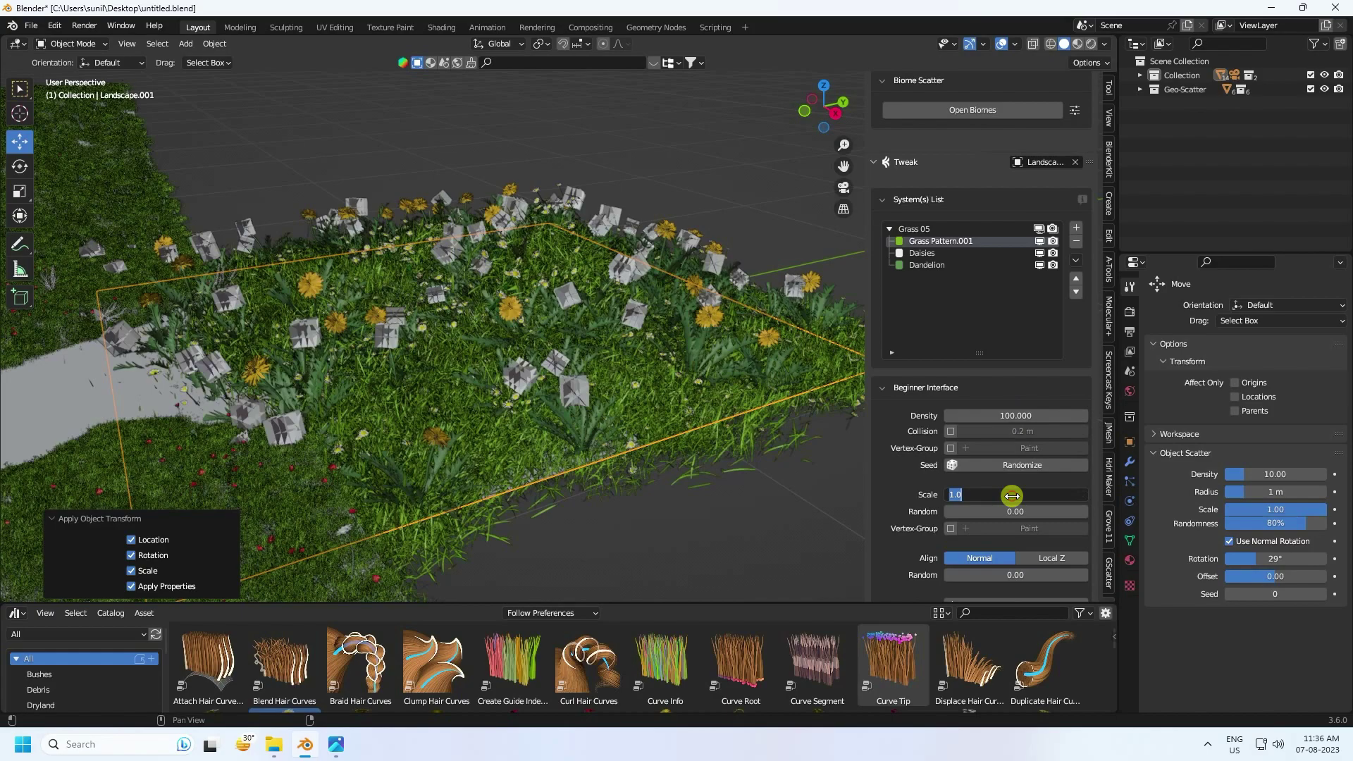
key(Return)
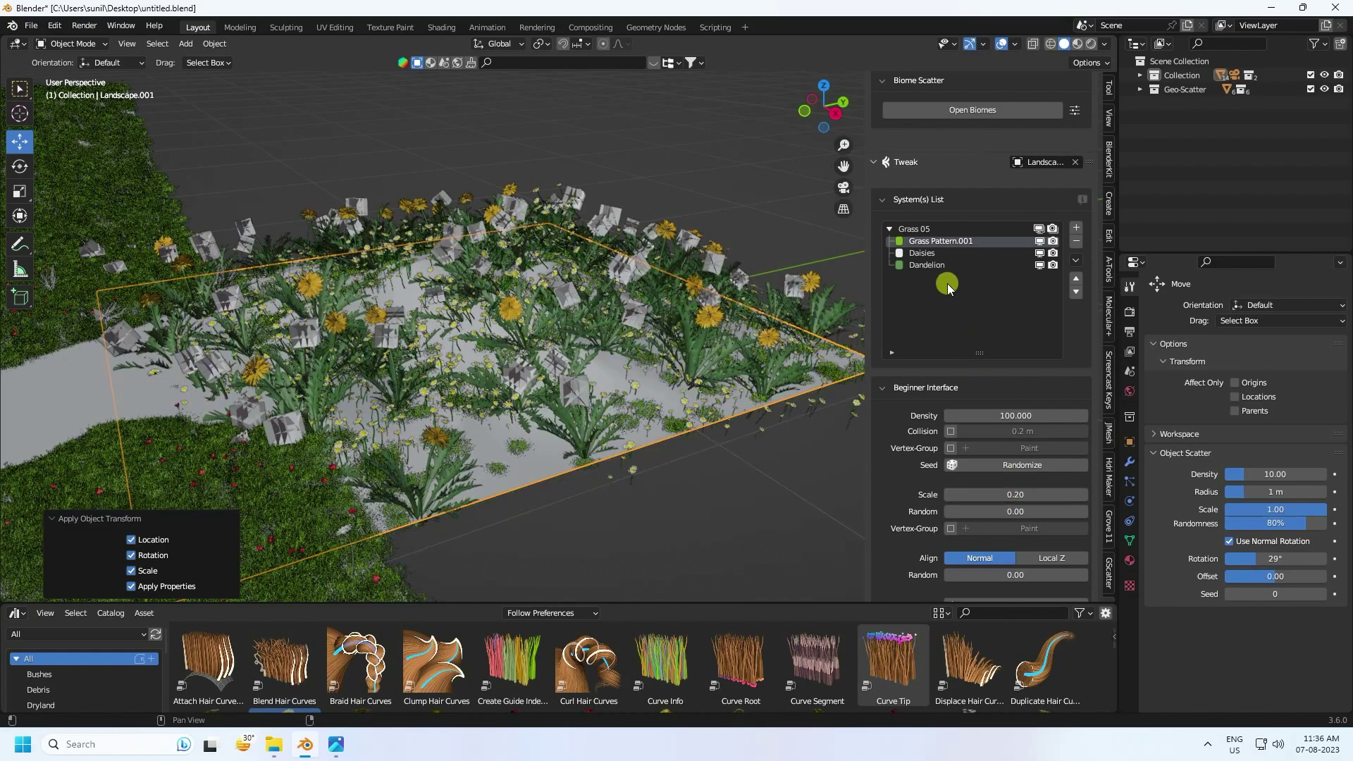
- Set the scale of both the Daisies and the Dandelion scatter systems to 0.2
click(917, 254)
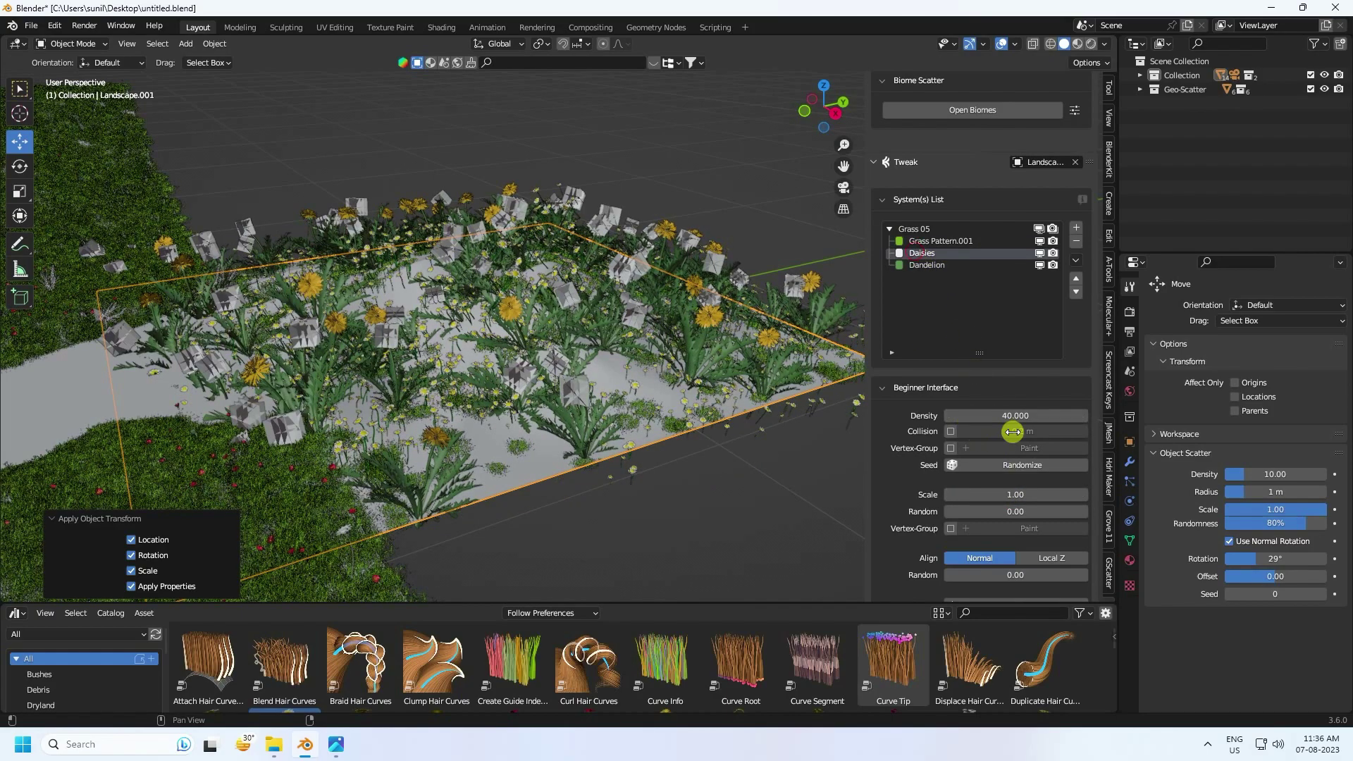
click(1010, 497)
text(0.2)
key(Return)
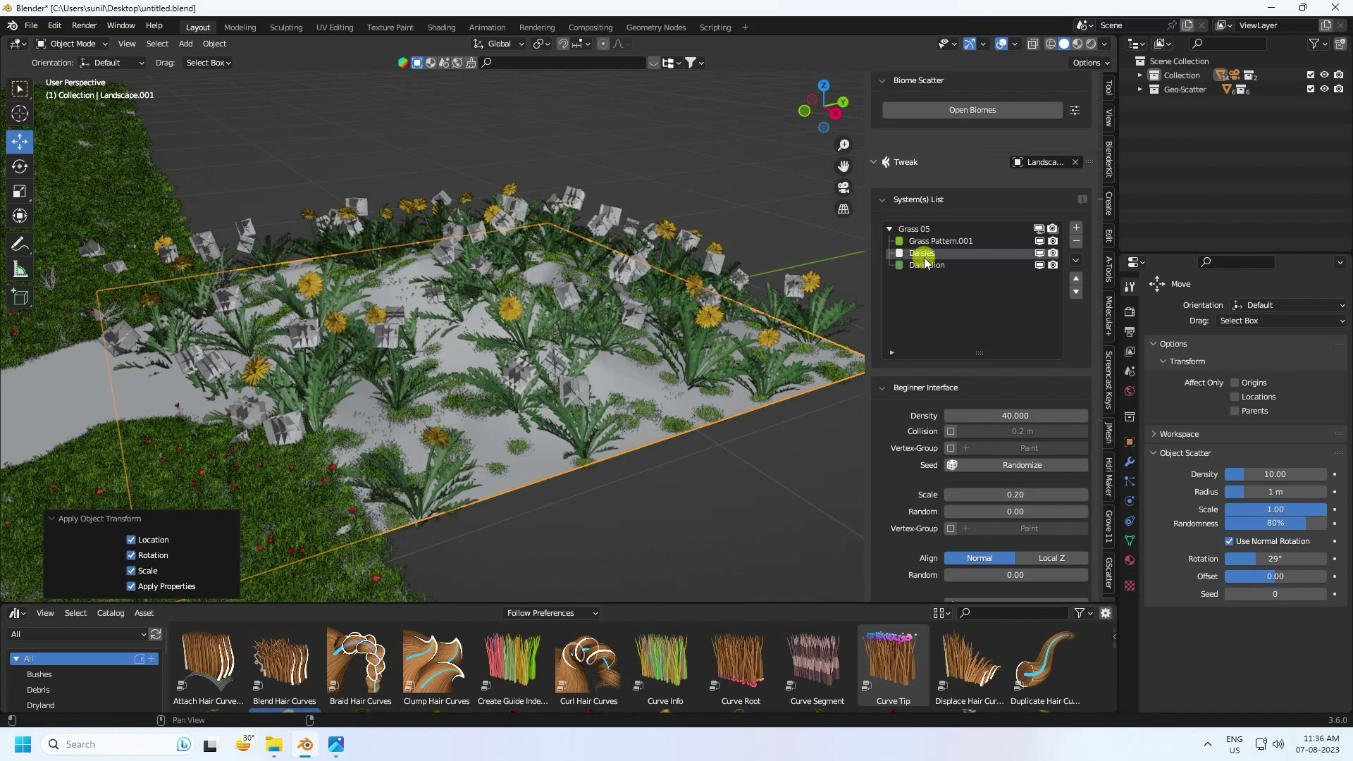
click(926, 265)
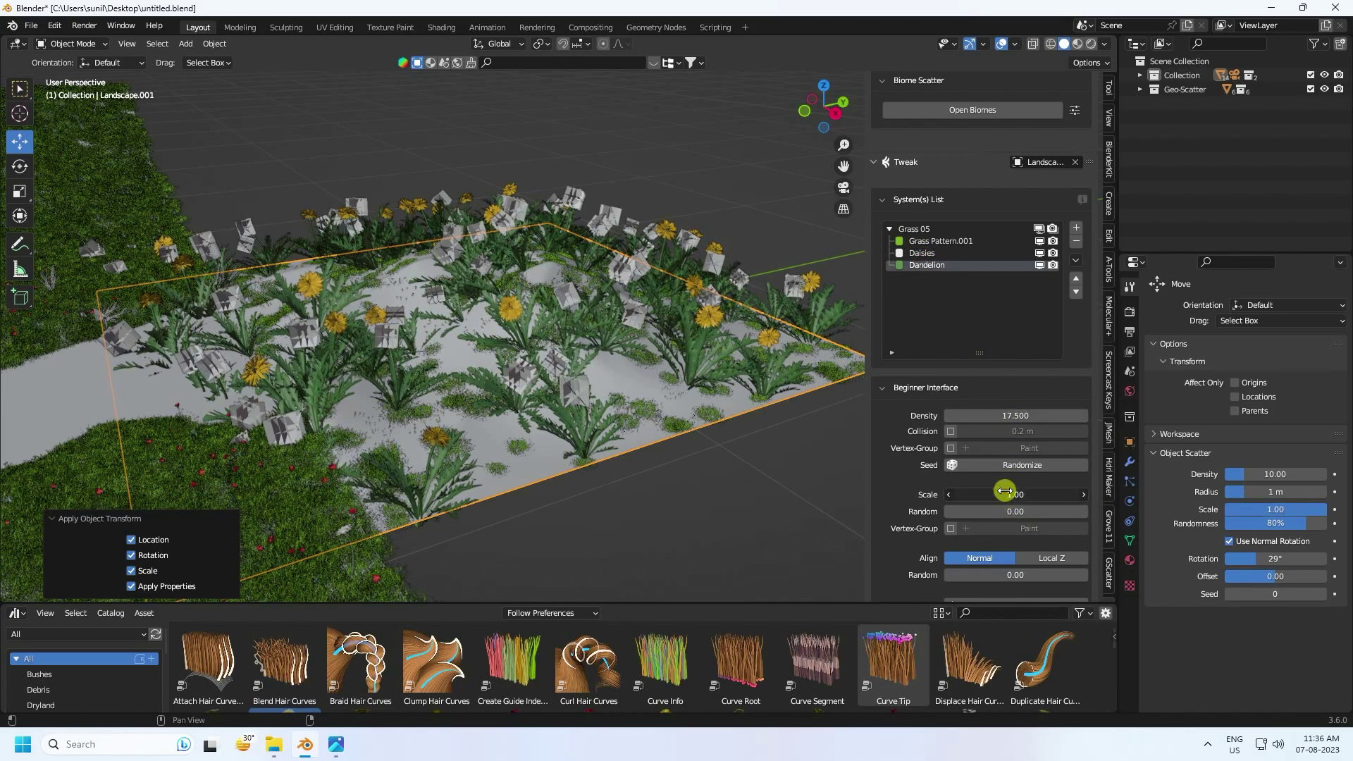
click(1005, 493)
text(0.2)
key(Return)
scroll(552, 393, up, 2)
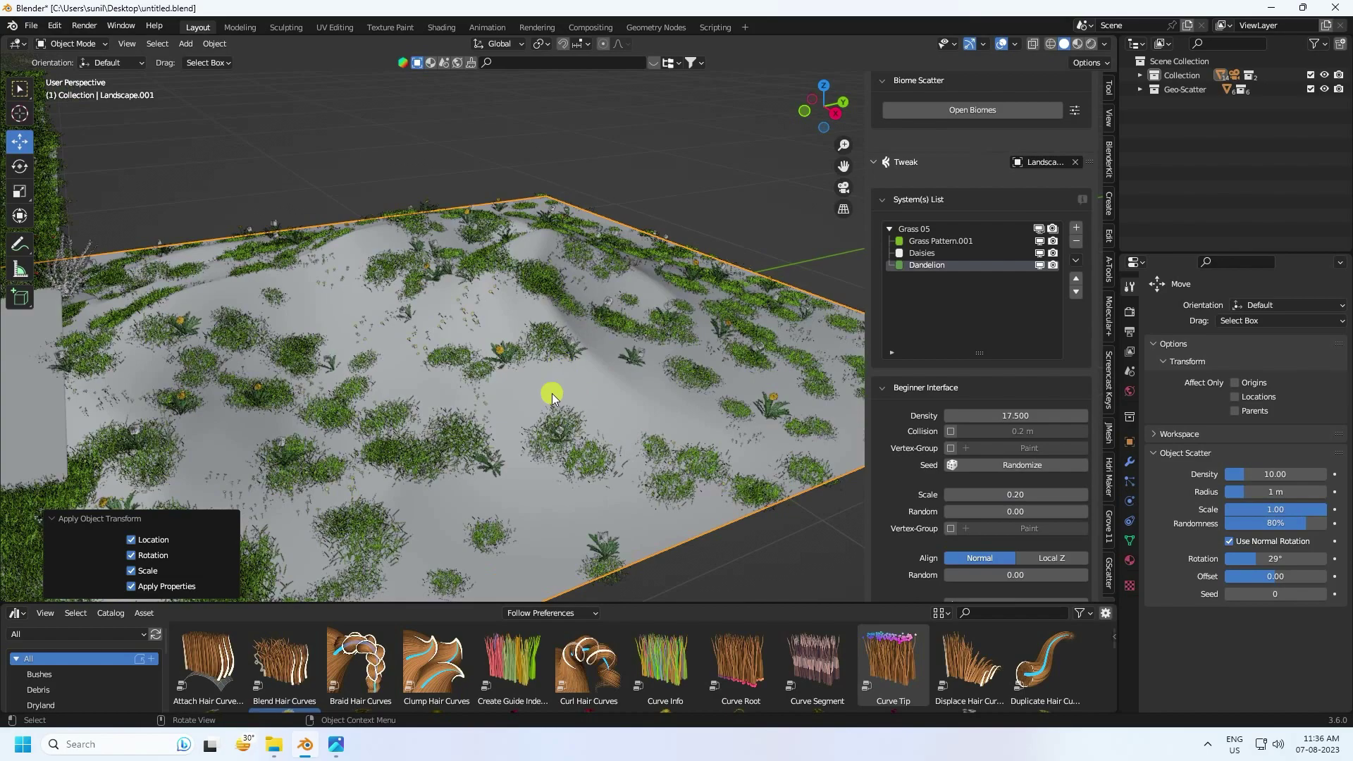
- Set the density of the Grass Pattern.001 scatter system to 1000
click(941, 242)
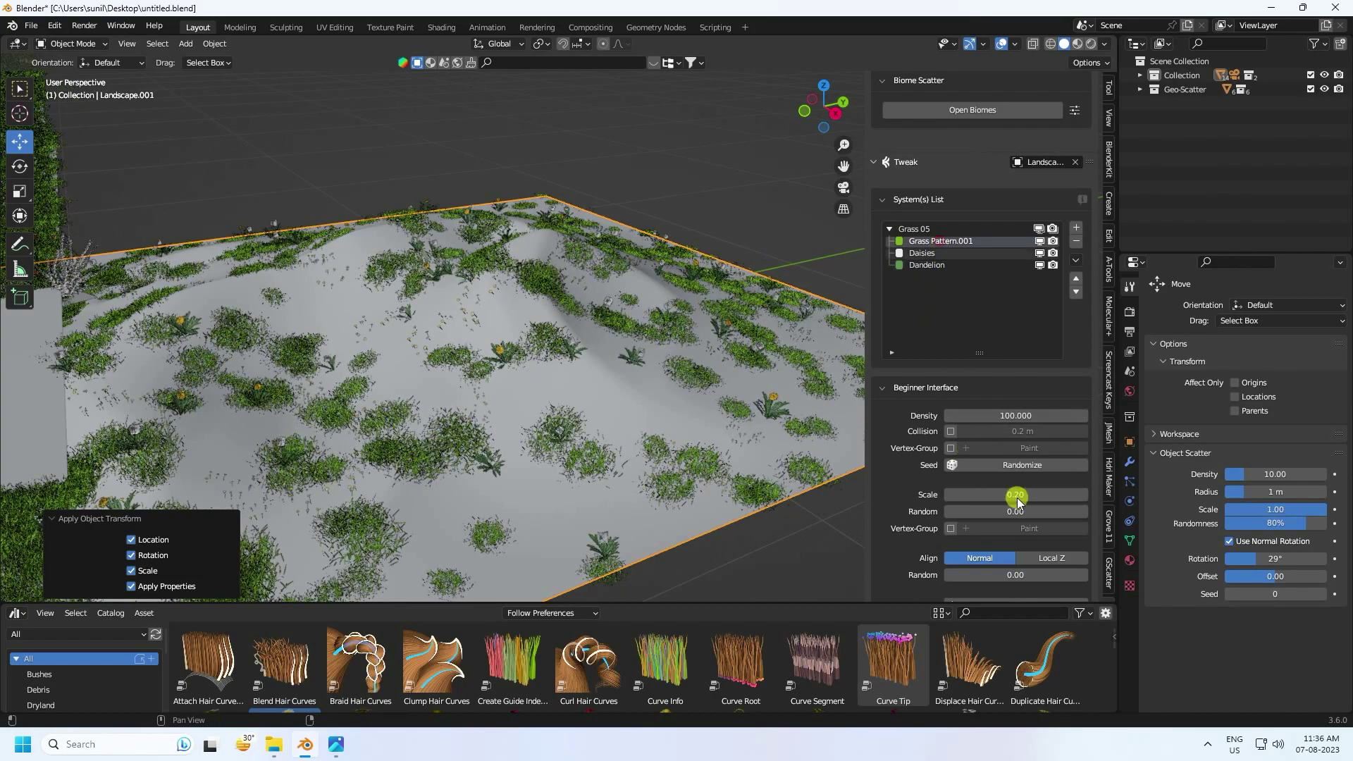
click(1007, 413)
text(1000)
key(Return)
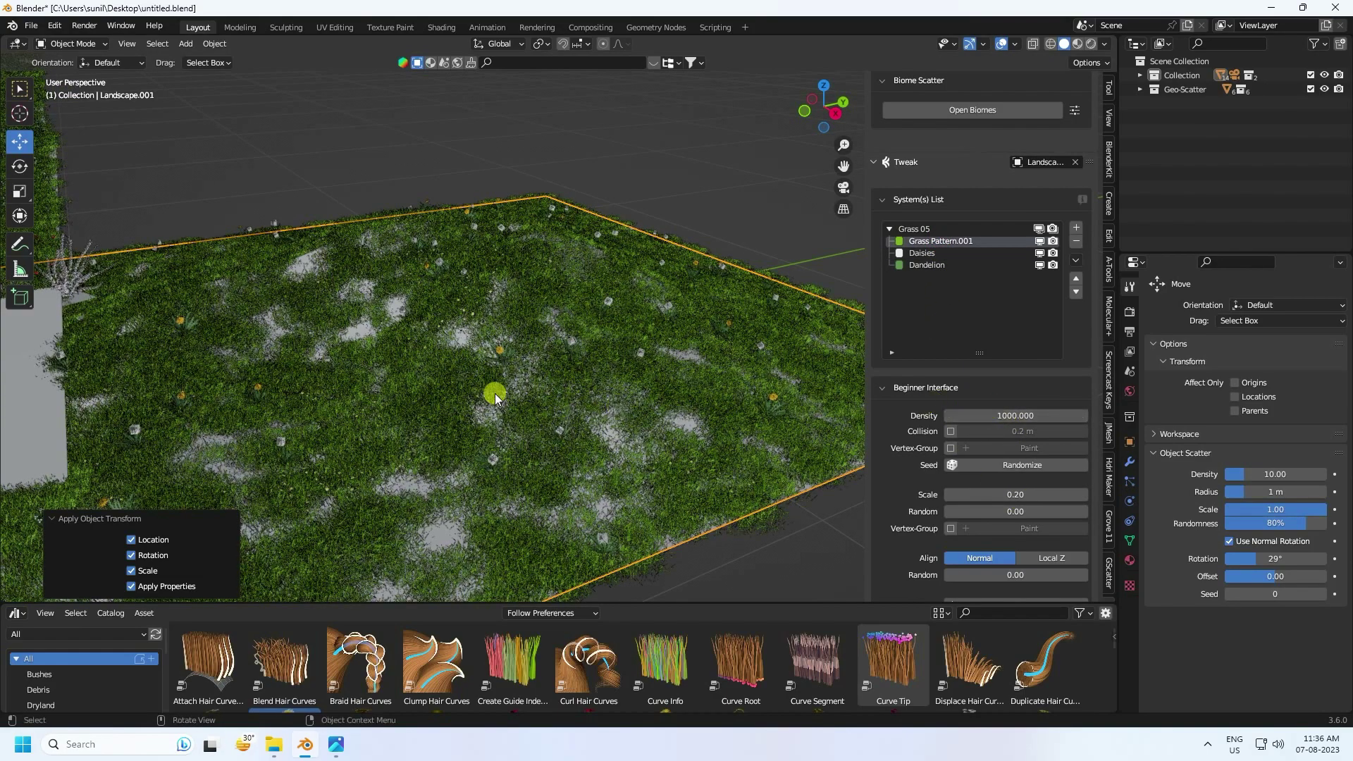
- Set the Daisies scatter system to density 200 and scale 0.4
click(909, 253)
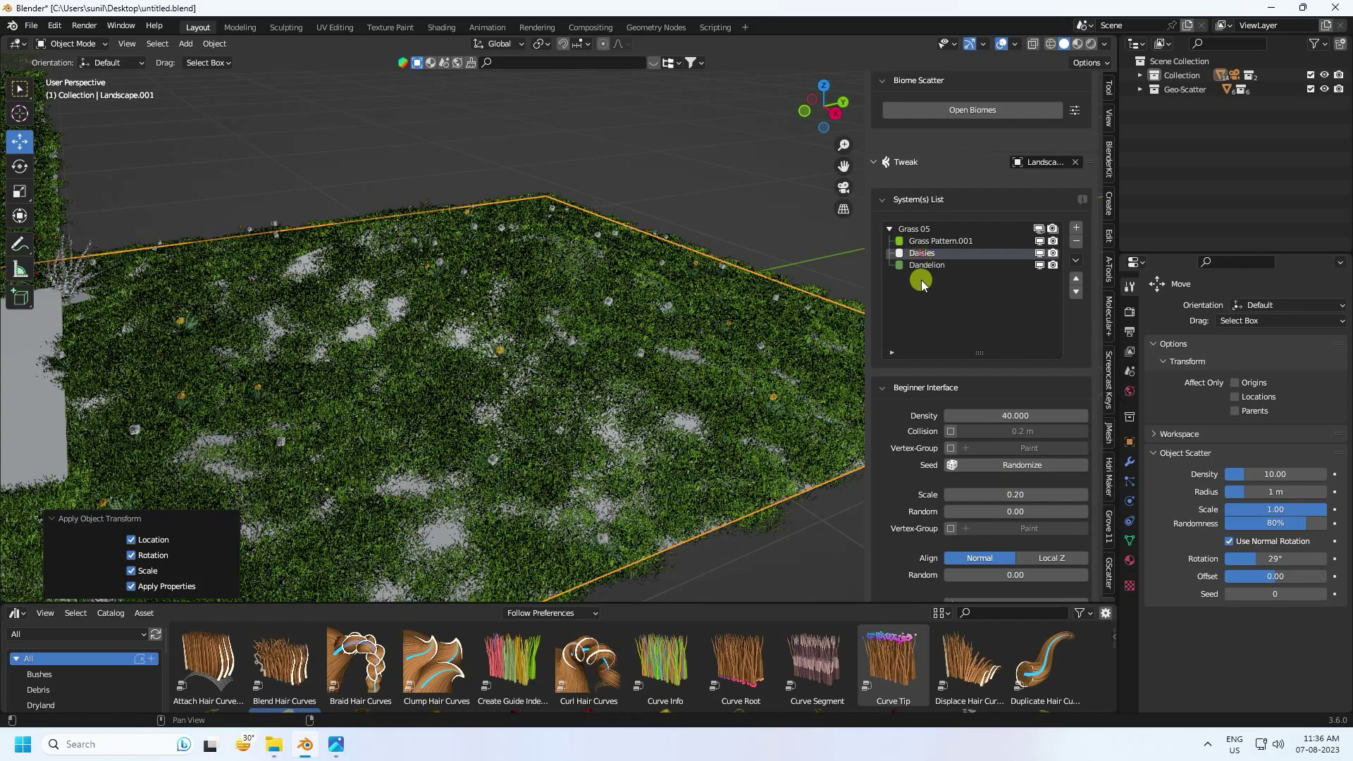
click(1010, 412)
text(200)
key(Return)
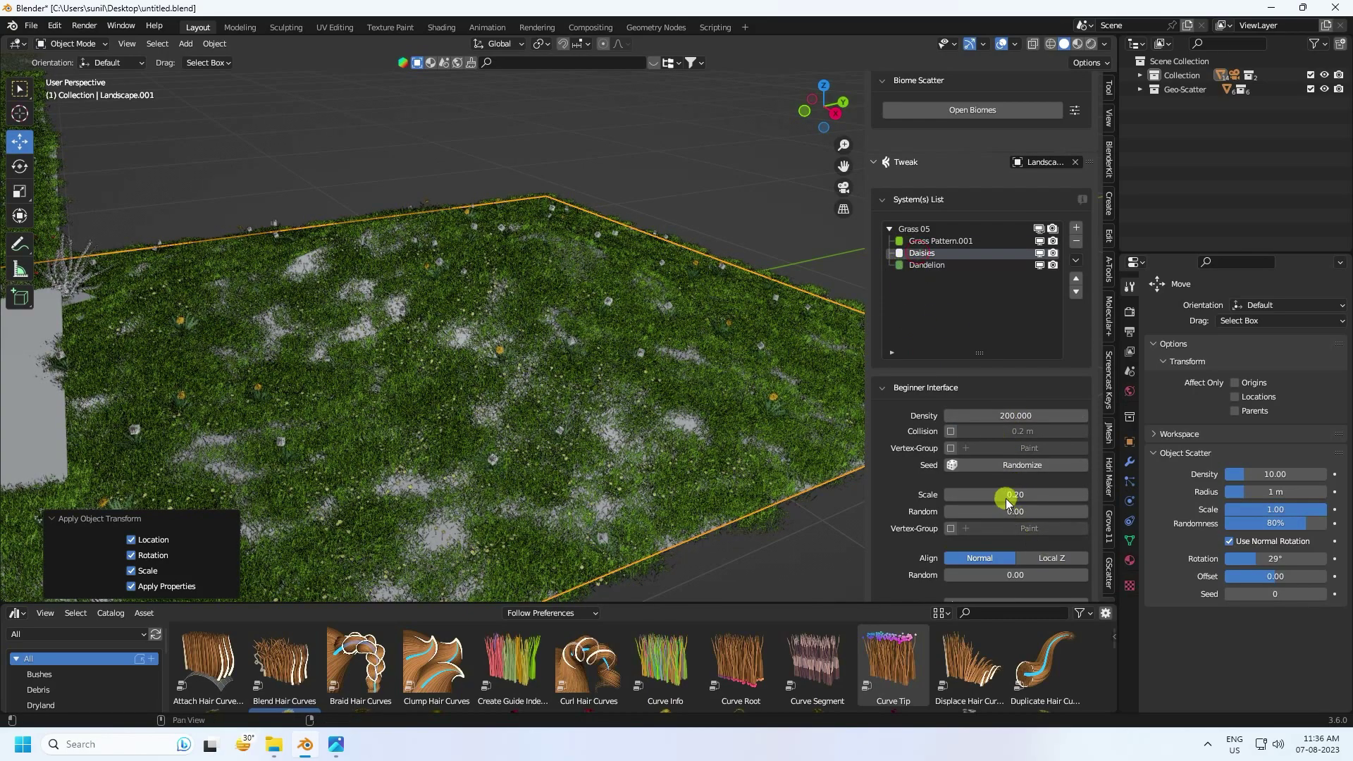
drag(1004, 496, 679, 320)
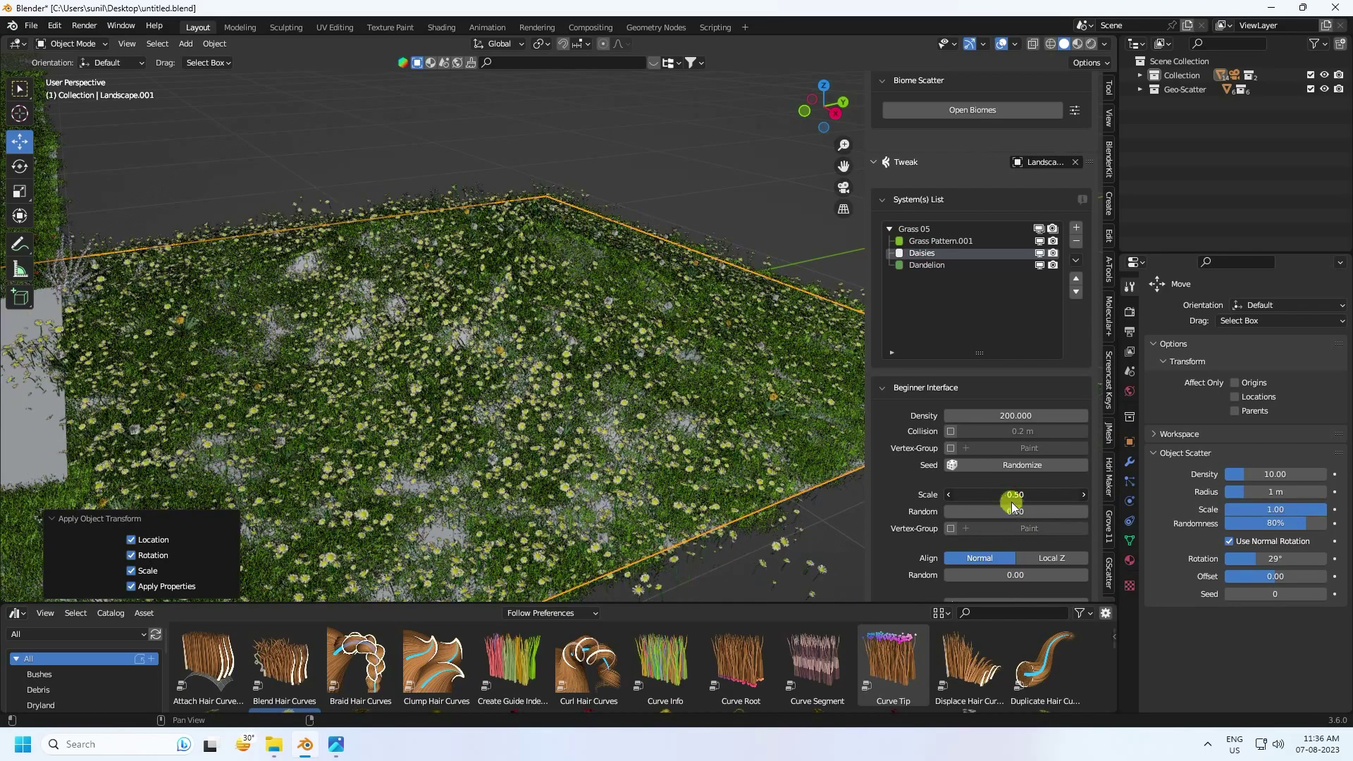
key(Return)
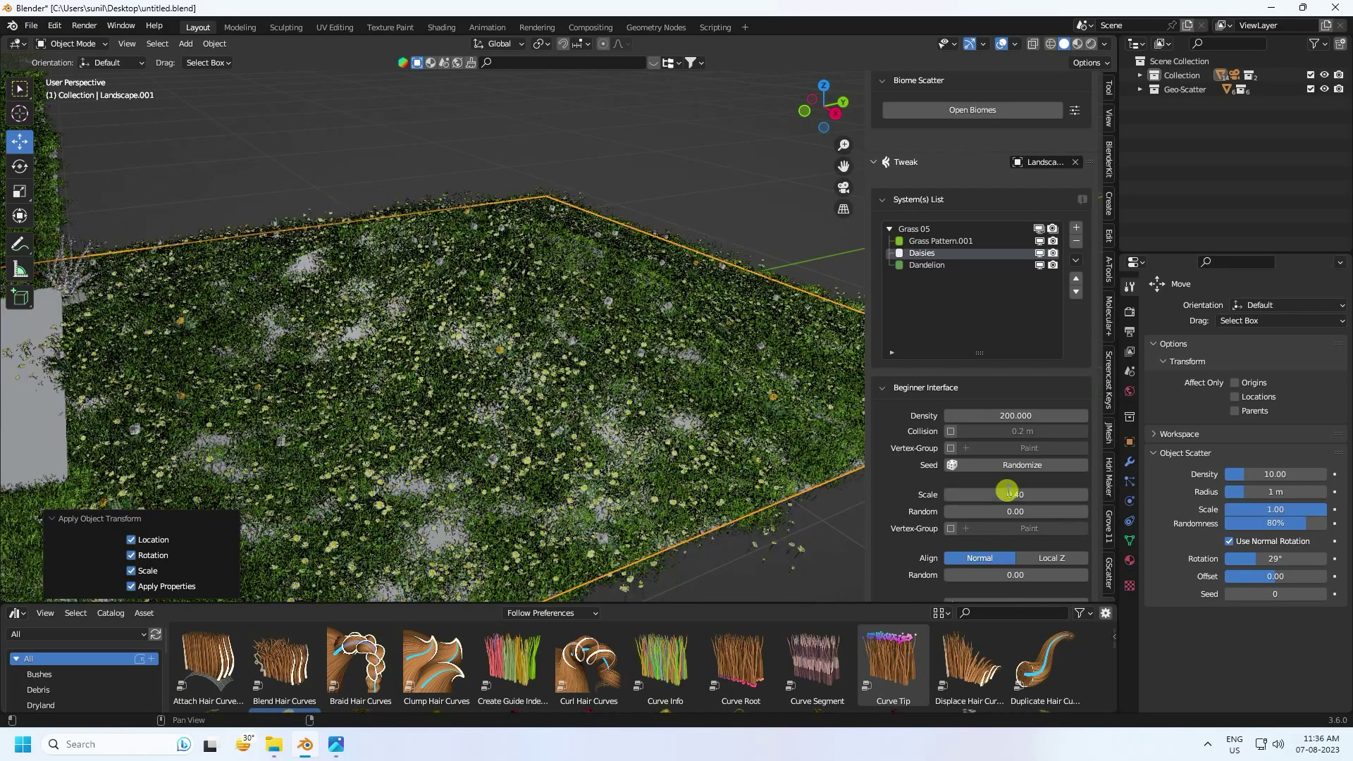
- Set the scale of the Dandelion scatter system to 0.4 and its density to 50
click(942, 264)
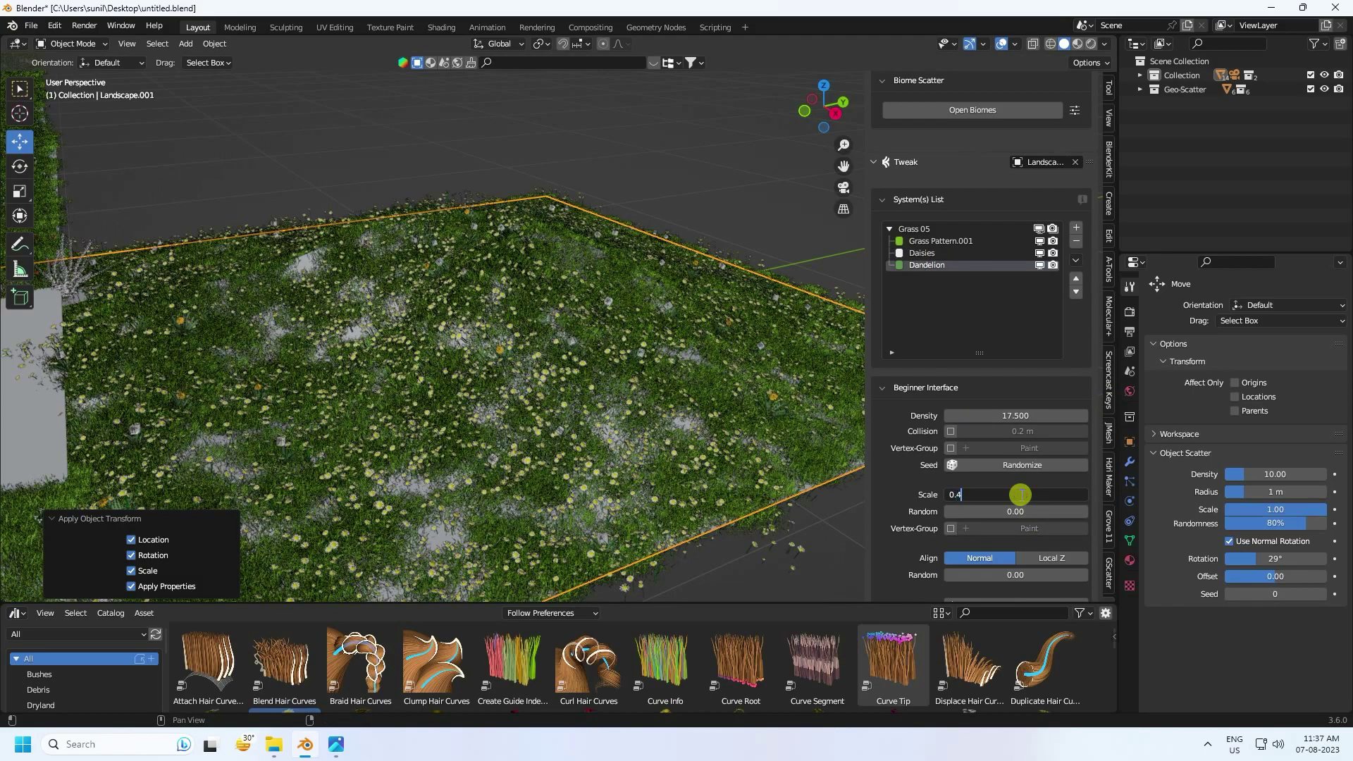
key(Return)
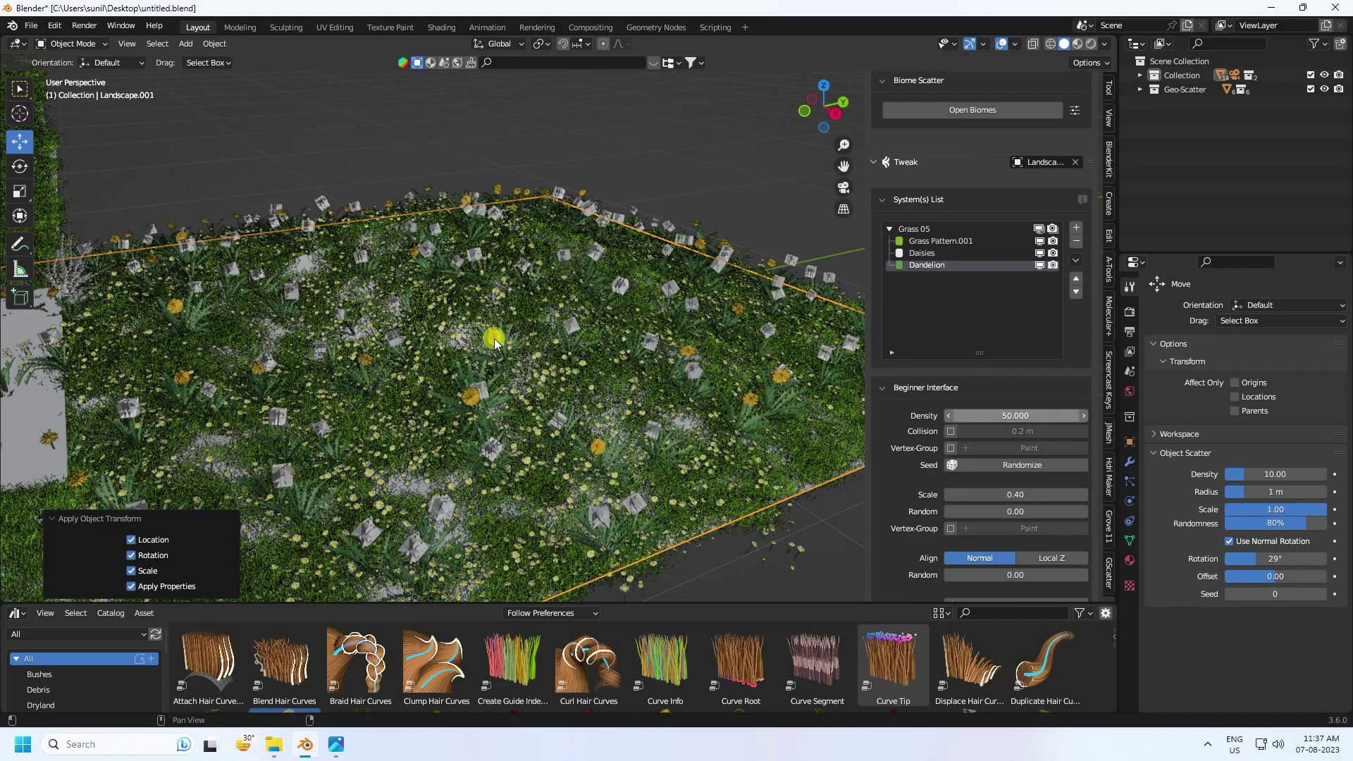
key(Return)
- Preview the scene in rendered shading through the camera and return to solid shading in a perspective view
key(KP_0)
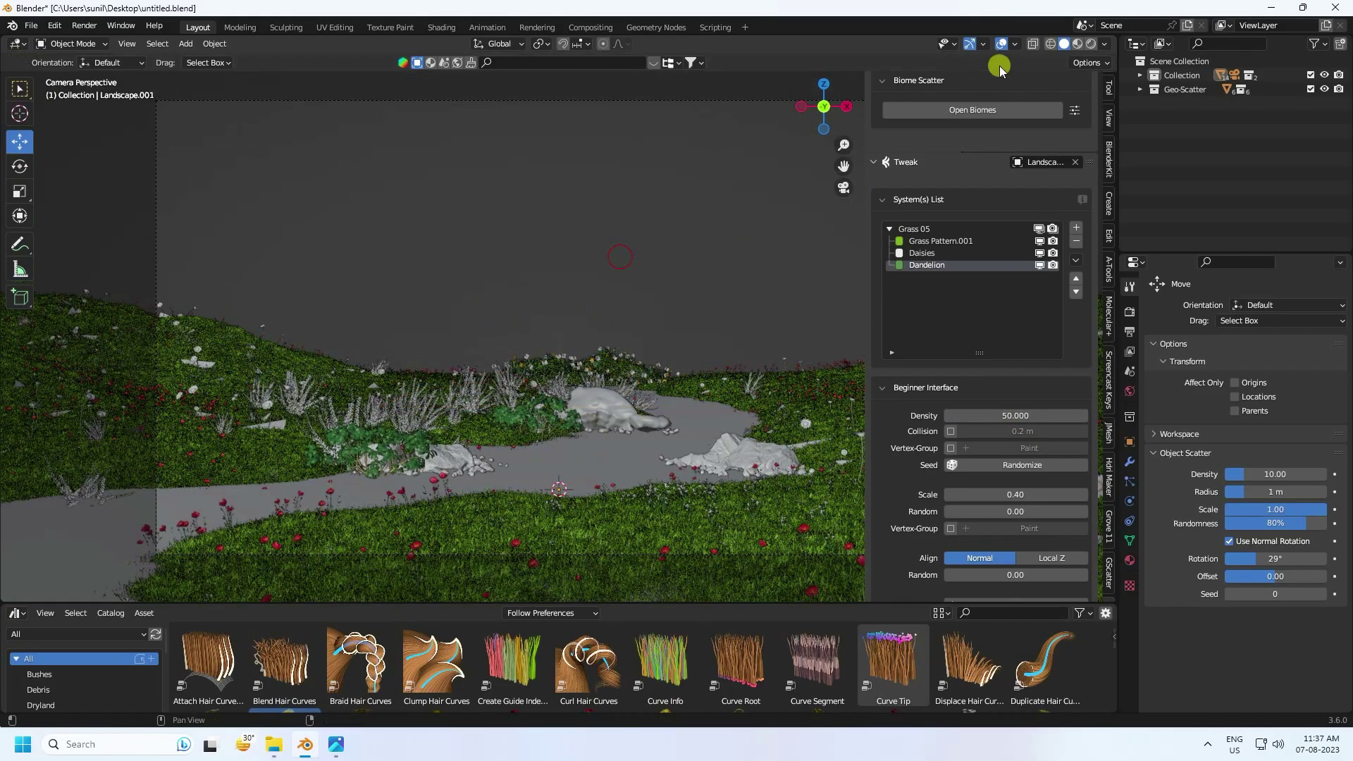
drag(867, 230, 953, 229)
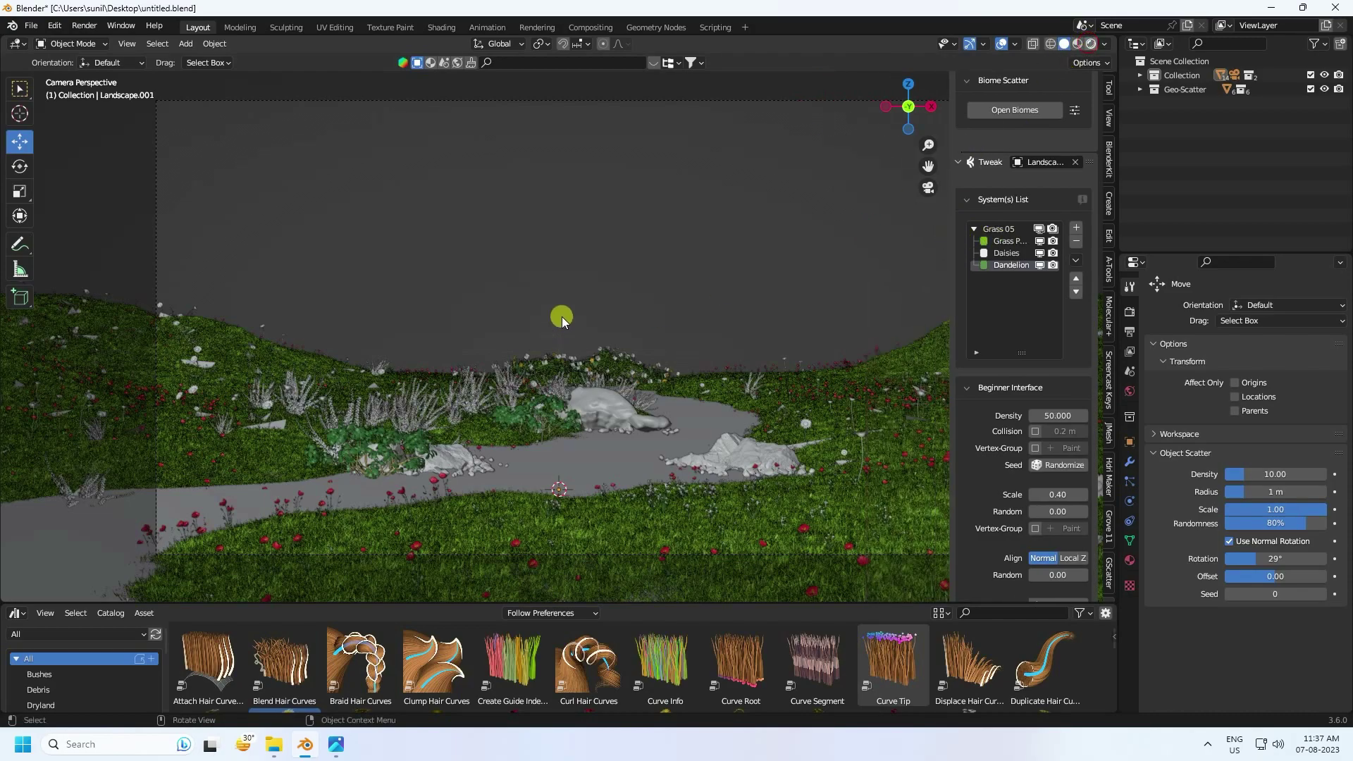
key(z)
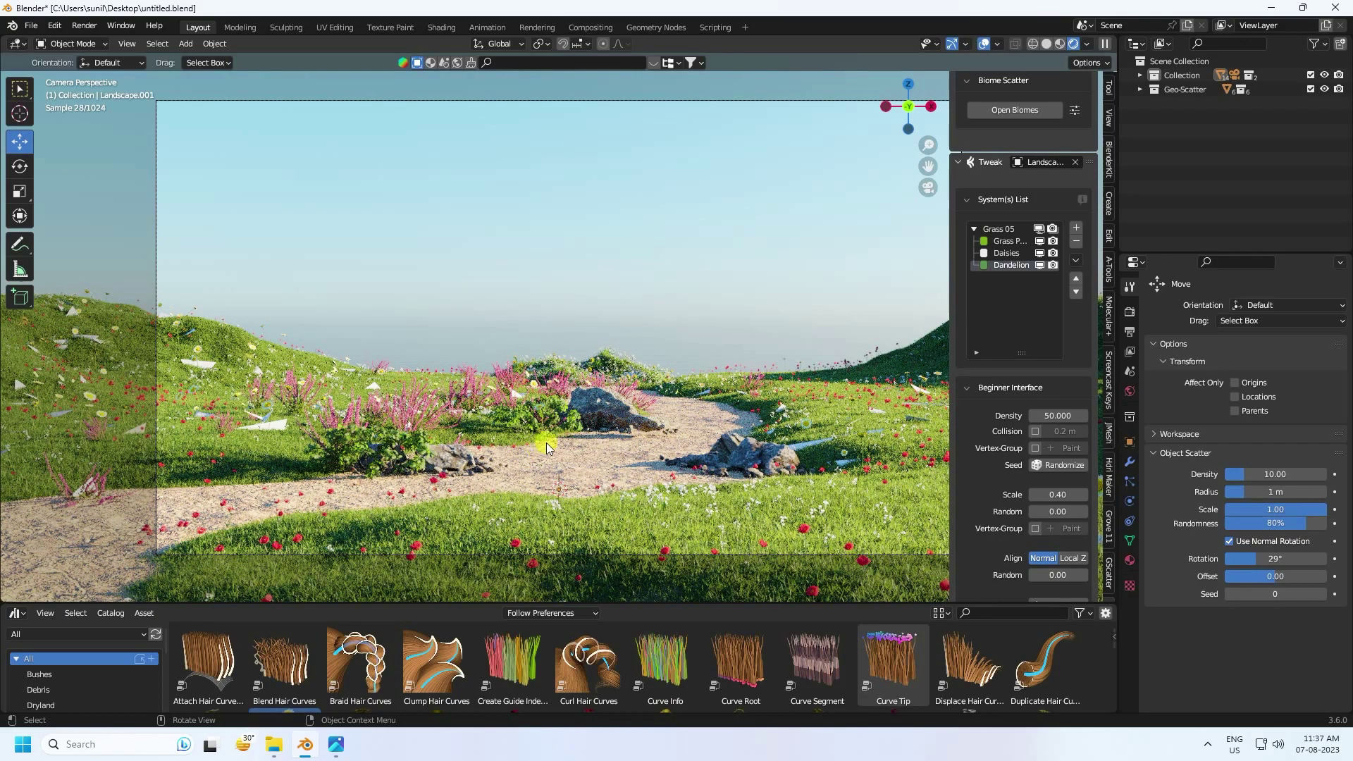
click(1045, 44)
mouse_move(513, 348)
middle_down()
mouse_move(458, 400)
mouse_move(437, 395)
mouse_move(436, 424)
mouse_move(438, 320)
mouse_move(317, 183)
middle_up()
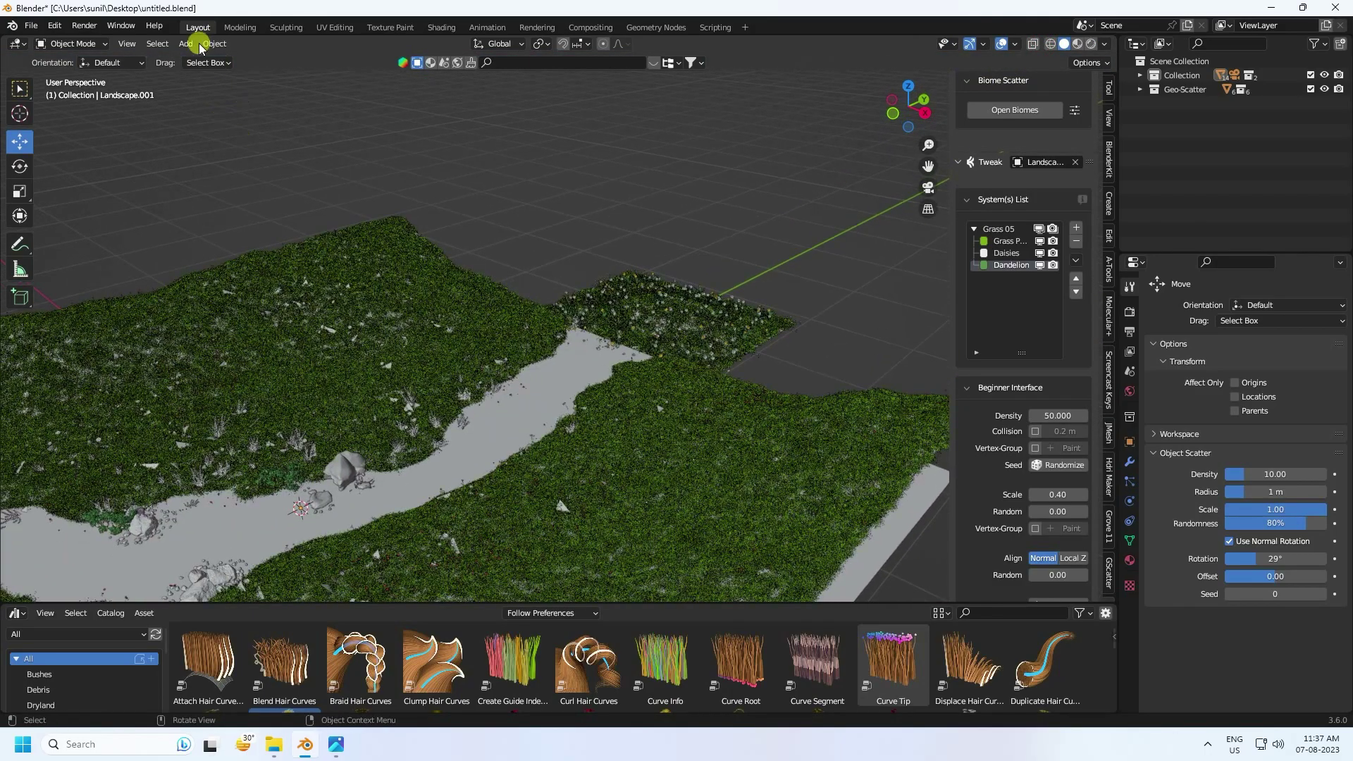
- Append all the tree objects from Tree_Red-spruce.blend in the Natural Set folder
click(31, 26)
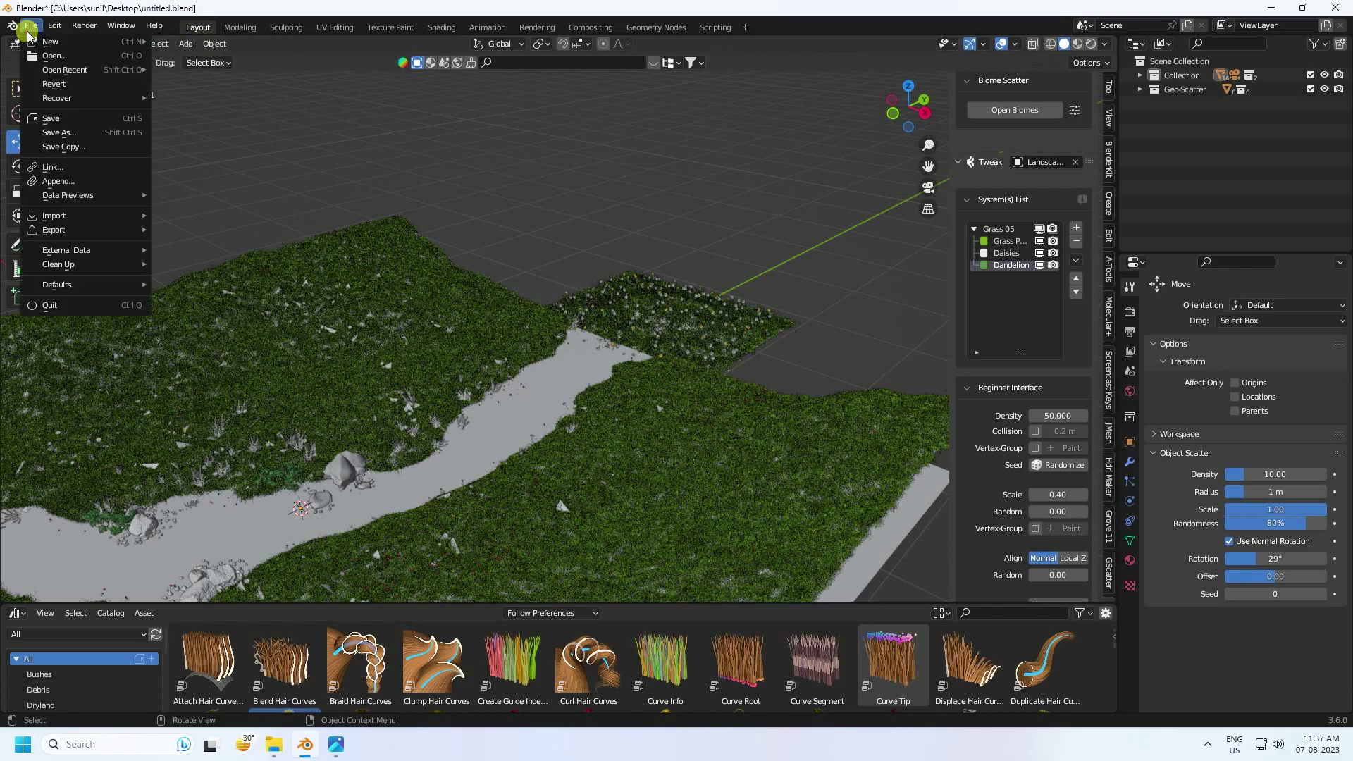
click(69, 180)
double_click(536, 276)
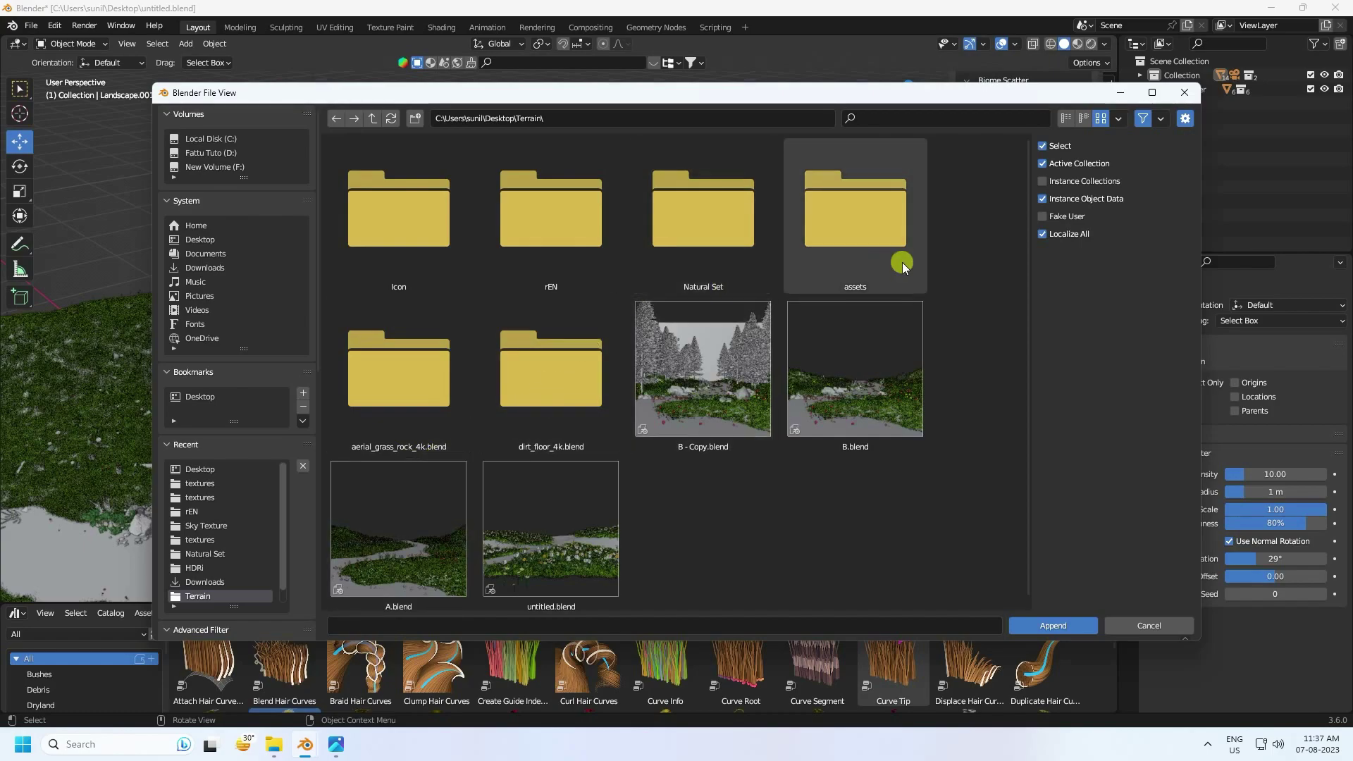
double_click(697, 231)
double_click(802, 224)
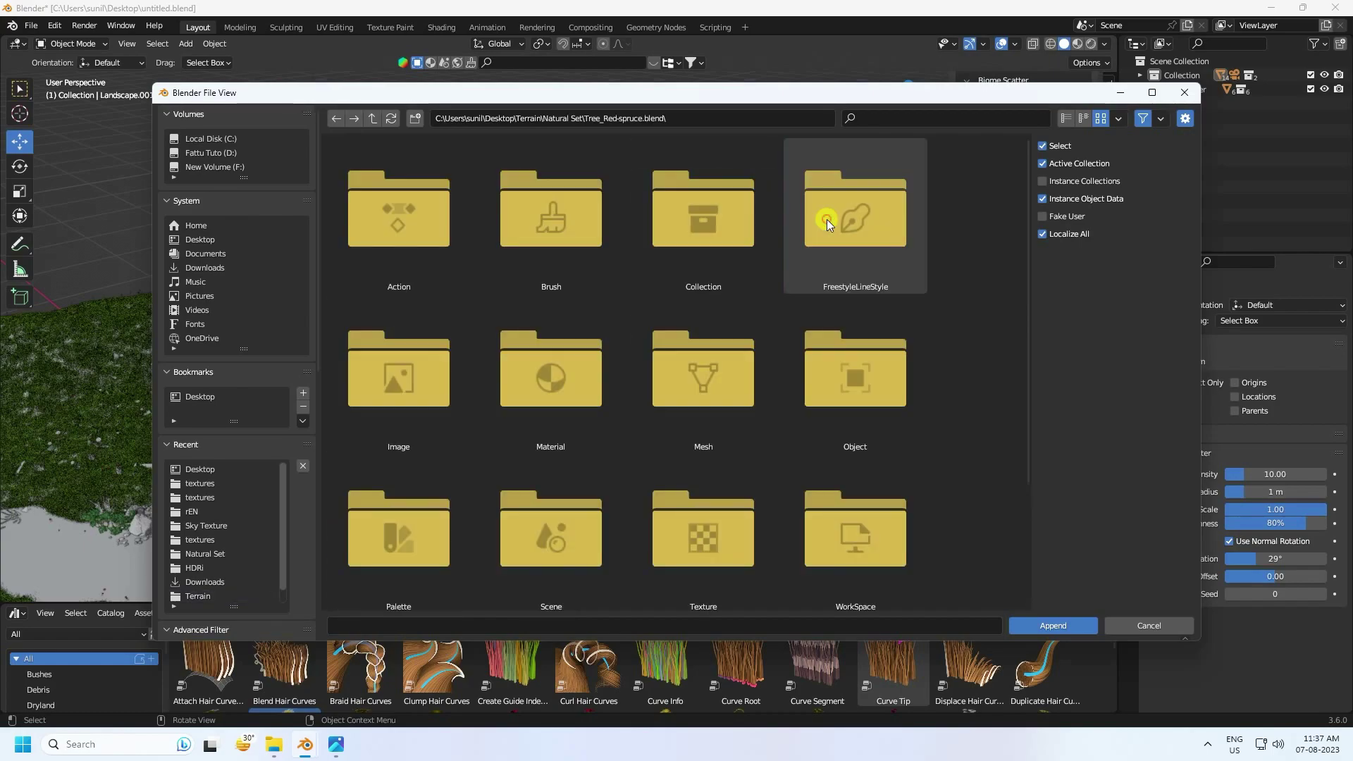
double_click(849, 394)
drag(879, 435, 303, 150)
click(1051, 626)
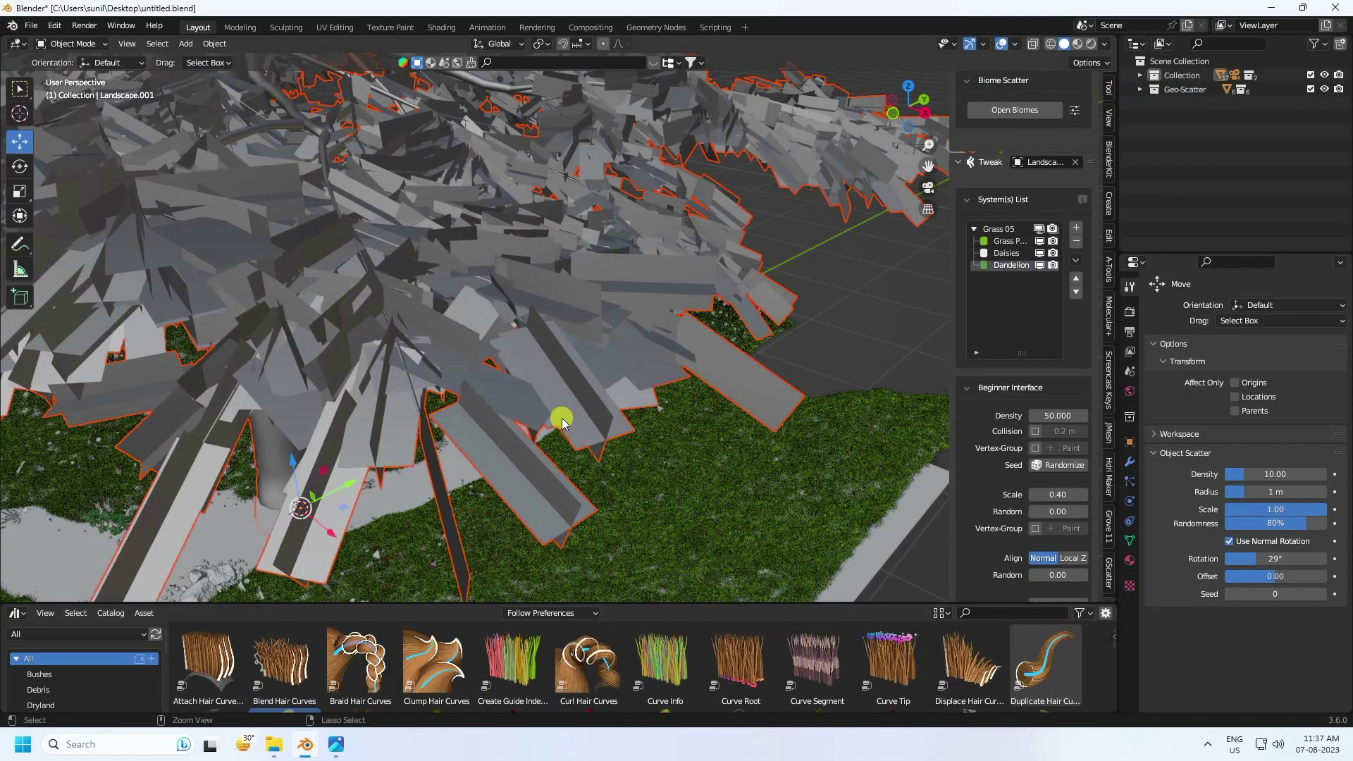
- Shrink the appended spruces to fit the terrain, scaling them by about 0.157 and again by about 0.632
scroll(561, 416, down, 10)
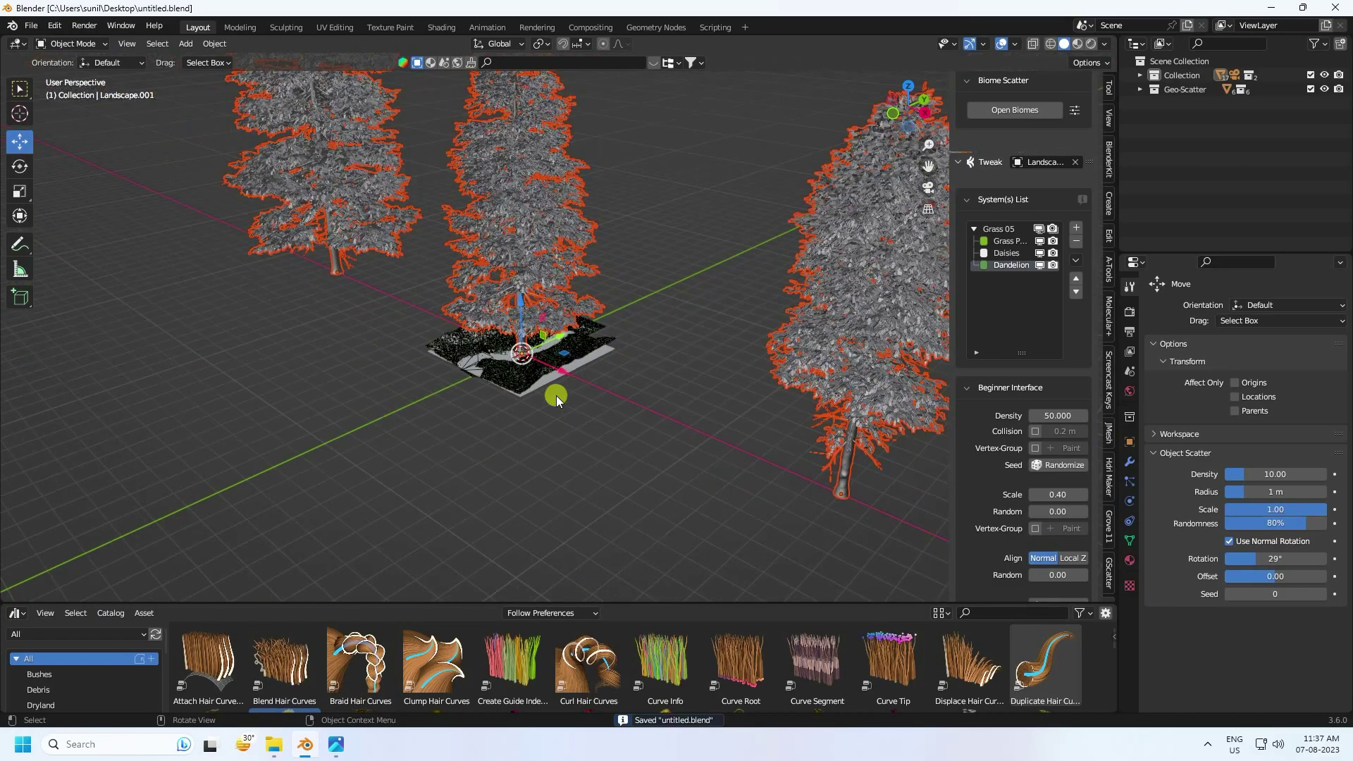
key(s)
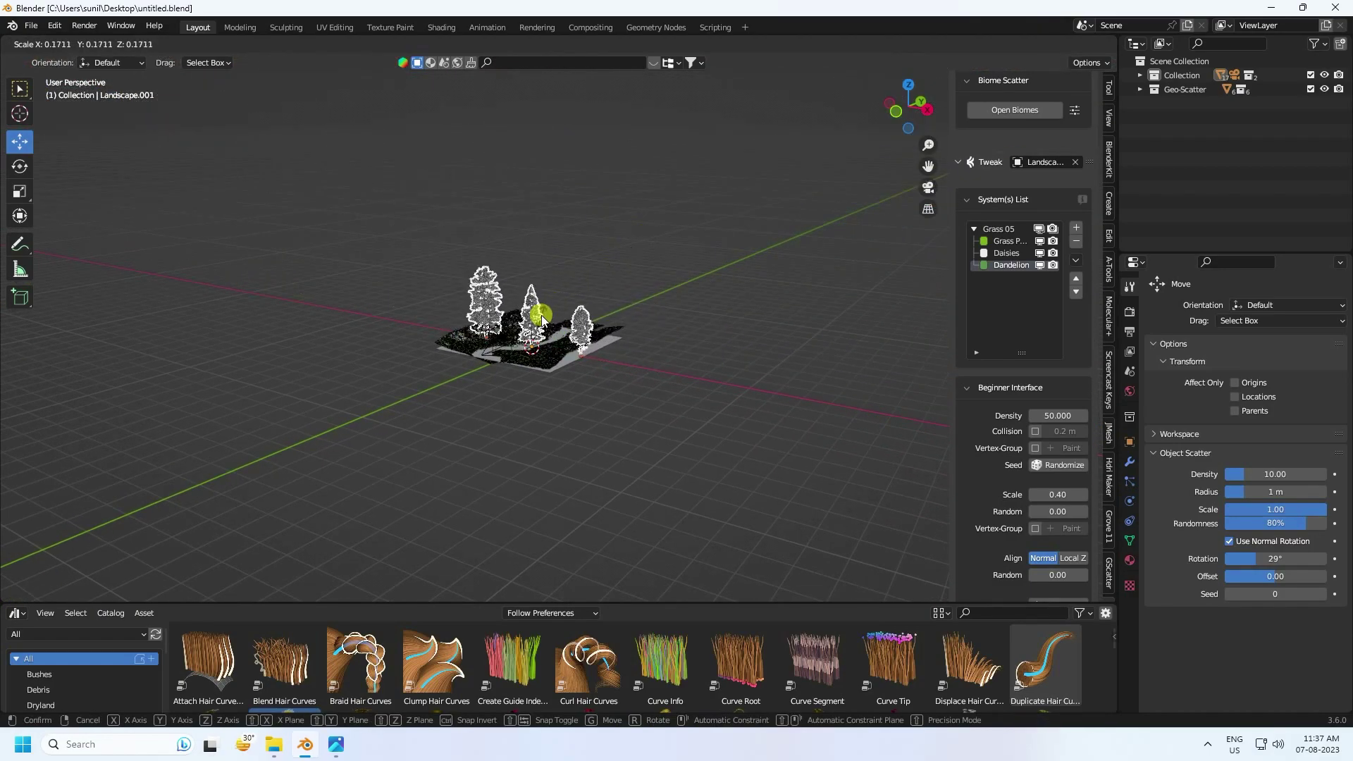
click(544, 304)
scroll(542, 305, up, 5)
scroll(543, 305, up, 6)
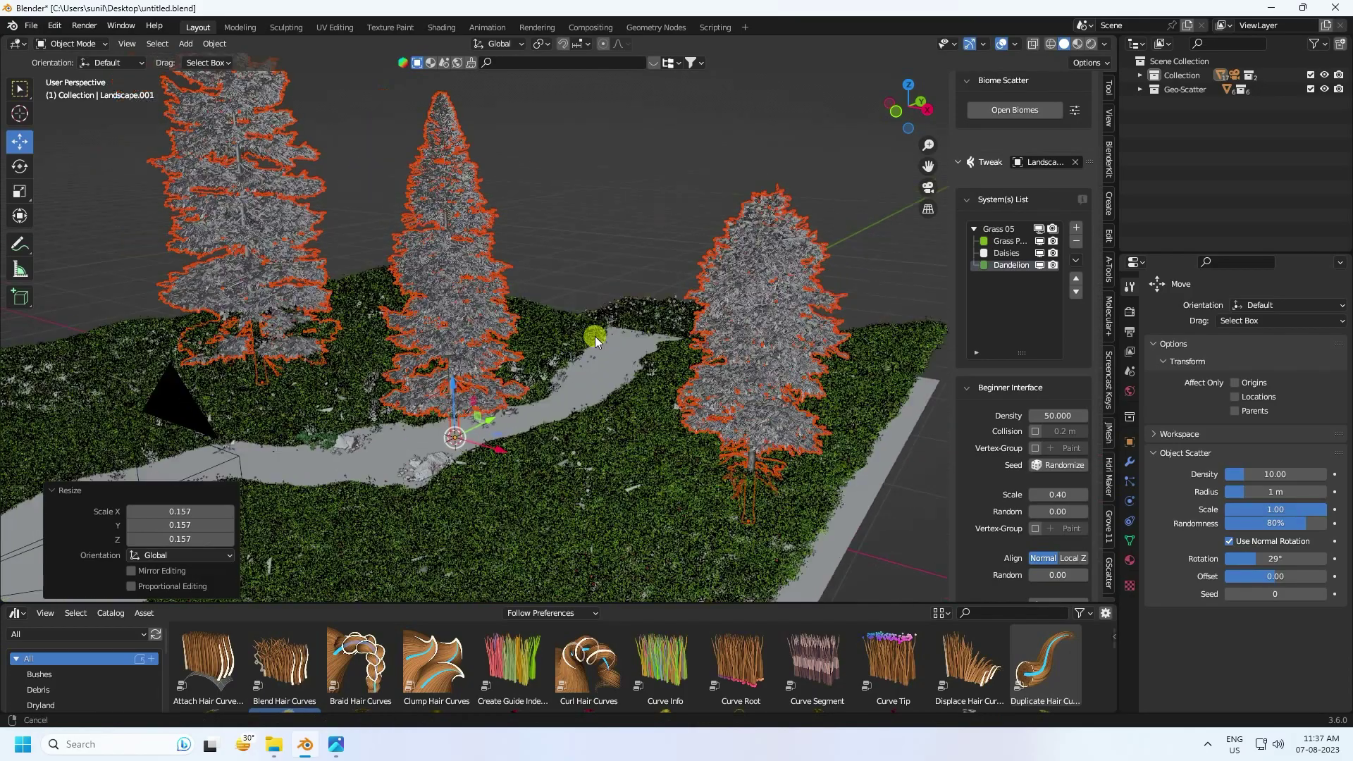
key(s)
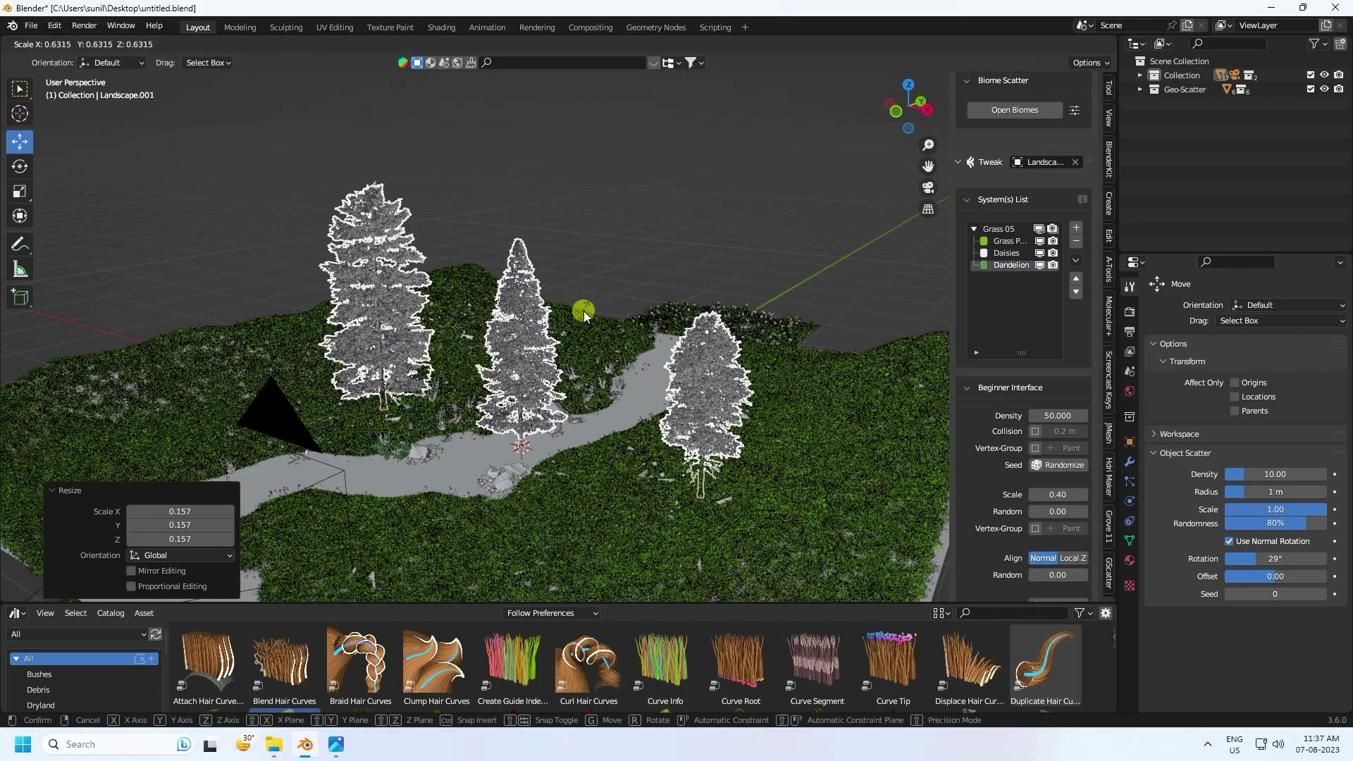
click(584, 311)
- Rotate the three spruces by about 50.6° around the Z axis
click(17, 169)
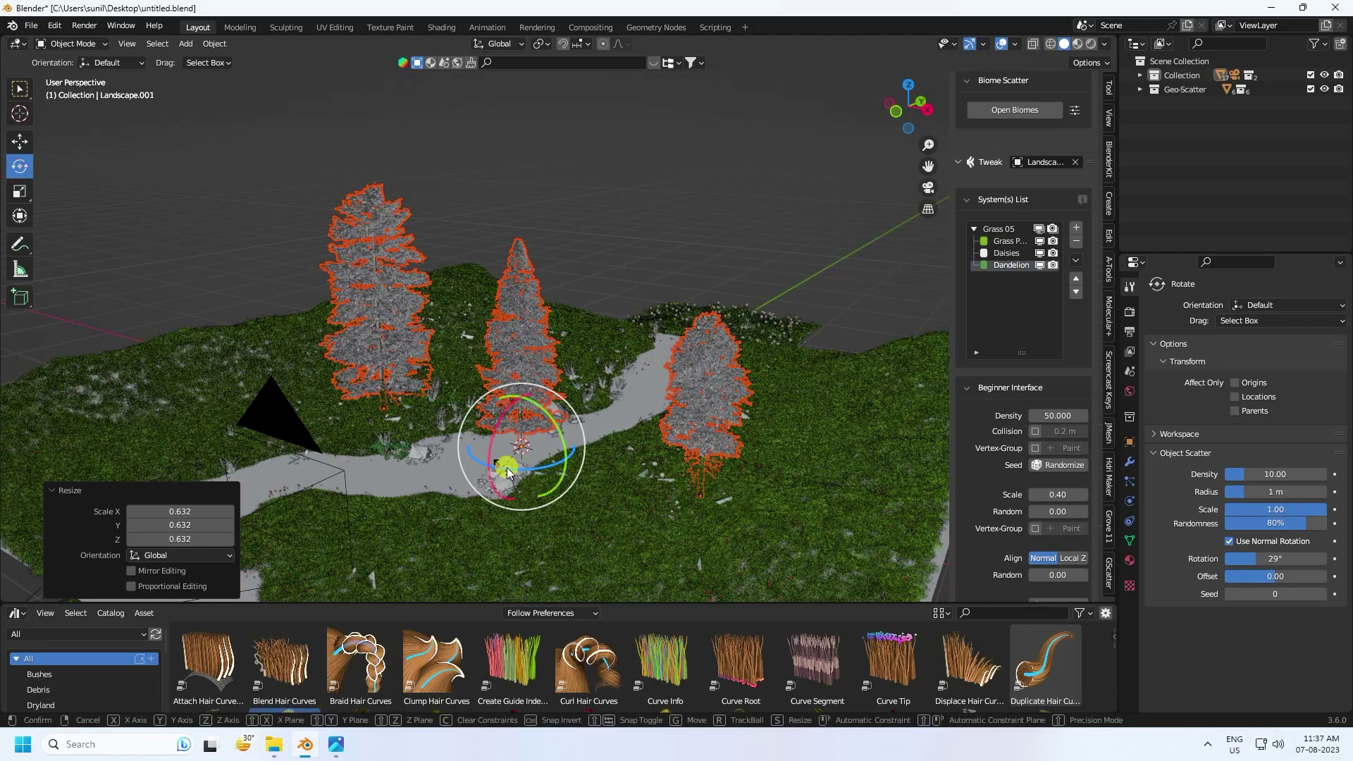
mouse_move(506, 467)
mouse_down()
mouse_move(538, 468)
mouse_move(493, 455)
mouse_up()
key(shift+space)
key(g)
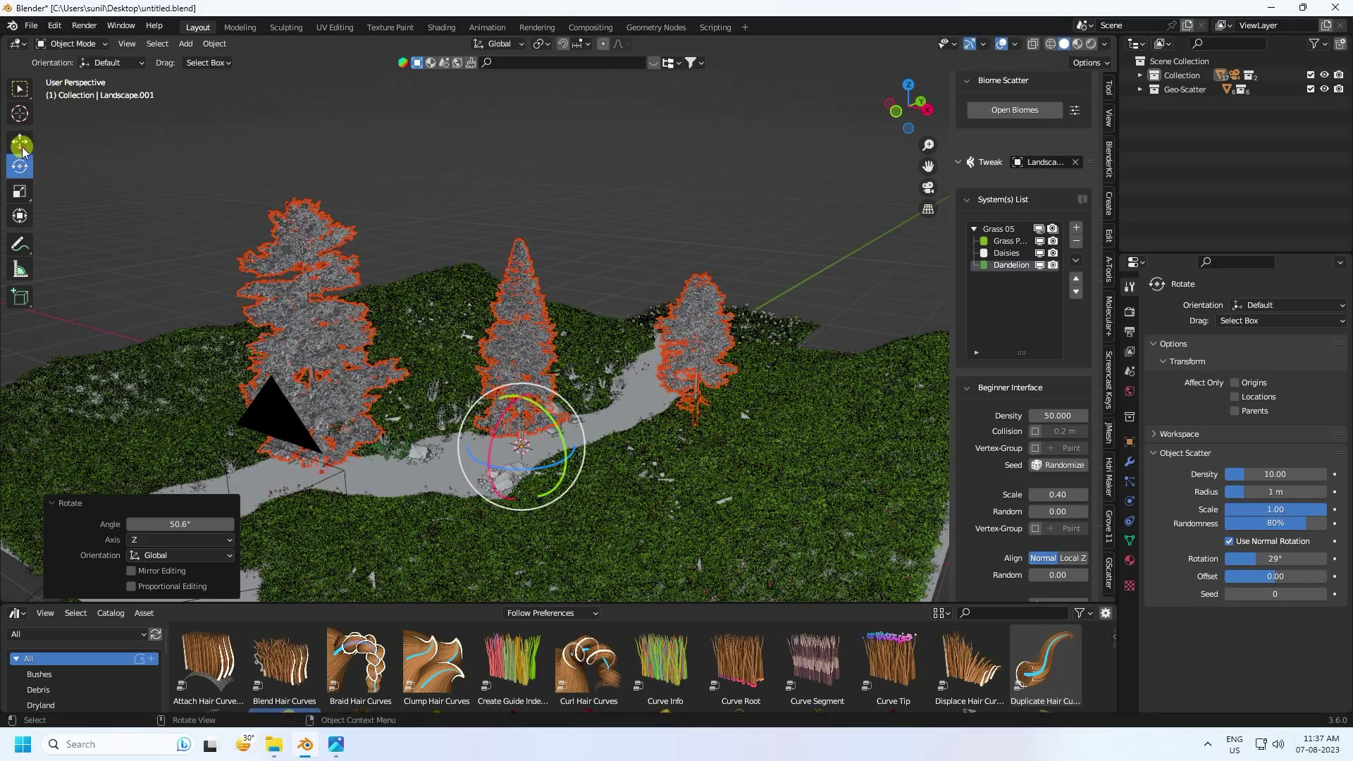
- In top view, move the three spruces off the river bed and cluster them on the grass along its left bank
key(KP_7)
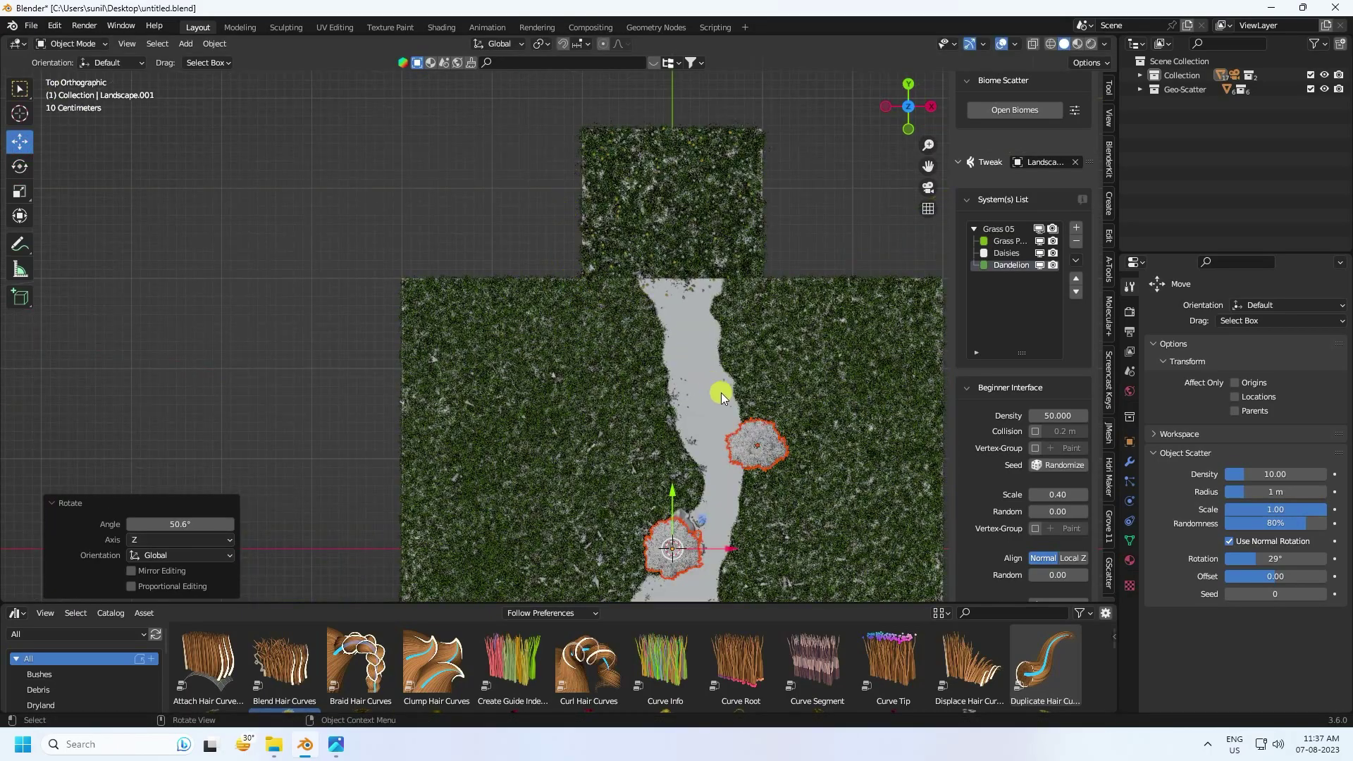
scroll(720, 387, up, 2)
shift+middle_drag(726, 405, 623, 259)
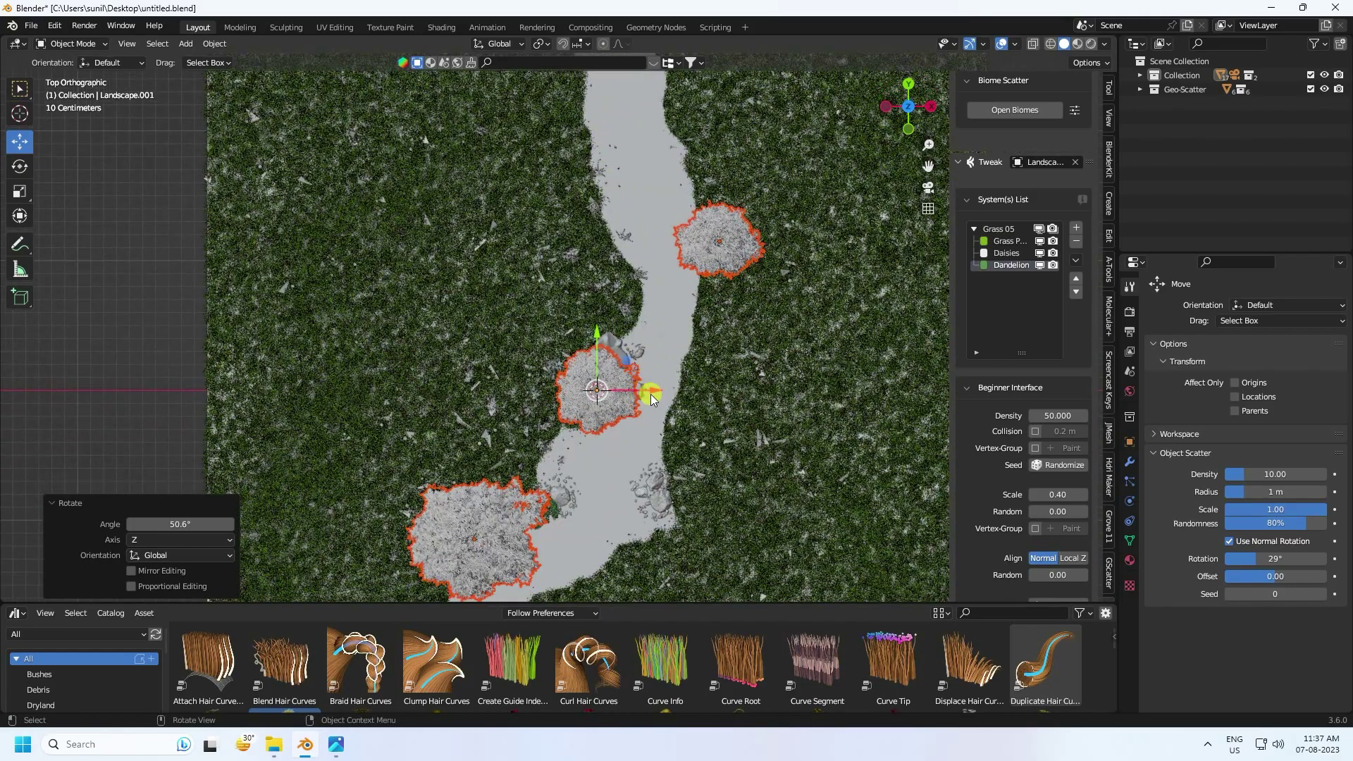
drag(649, 395, 540, 254)
click(645, 233)
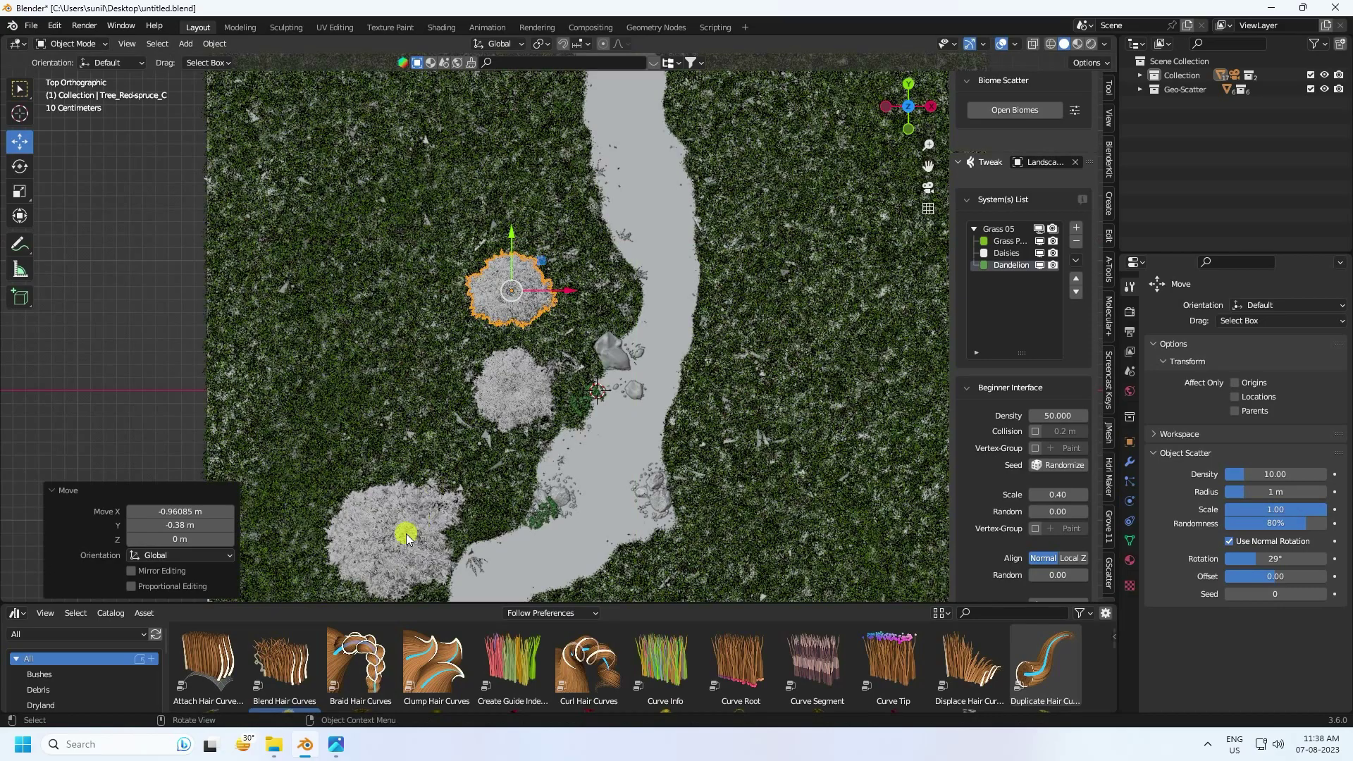
click(407, 534)
drag(426, 496, 436, 337)
- Paste a copy of Tree_Red-spruce_B, move it toward the river bank and scale it by about 1.508
click(515, 394)
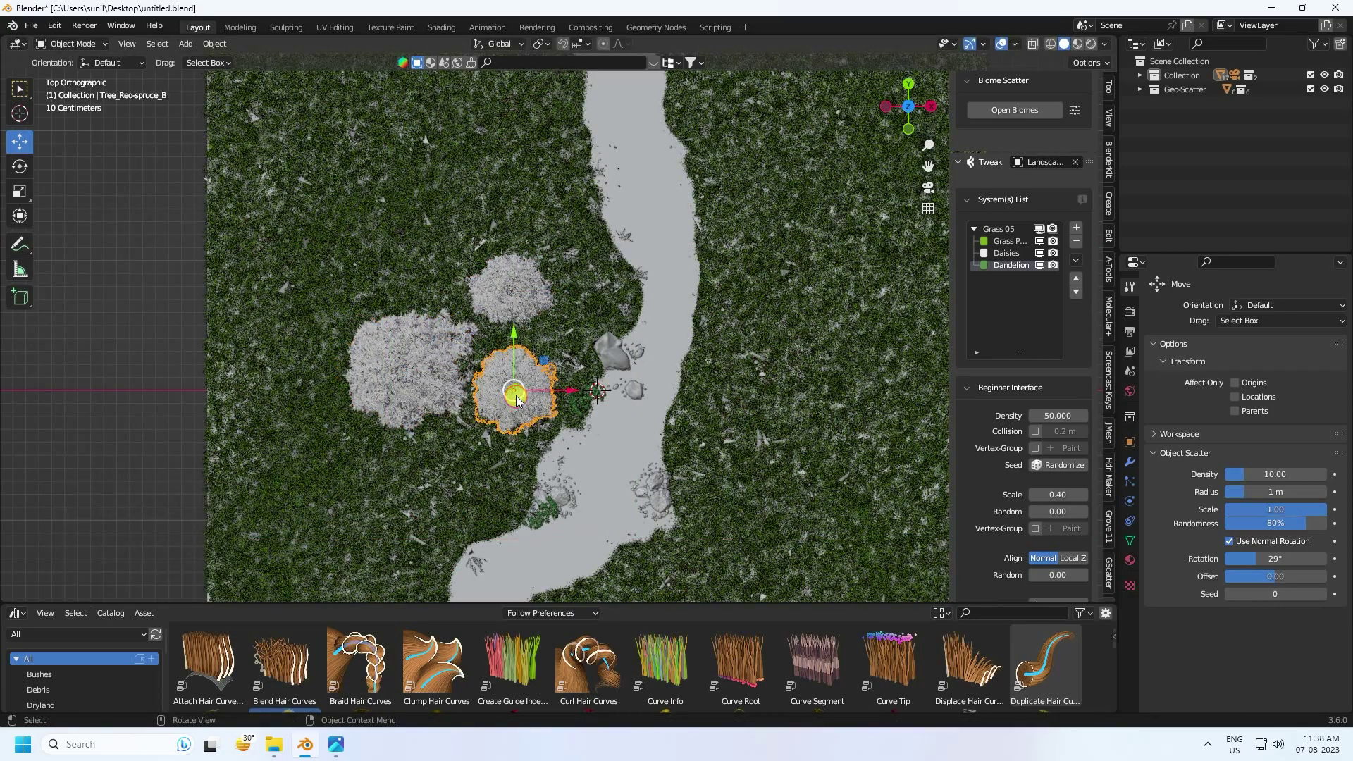
key(ctrl+v)
drag(536, 373, 592, 293)
key(s)
click(598, 408)
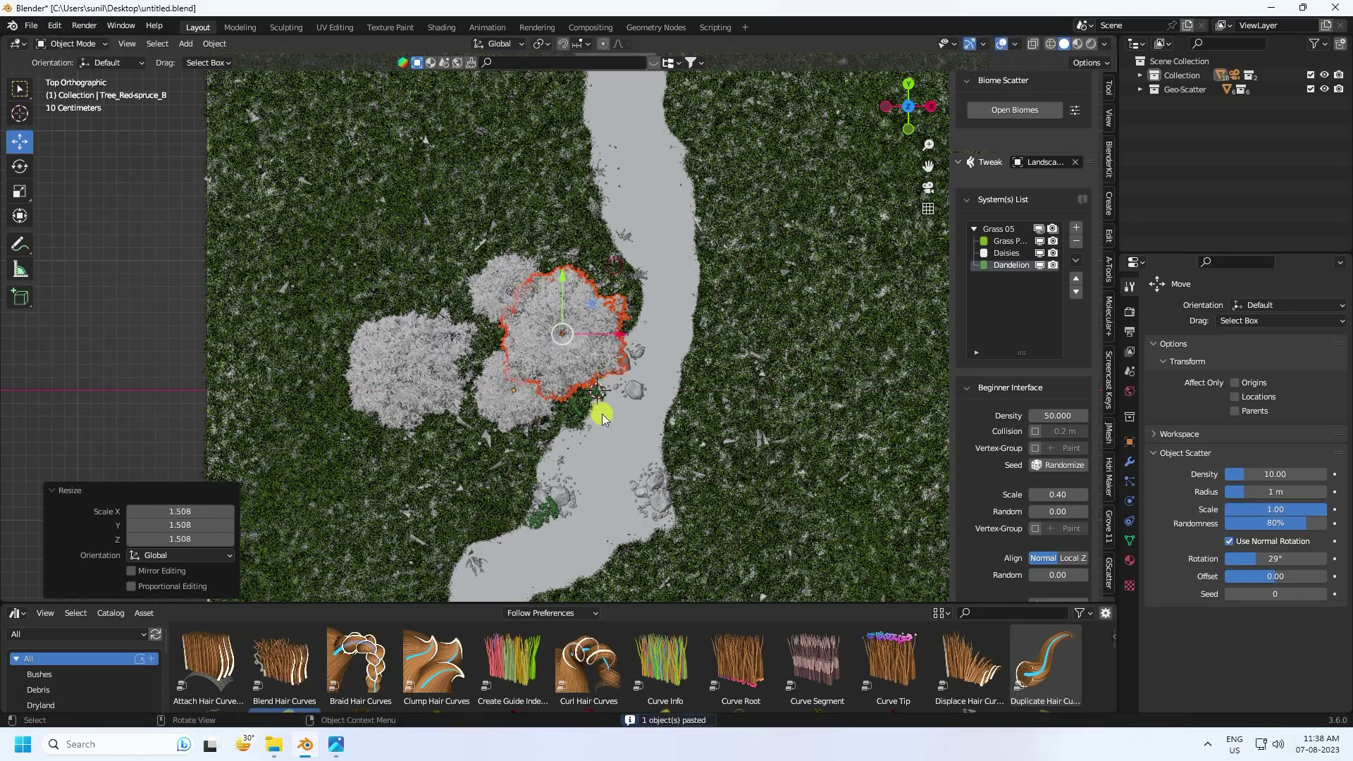
- Reduce the pasted spruce by a scale factor of about 0.71 while looking through the camera
key(KP_0)
scroll(590, 407, down, 3)
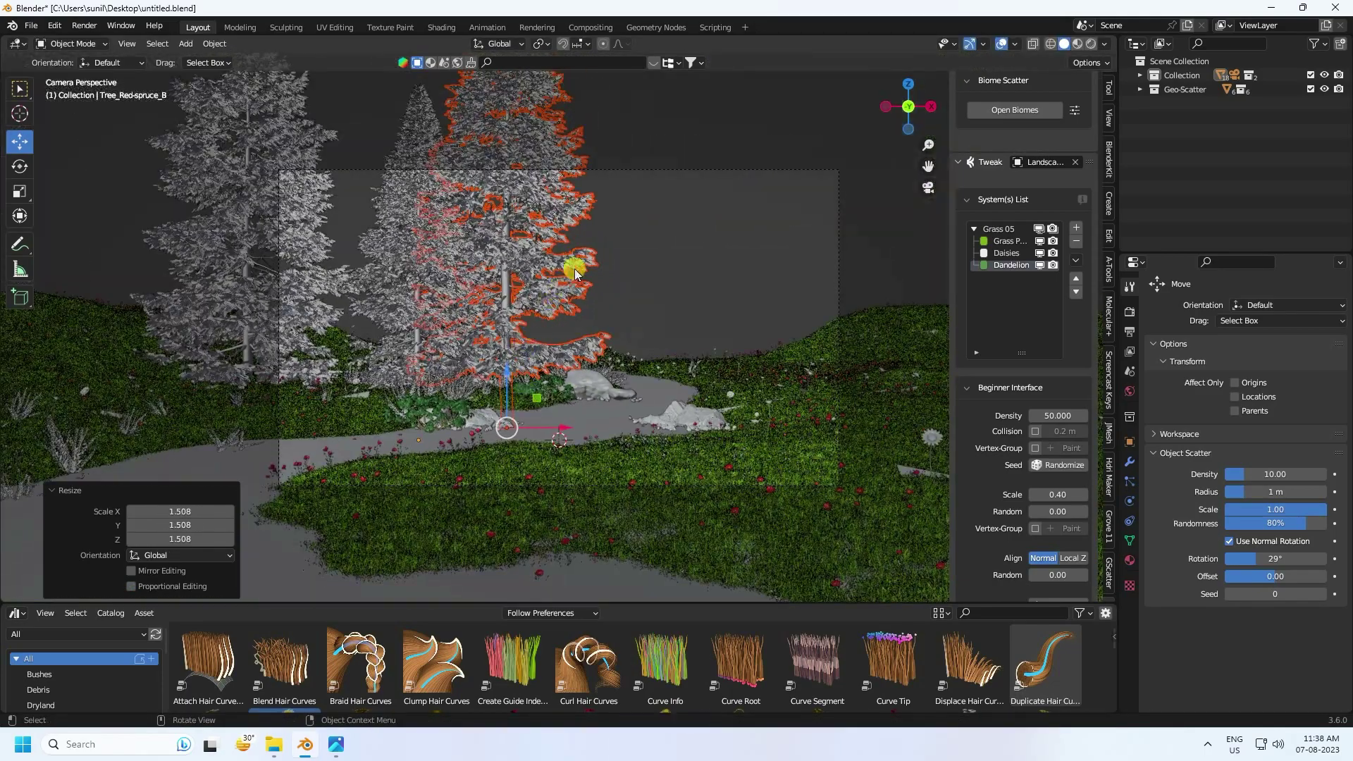
key(s)
click(563, 443)
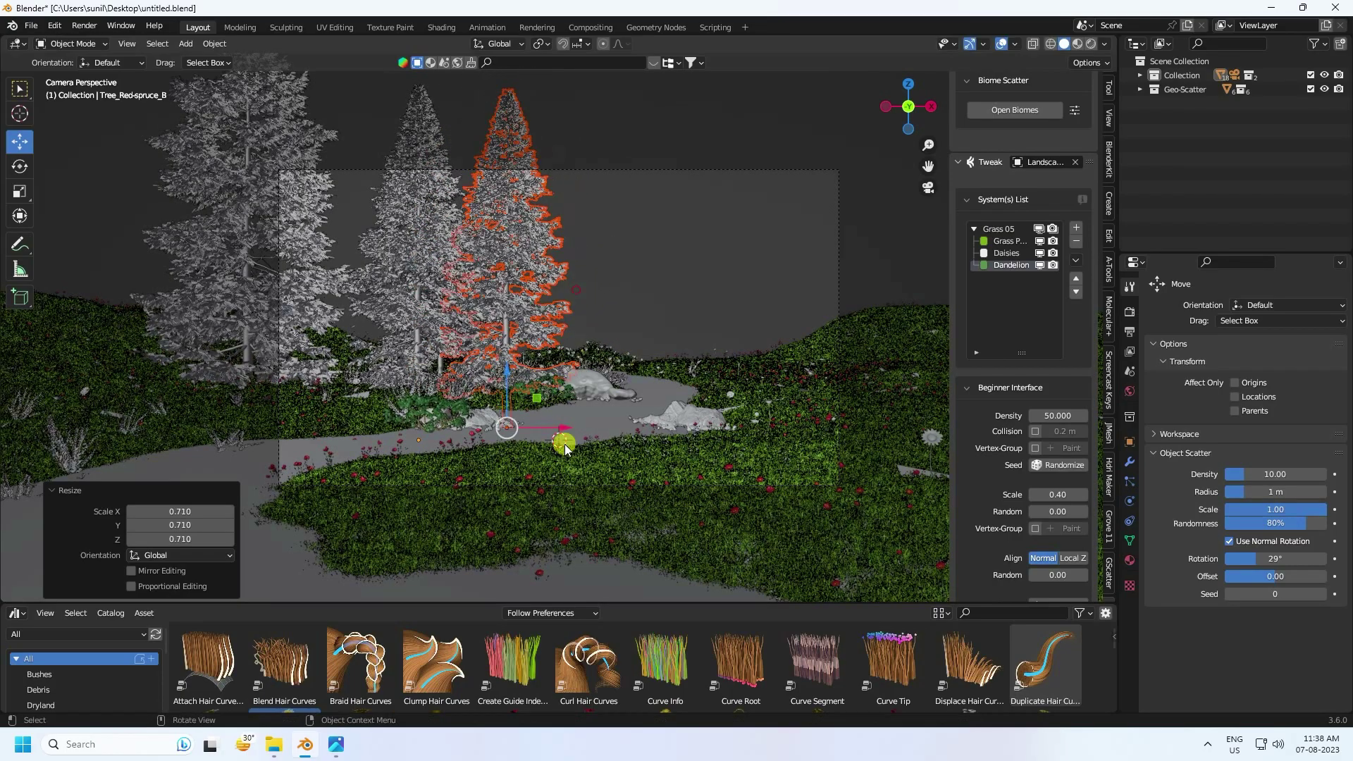
- Move the pasted spruce about -0.97 m along X and bring it forward on the grass toward the camera
key(g)
key(x)
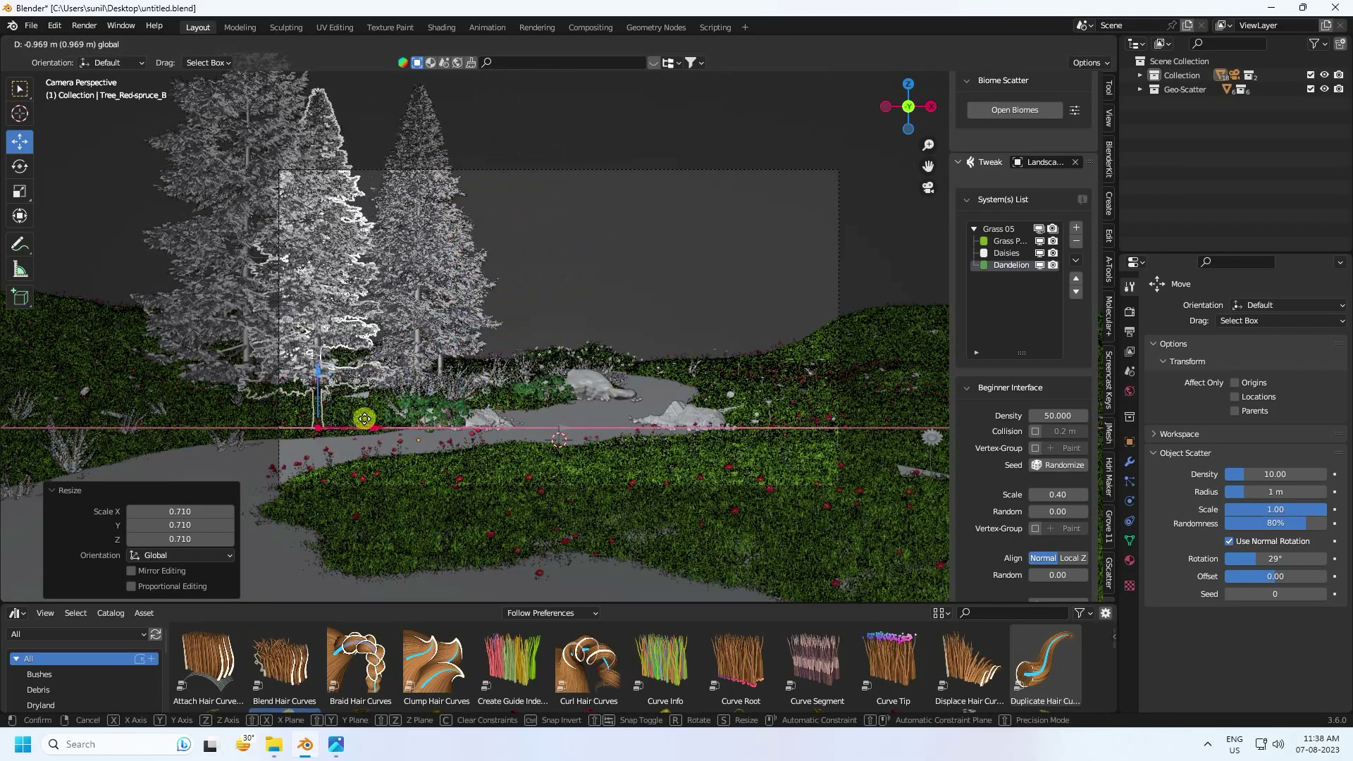
click(371, 419)
middle_drag(372, 420, 376, 368)
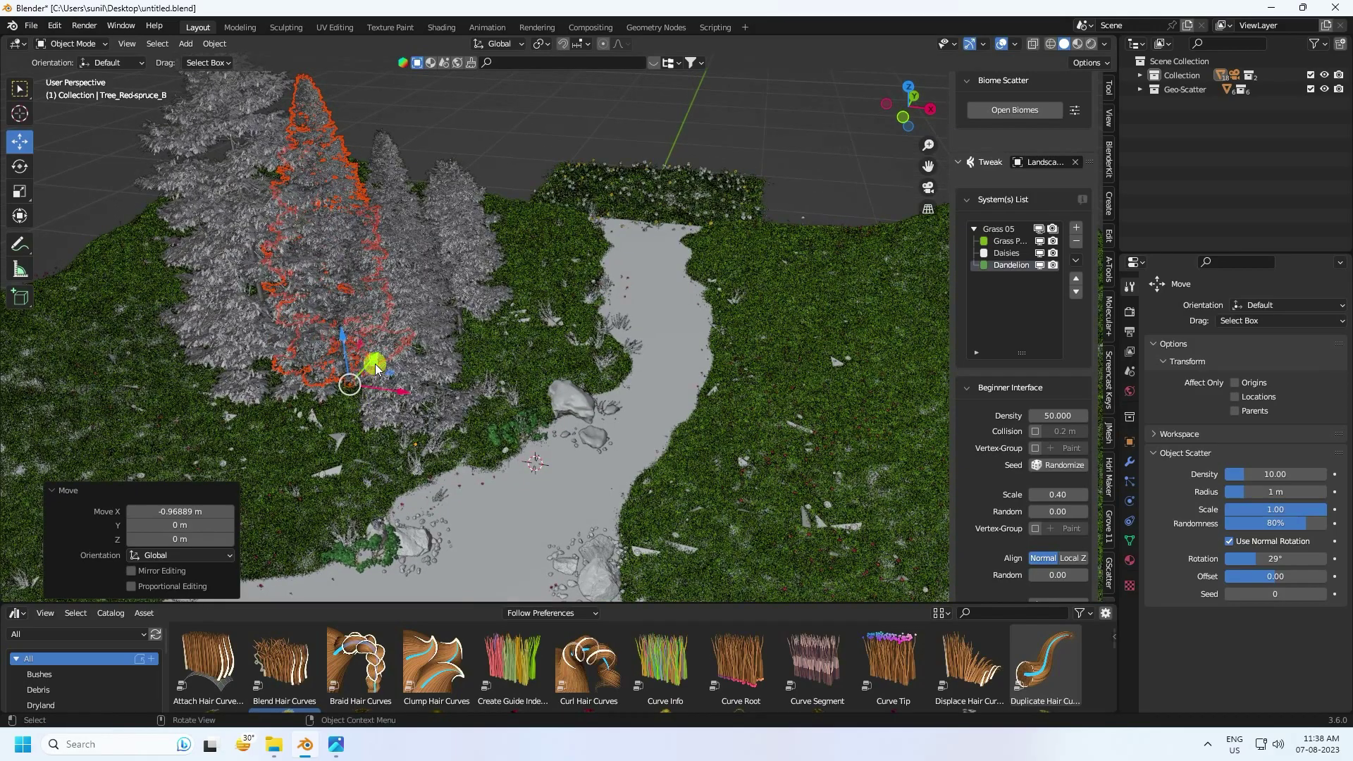
drag(377, 360, 353, 467)
click(353, 466)
key(KP_0)
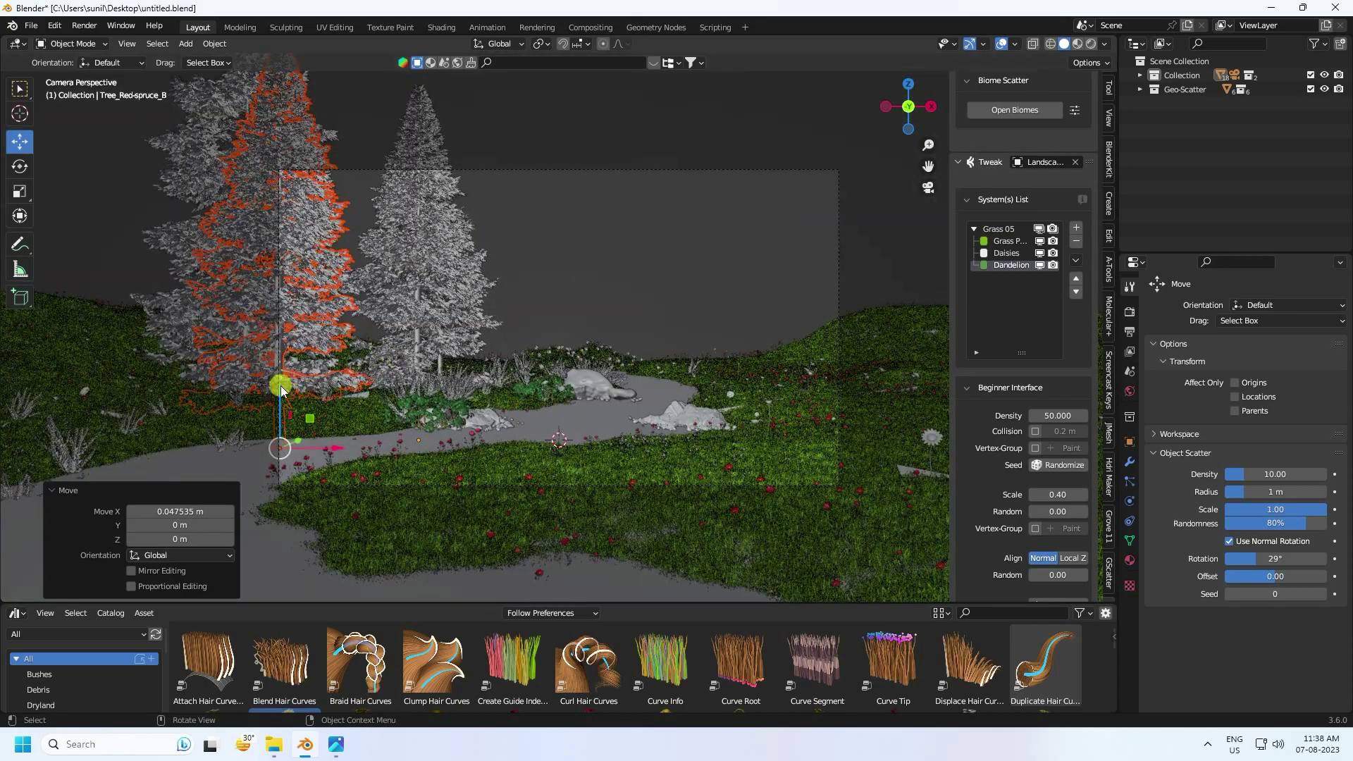
- Raise the pasted spruce about 0.225 m and the original Tree_Red-spruce_B about 0.242 m along Z
drag(280, 388, 284, 330)
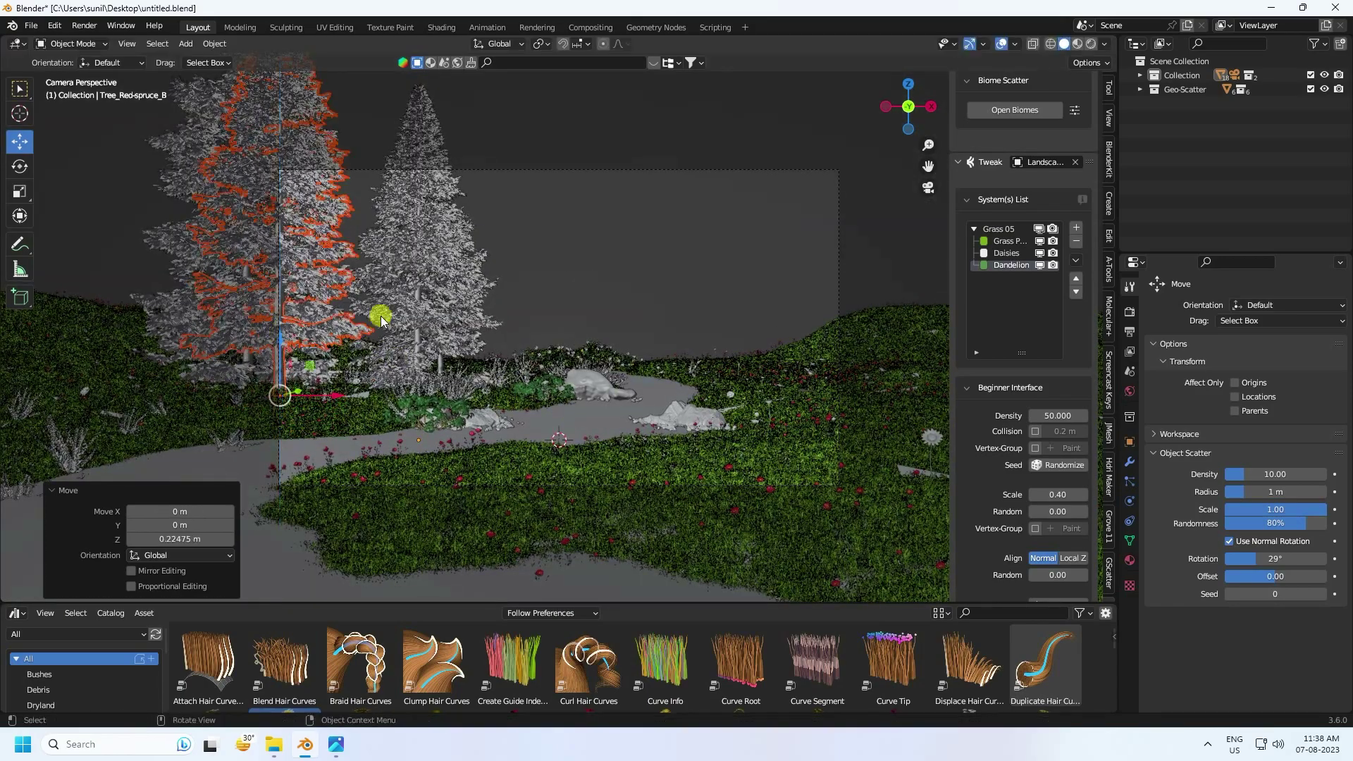
click(417, 375)
drag(416, 375, 402, 326)
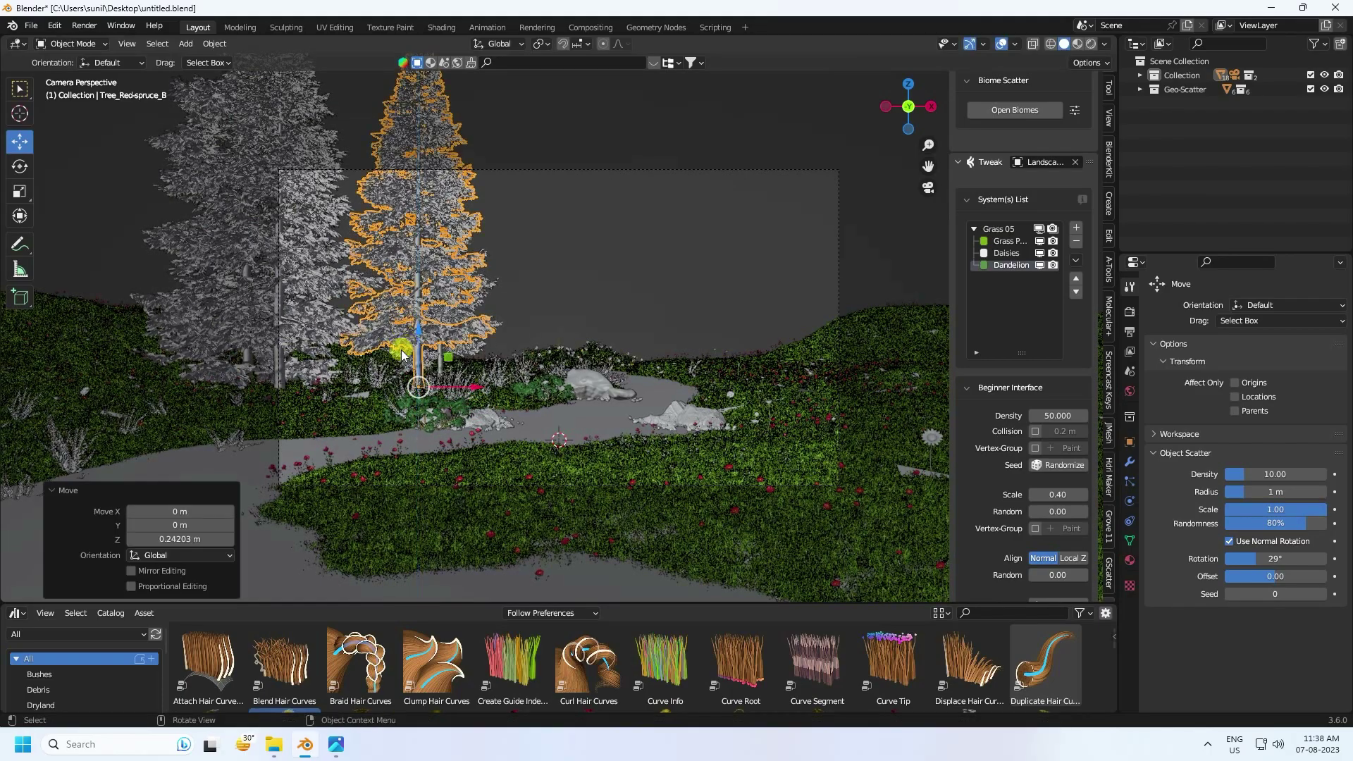
- Duplicate the two Tree_Red-spruce_B trees and move the copies about 1.3 m along Y, checking them through the camera
middle_drag(425, 281, 277, 137)
click(288, 122)
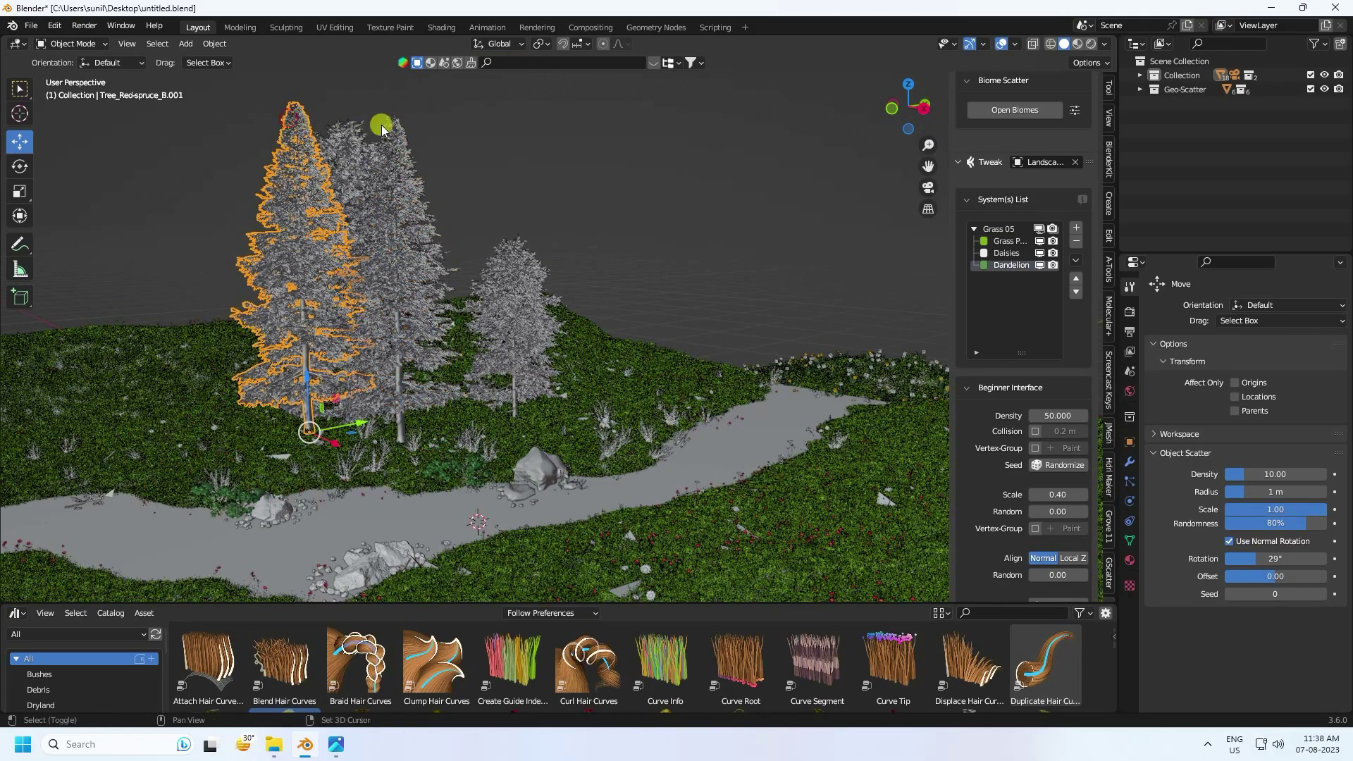
shift+click(397, 128)
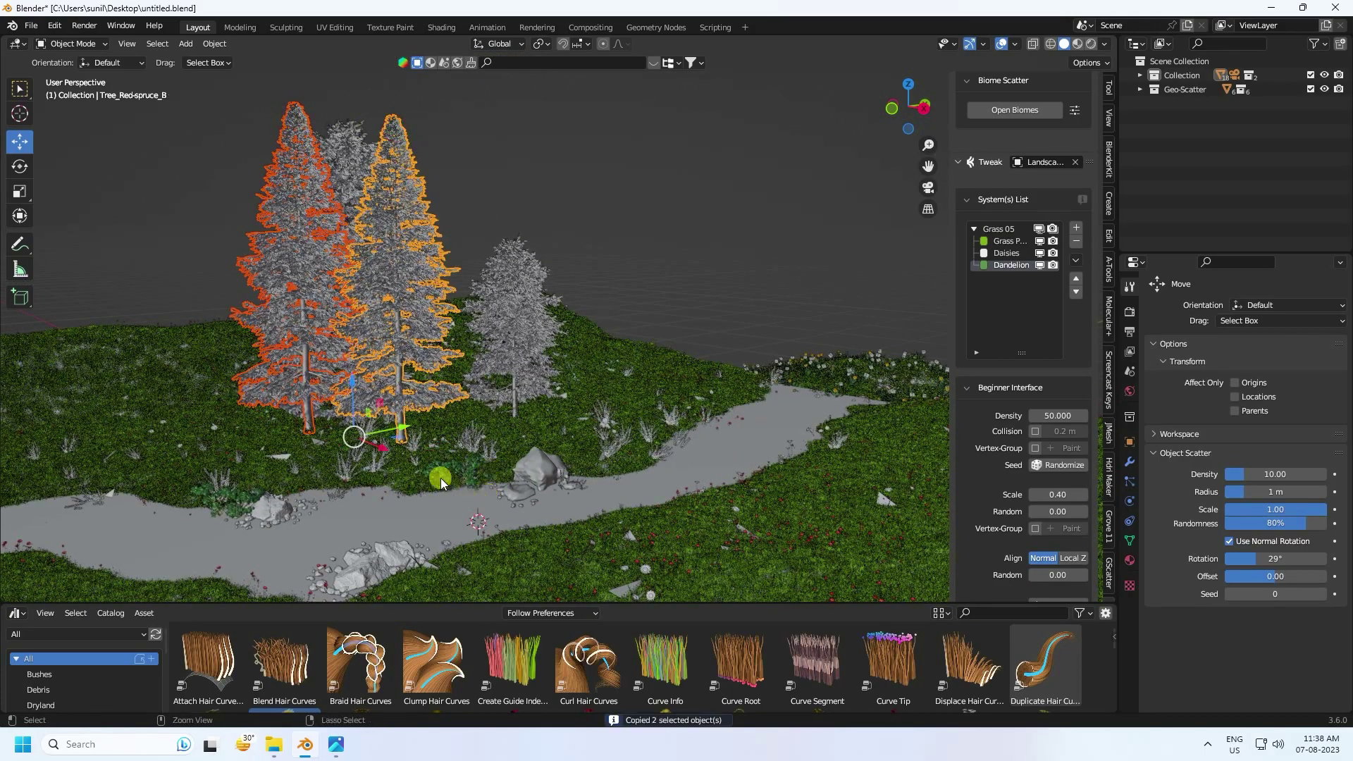
key(ctrl+v)
key(g)
key(y)
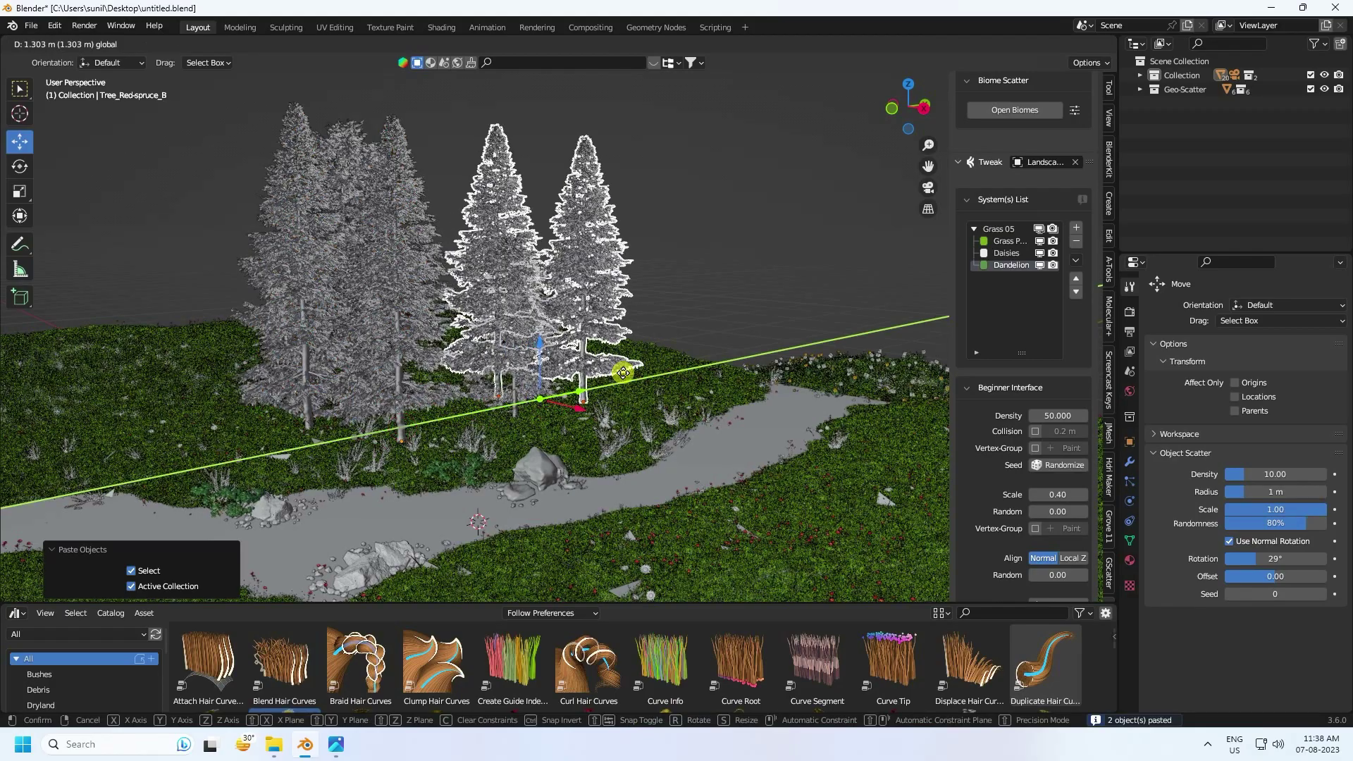
click(623, 372)
key(KP_0)
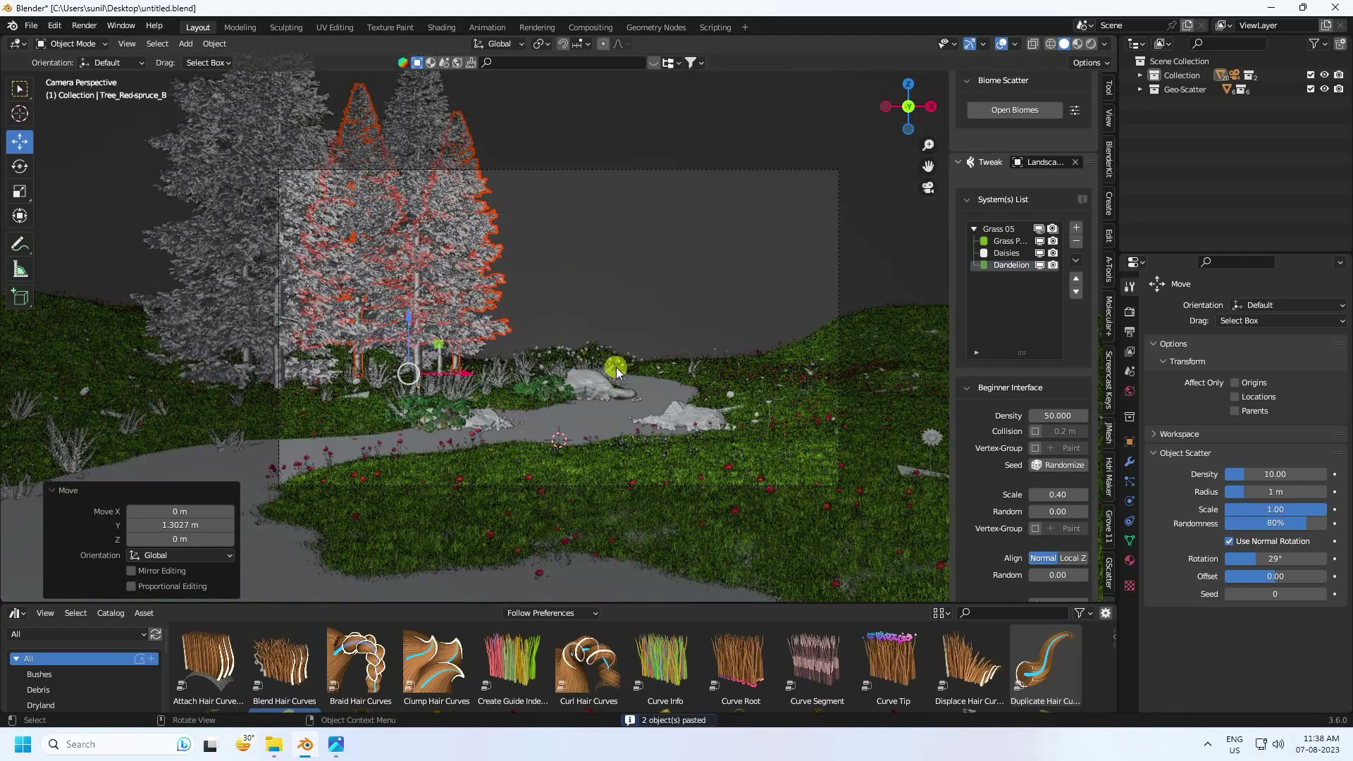
- Paste another pair of spruces and move it about 0.78 m further back along Y
middle_drag(615, 366, 449, 426)
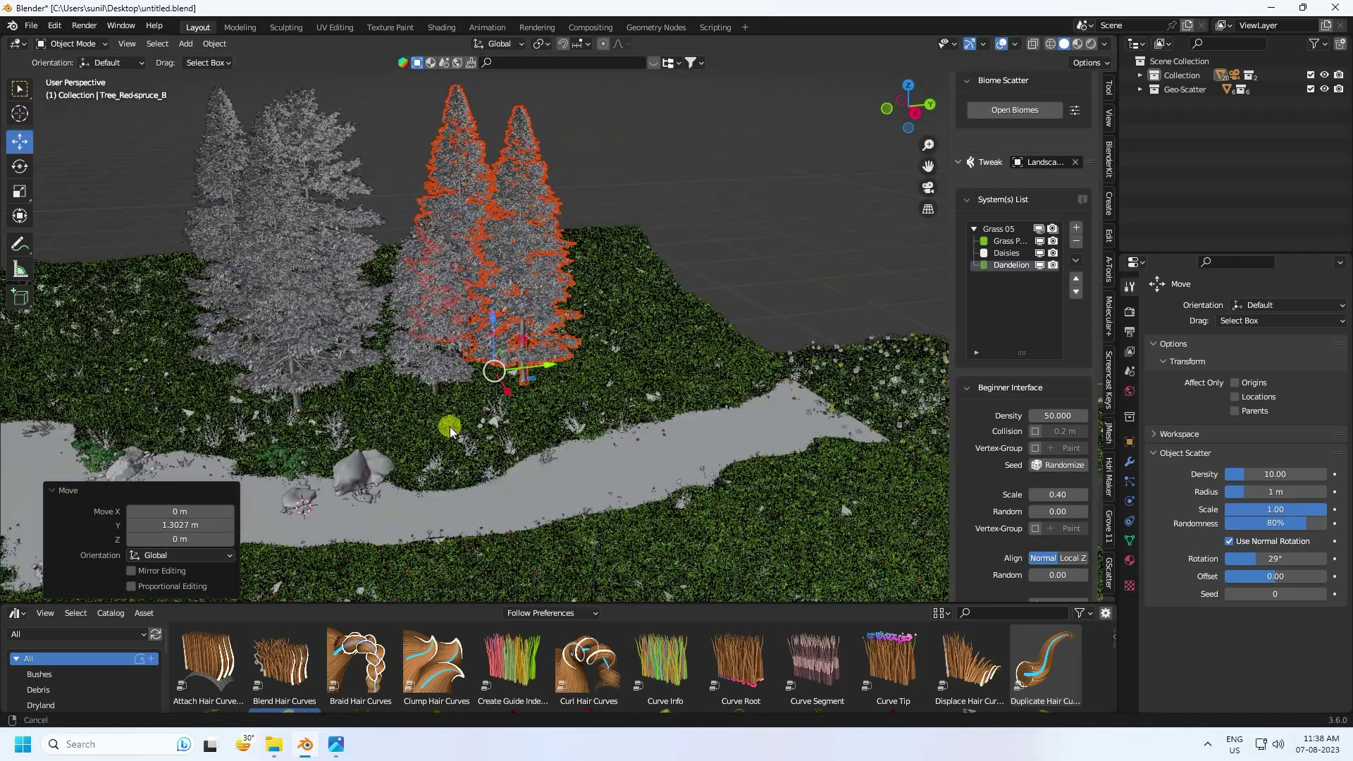
key(ctrl+v)
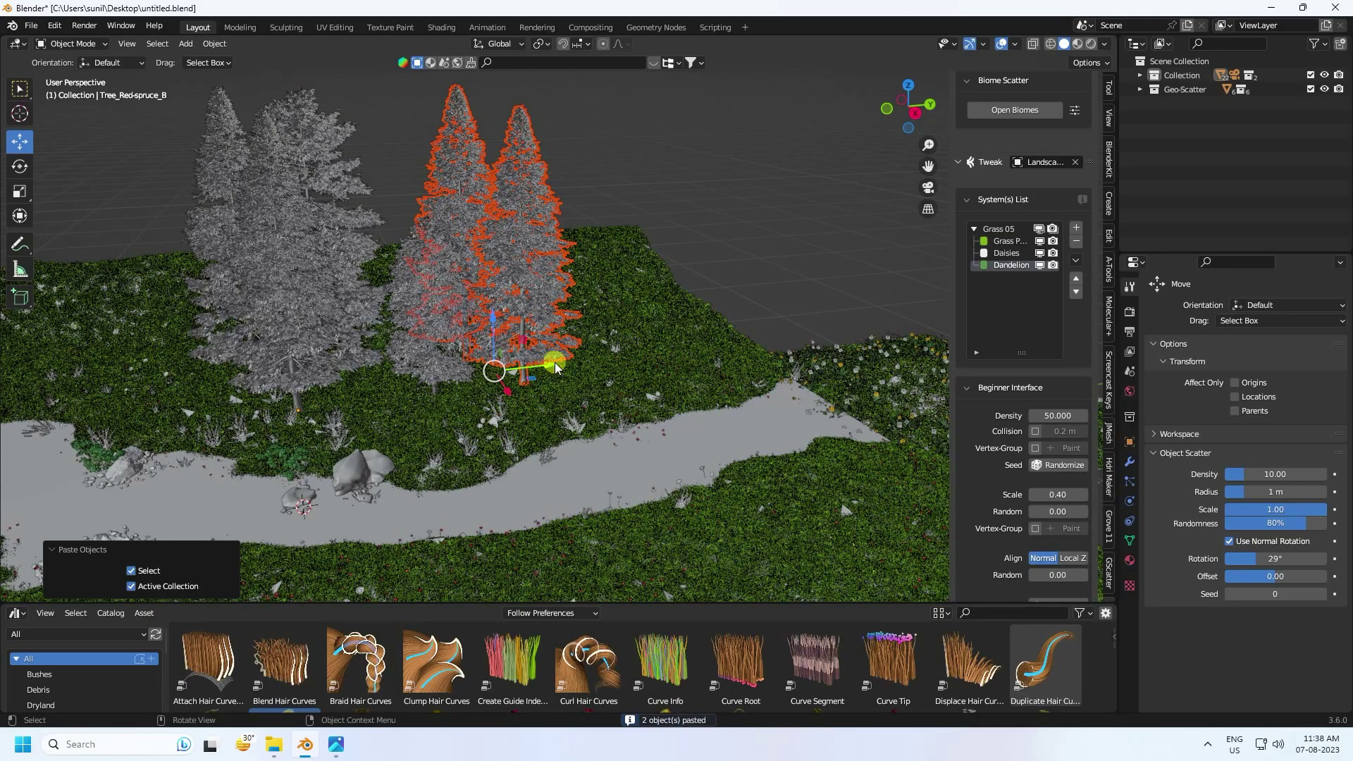
drag(555, 367, 670, 359)
key(KP_0)
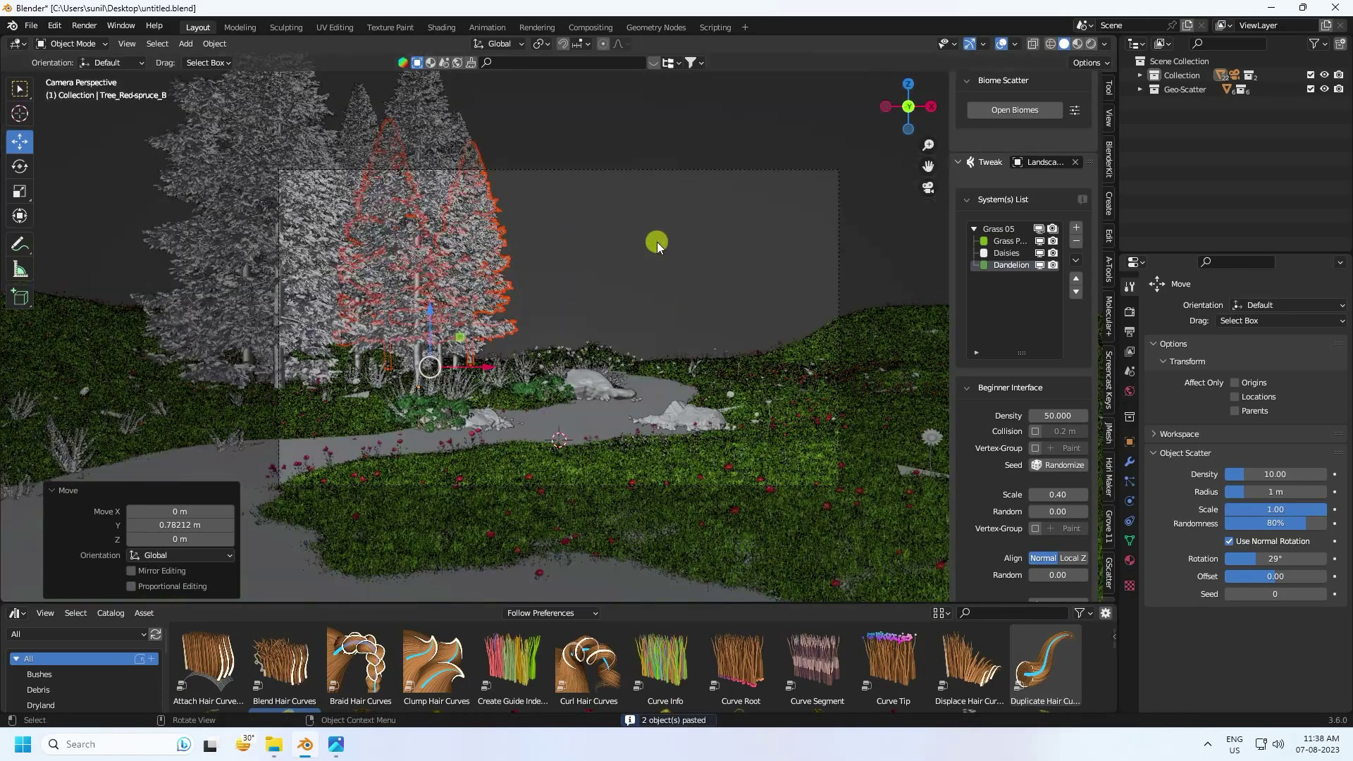
- Scale the pasted spruce pair to 0.812 and shift it along X toward the river
key(s)
click(616, 246)
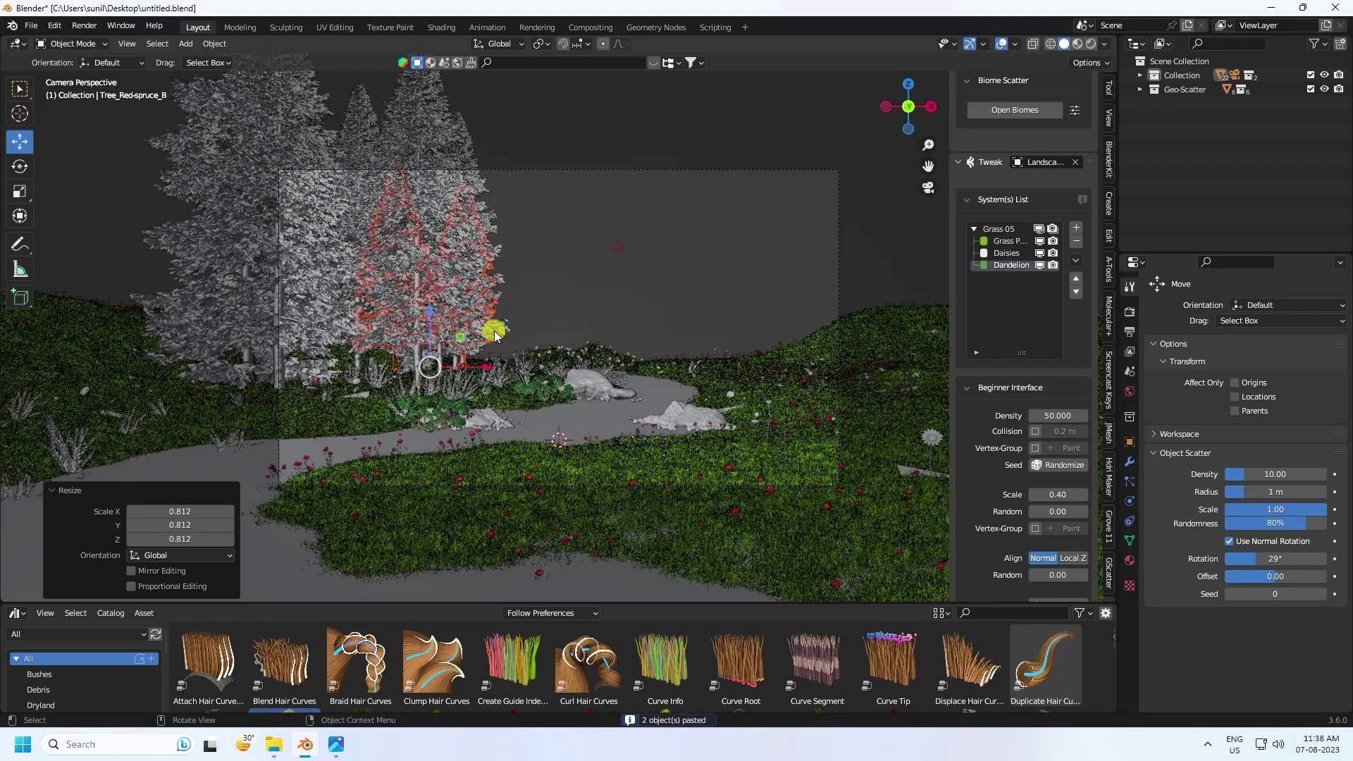
drag(483, 373, 530, 374)
key(alt+a)
- Duplicate Tree_Red-spruce_C, place the copy further back near the river bank, and raise it about 0.24 m along Z
middle_drag(445, 363, 439, 323)
click(438, 323)
key(ctrl+c)
key(ctrl+v)
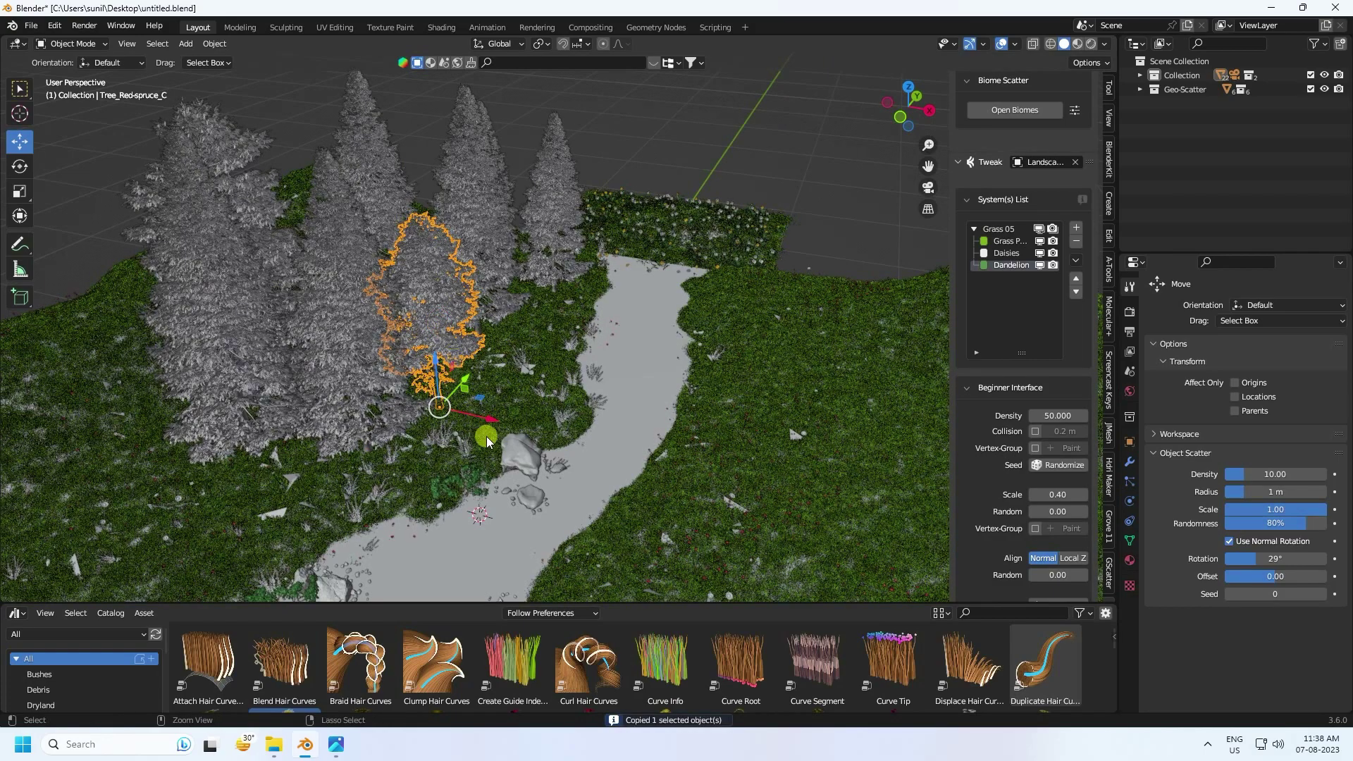
drag(487, 426, 612, 442)
drag(575, 386, 582, 373)
middle_drag(574, 378, 565, 434)
drag(551, 403, 547, 331)
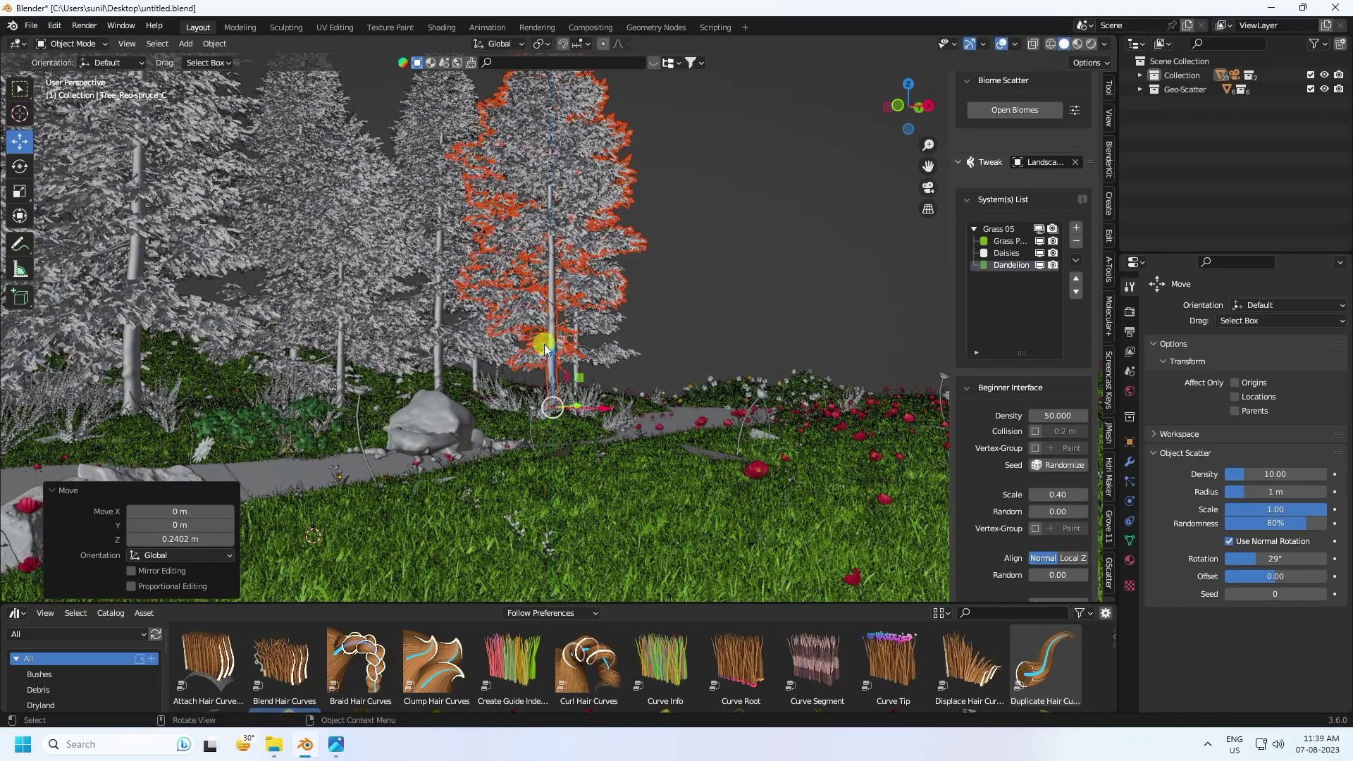
- Through the camera, move the duplicated Tree_Red-spruce_C about -0.289 m along X, away from the river
key(KP_0)
scroll(594, 325, up, 3)
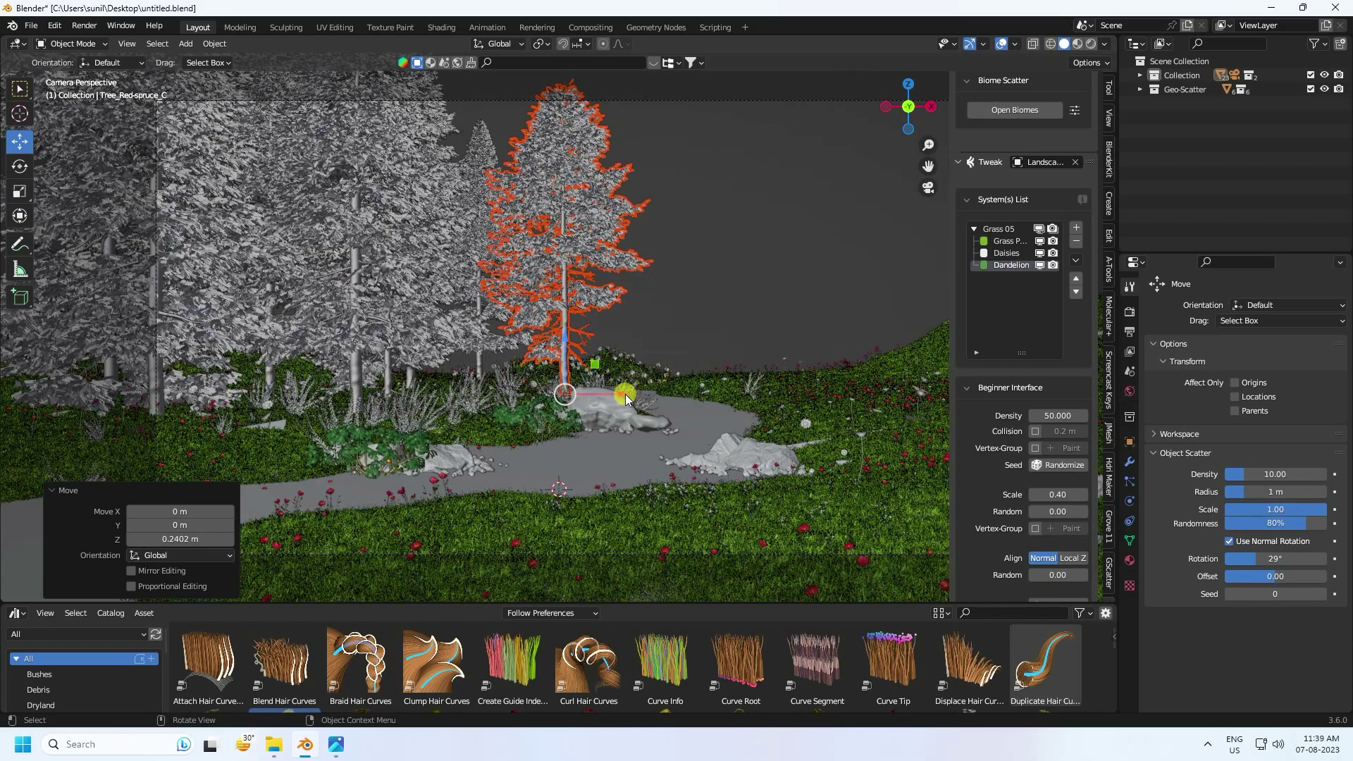
drag(619, 387, 504, 403)
- Paste another Tree_Red-spruce_C, bring it forward along Y with a 0.023 m X offset, and preview the camera view rendered
key(ctrl+v)
middle_drag(504, 402, 515, 352)
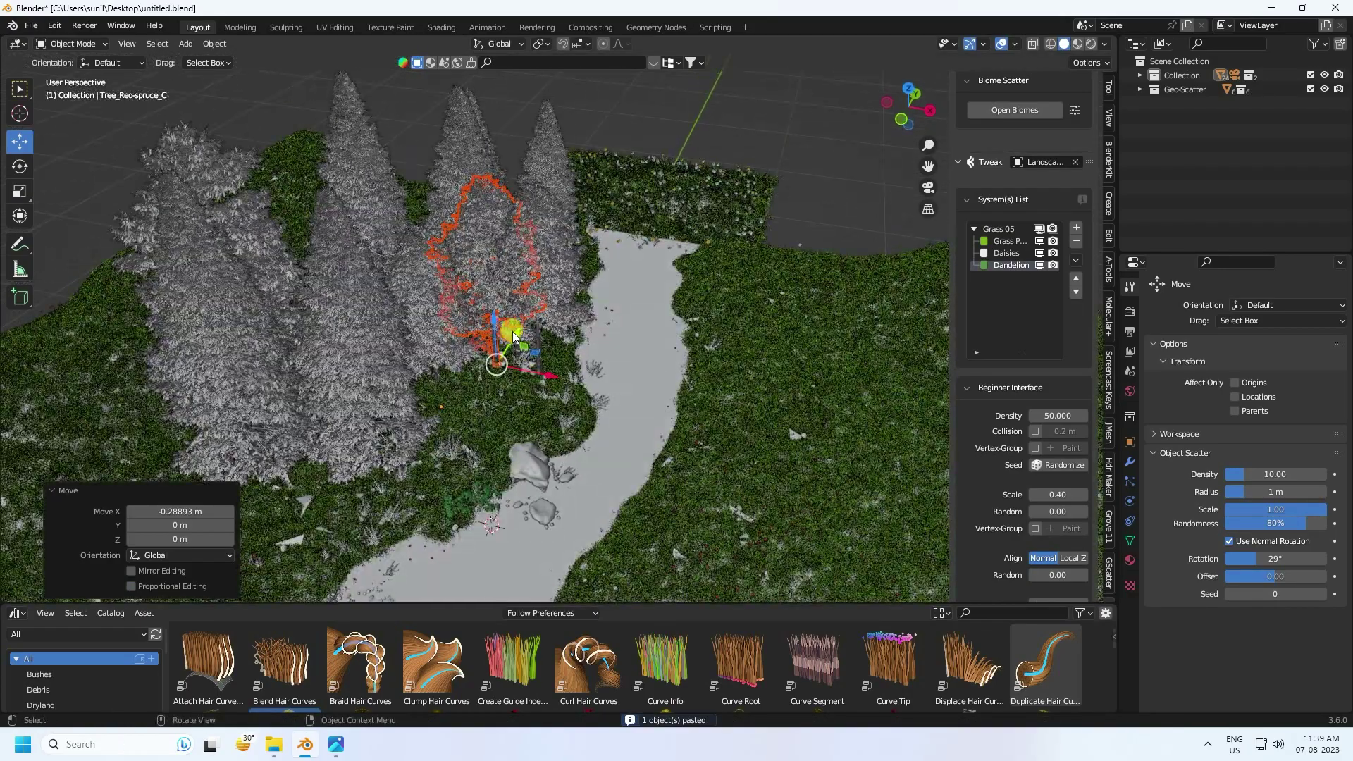
drag(514, 332, 518, 405)
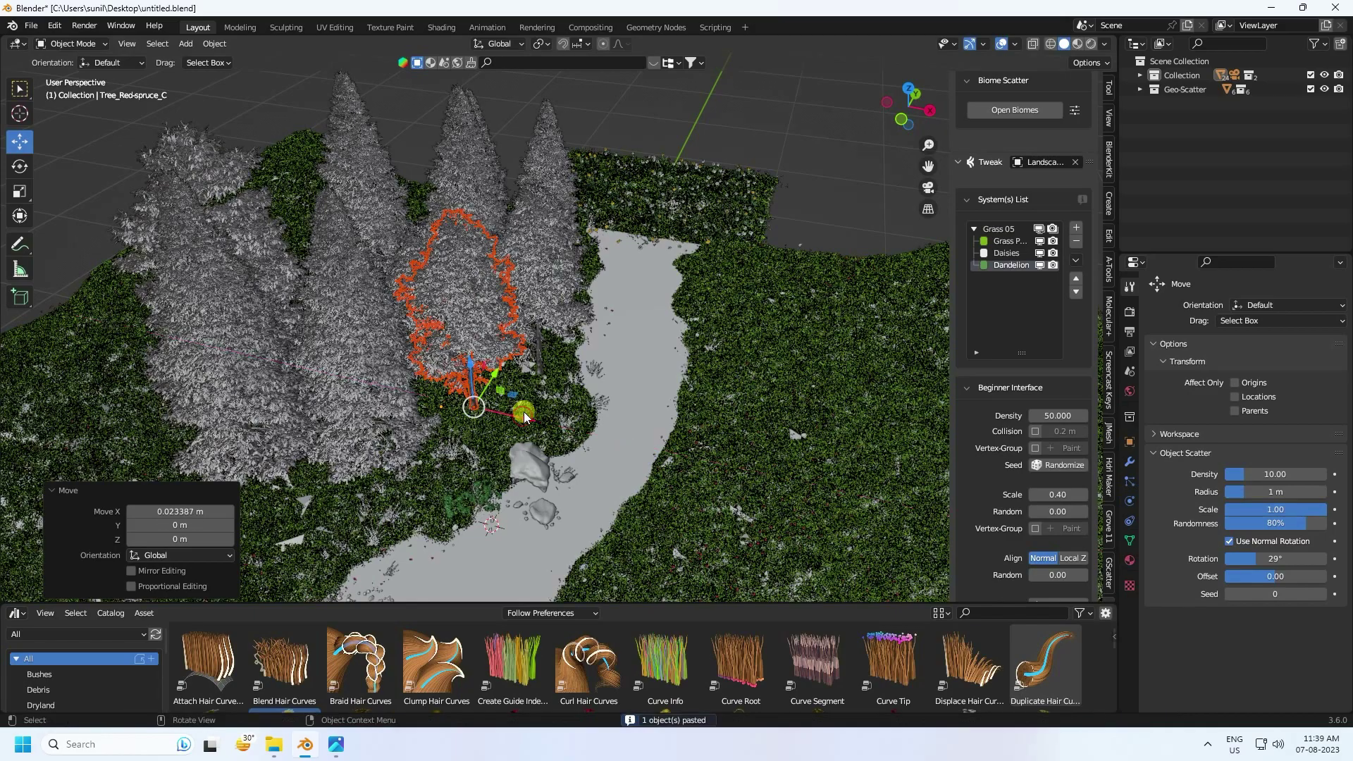
key(KP_0)
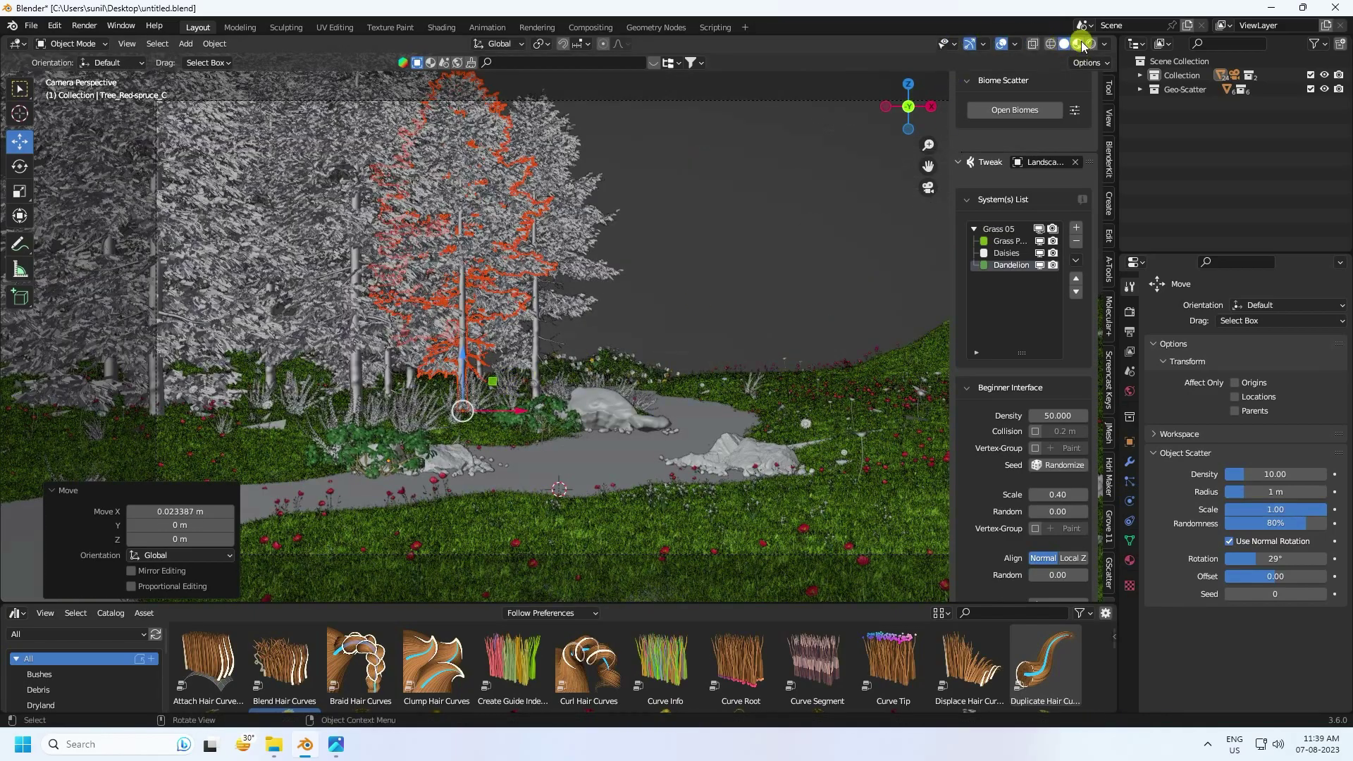
key(shift+z)
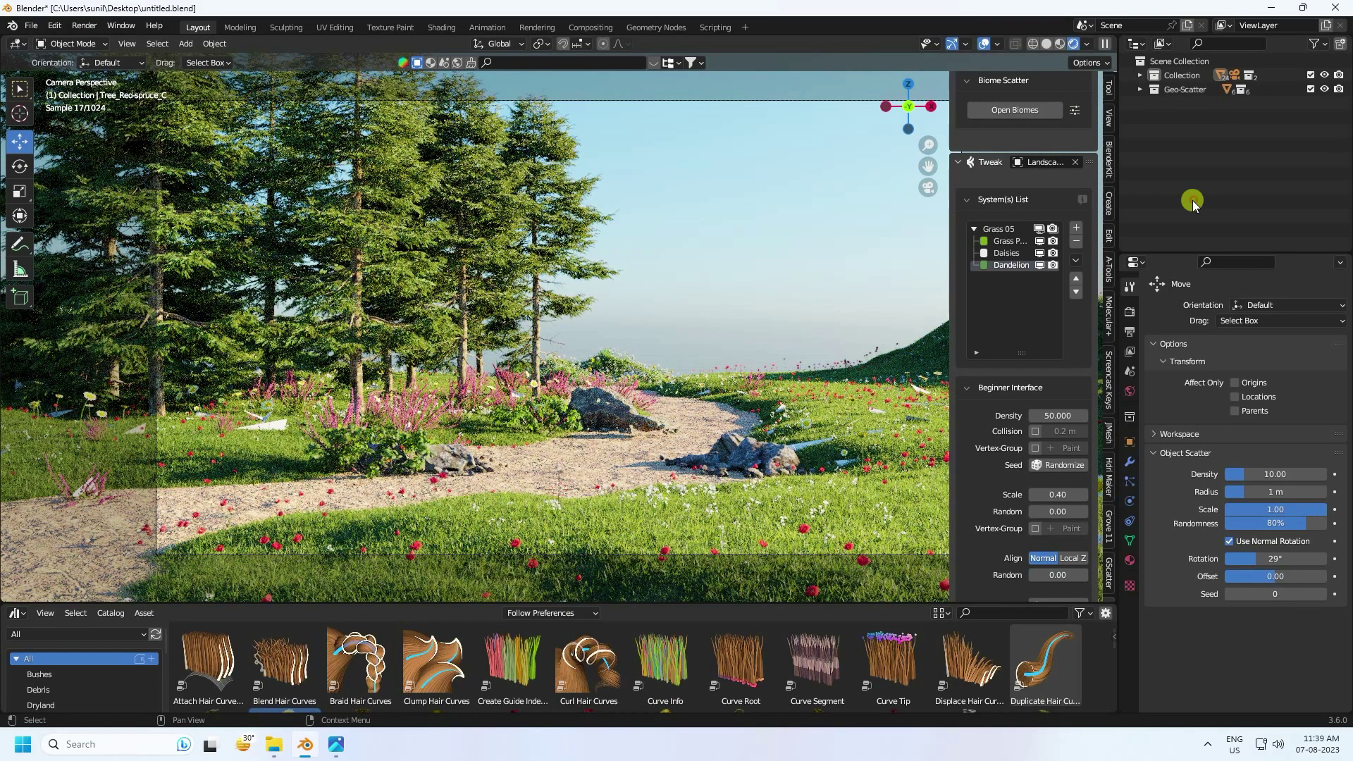
key(z)
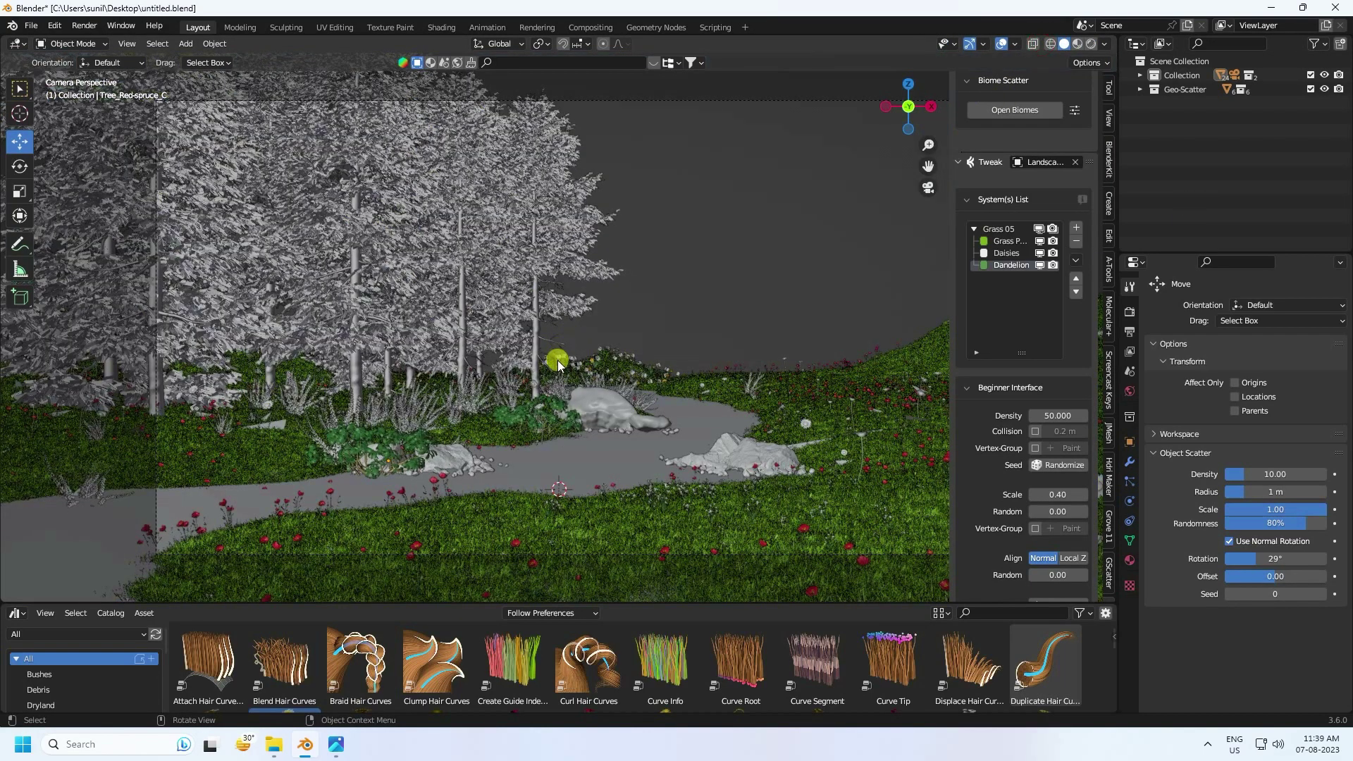
- Copy and paste the whole spruce group, moving the copies about 2.405 m along X to the opposite side of the river
middle_drag(558, 364, 508, 387)
drag(360, 189, 677, 273)
middle_drag(672, 364, 674, 365)
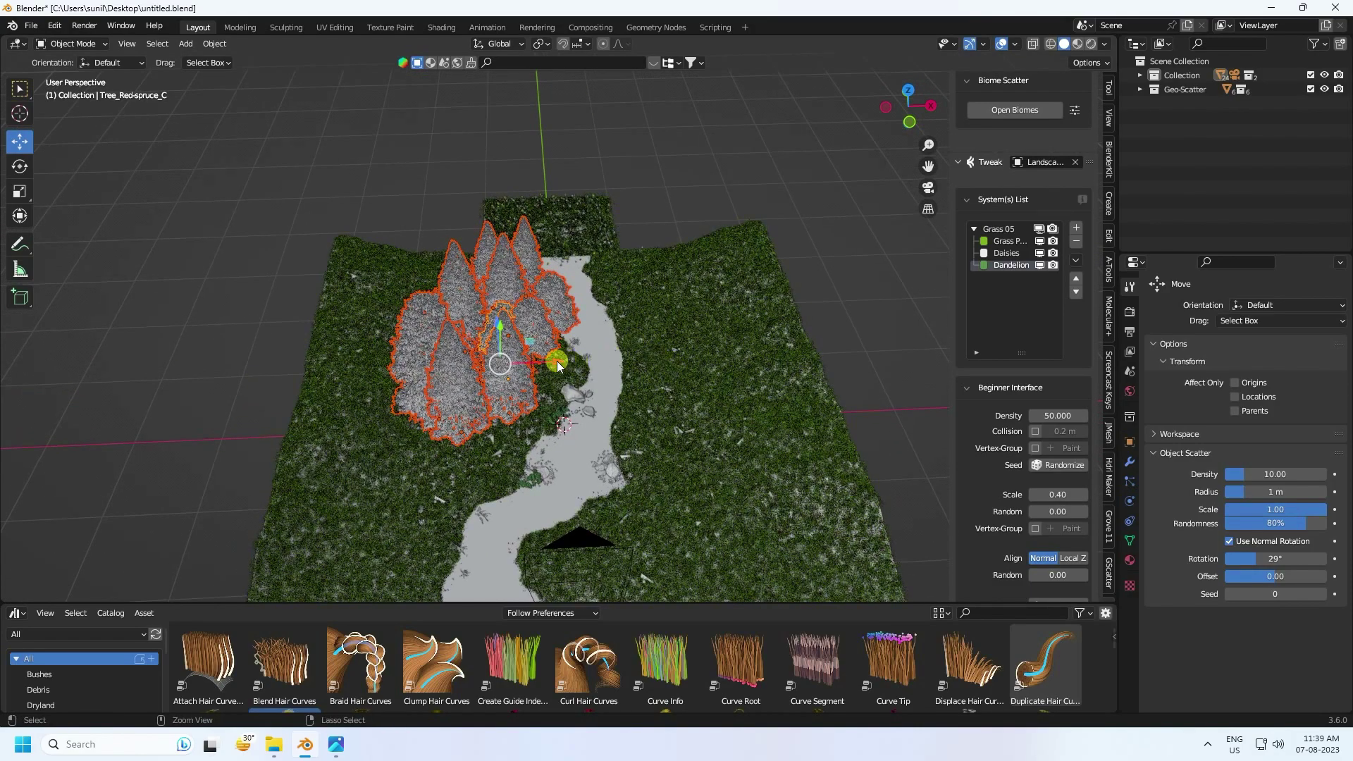
key(ctrl+v)
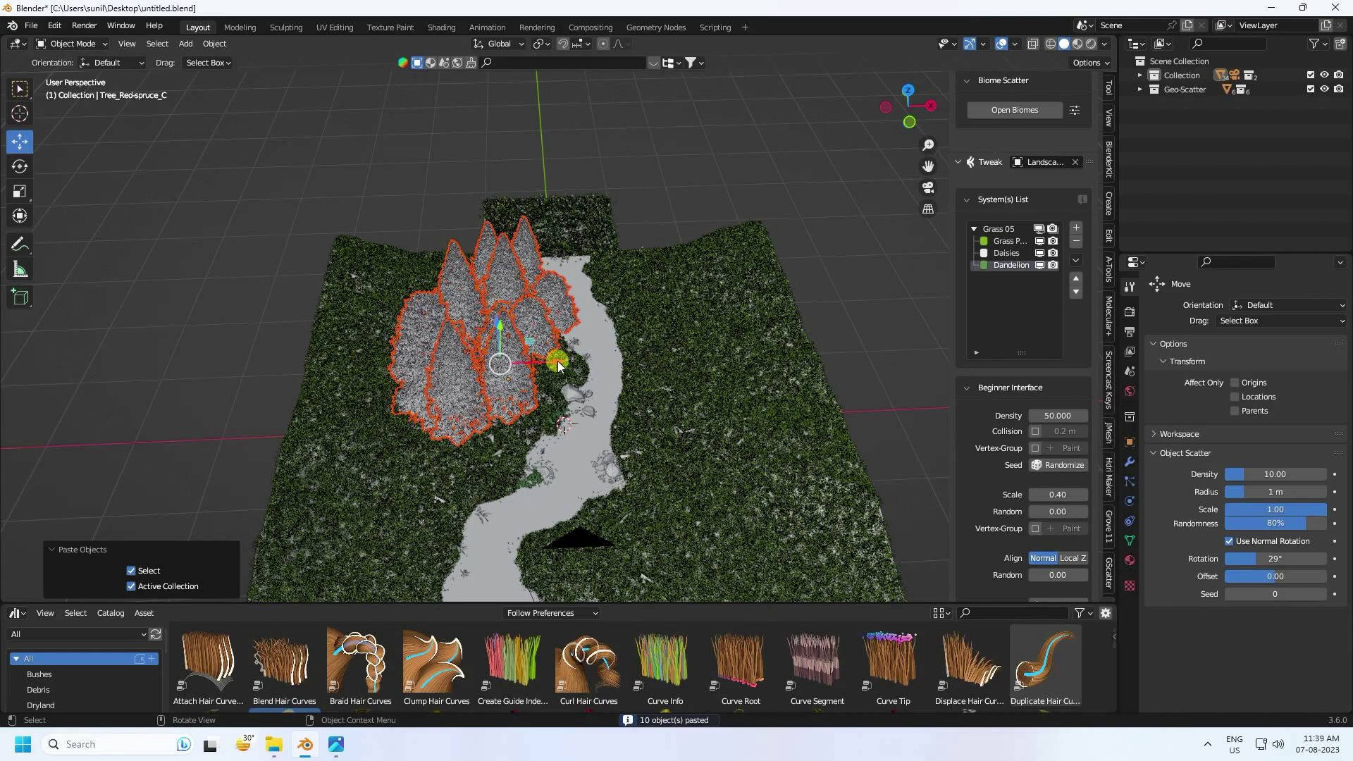
key(g)
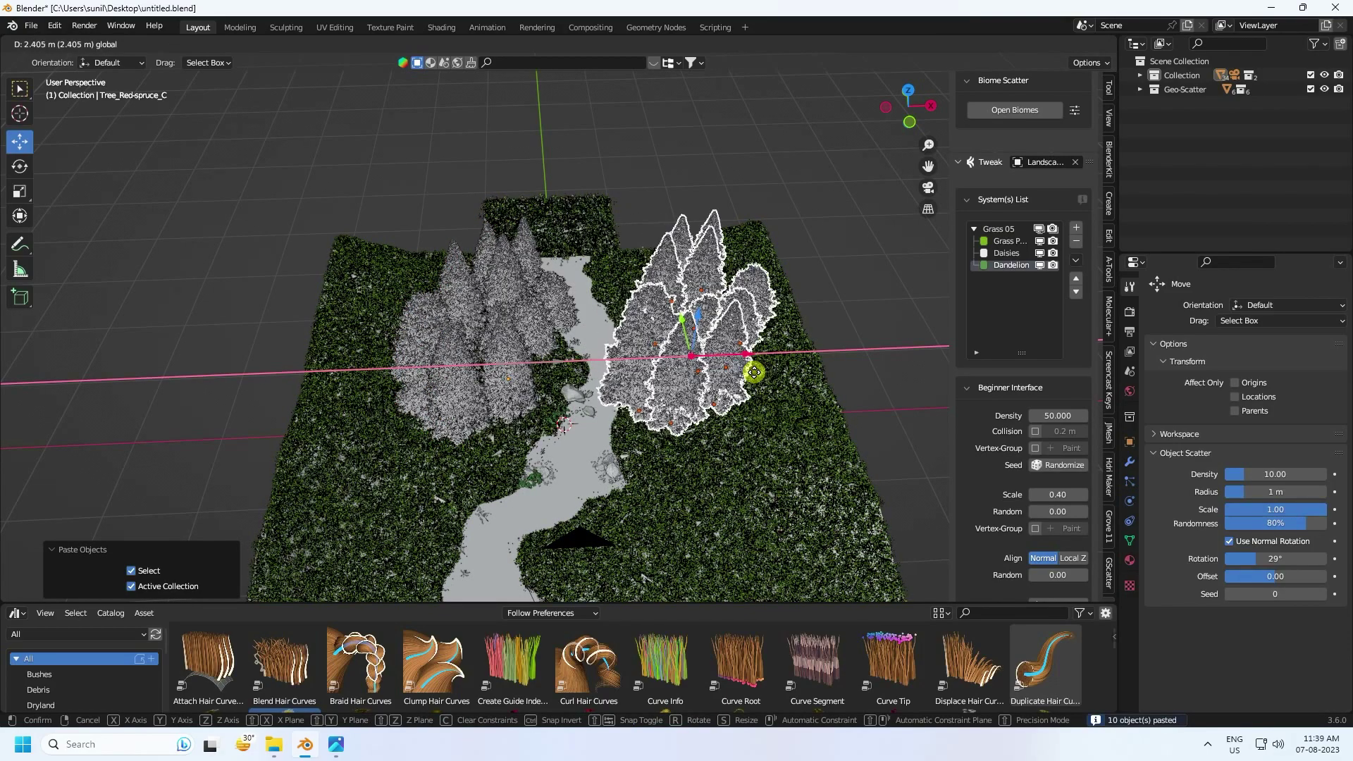
click(760, 368)
- Rotate the pasted spruce group about 41.3° around Z and check its placement through the unobstructed camera view
click(20, 165)
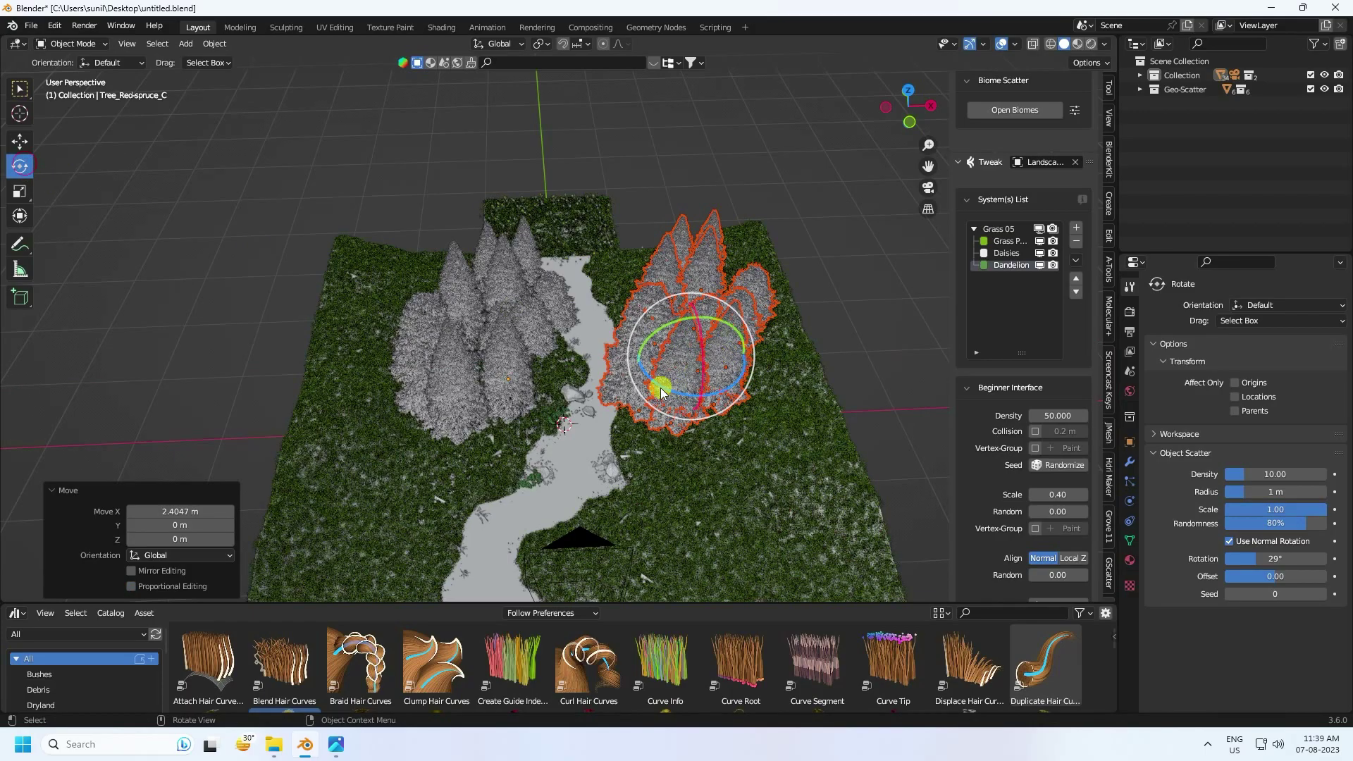
mouse_move(665, 391)
mouse_down()
mouse_move(713, 386)
mouse_move(690, 400)
mouse_up()
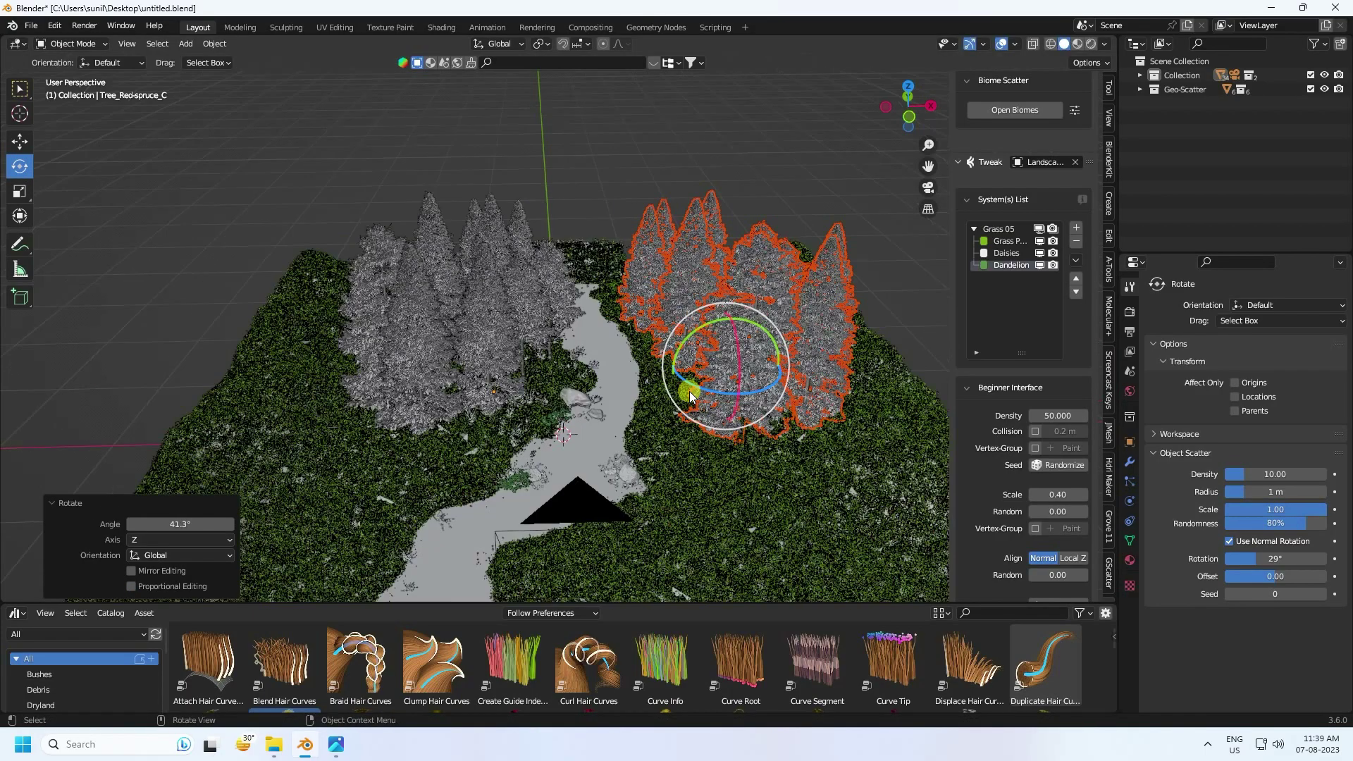
key(KP_0)
scroll(613, 367, down, 3)
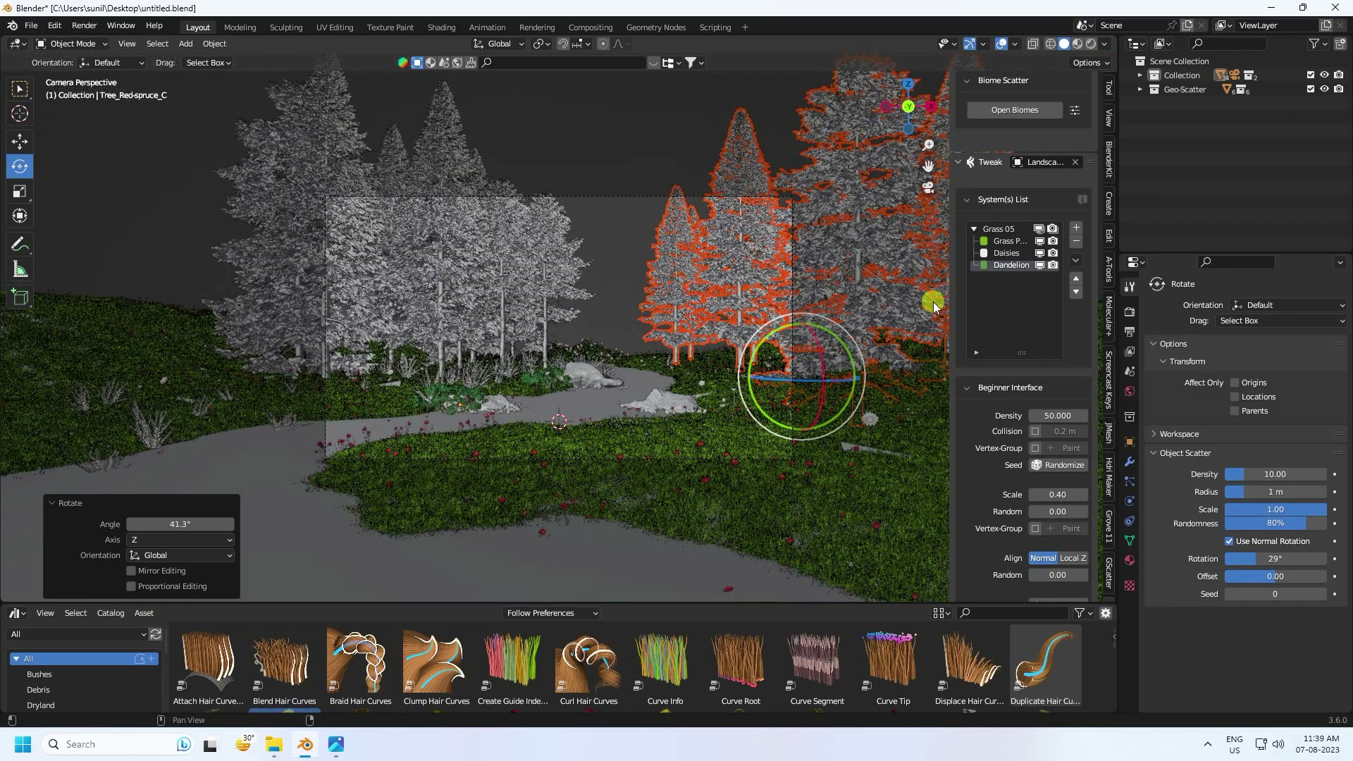
drag(947, 310, 1244, 321)
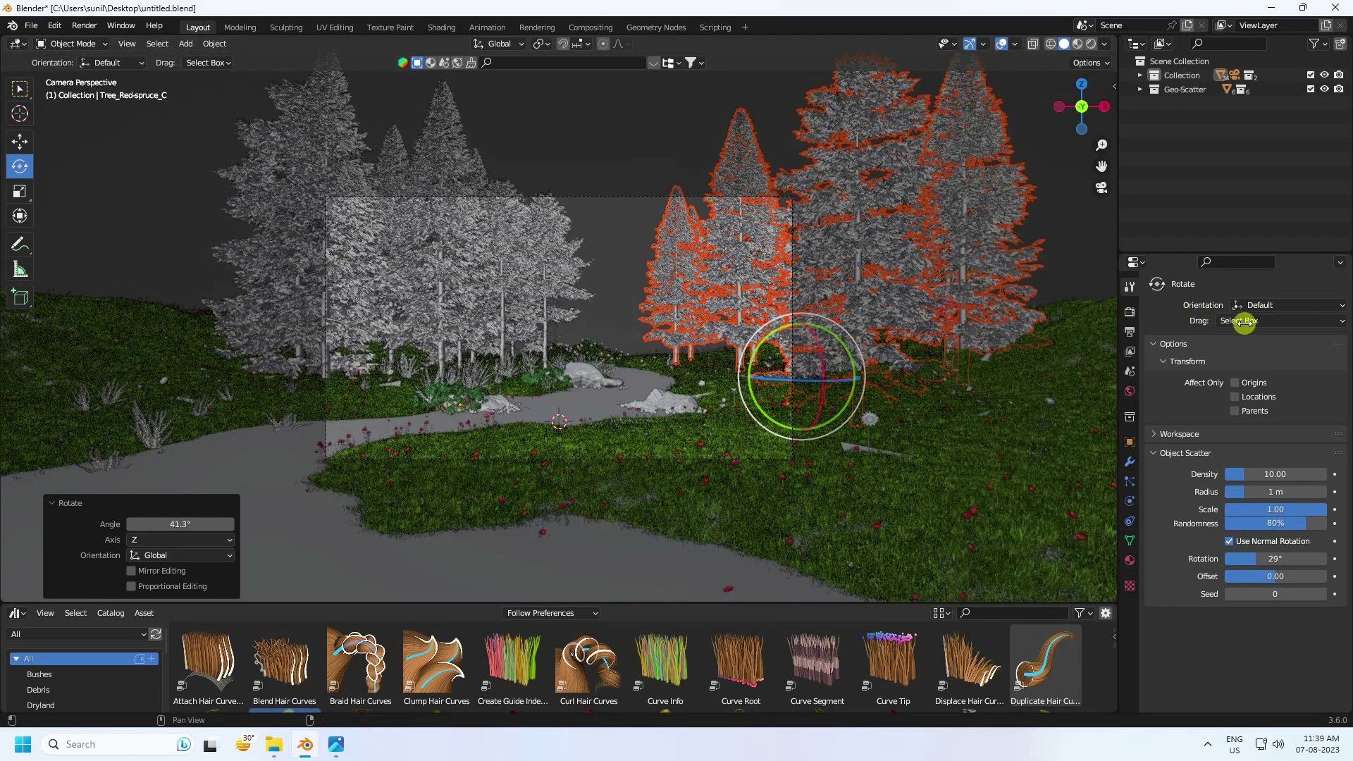
- Move Tree_Red-spruce_B.010 about -1.28 m along X and shift the smaller spruce behind it toward the river too
click(602, 243)
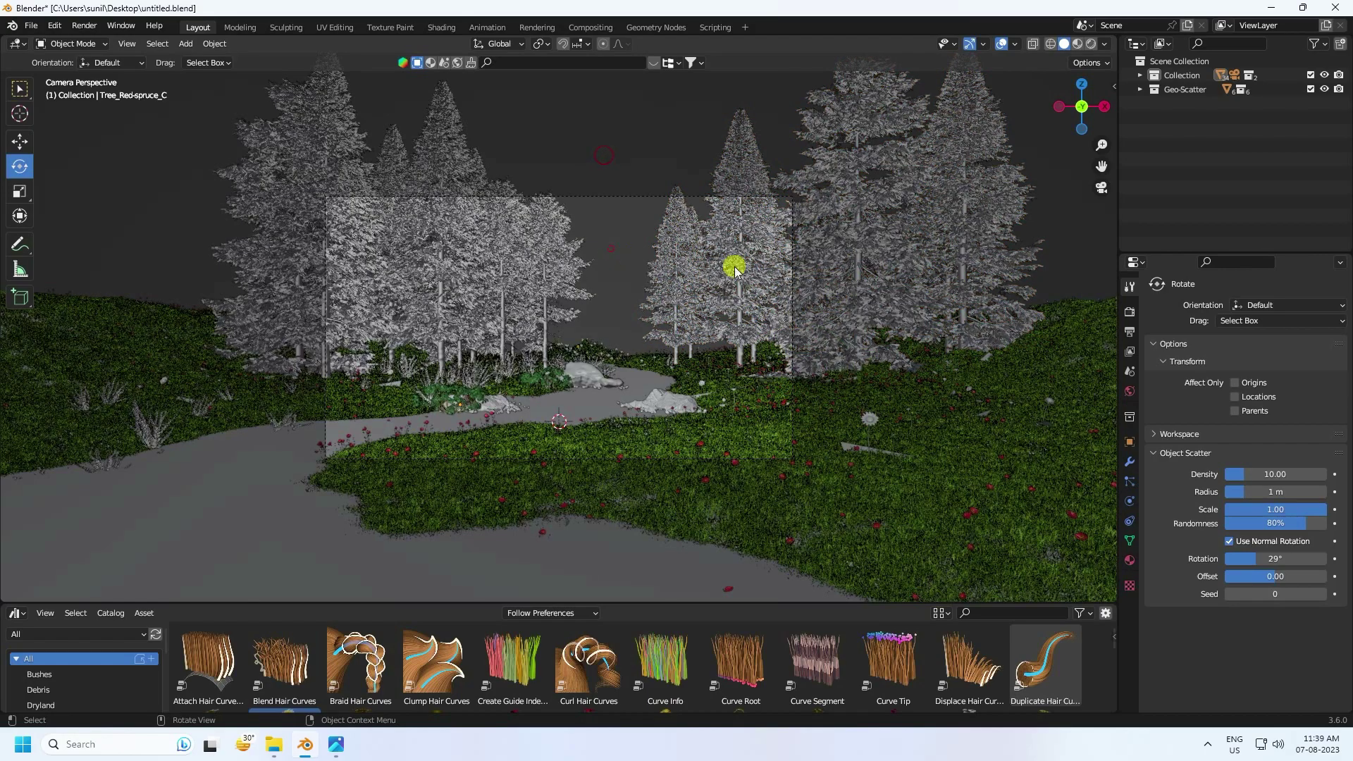
click(973, 228)
click(20, 141)
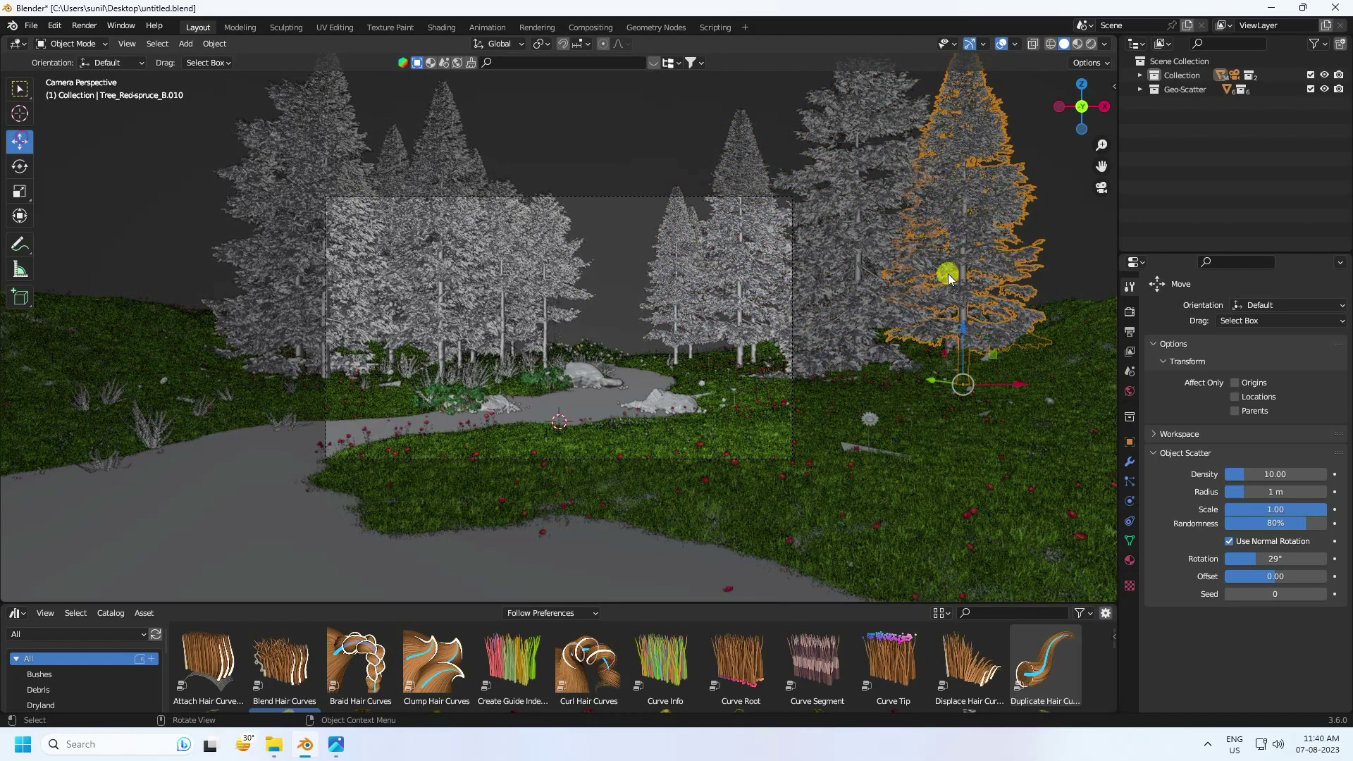
drag(1021, 379, 762, 395)
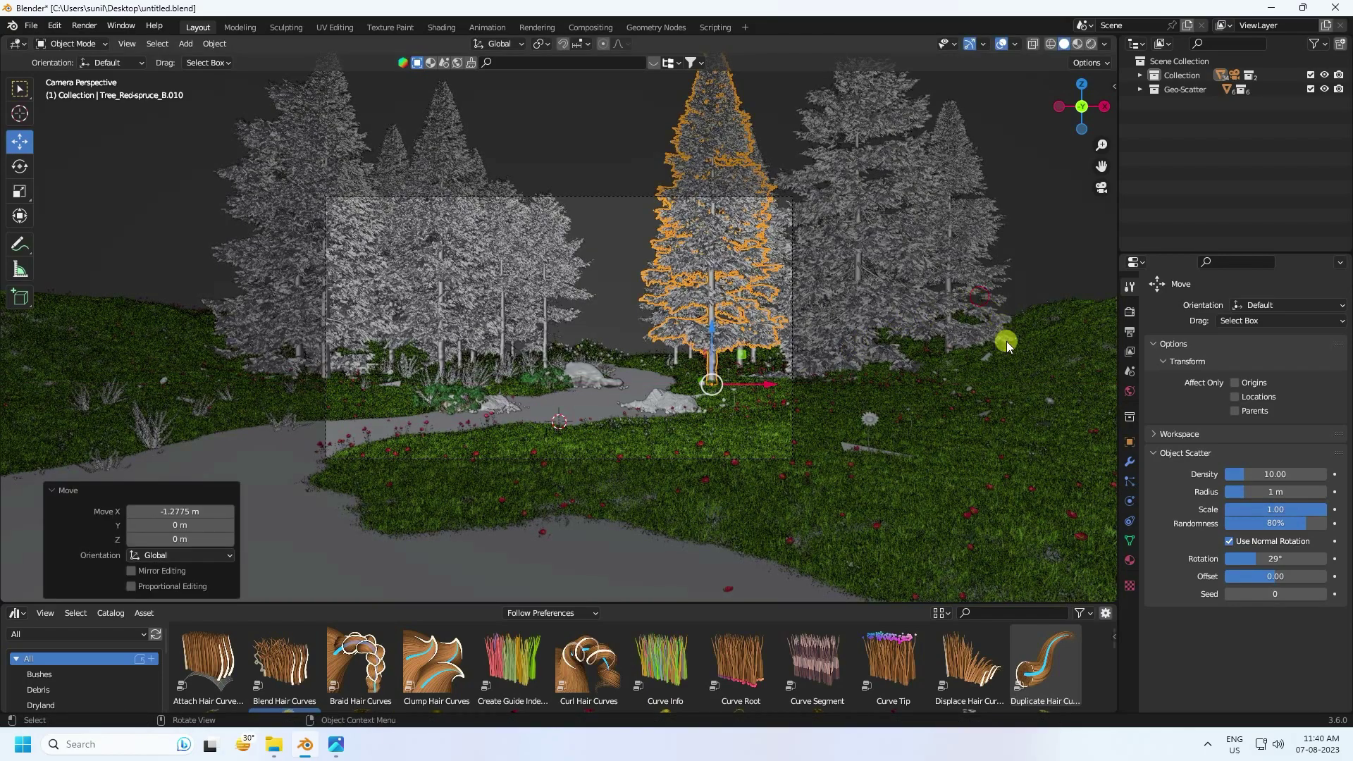
click(984, 263)
drag(960, 371, 740, 384)
- Move Tree_Red-spruce_C.004 about -1.28 m along X and 1.54 m along Y to the back of the river
middle_drag(740, 384, 698, 482)
shift+click(930, 474)
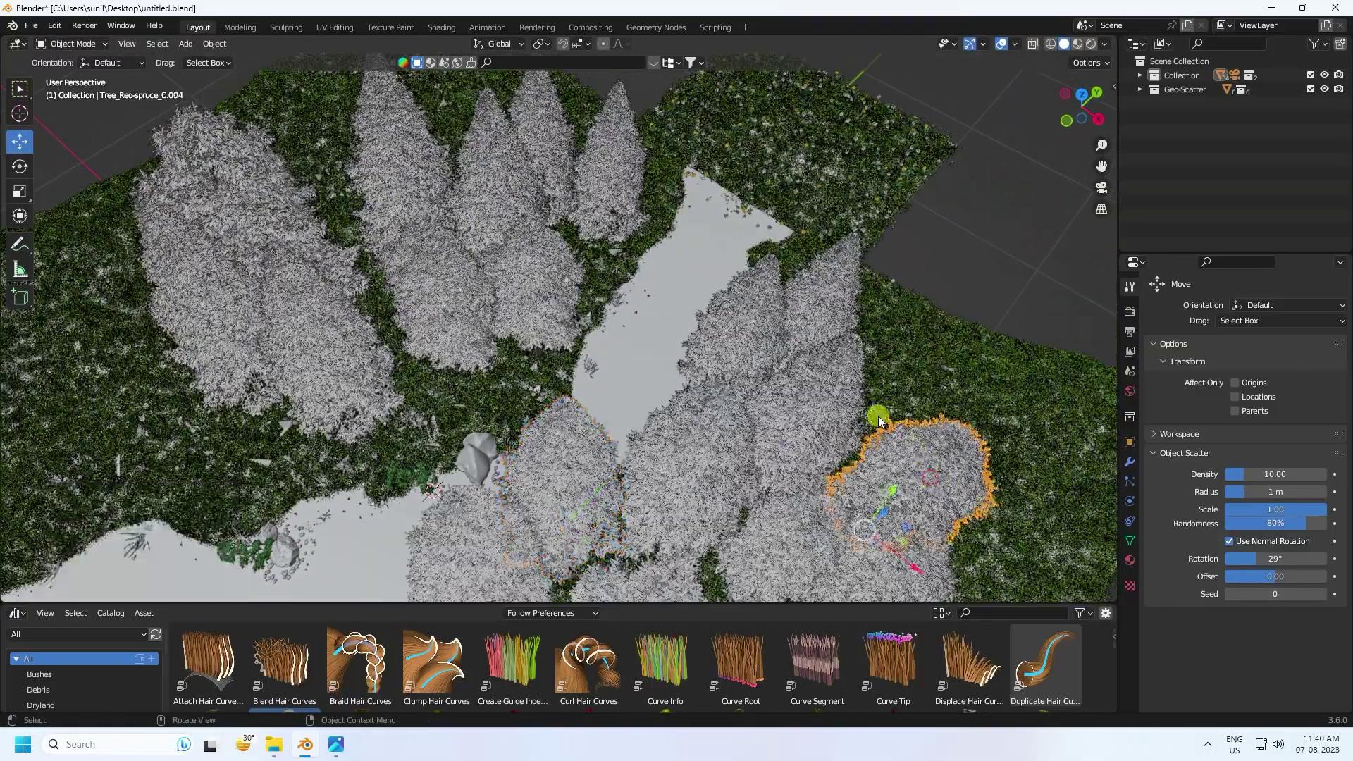
scroll(832, 423, down, 1)
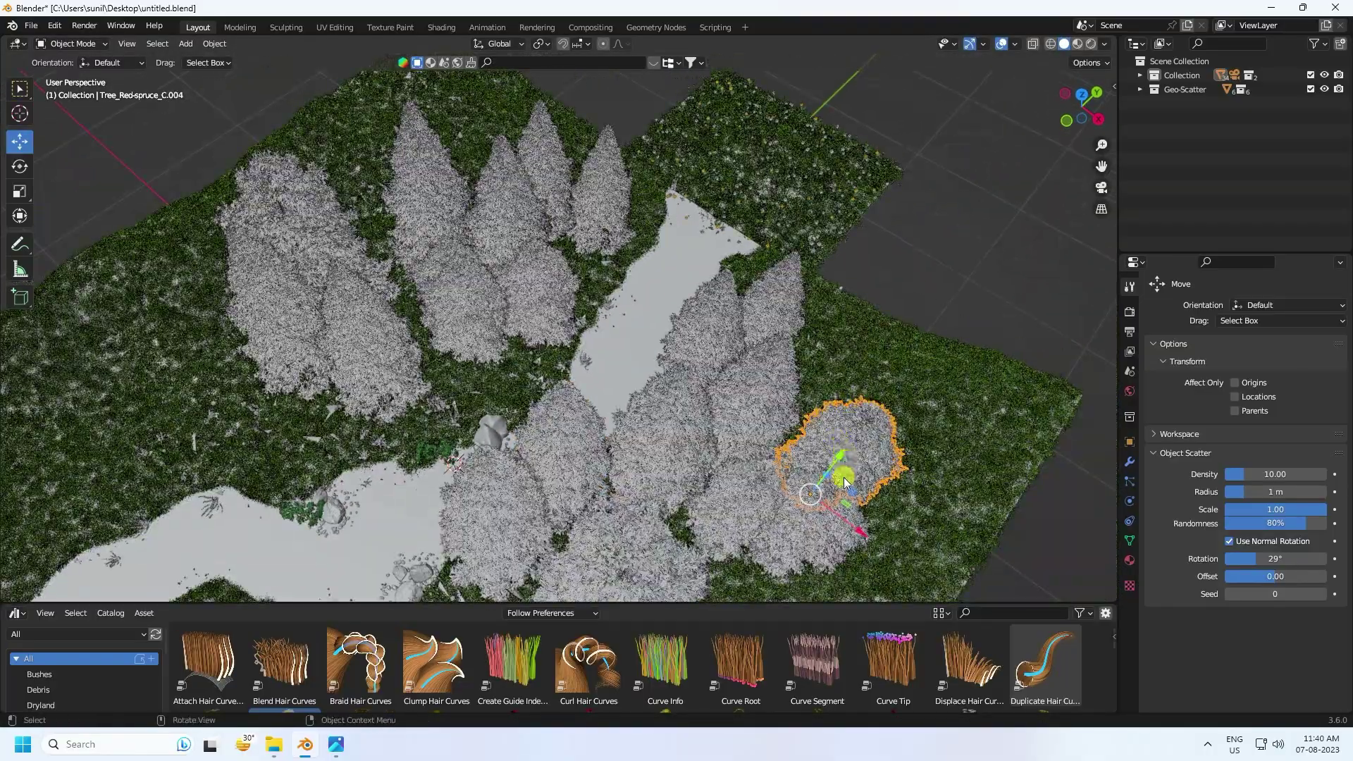
middle_drag(853, 497, 854, 317)
drag(855, 318, 821, 254)
key(KP_0)
- In top view, move the outermost spruce of the duplicated group to the back beside the river
key(KP_7)
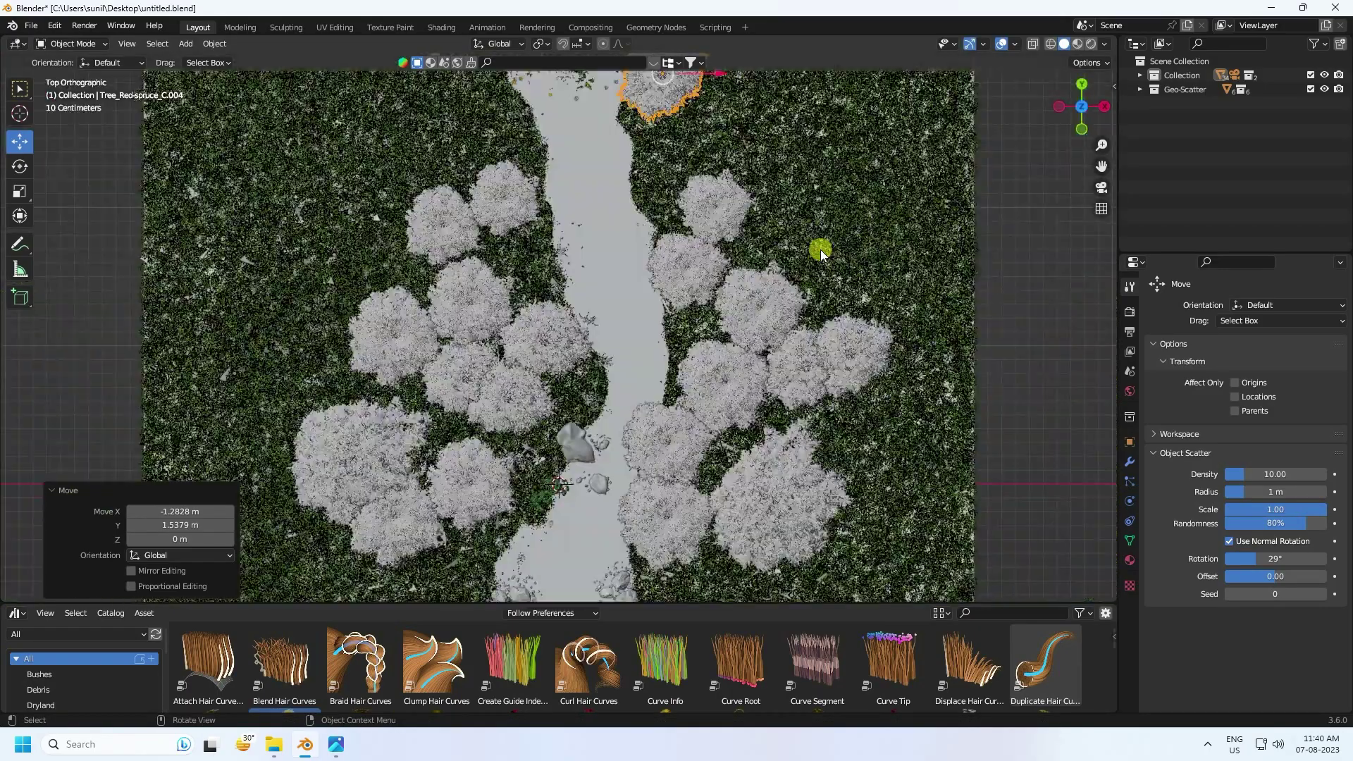
click(886, 367)
drag(887, 367, 761, 96)
- Move Tree_Red-spruce_C.005 about -0.393 m along X and raise it about 0.23 m along Z into the camera frame
click(789, 518)
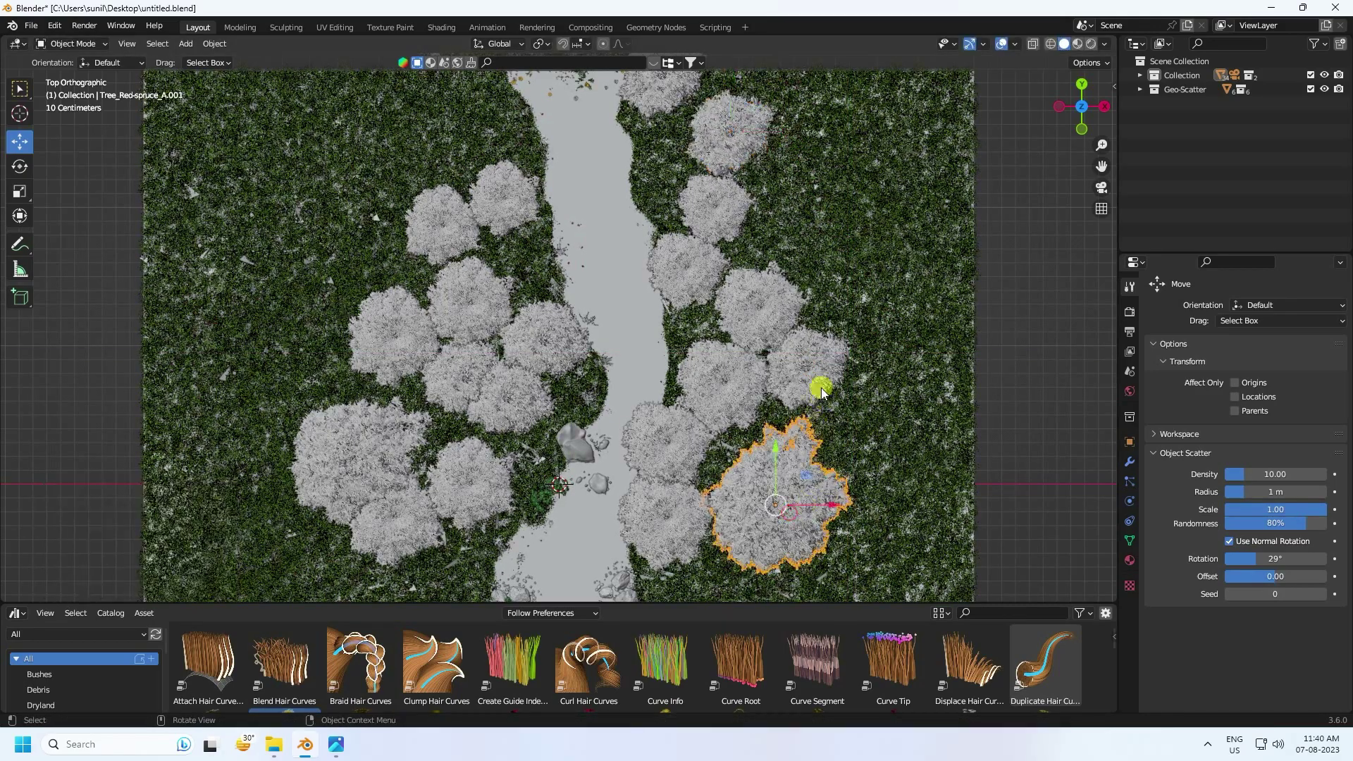
click(874, 407)
middle_drag(868, 408, 867, 407)
key(KP_0)
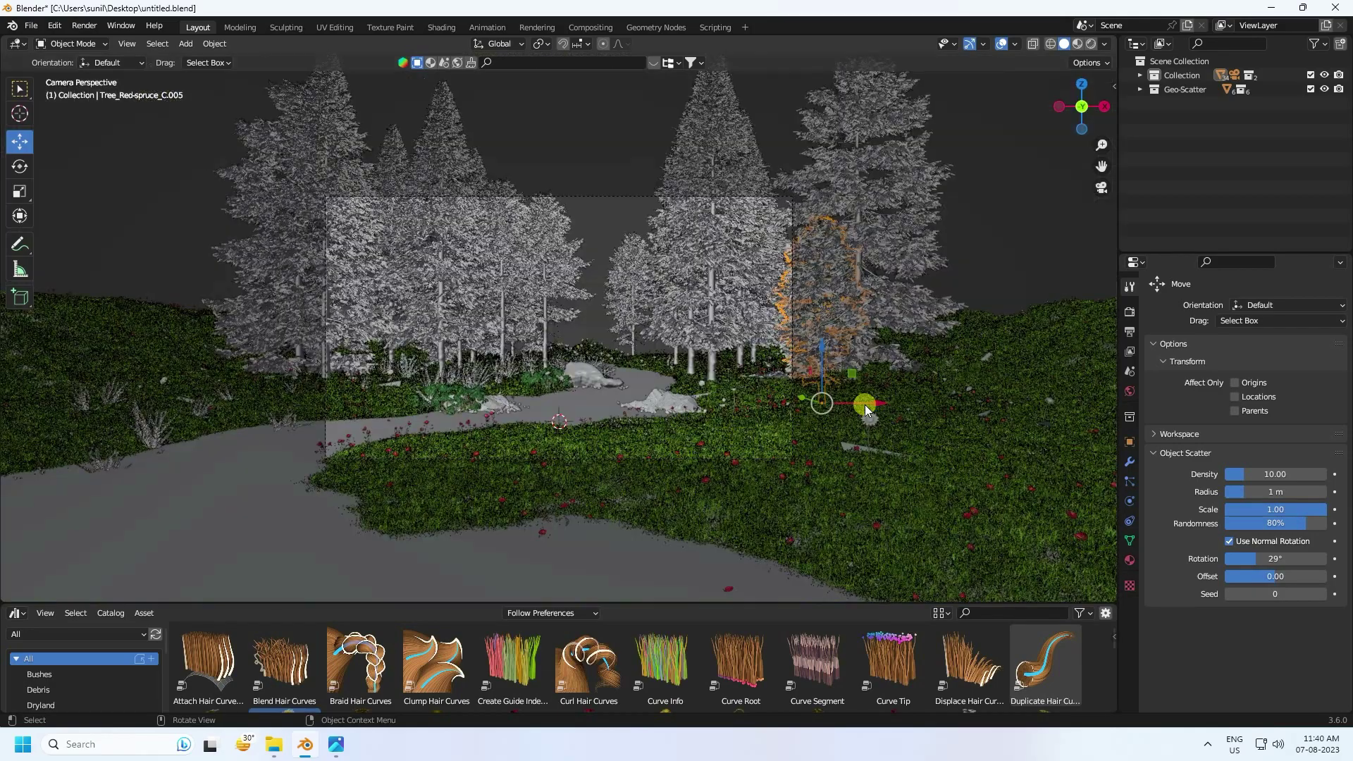
drag(877, 404, 769, 310)
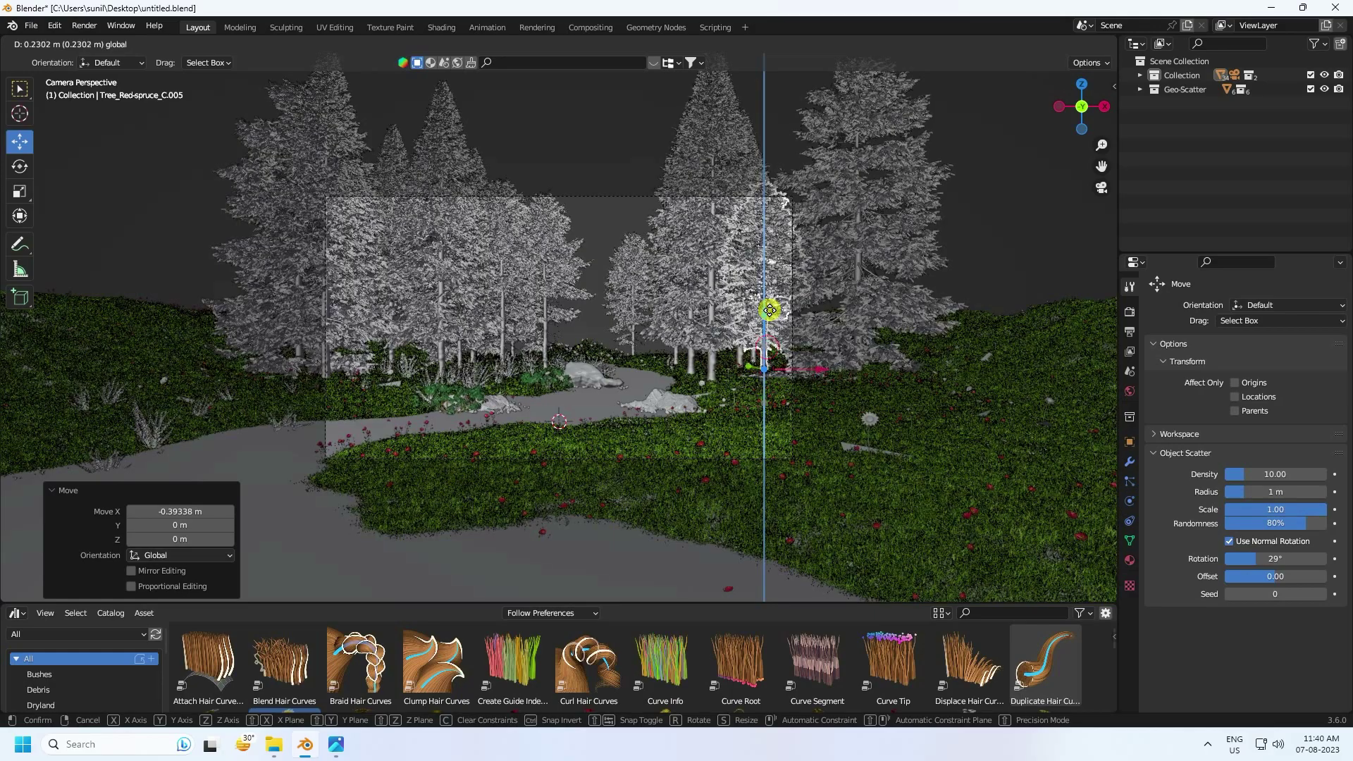
drag(1012, 278, 1008, 275)
- Preview the camera view in rendered shading to examine the spruces on both river banks, then return to solid shading
scroll(767, 221, up, 3)
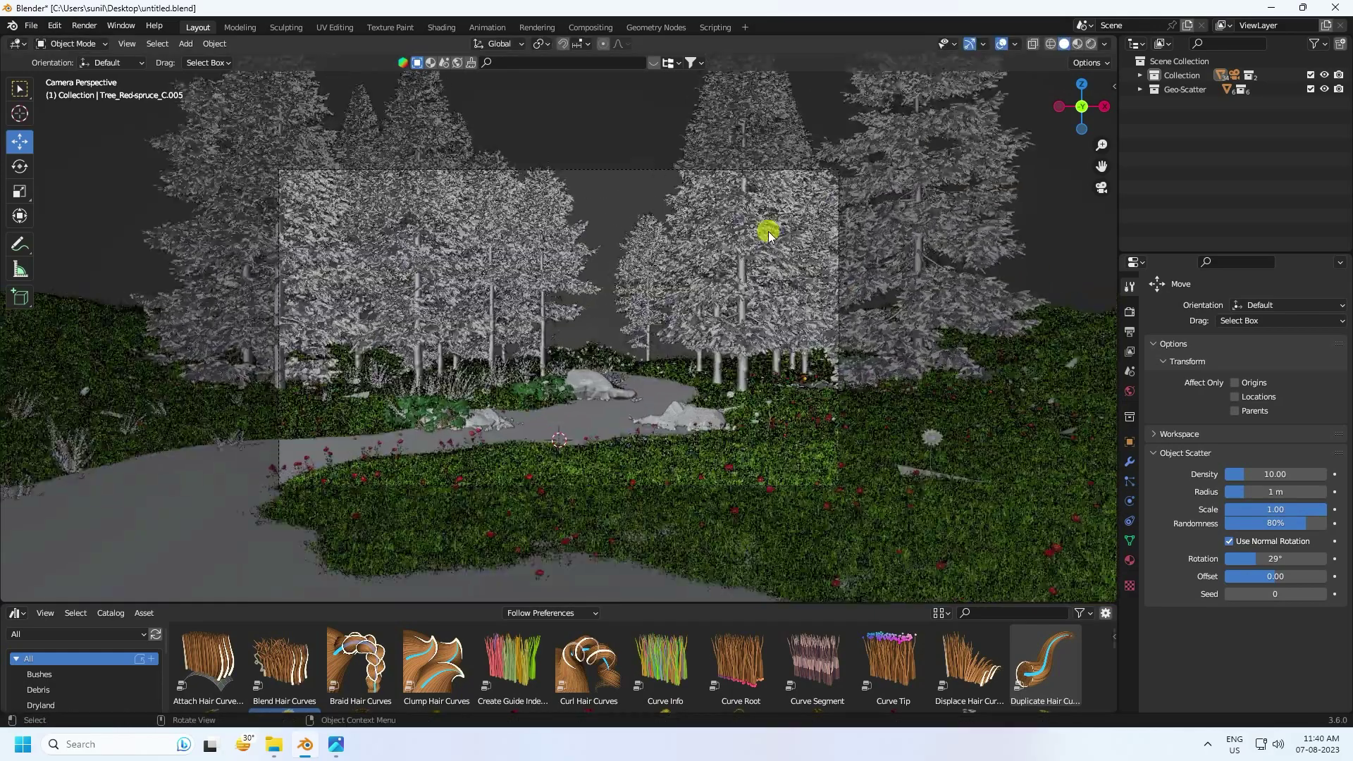
scroll(768, 244, up, 2)
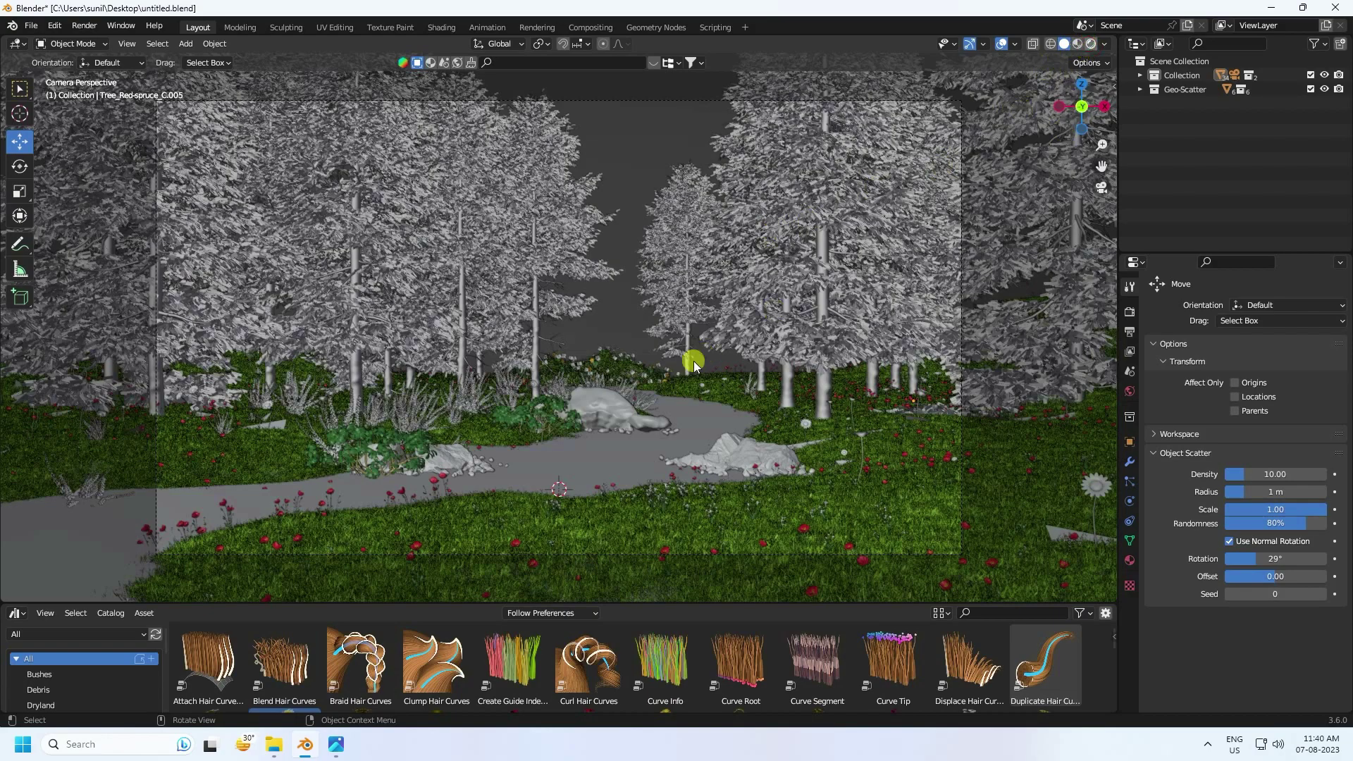
key(z)
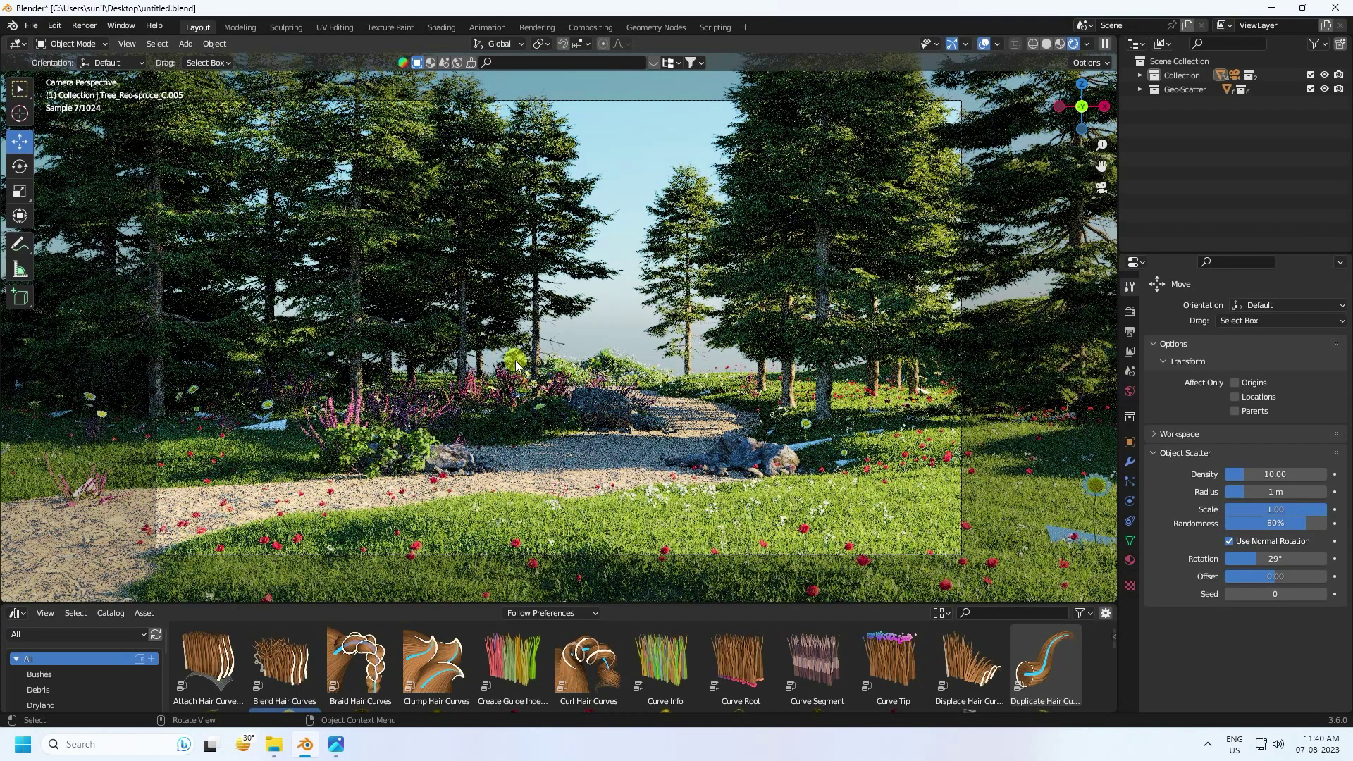
click(1045, 47)
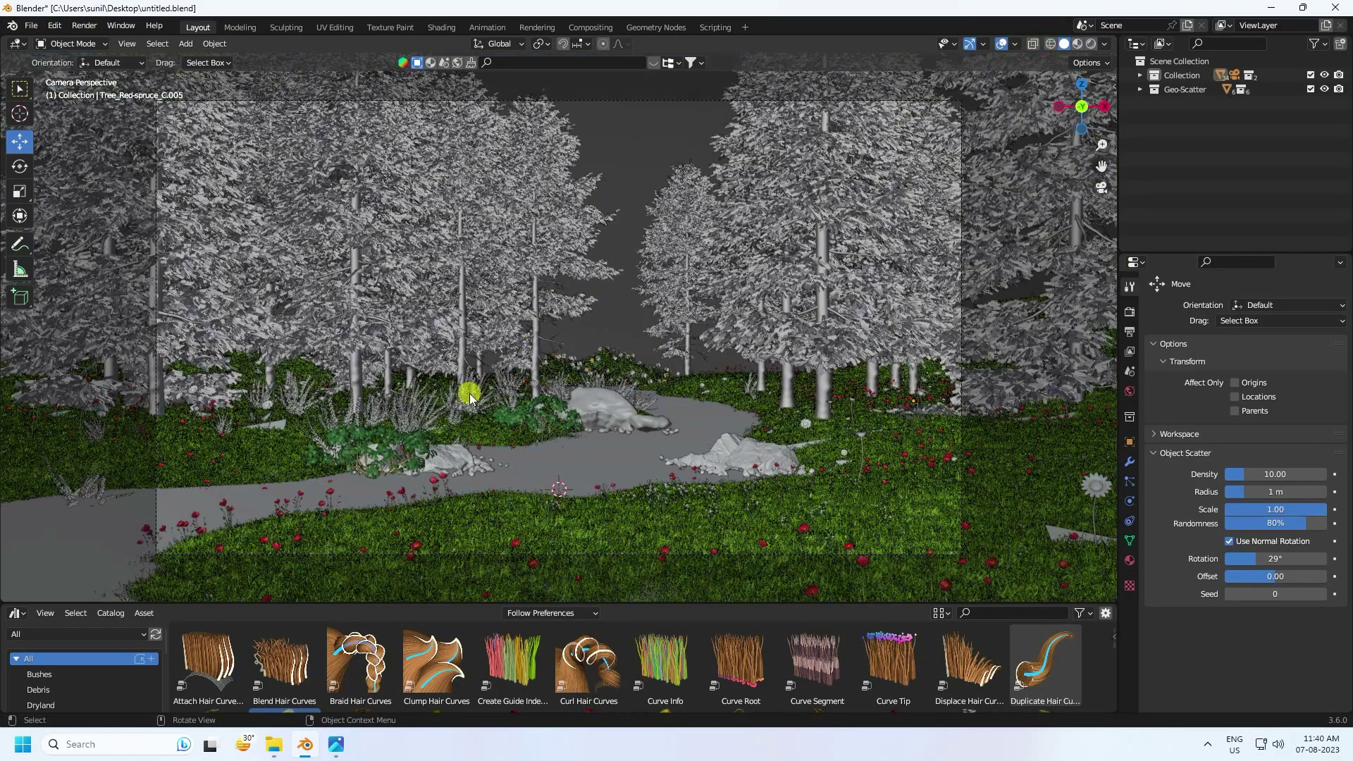
- Add a Sun light to the scene and raise it along Z above the terrain
middle_drag(603, 386, 581, 415)
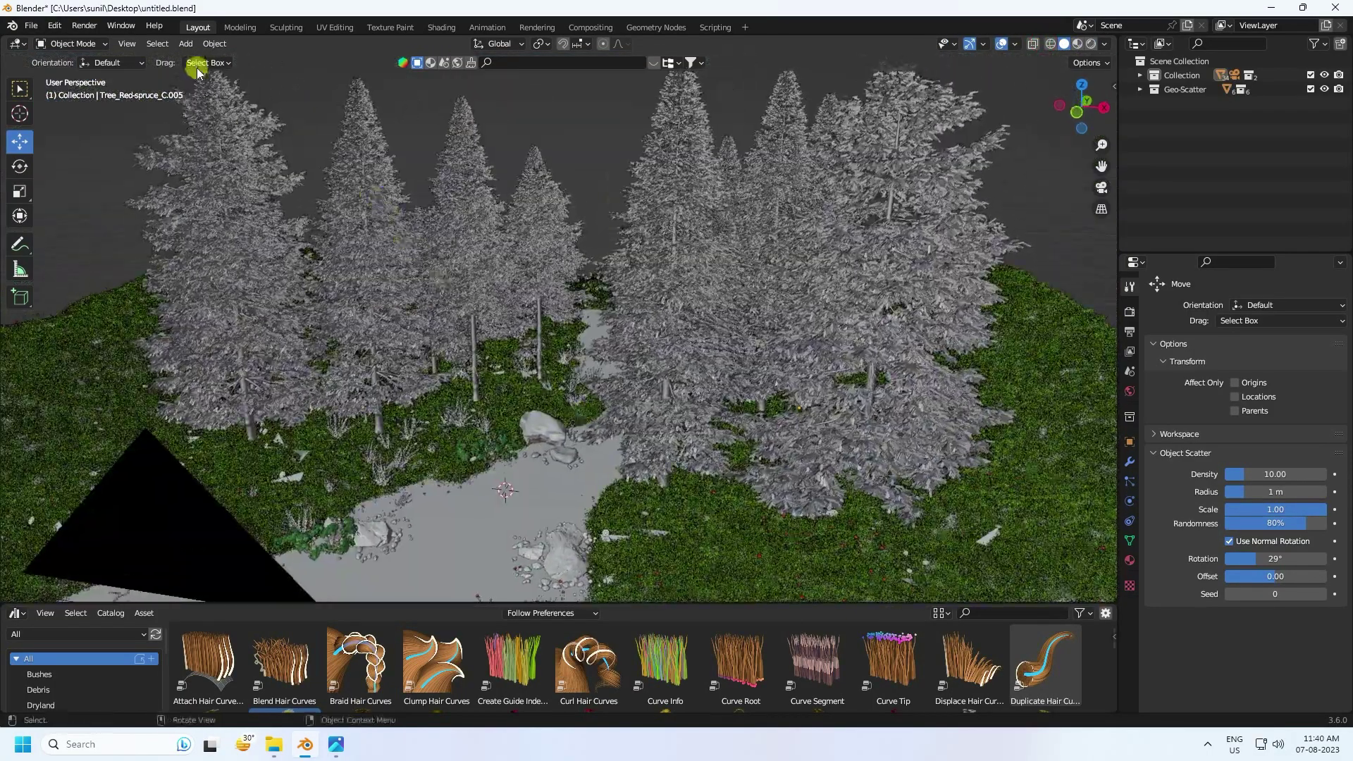
click(185, 44)
mouse_move(224, 234)
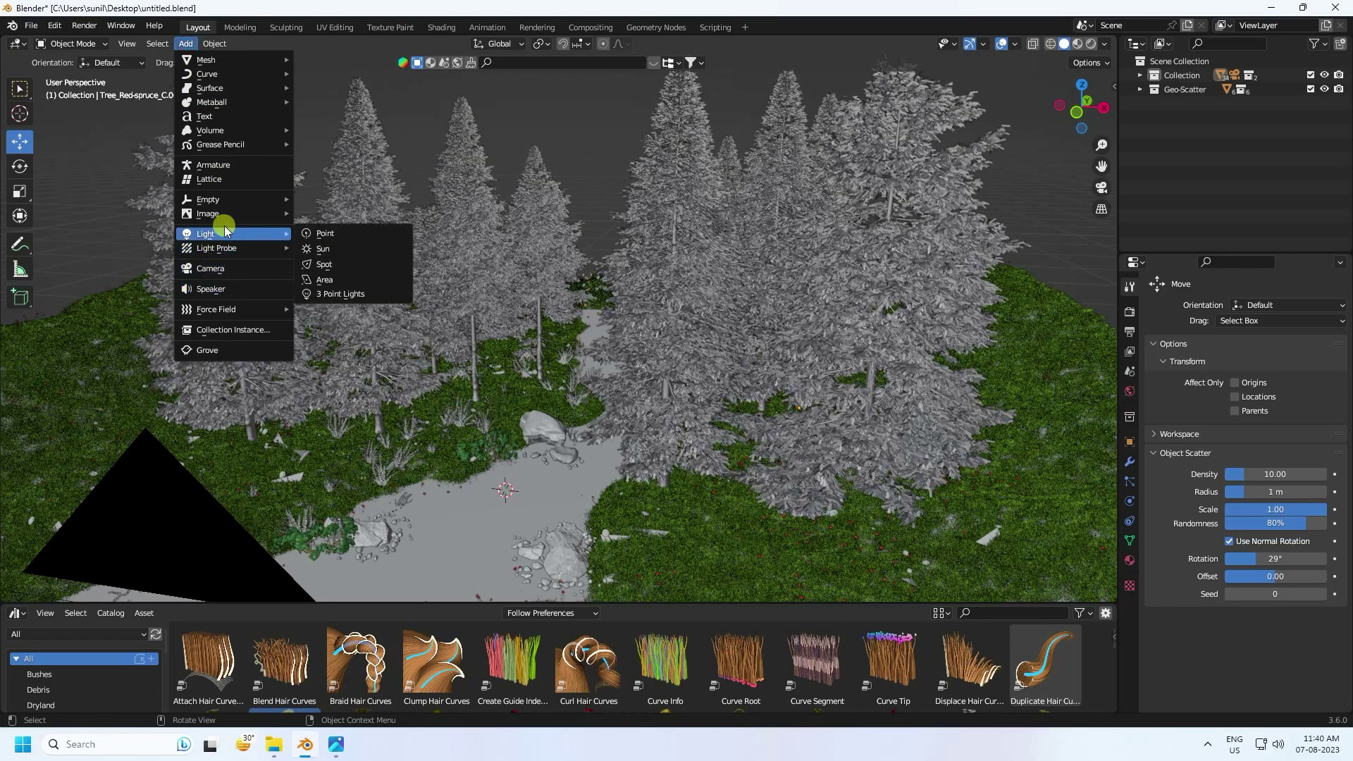
click(324, 248)
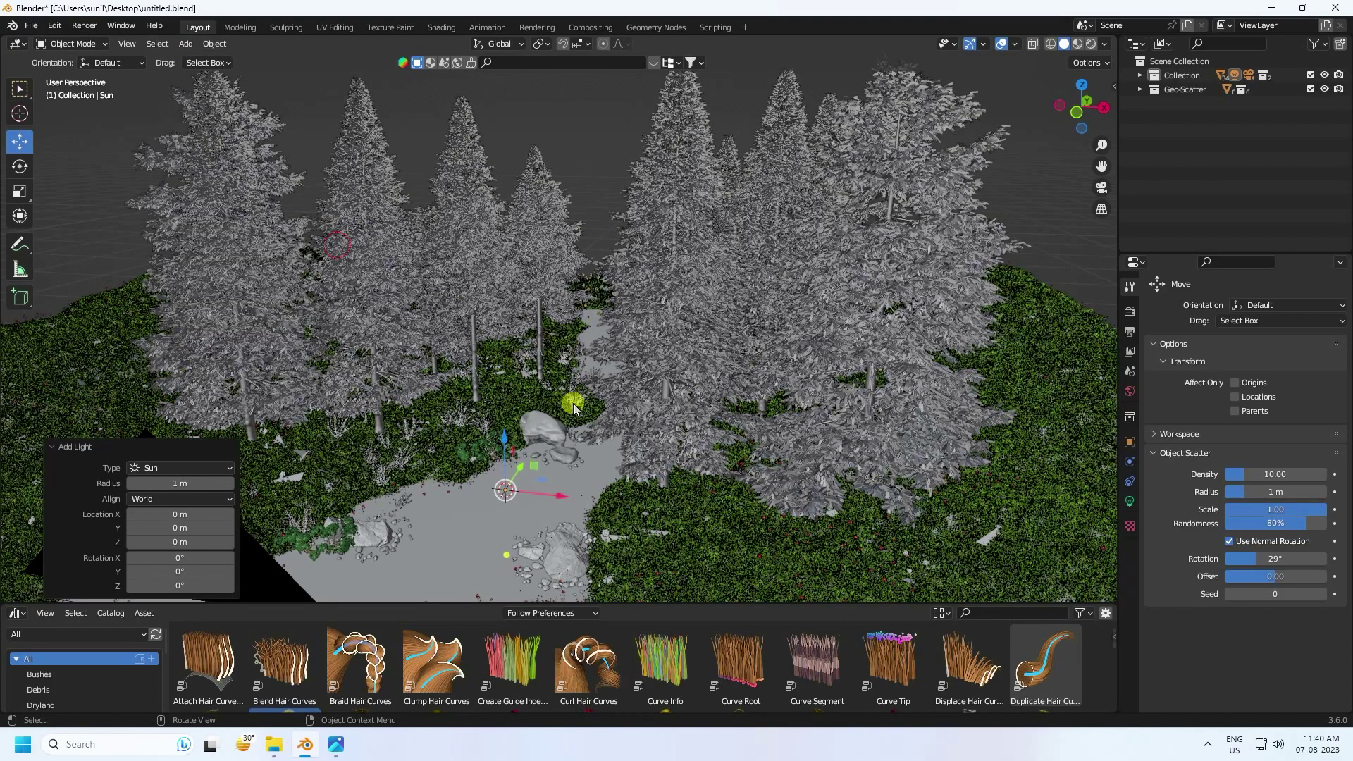
scroll(573, 403, down, 4)
drag(527, 382, 536, 148)
- Adjust the sun's position above the spruces and rotate it about 21.2° around Y
middle_drag(550, 217, 596, 198)
mouse_move(614, 185)
mouse_down()
mouse_move(638, 186)
mouse_move(626, 162)
mouse_move(628, 174)
mouse_up()
key(shift+space)
key(r)
click(21, 151)
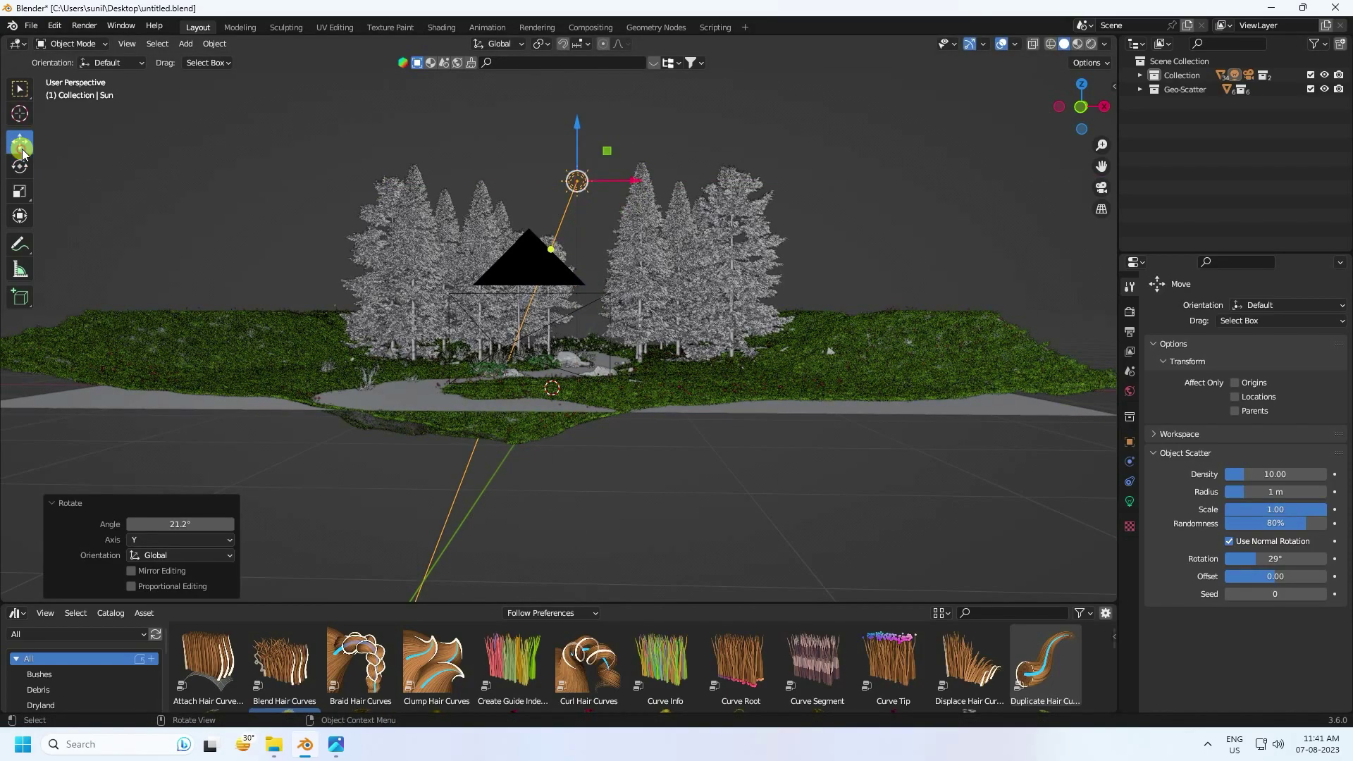
- Set the sun light's strength to 8
click(1130, 501)
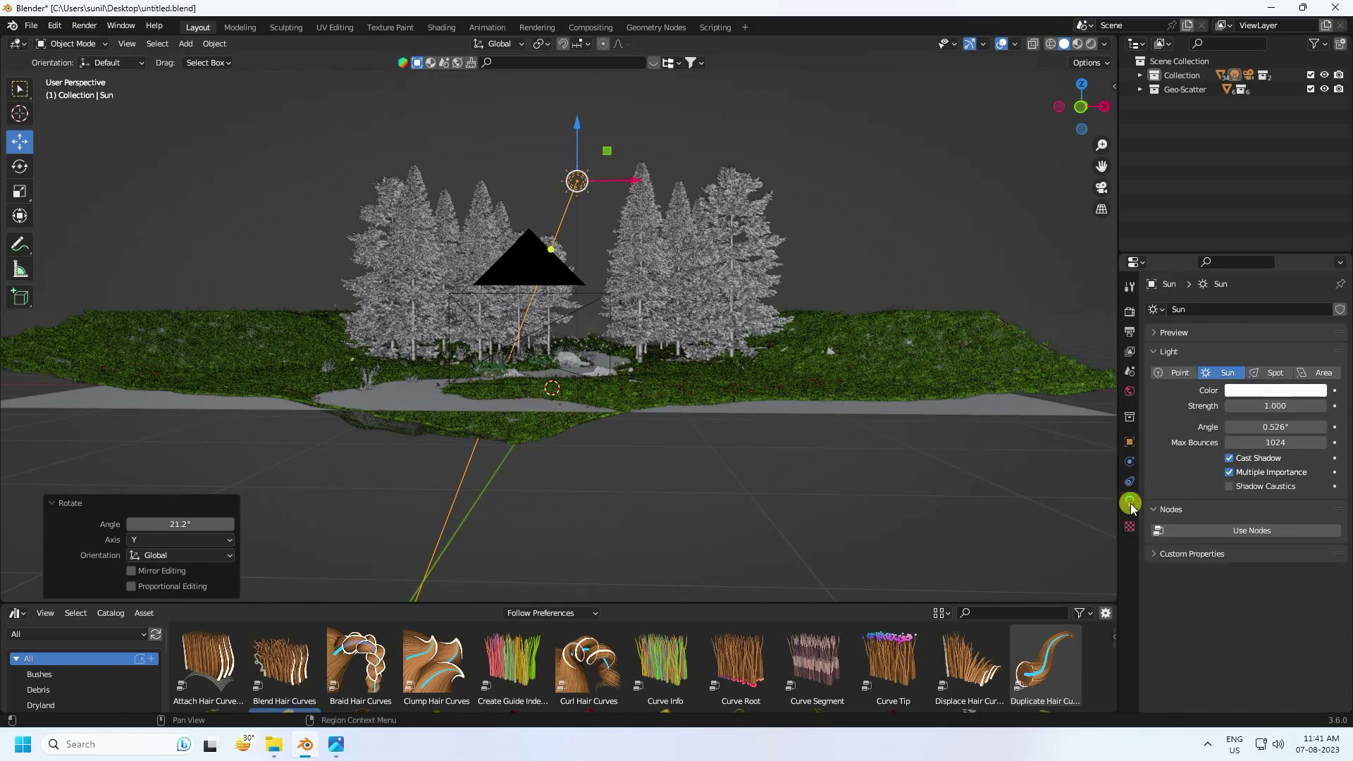
click(1281, 407)
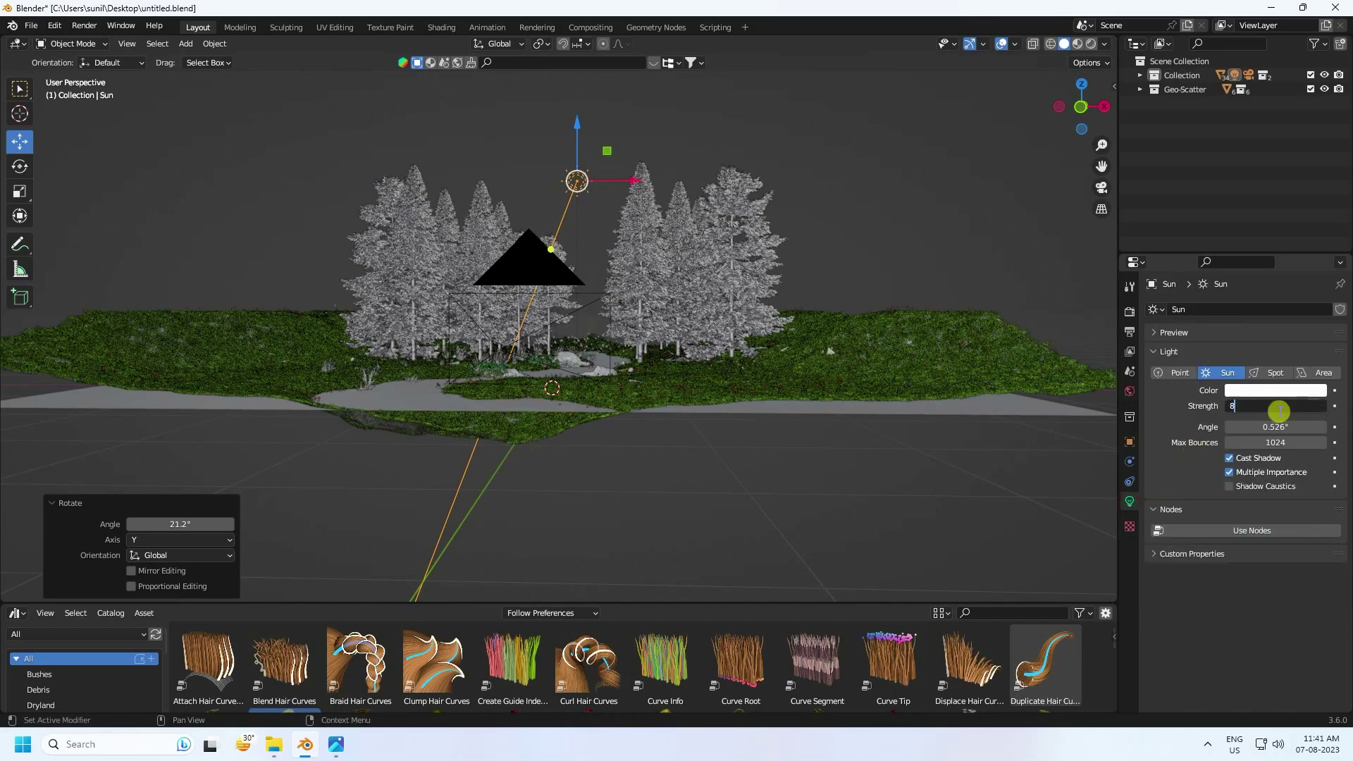
text(8)
key(Return)
- Duplicate the two far spruces beside the river and move the copies about 0.336 m along X and 1.441 m along Y
middle_drag(659, 317, 621, 416)
scroll(661, 172, up, 3)
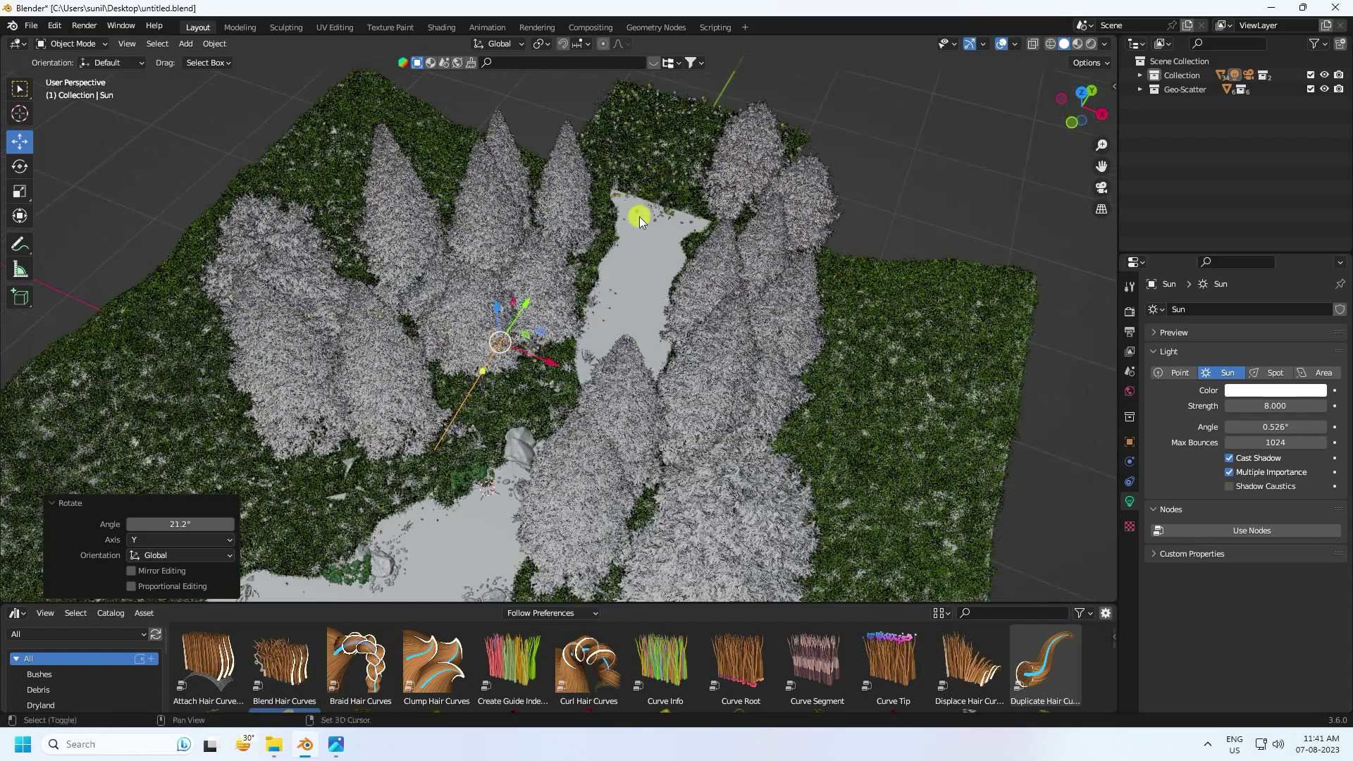
middle_drag(640, 218, 442, 306)
click(425, 312)
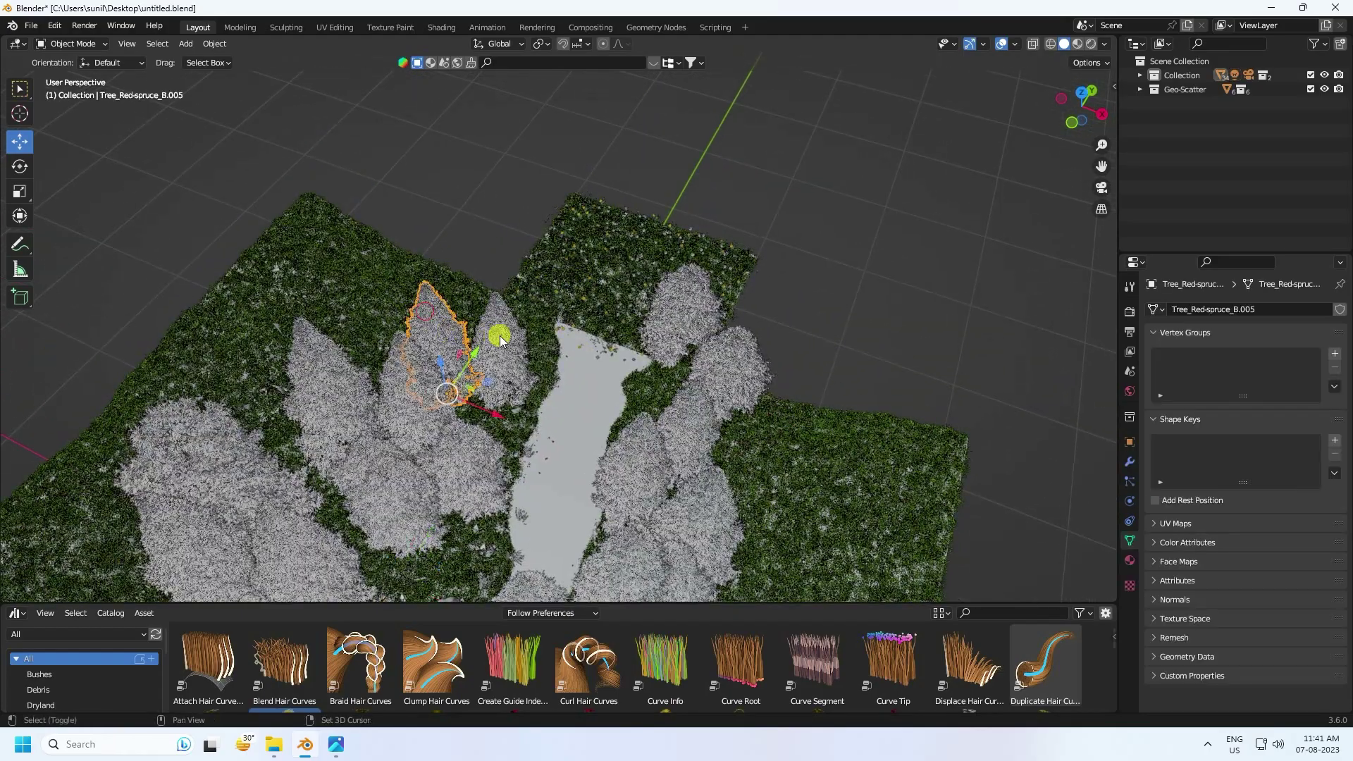
shift+click(499, 337)
key(ctrl+c)
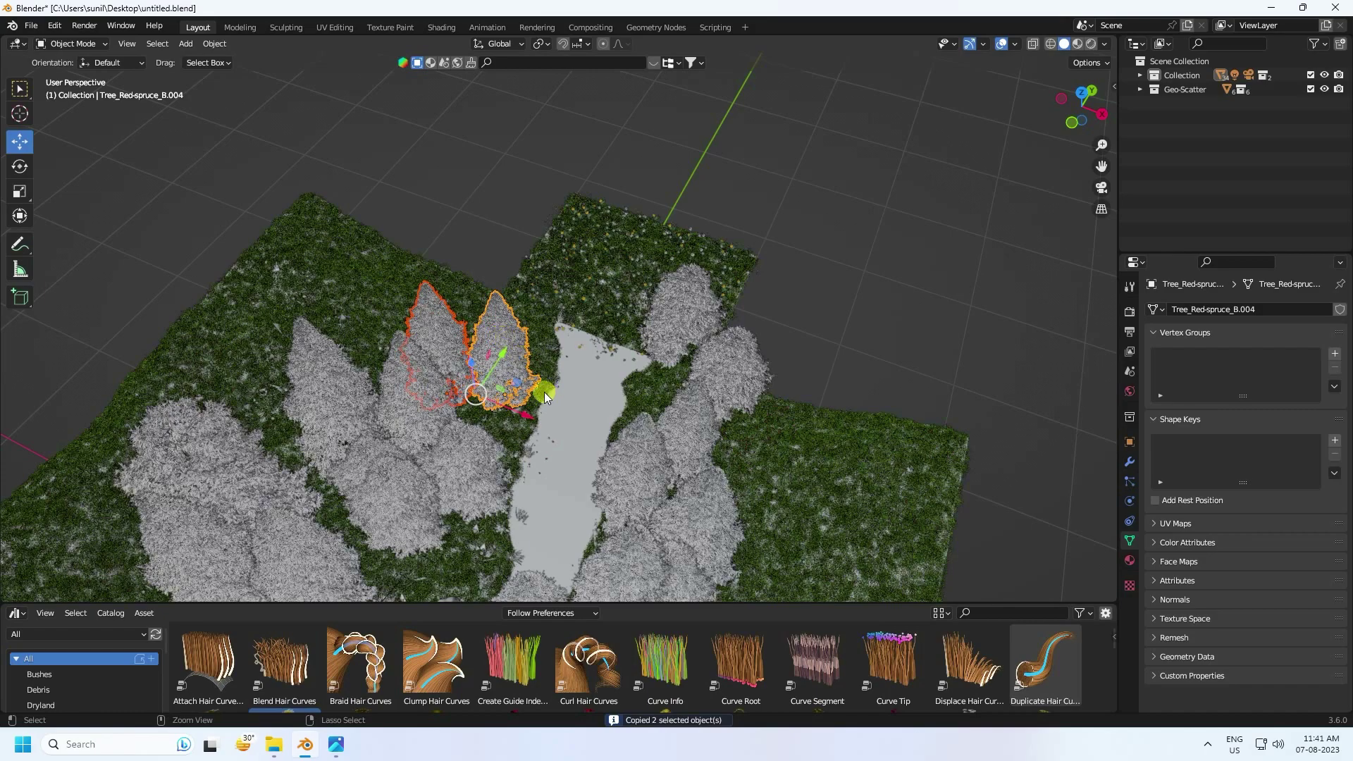
key(ctrl+v)
key(KP_7)
key(g)
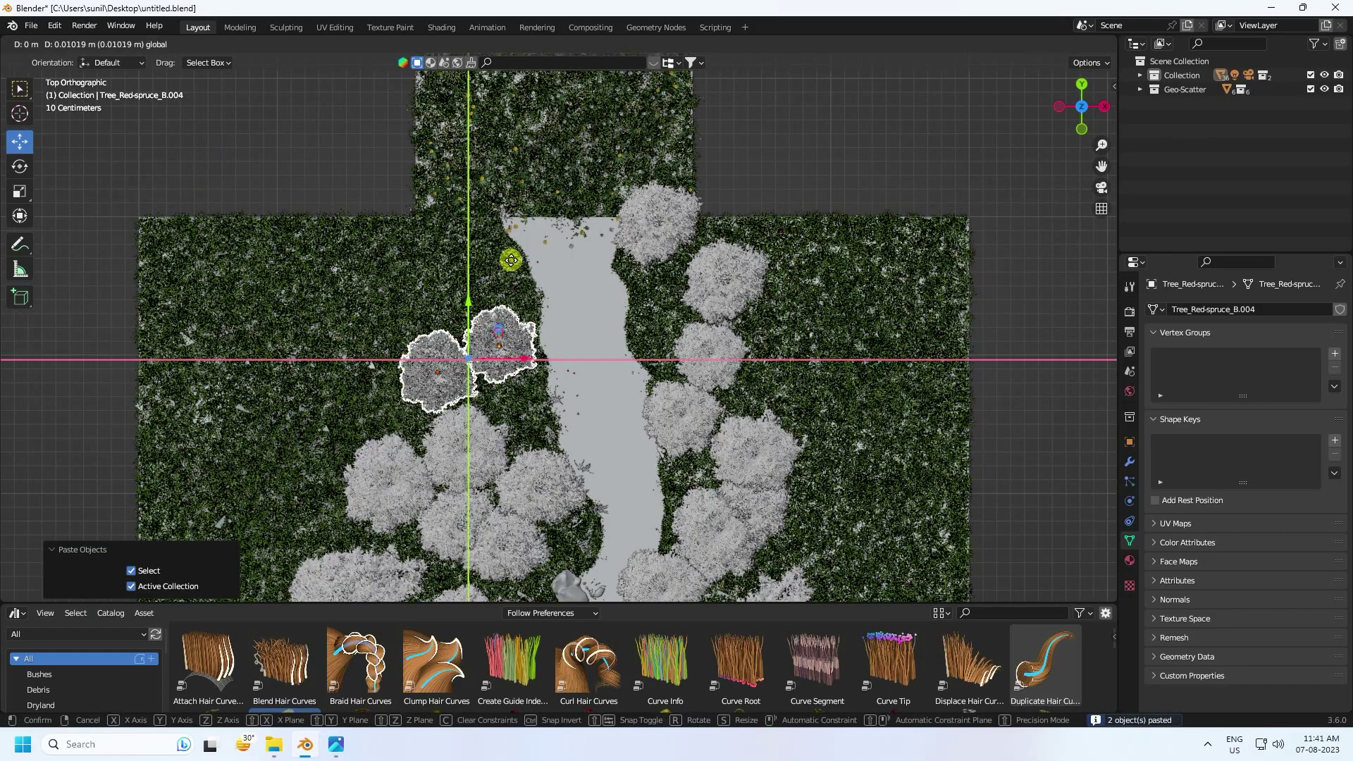
click(553, 143)
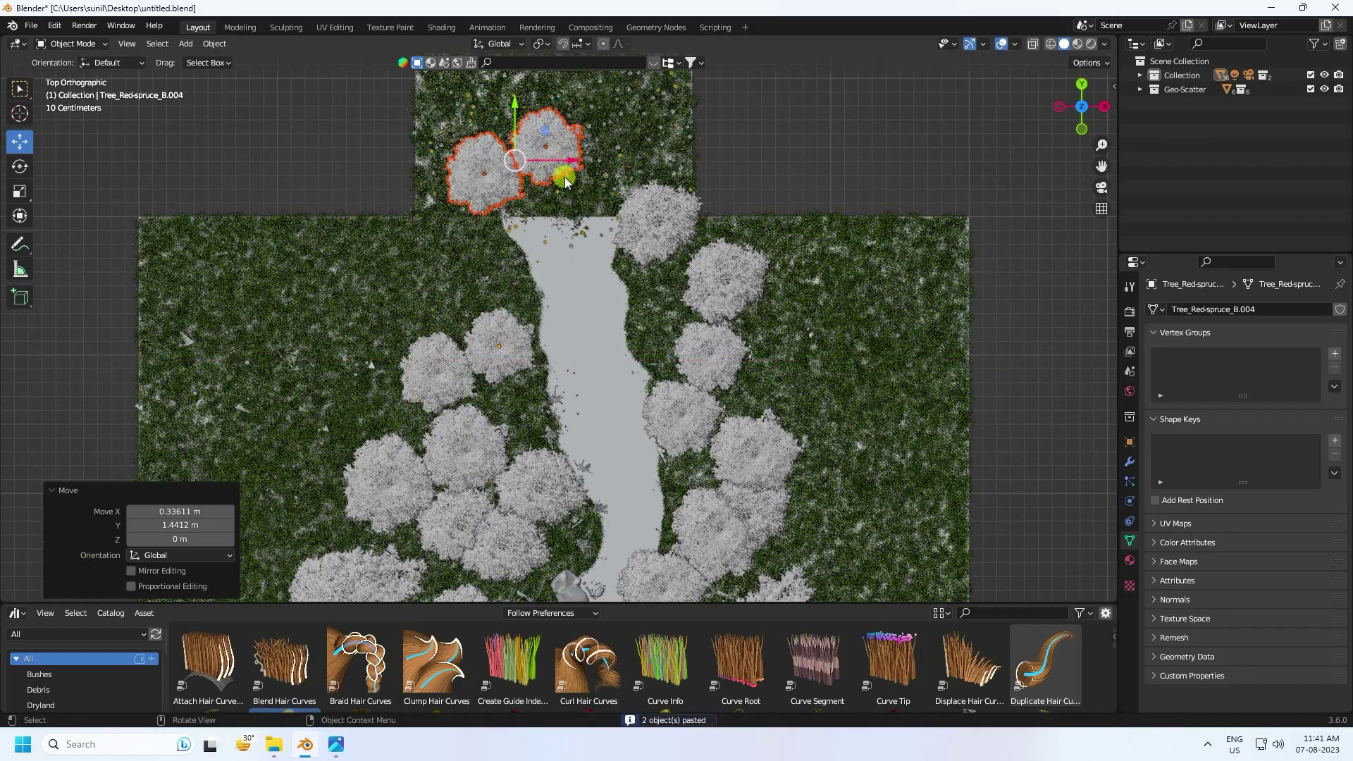
- Paste another copy of the spruce pair and move it about 0.723 m along X and -0.071 m along Y, behind the river's end
key(ctrl+c)
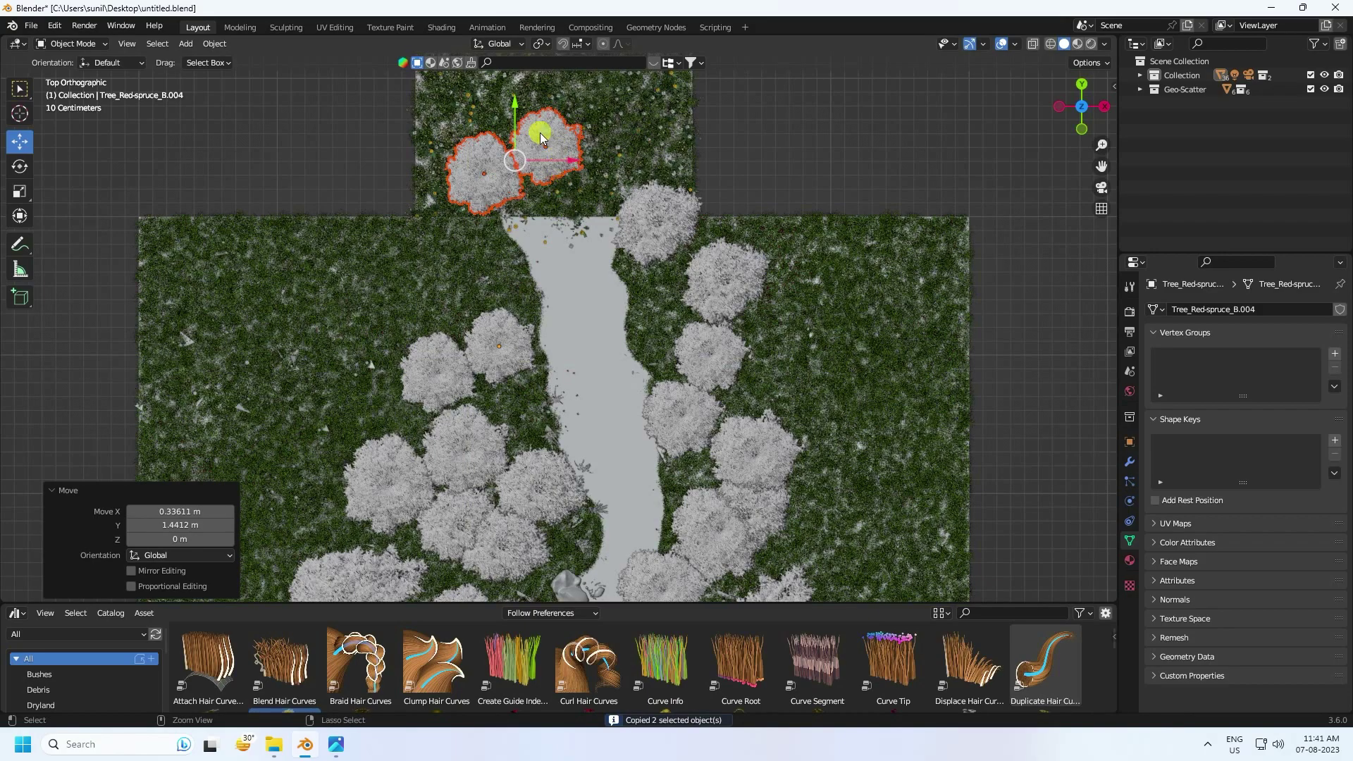
key(ctrl+v)
key(g)
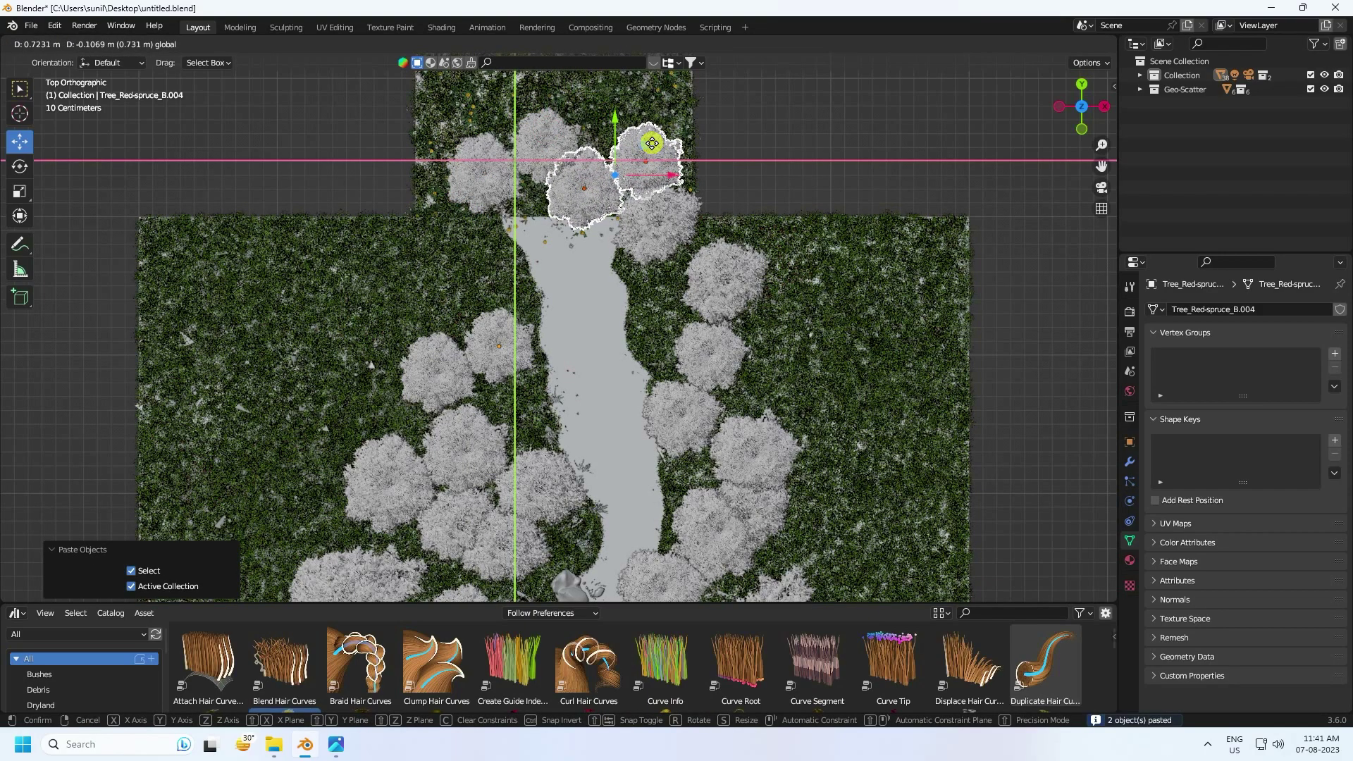
click(650, 139)
- Scale the newly pasted spruce pair down slightly as seen through the camera, and deselect it
key(KP_0)
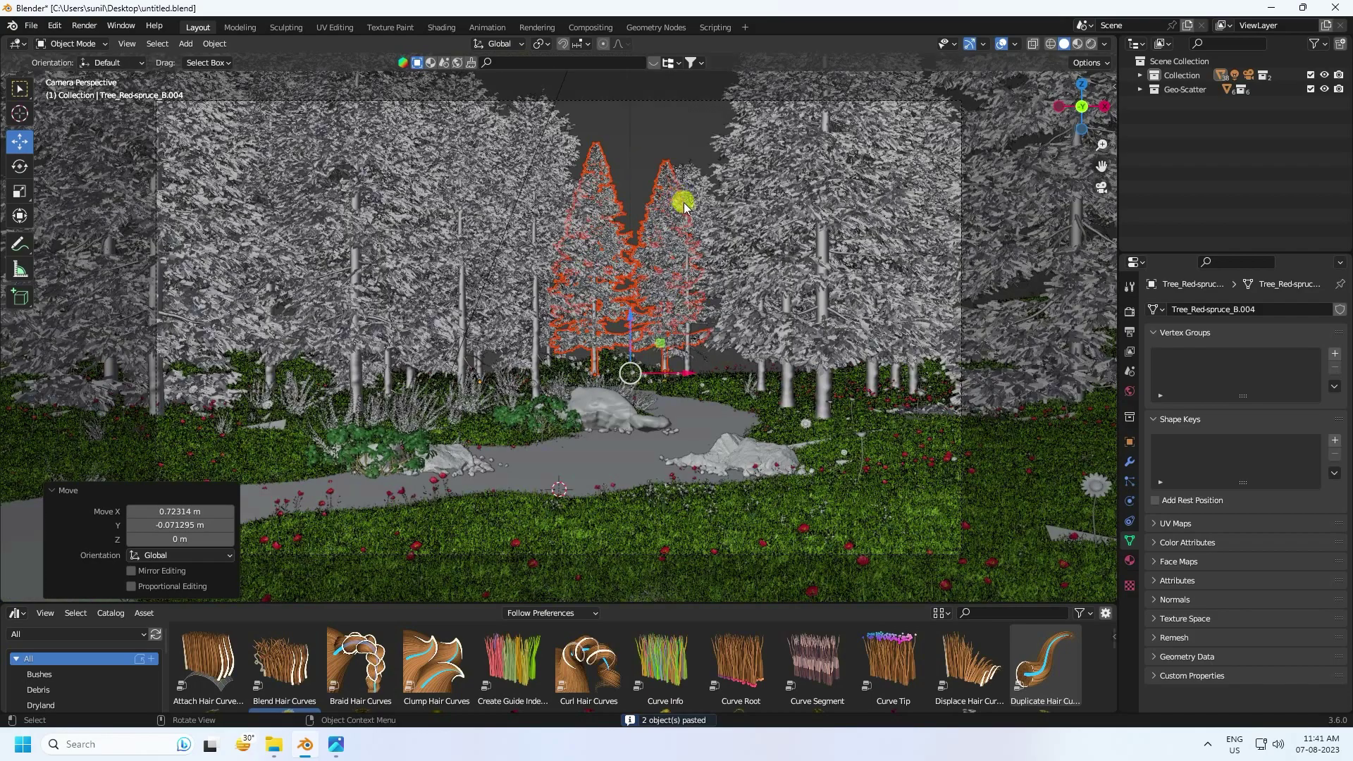
key(s)
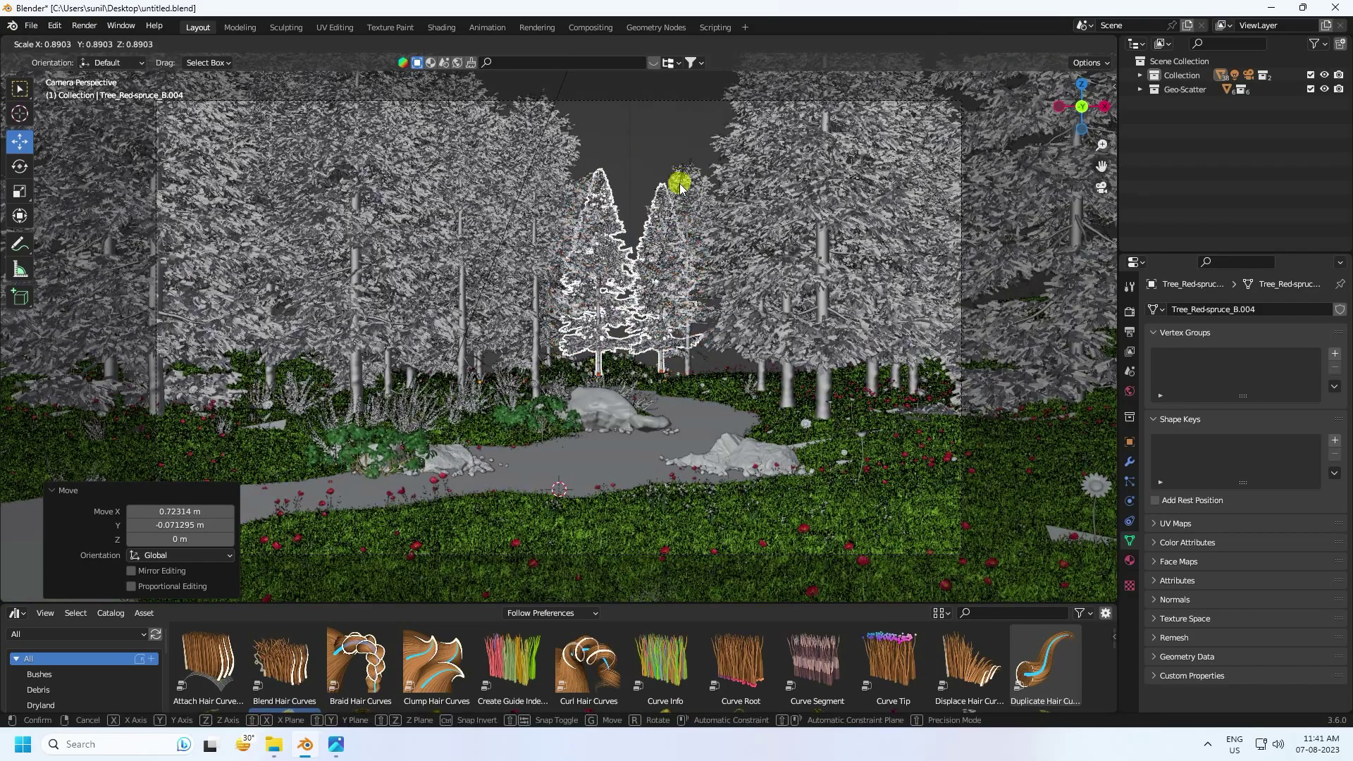
click(678, 196)
click(644, 151)
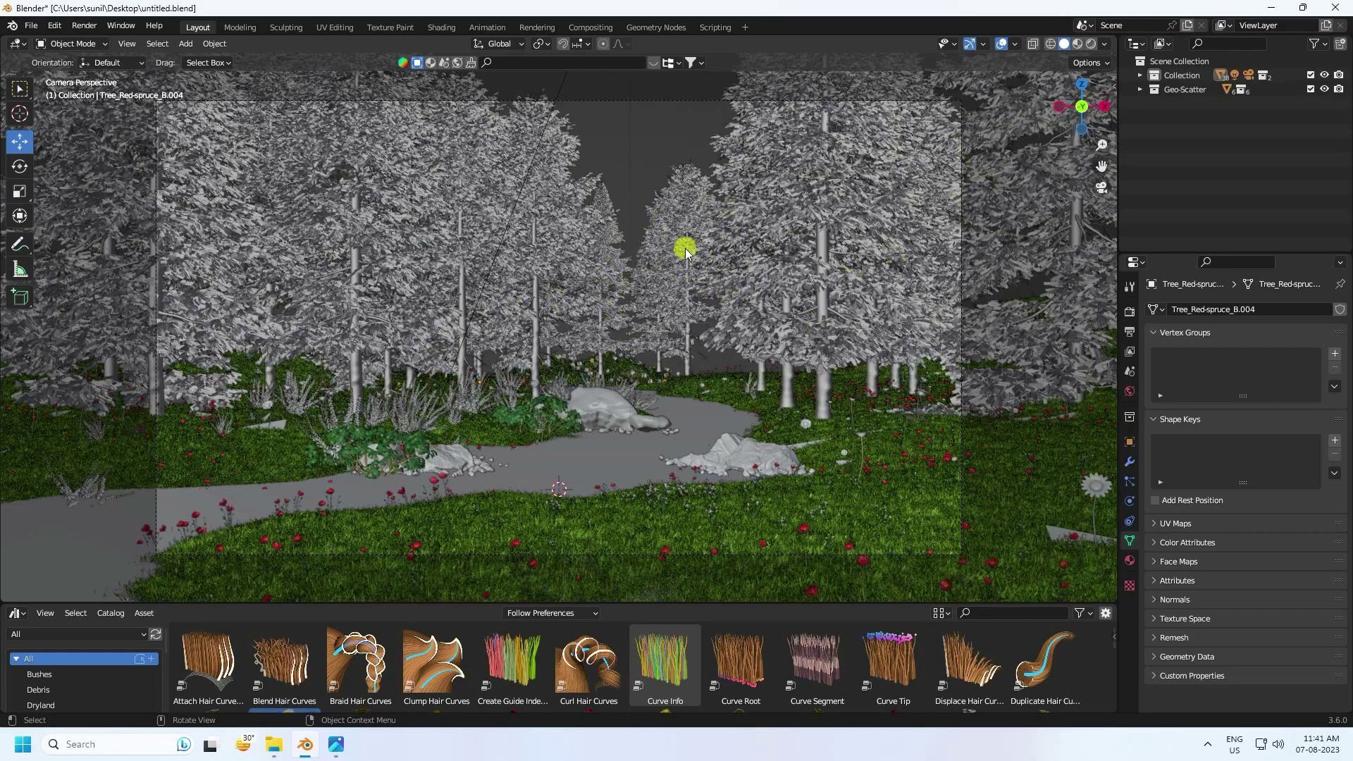
- Save the scene file
middle_drag(686, 252, 710, 312)
click(31, 26)
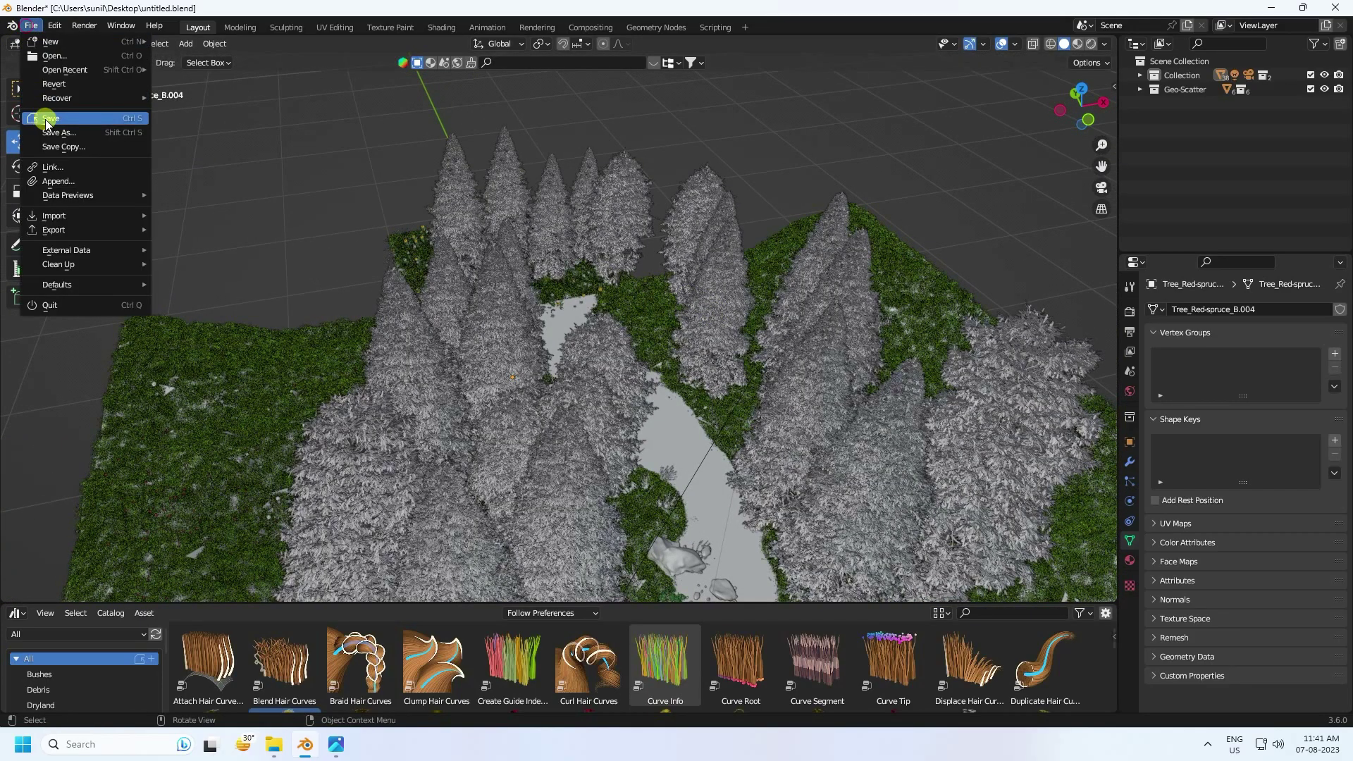
key(ctrl+s)
- Add a 2 m cube and move it about 3.697 m along Y and 0.561 m up along Z, behind the spruces
click(186, 43)
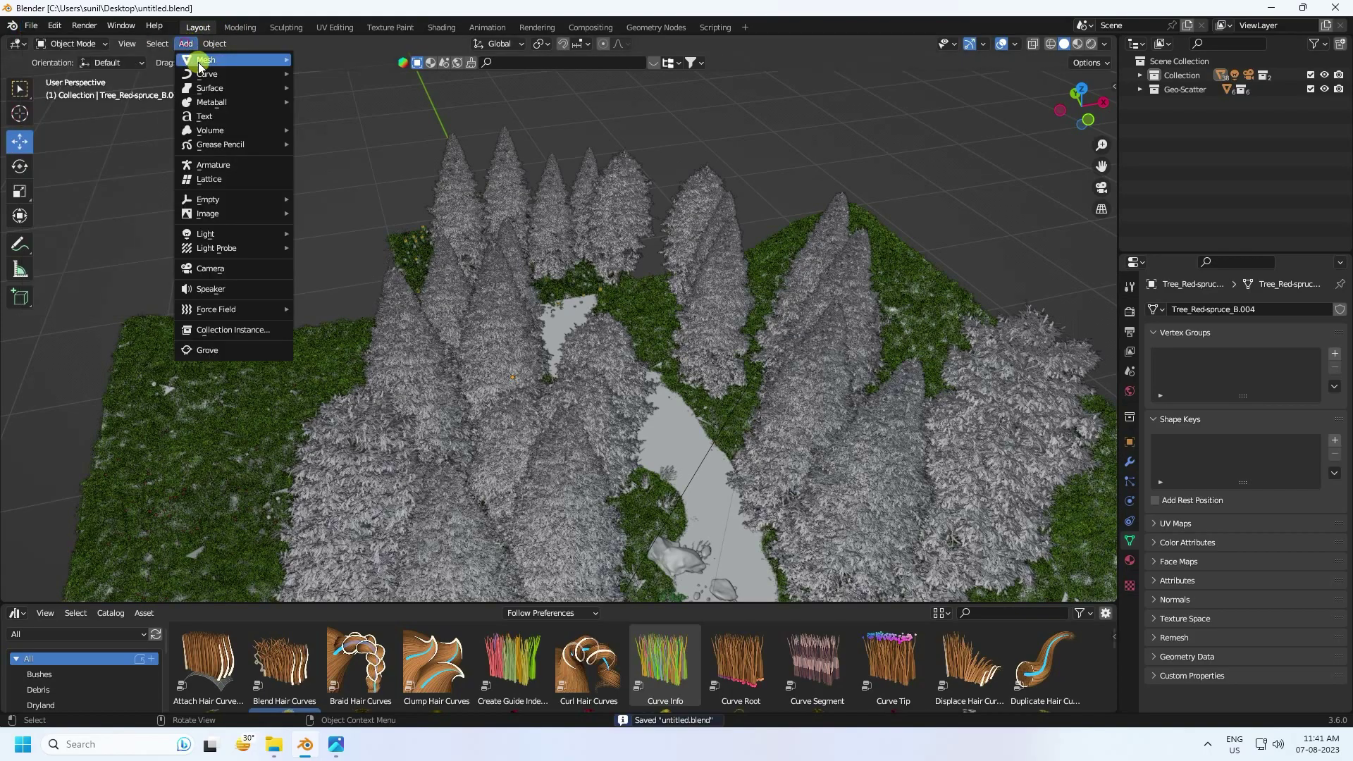
mouse_move(204, 60)
click(350, 73)
scroll(350, 73, down, 3)
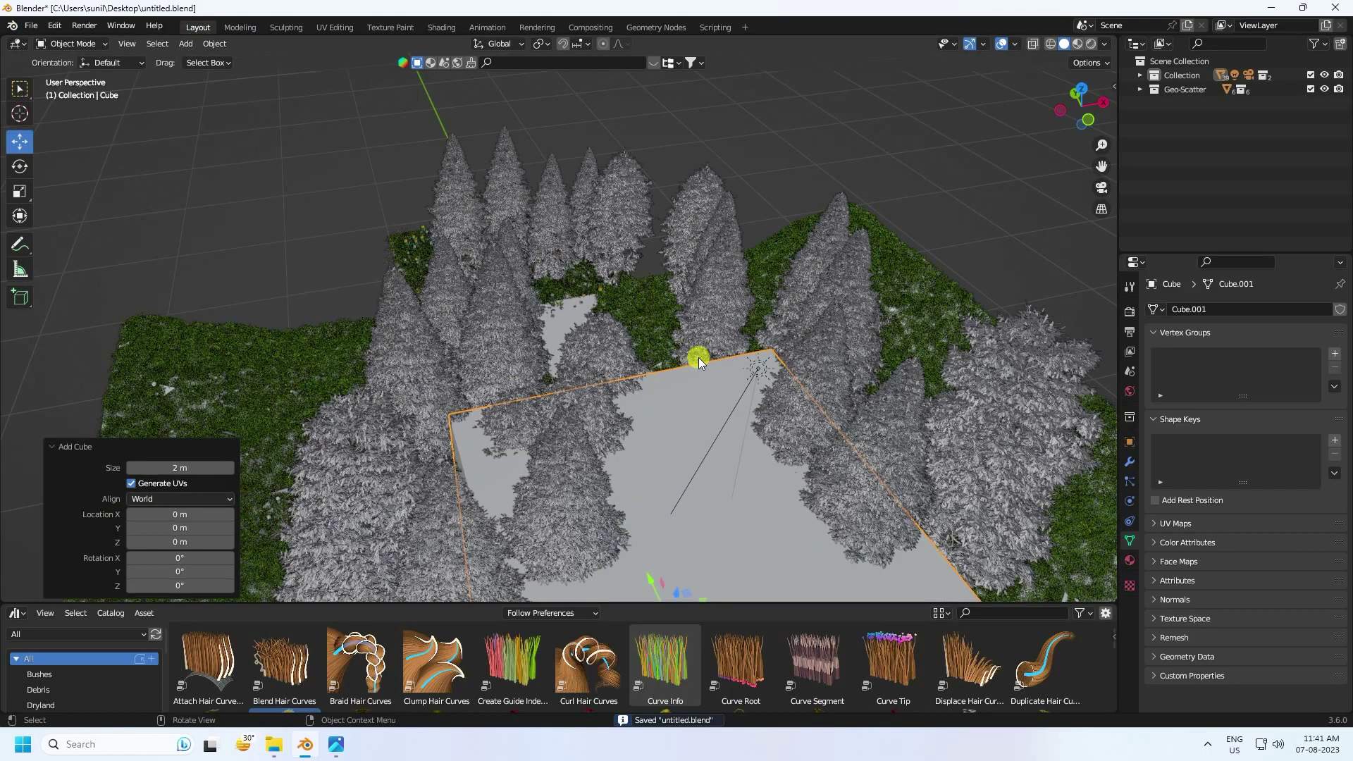
scroll(706, 370, up, 1)
middle_drag(705, 370, 684, 386)
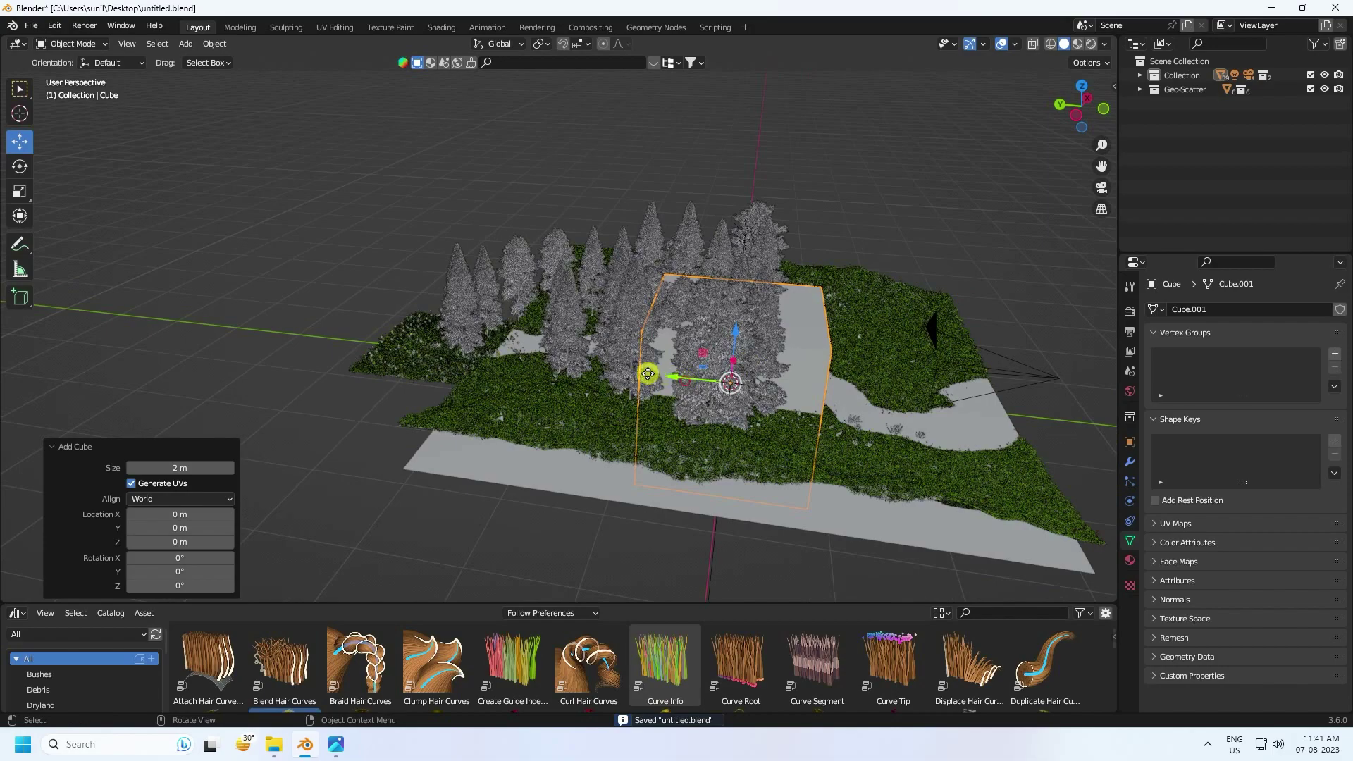
drag(647, 374, 395, 348)
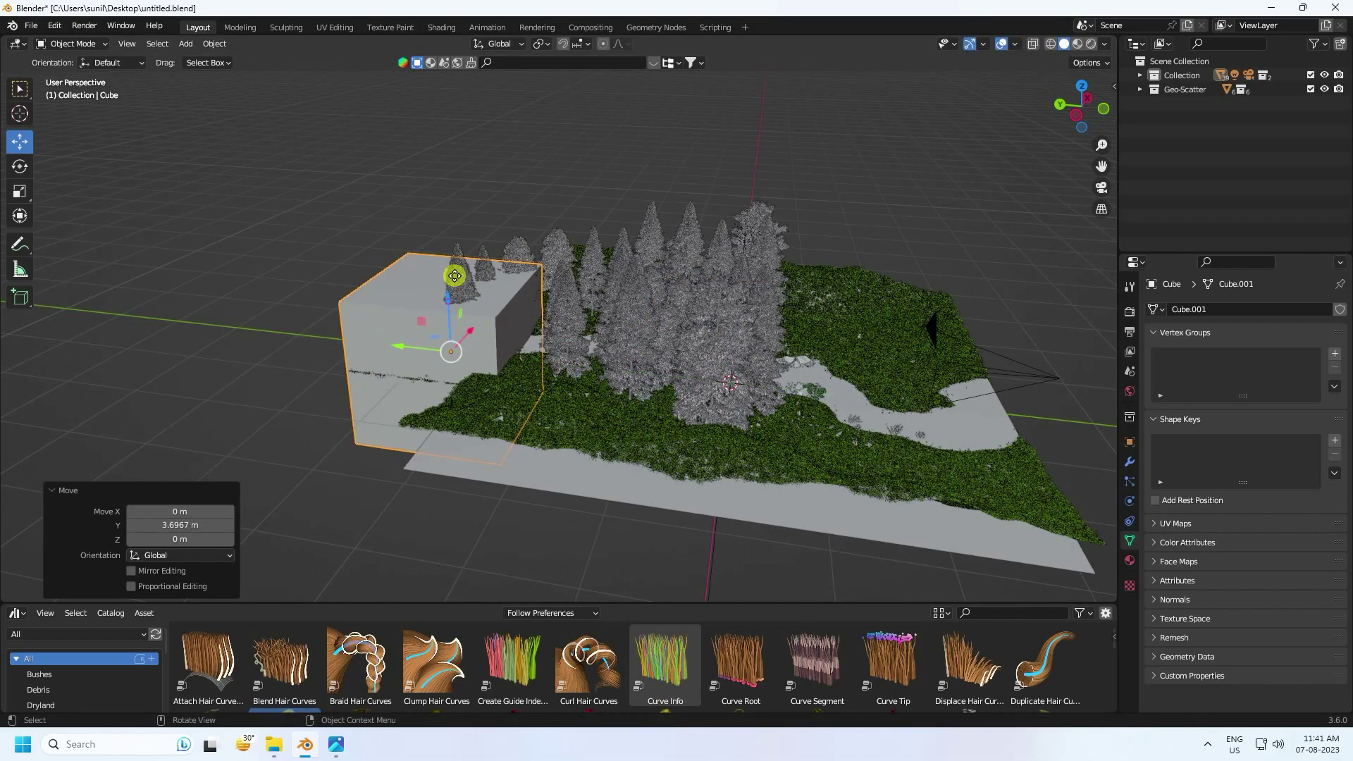
drag(455, 275, 453, 254)
- Scale the cube uniformly by about 1.367 and stretch it along X to span the camera frame's width
key(KP_0)
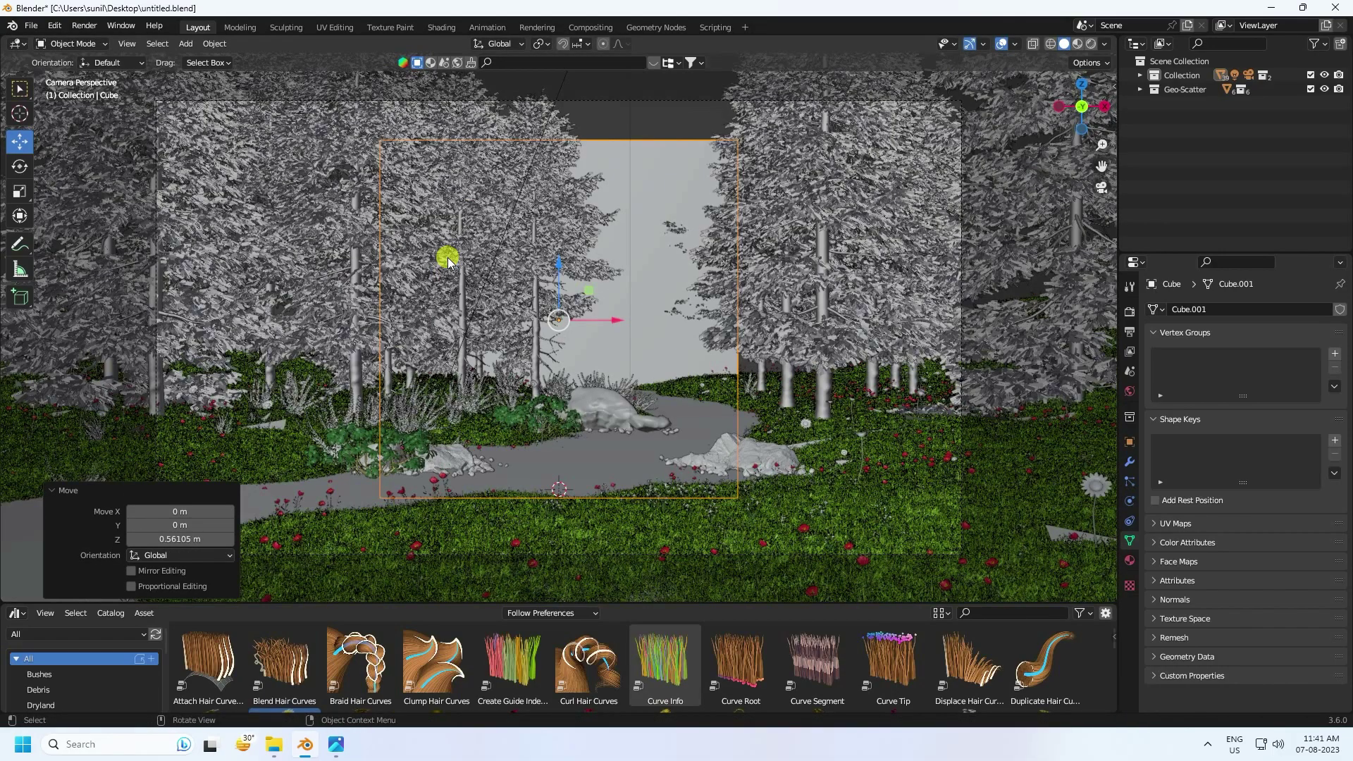
scroll(548, 291, down, 1)
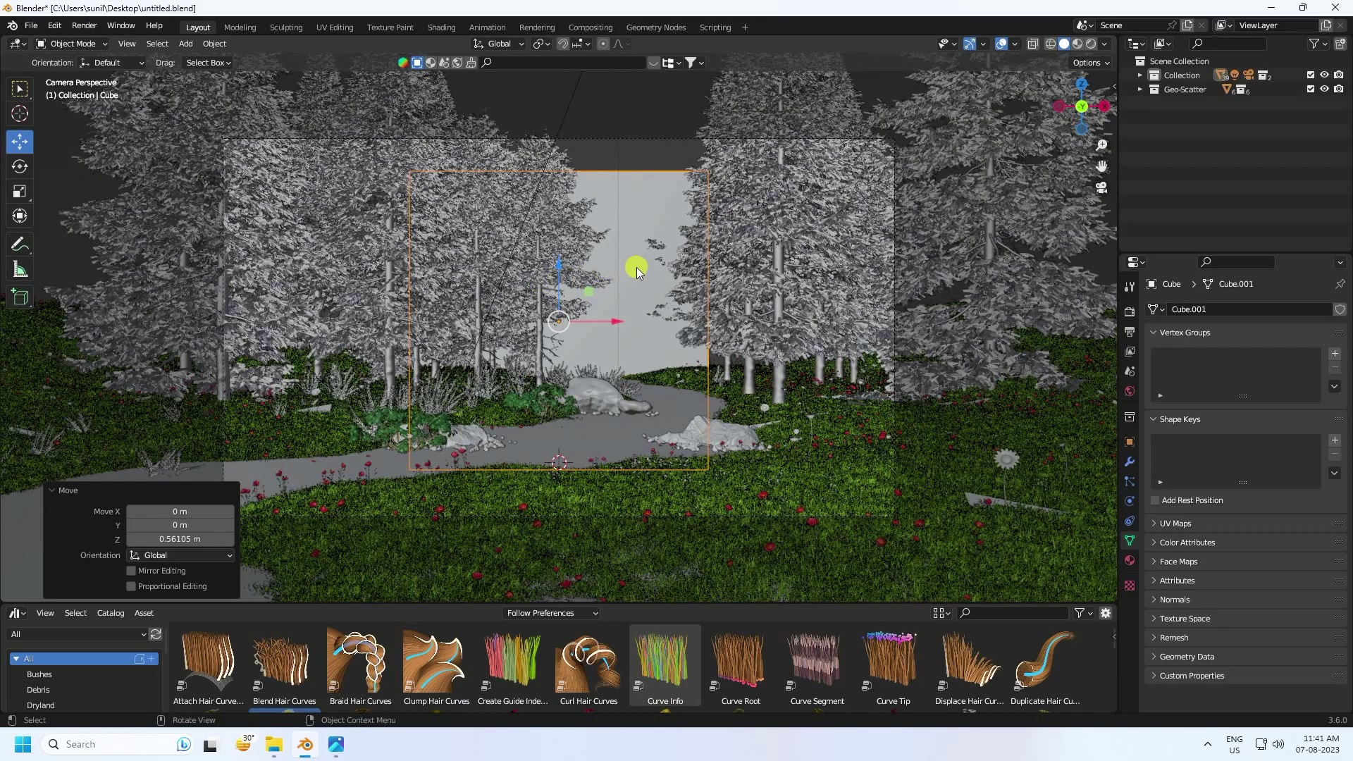
key(s)
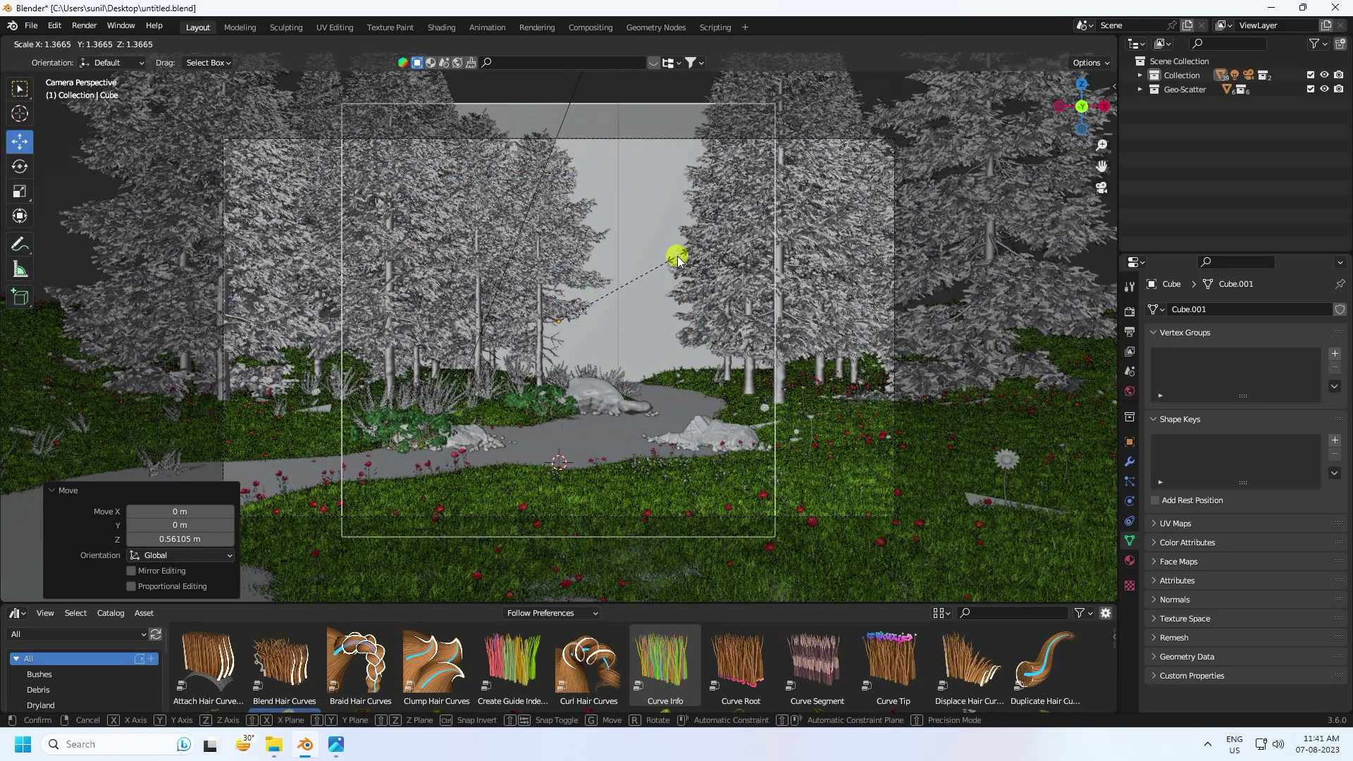
click(678, 260)
click(20, 191)
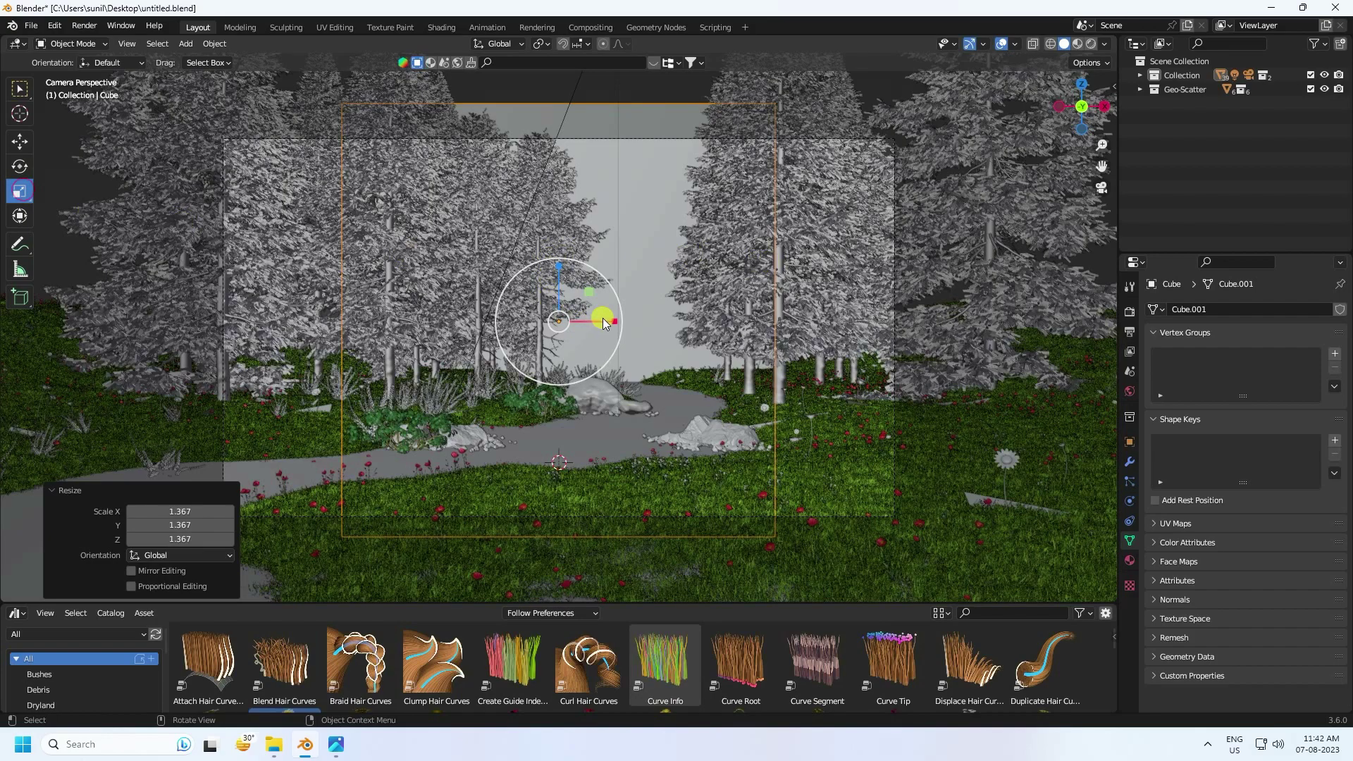
drag(612, 322, 652, 323)
click(19, 141)
- Select the cube and create a new material for it in the Shading workspace, with the viewport in solid shading
click(448, 277)
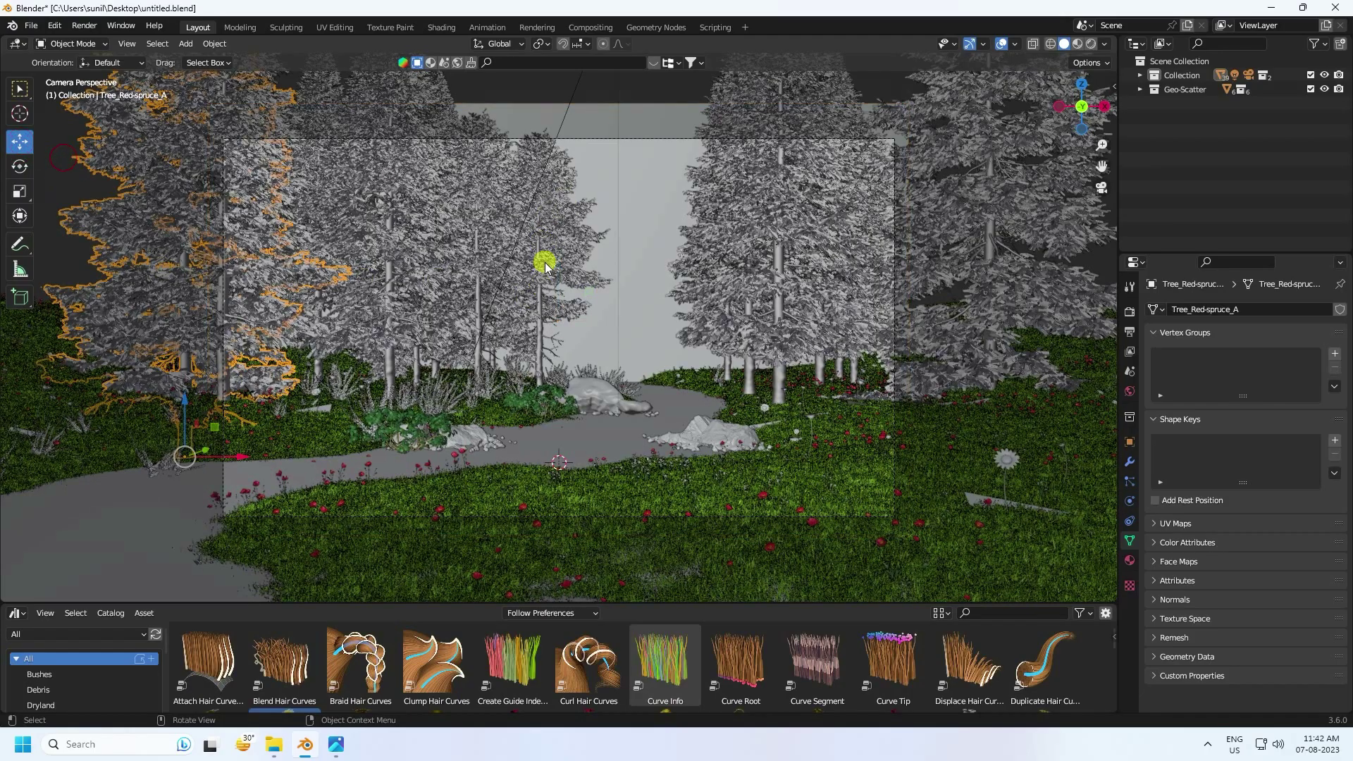
middle_drag(543, 263, 393, 227)
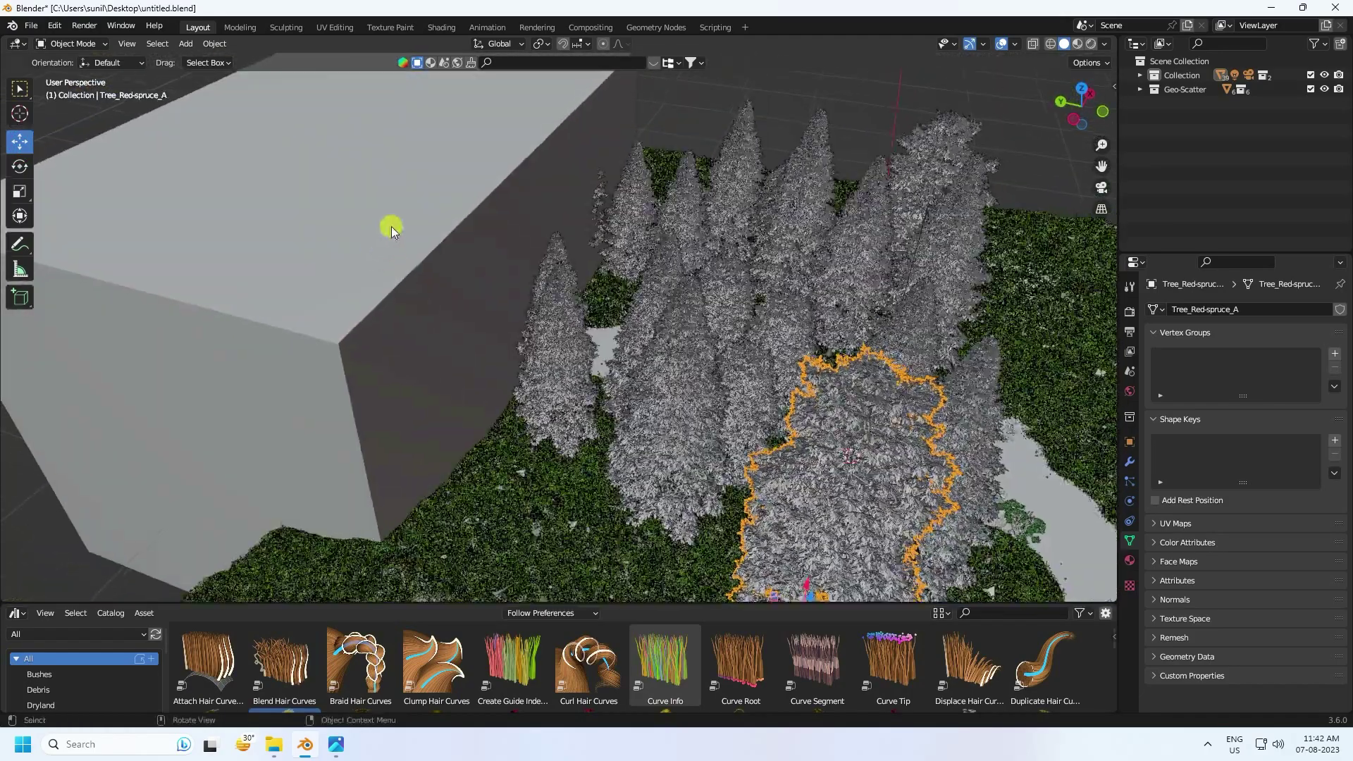
click(389, 266)
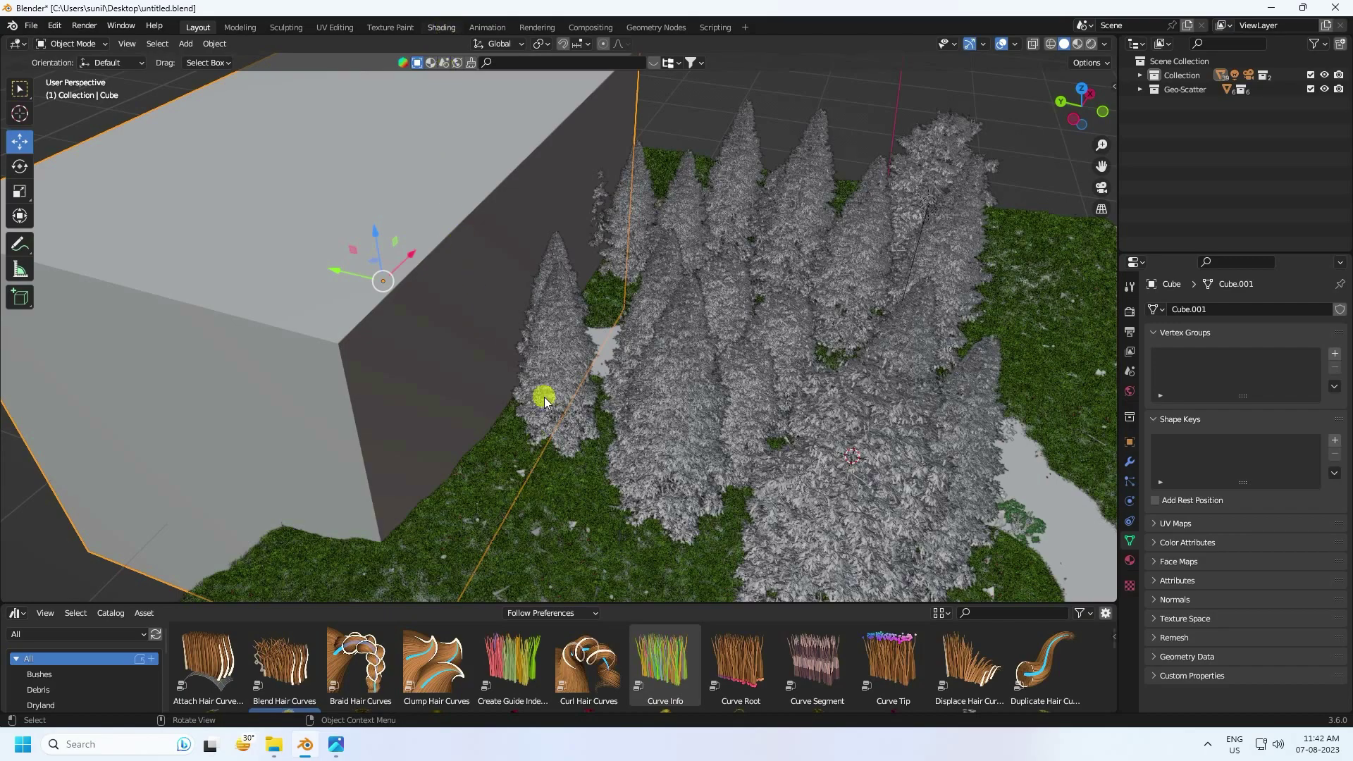
click(442, 27)
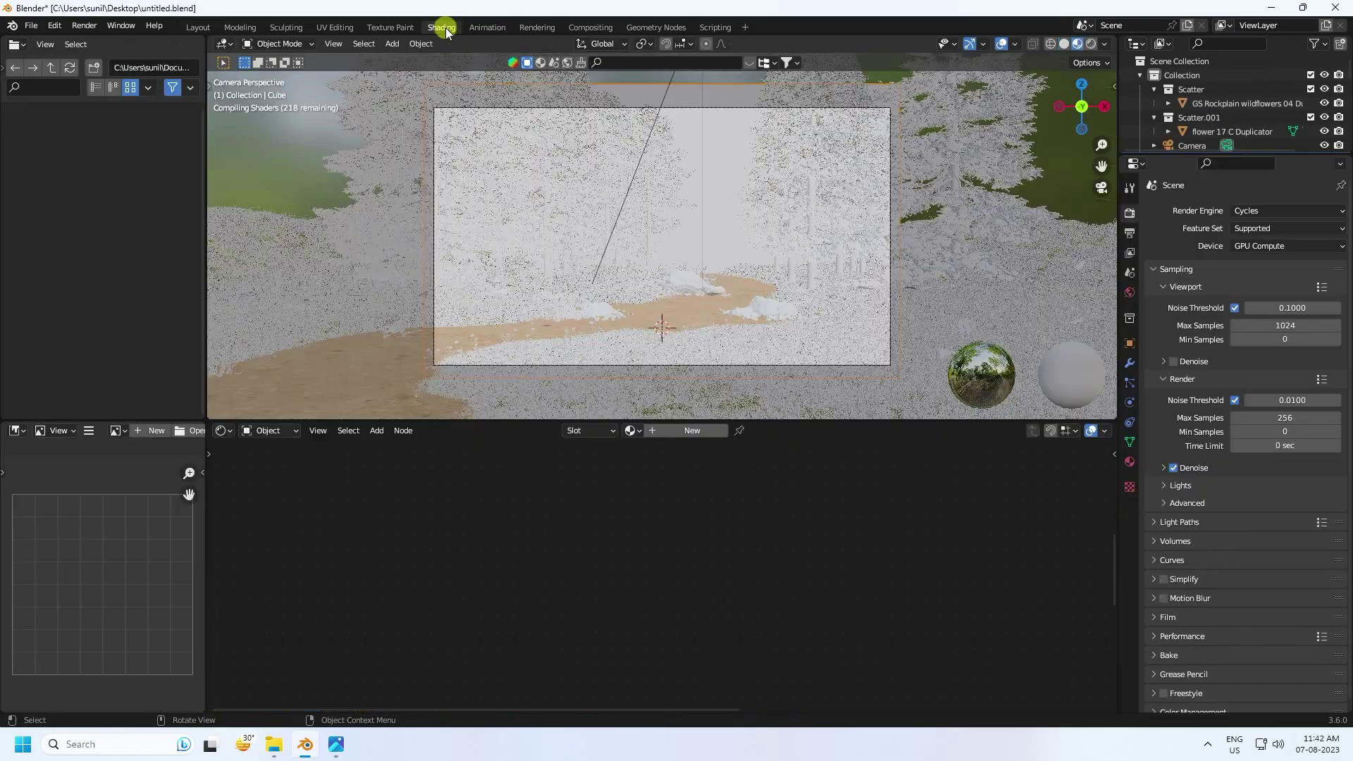
click(1064, 44)
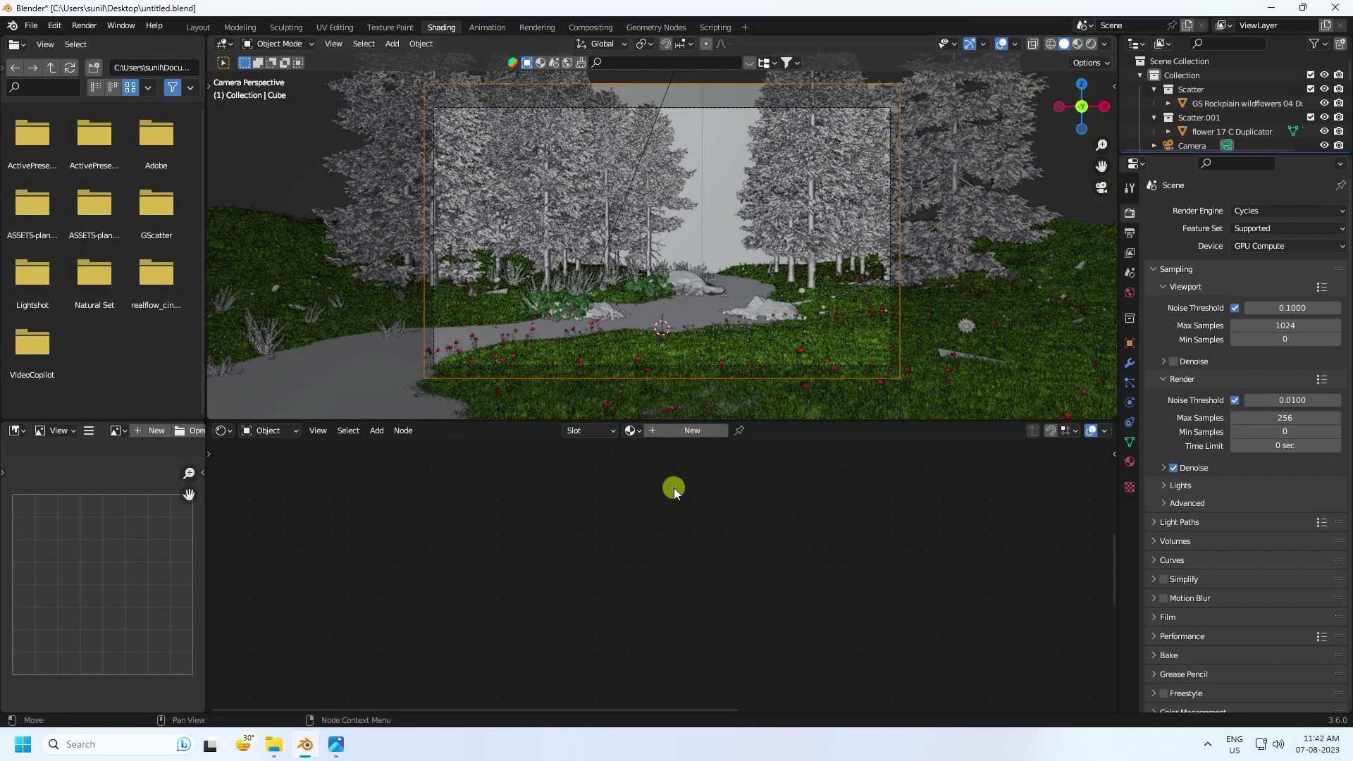
click(663, 432)
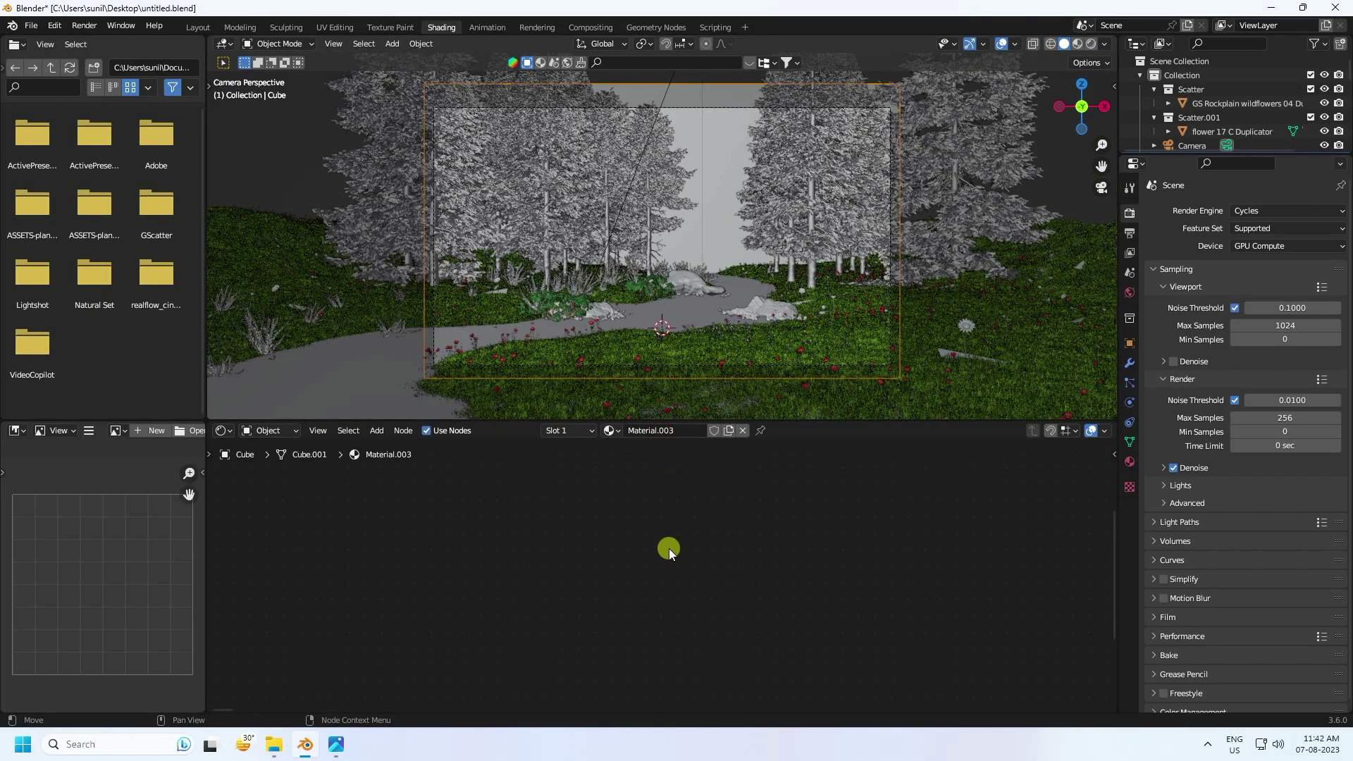
key(Home)
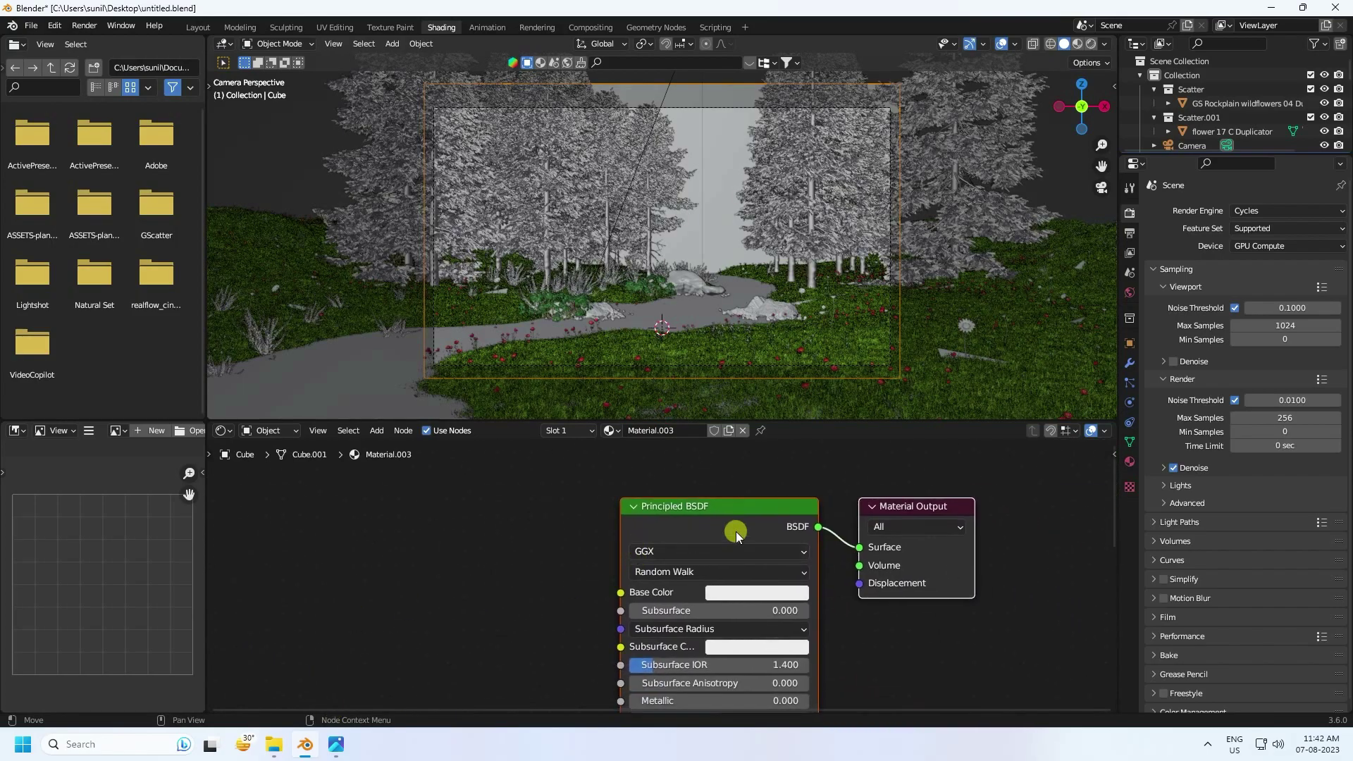
- Disconnect the Principled BSDF from the Material Output and delete it
click(707, 502)
click(828, 535)
click(826, 530)
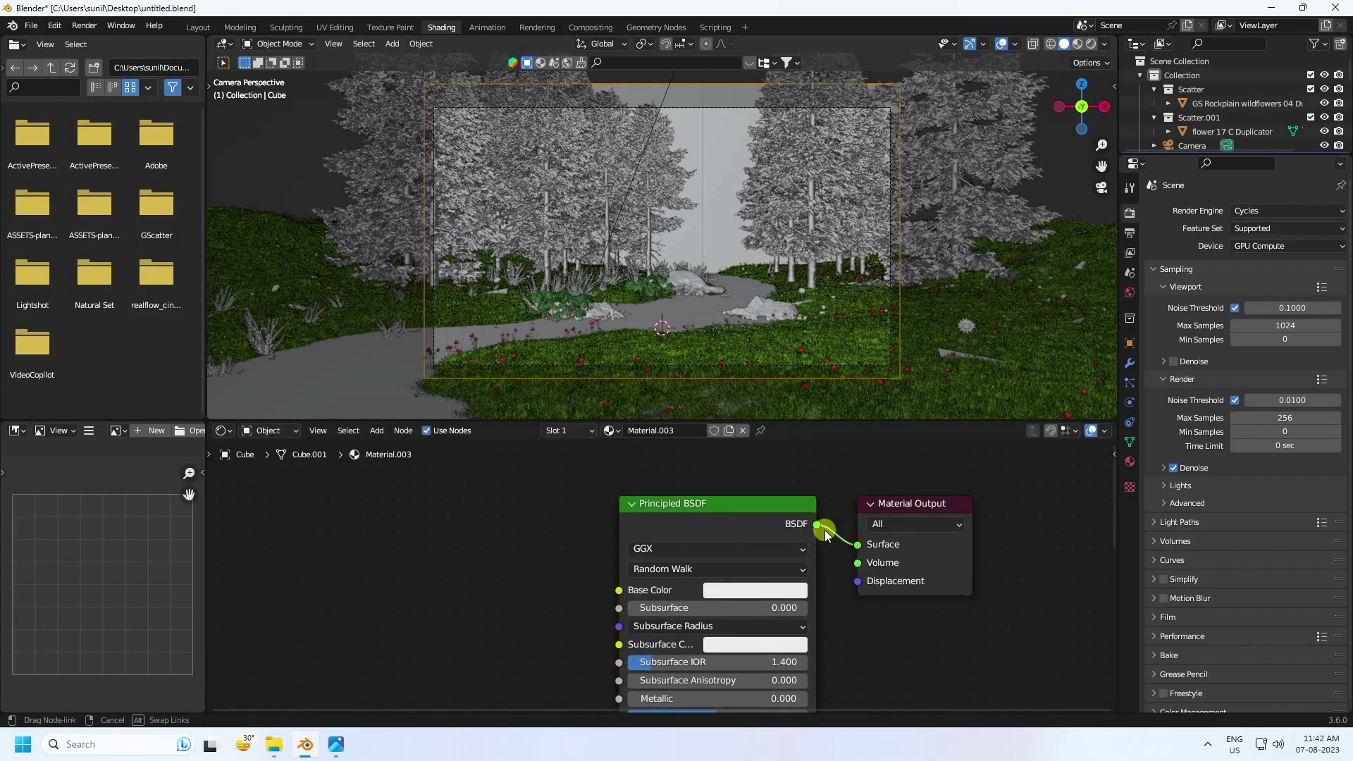
drag(856, 546, 731, 508)
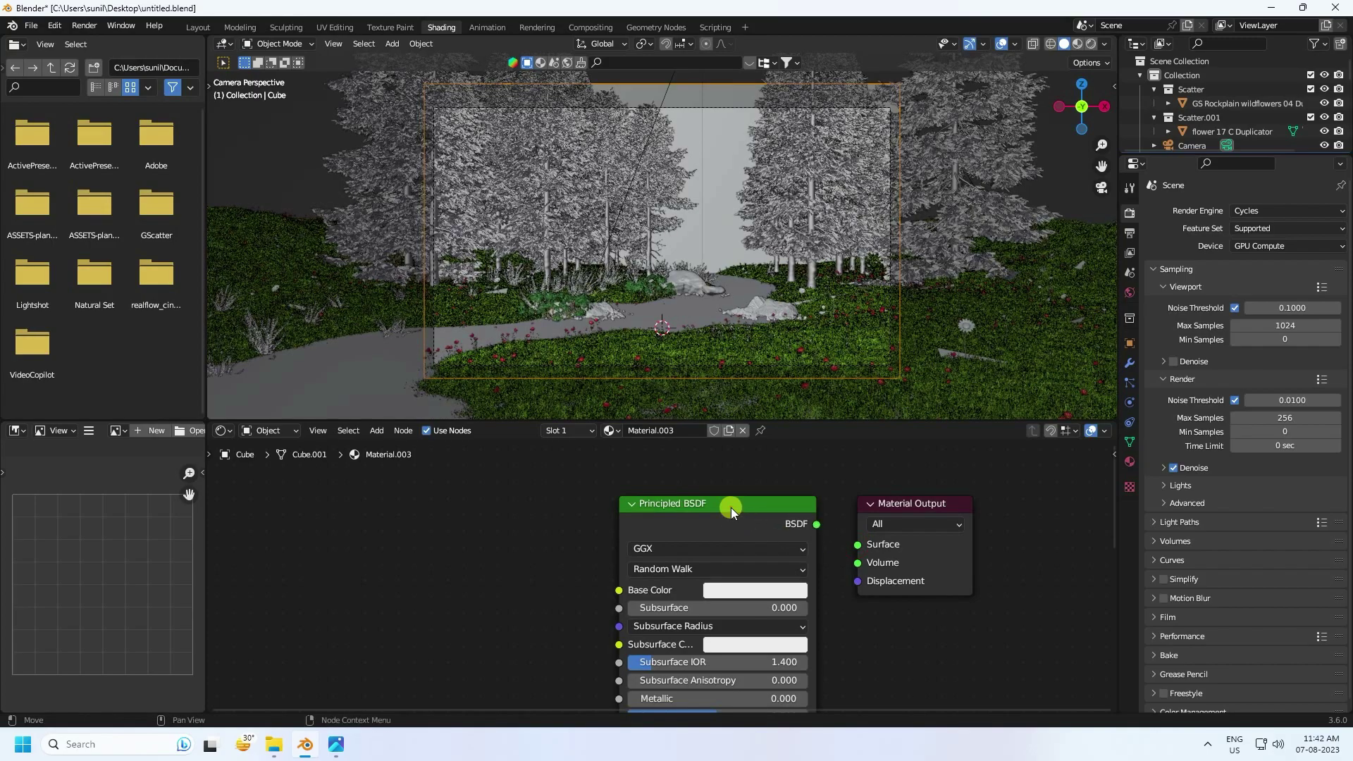
click(731, 506)
key(x)
- Add a Principled Volume node and connect its Volume output to the Material Output's Volume input
click(377, 432)
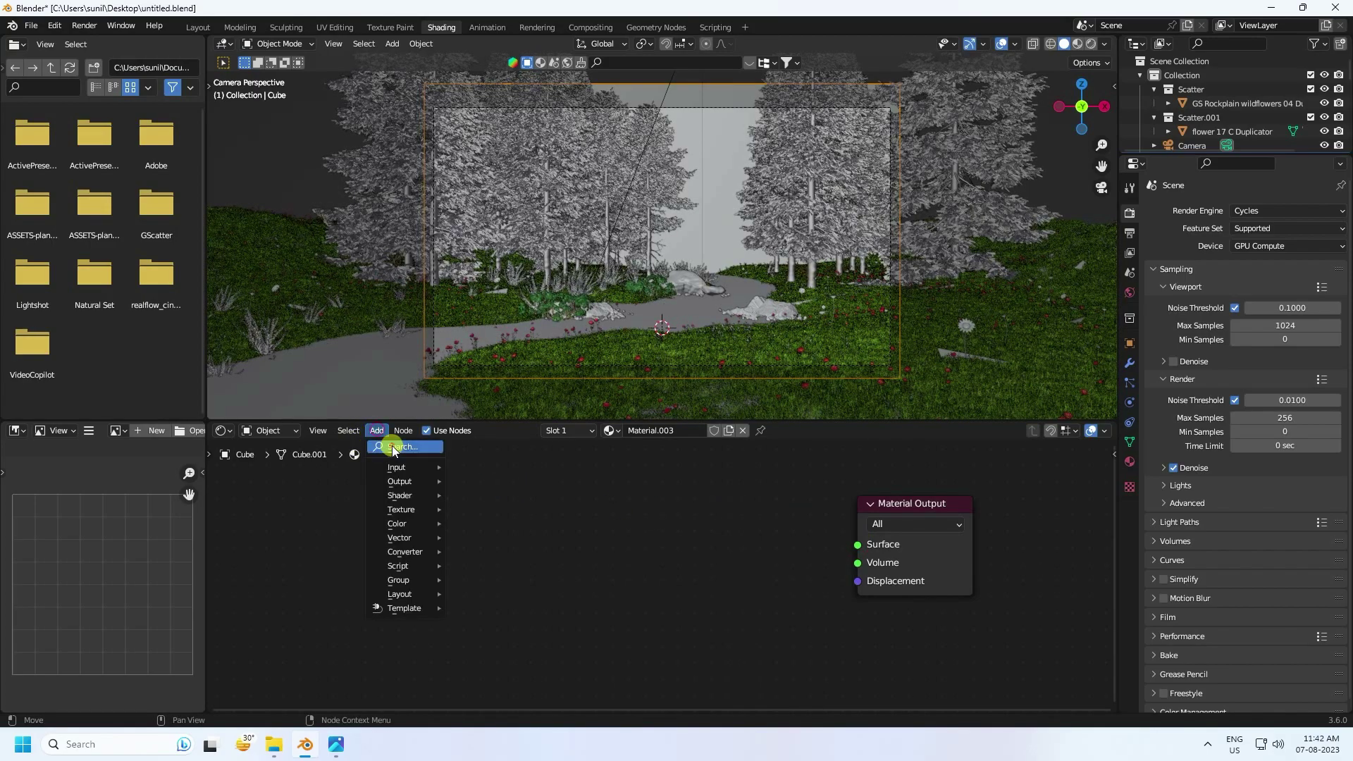
click(393, 450)
text(pri)
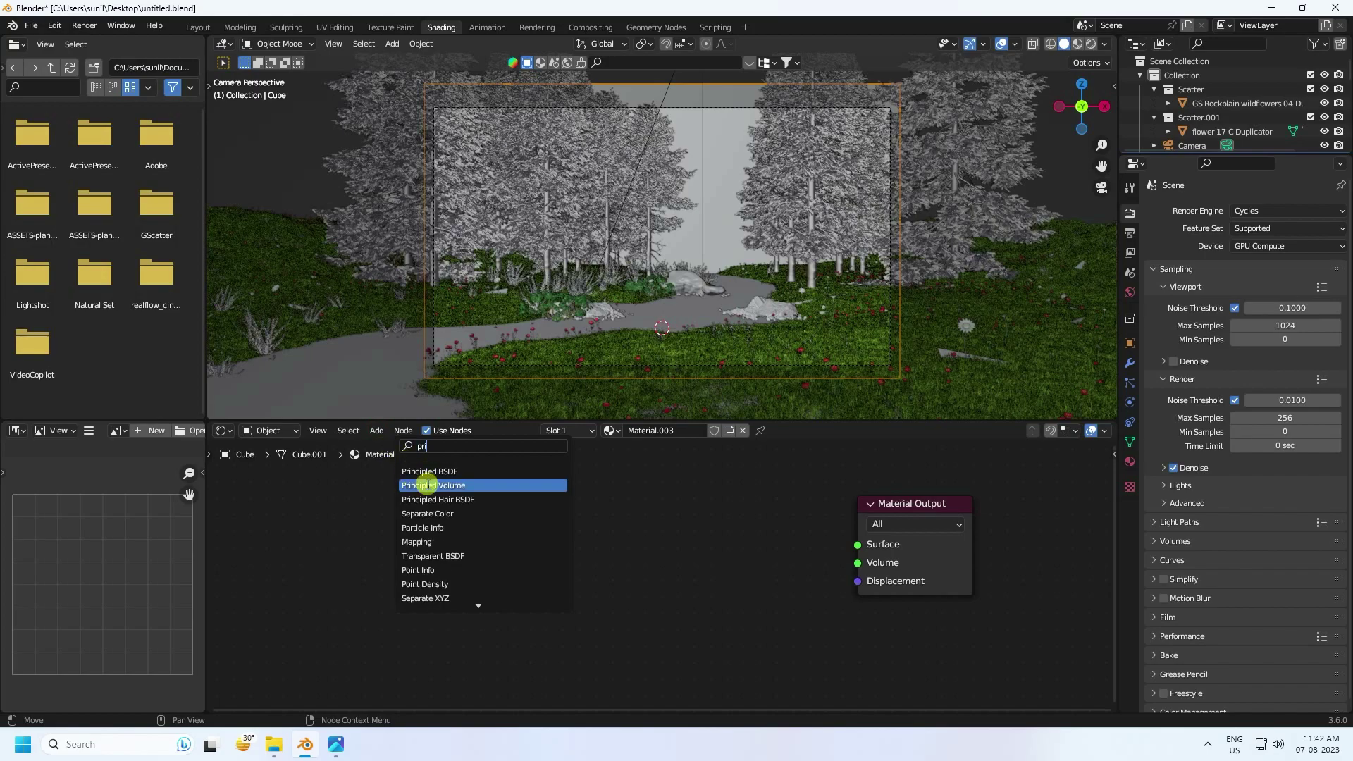
click(430, 484)
click(612, 564)
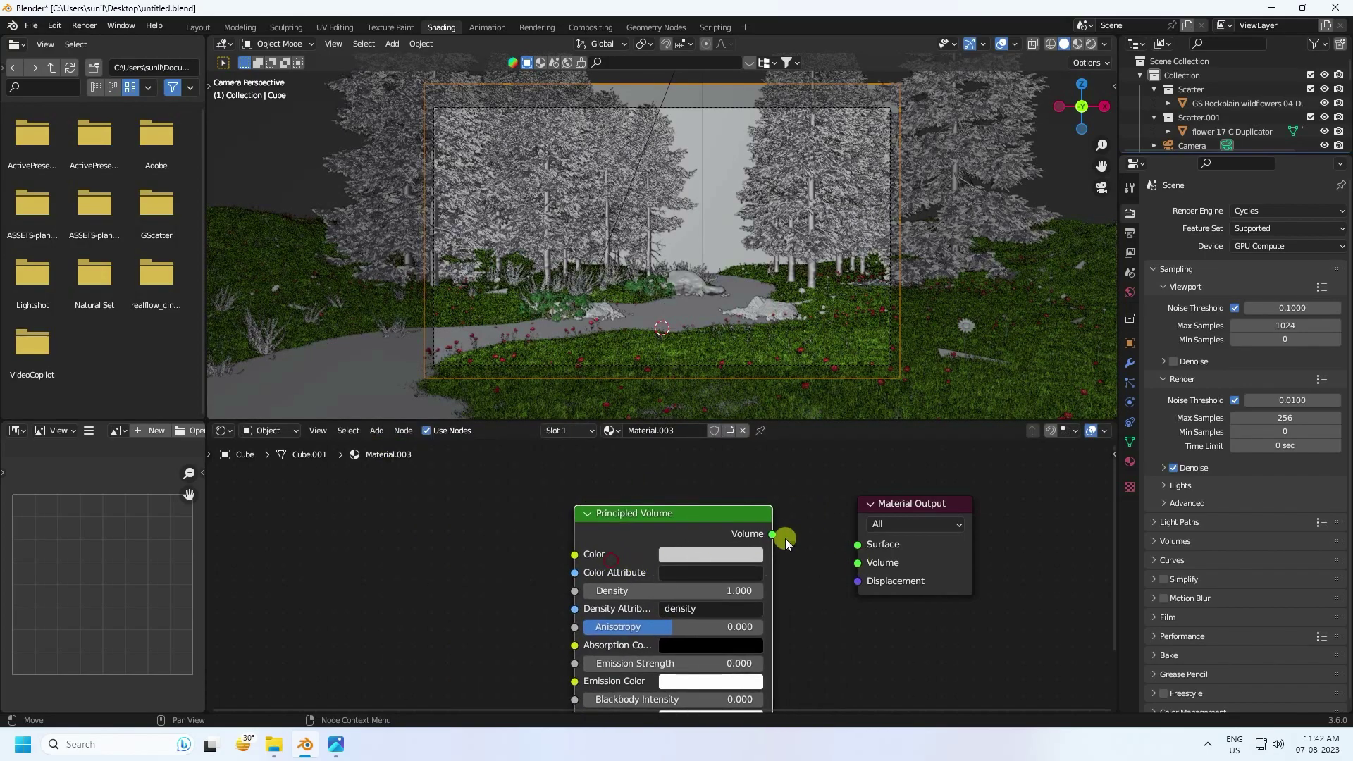
drag(772, 534, 864, 566)
- Give the Principled Volume node a blue color and set its hue to 0.6
drag(682, 580, 590, 557)
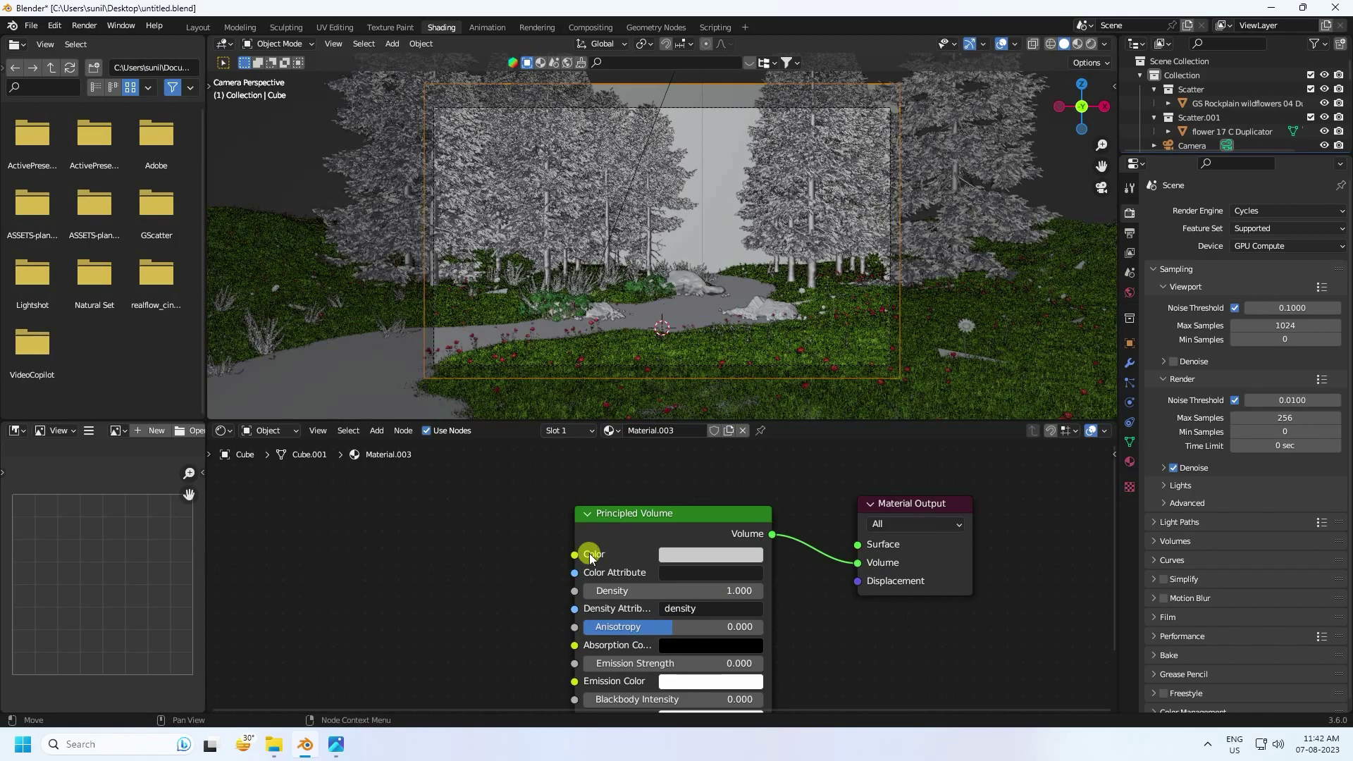
drag(687, 556, 703, 523)
click(687, 555)
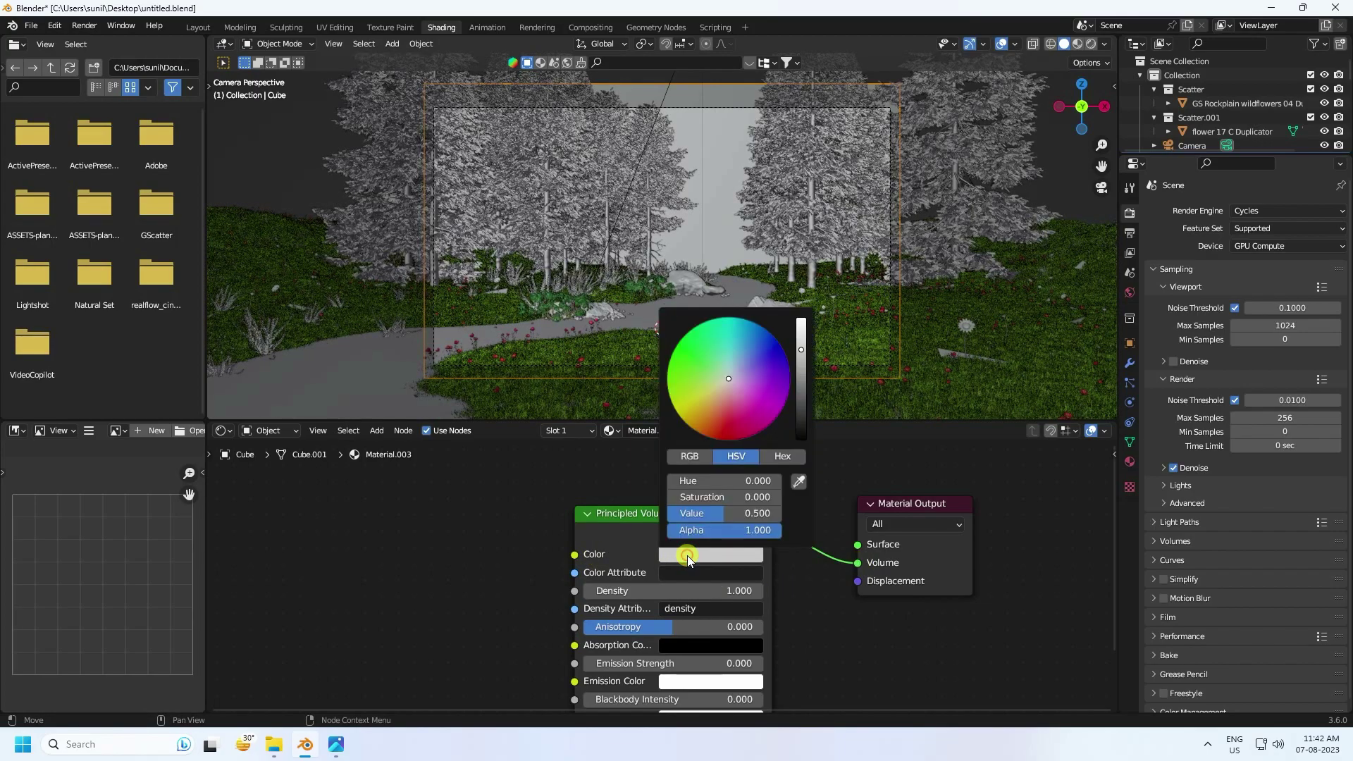
drag(727, 375, 747, 323)
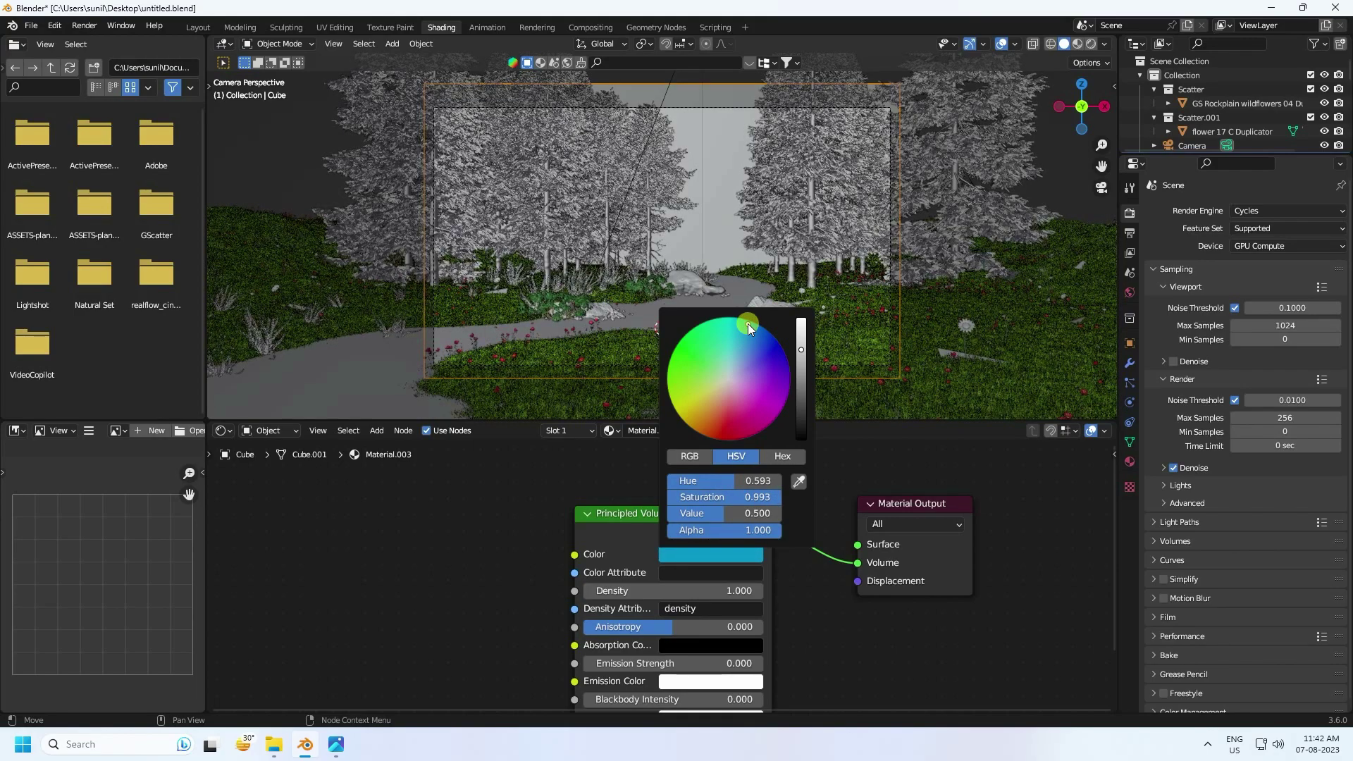
click(747, 482)
text(0.)
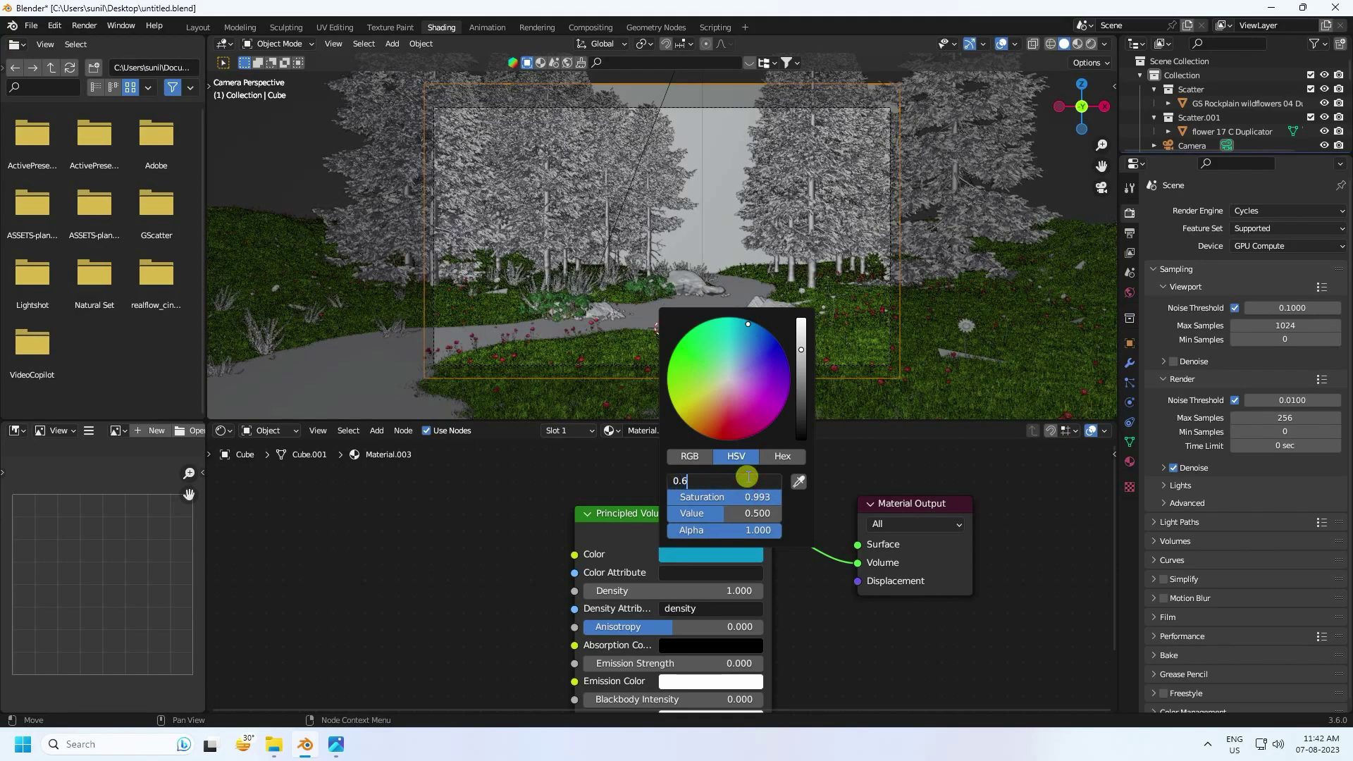
text(6)
key(Return)
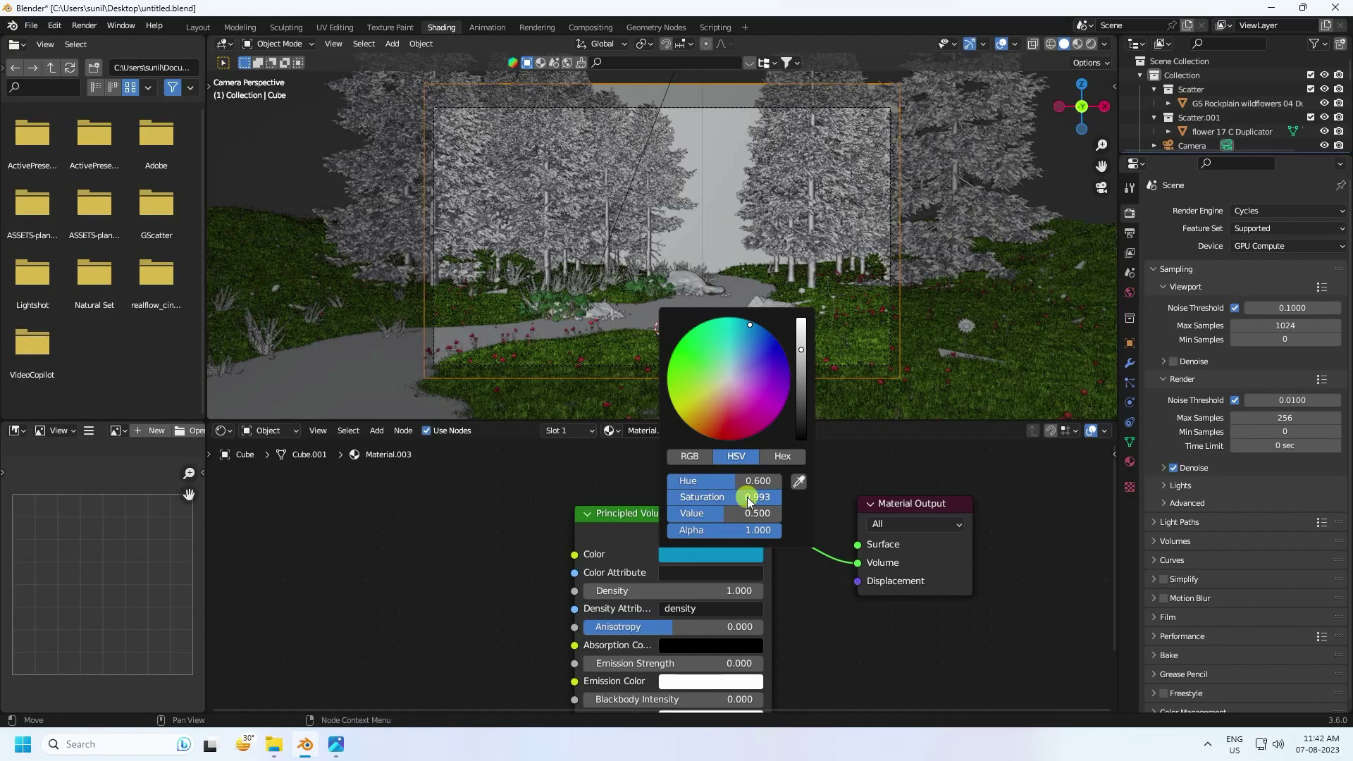
- Set the volume color's saturation to 0.7 and its value to 0.7
click(747, 498)
text(0)
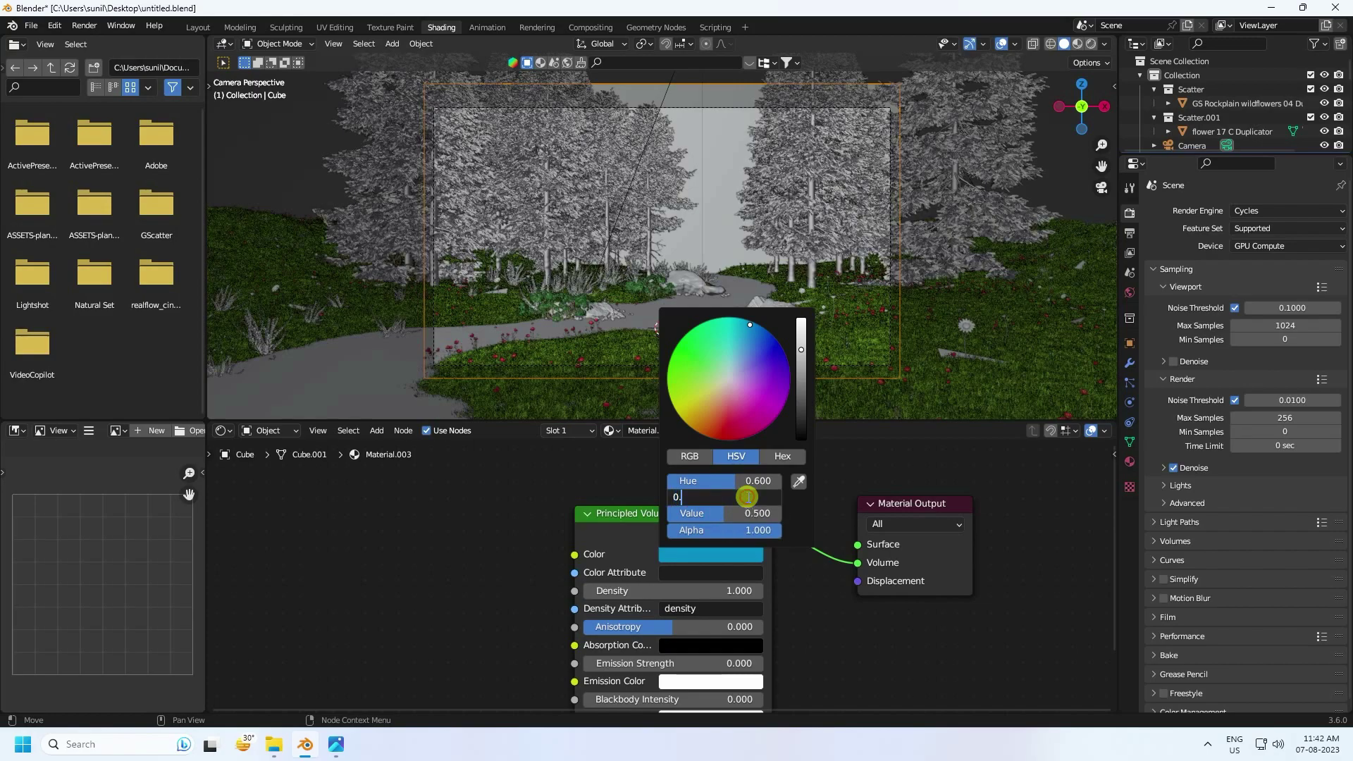
text(.7)
click(726, 514)
text(0)
key(Return)
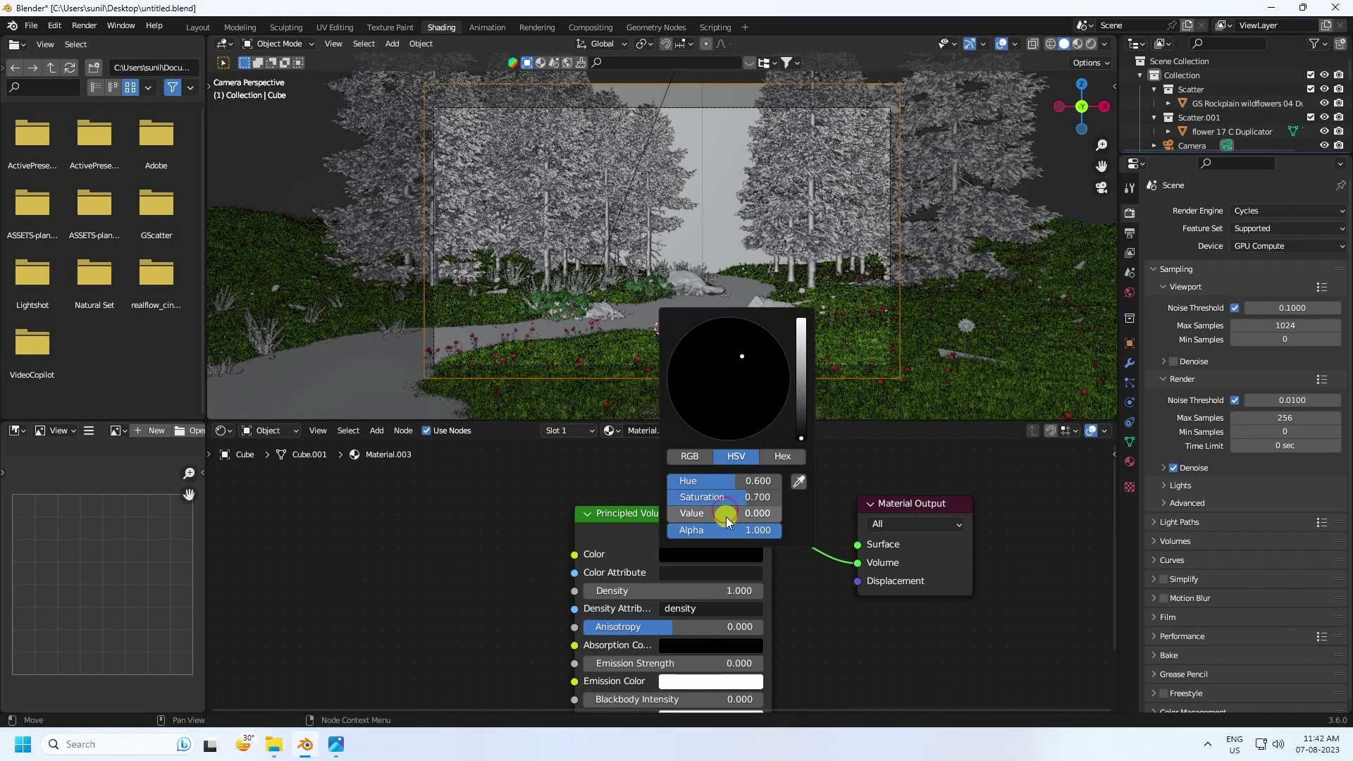
click(730, 516)
text(0.7)
key(Return)
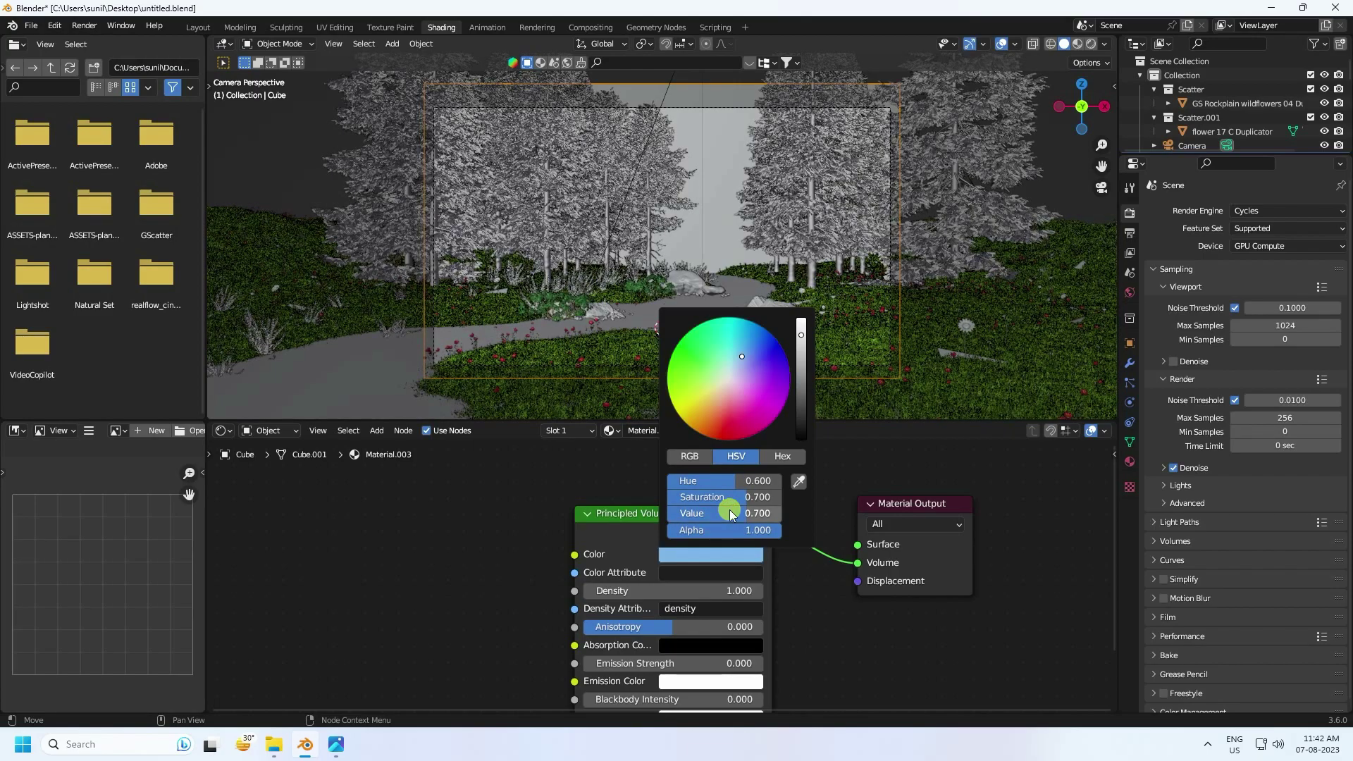
- Set the Principled Volume's density to 0.2 and its color's value to 0.9
click(664, 591)
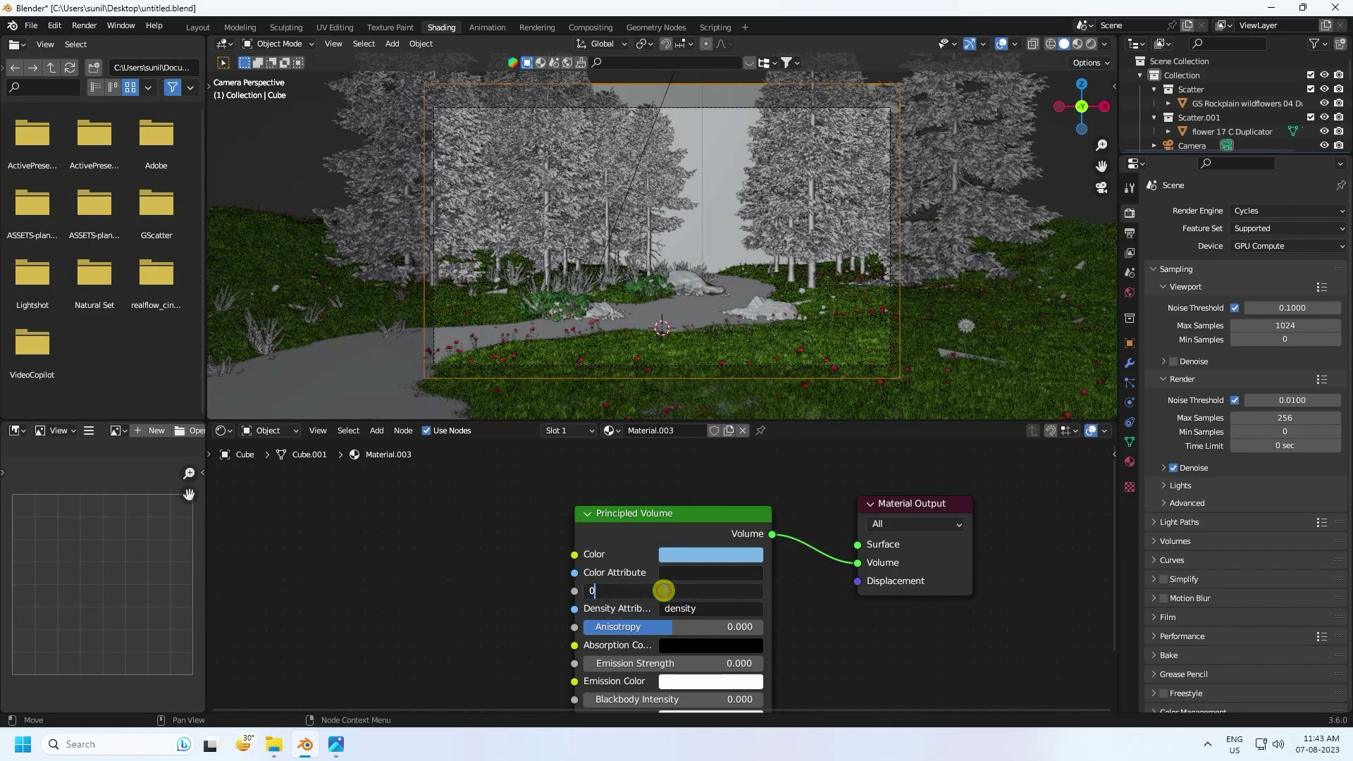
key(Return)
click(695, 554)
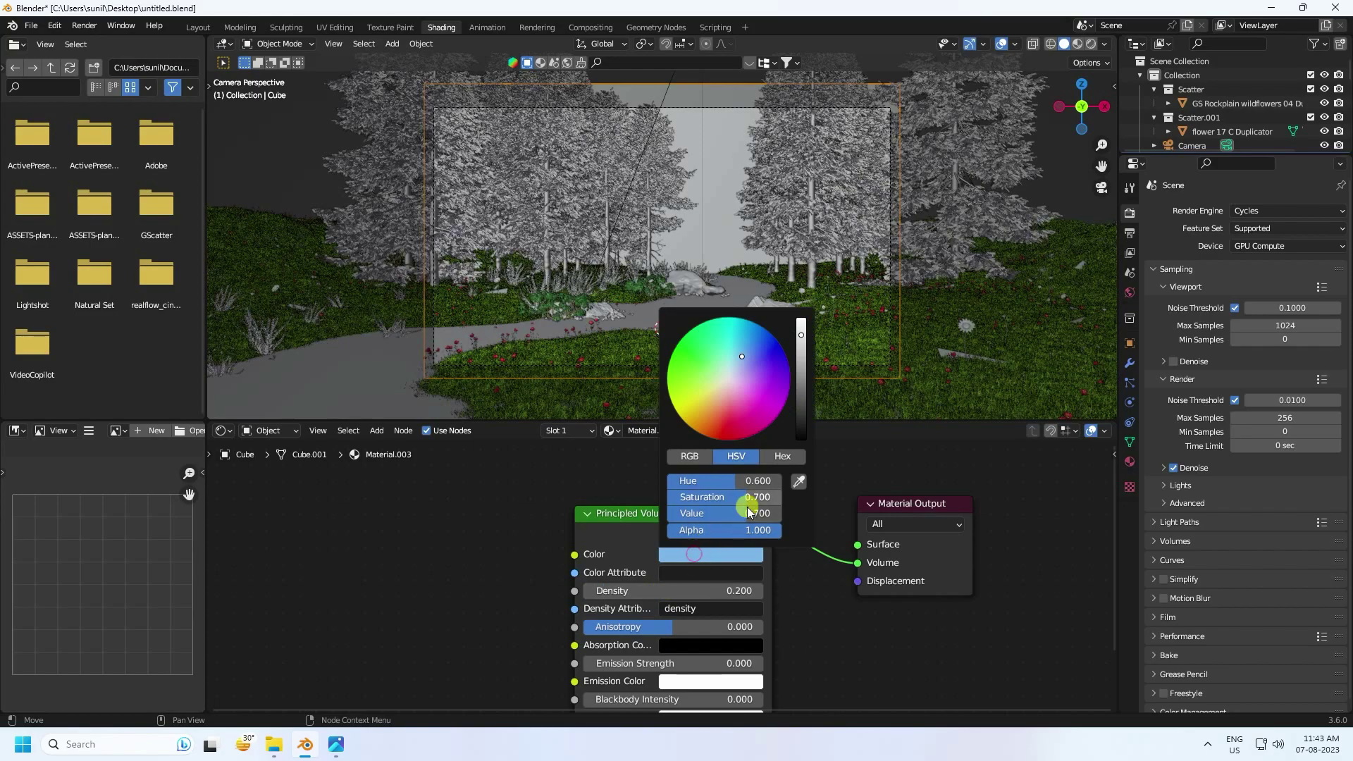
scroll(759, 341, up, 4)
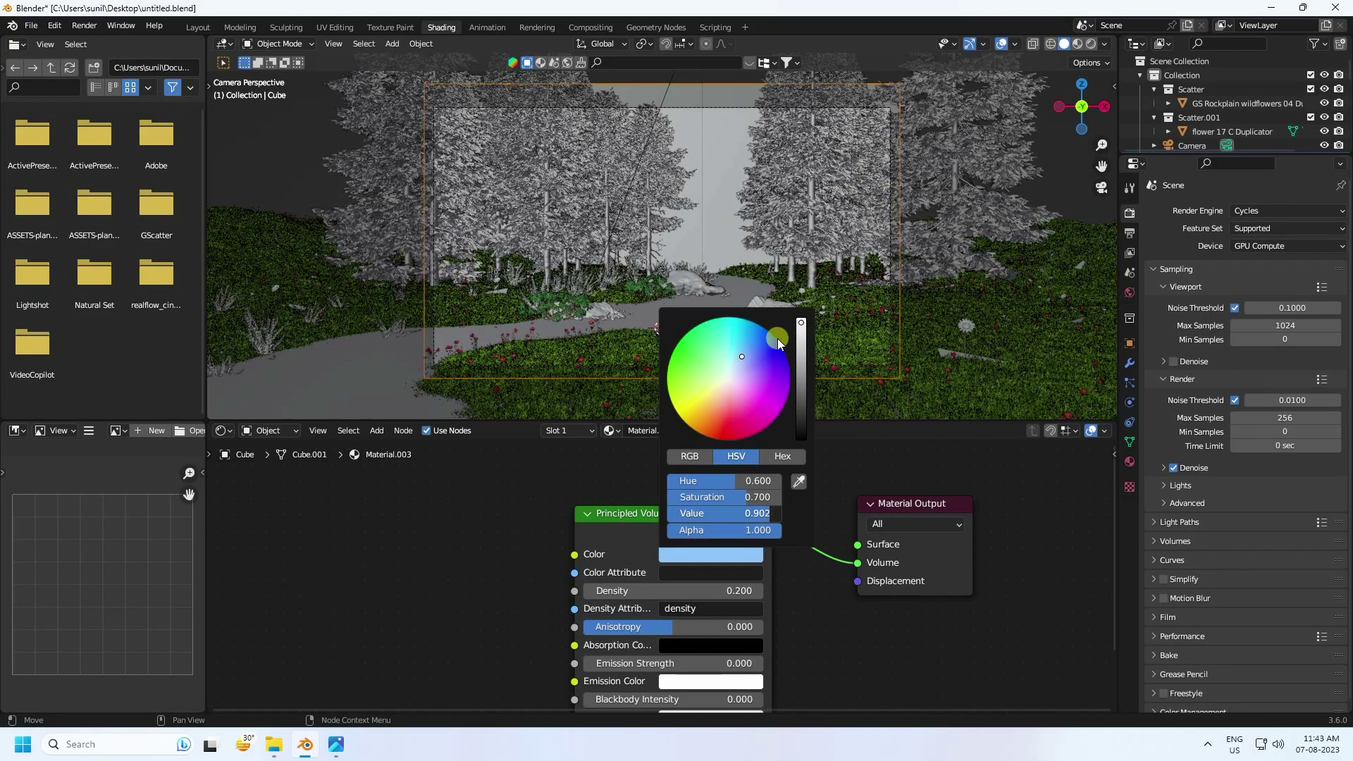
click(771, 517)
text(0)
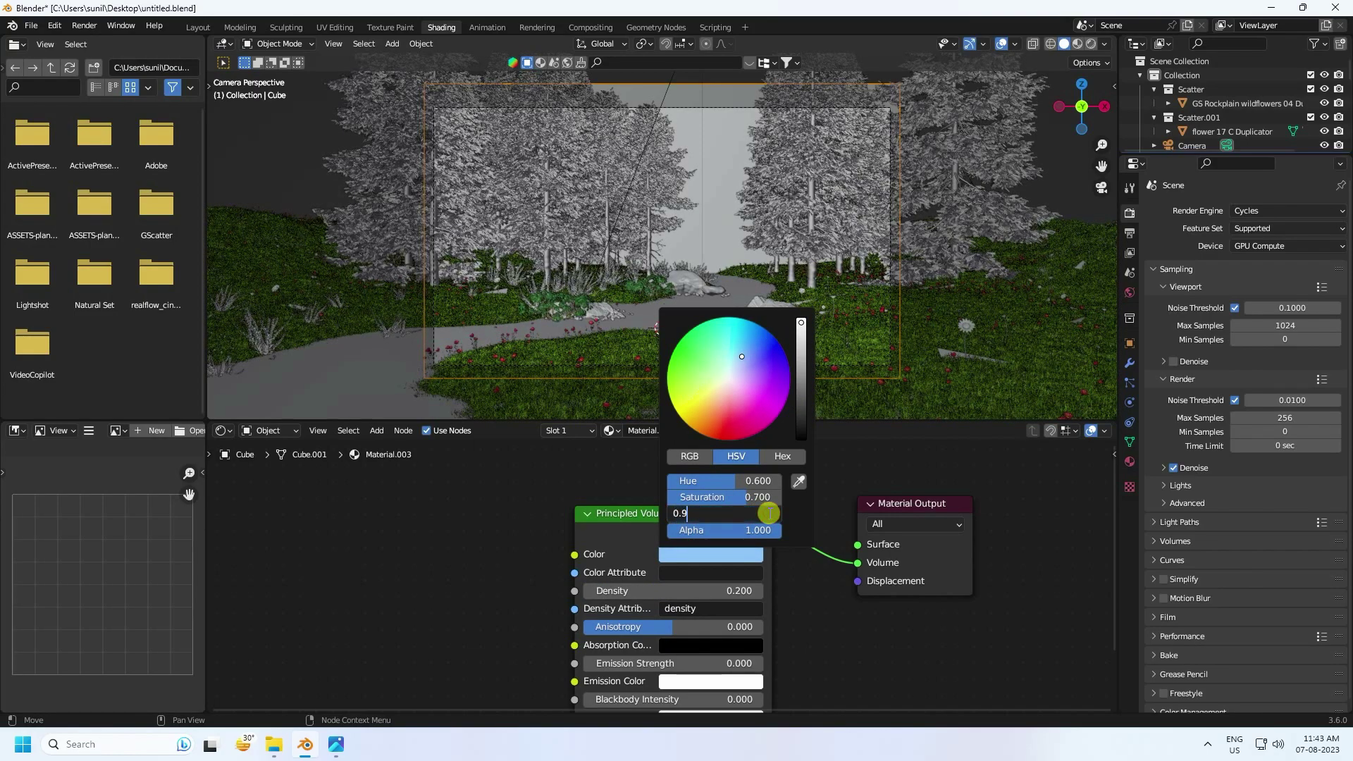
key(Return)
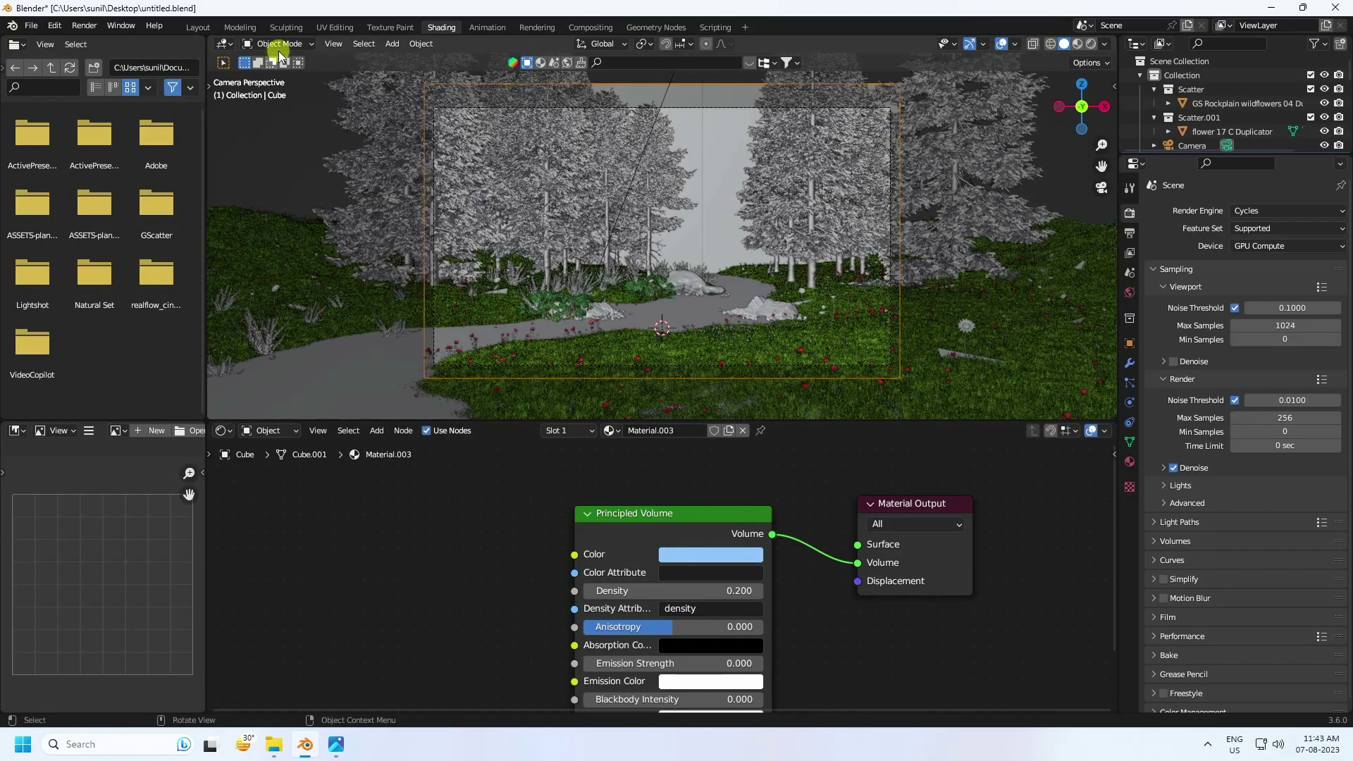
- Save the file from the Layout workspace's camera view and show the viewport in rendered shading
click(198, 27)
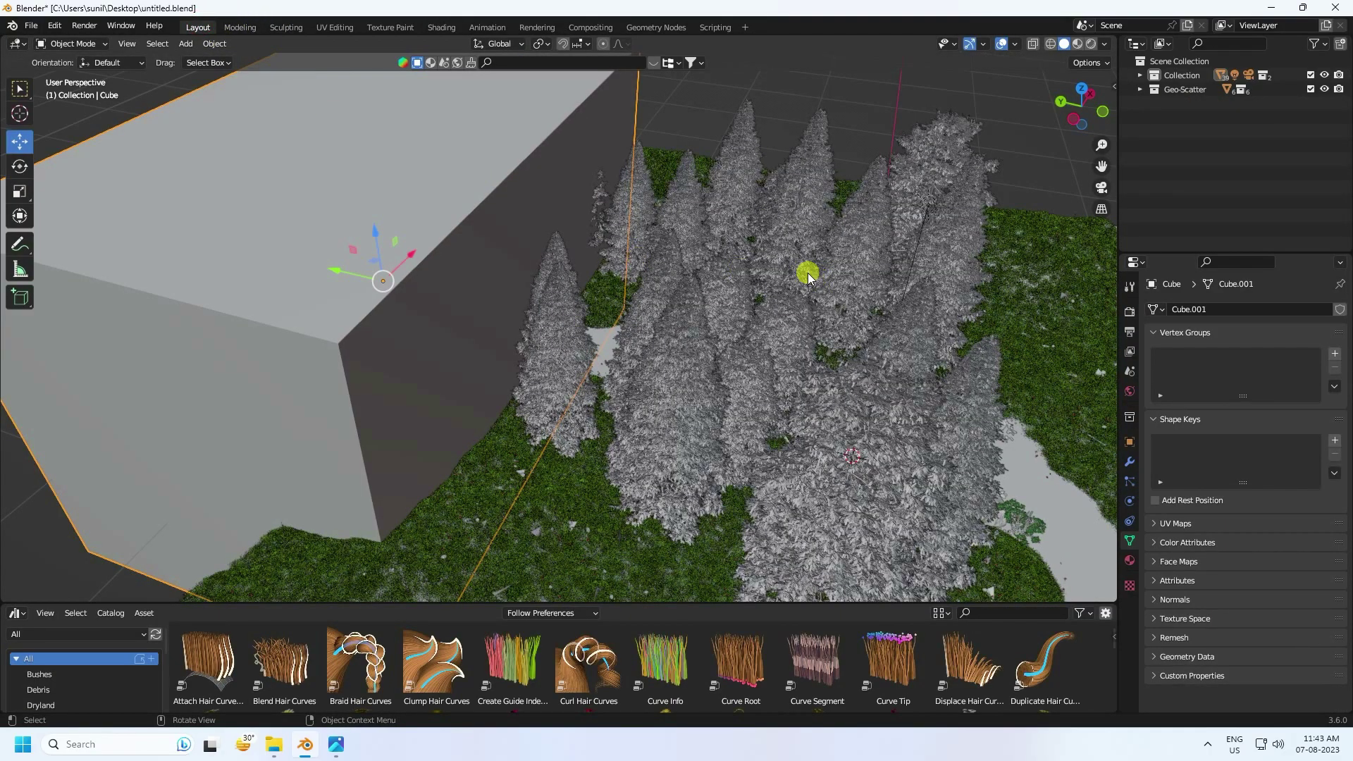
key(KP_0)
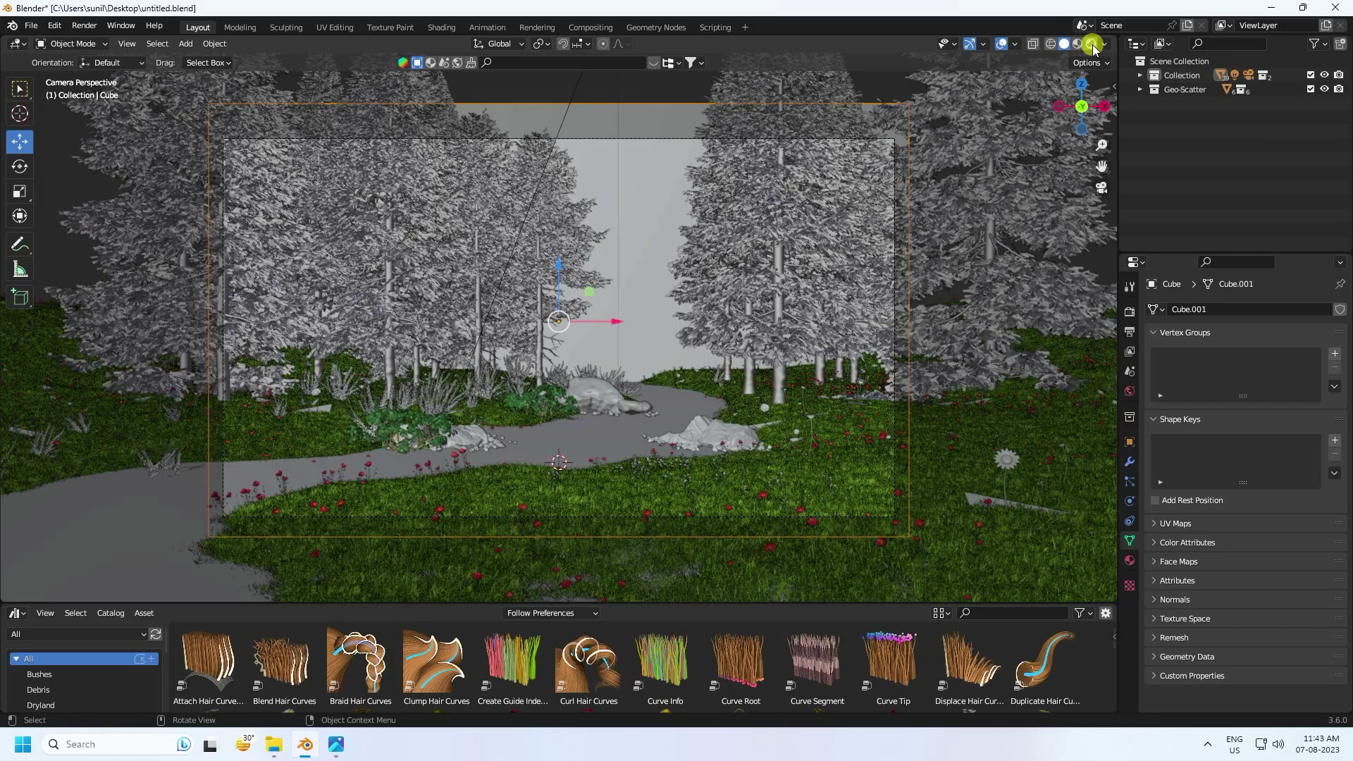
key(ctrl+s)
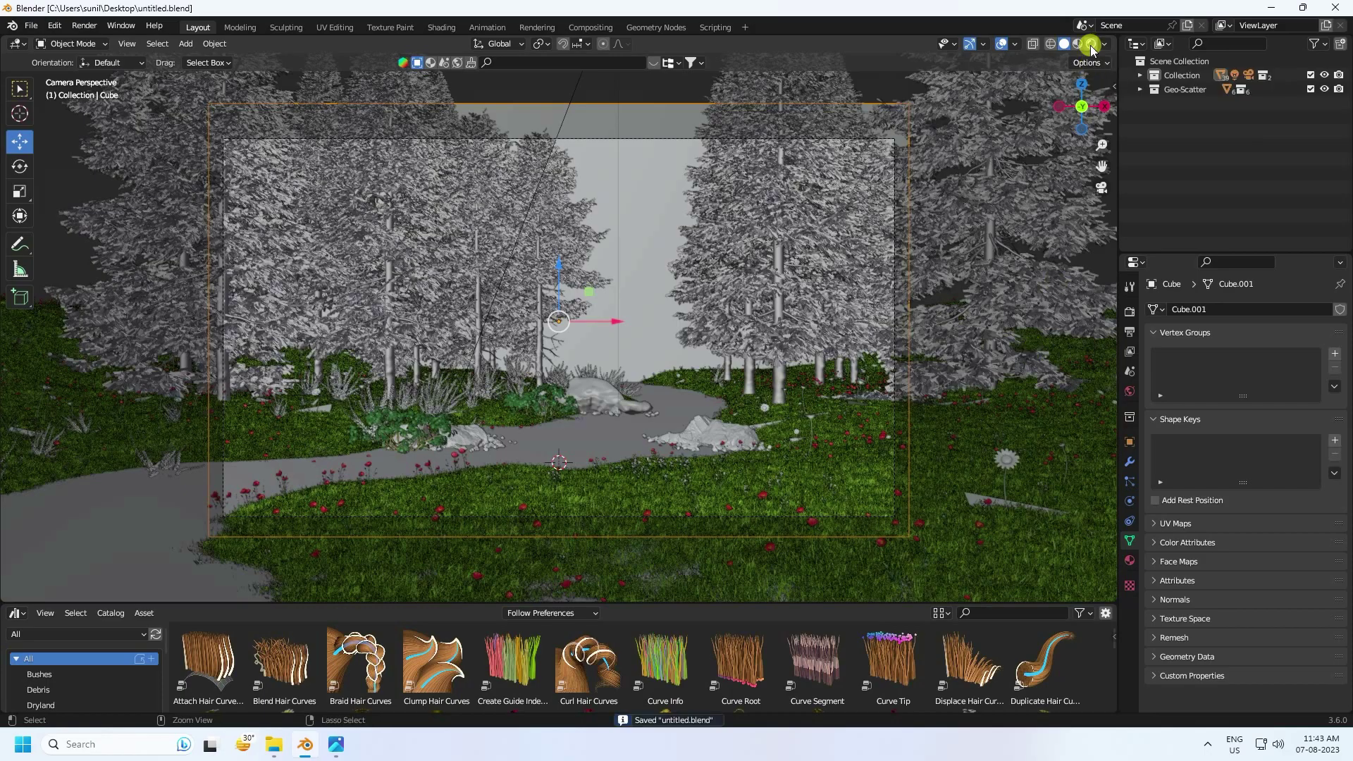
click(1090, 45)
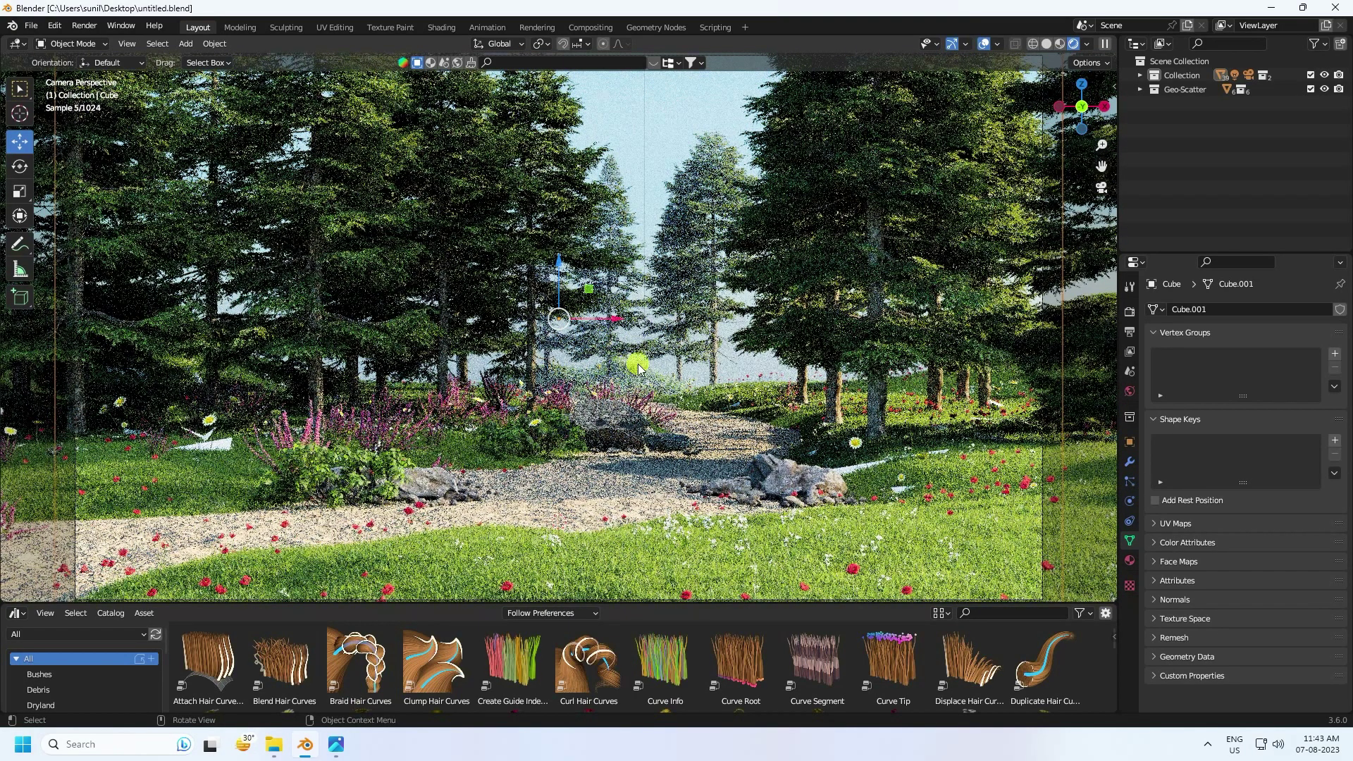
- Show the scene's render settings, and compare the preview with the reference image Icon.jpg in the photo viewer before closing that image
click(1129, 311)
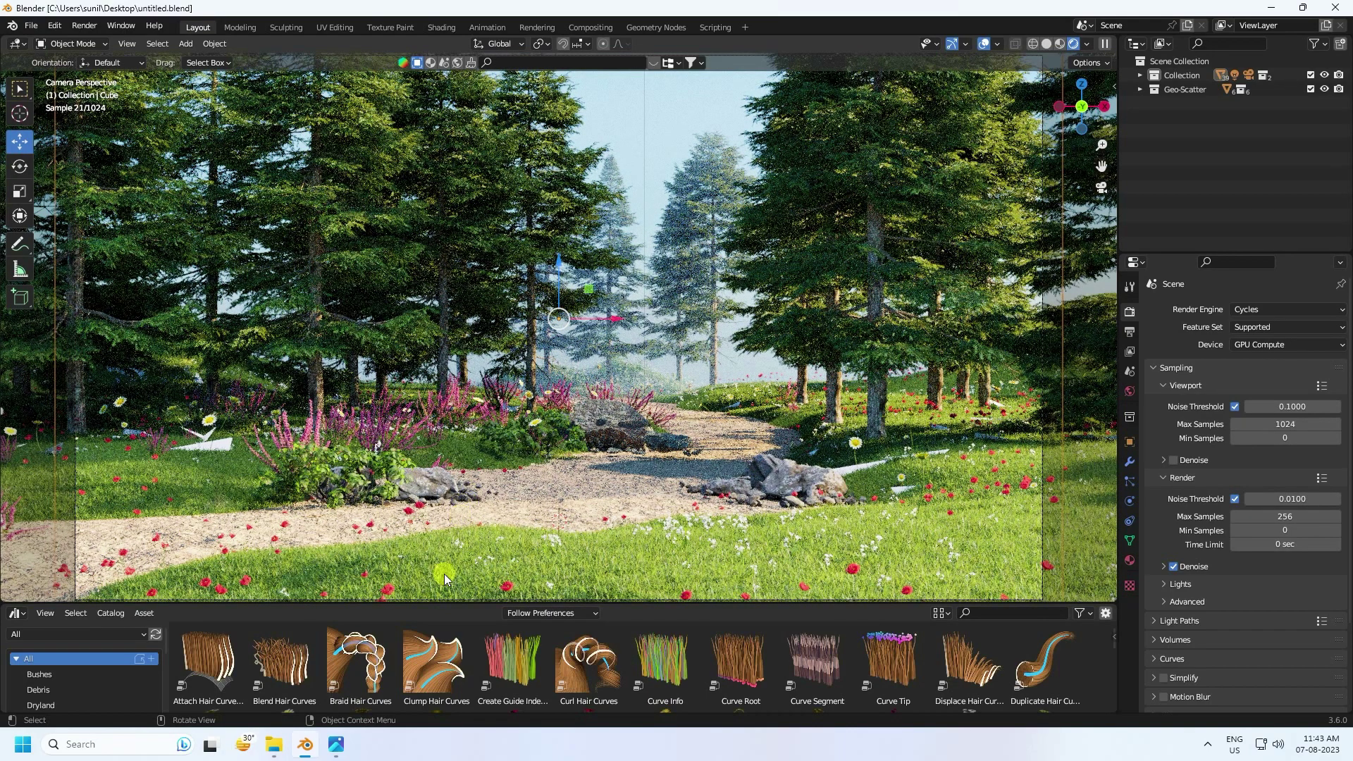
click(335, 744)
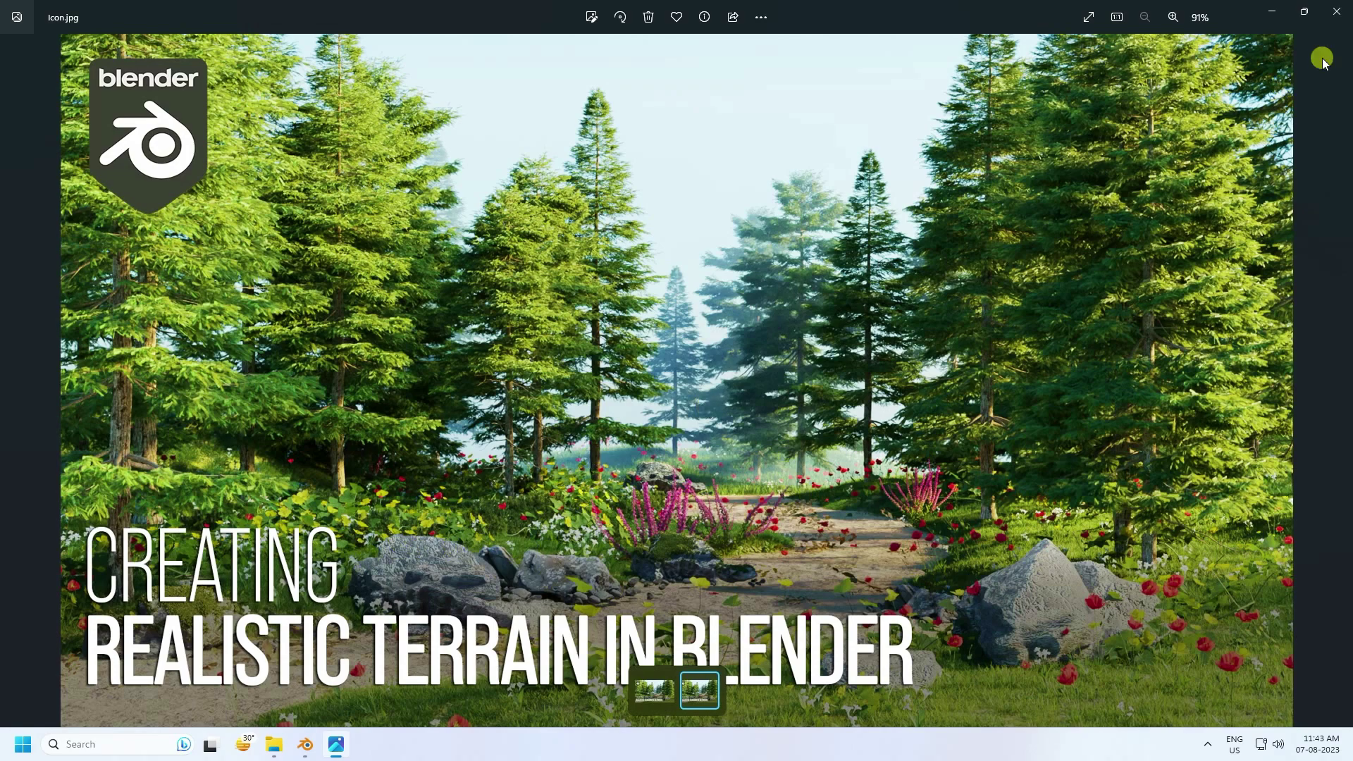
click(1336, 11)
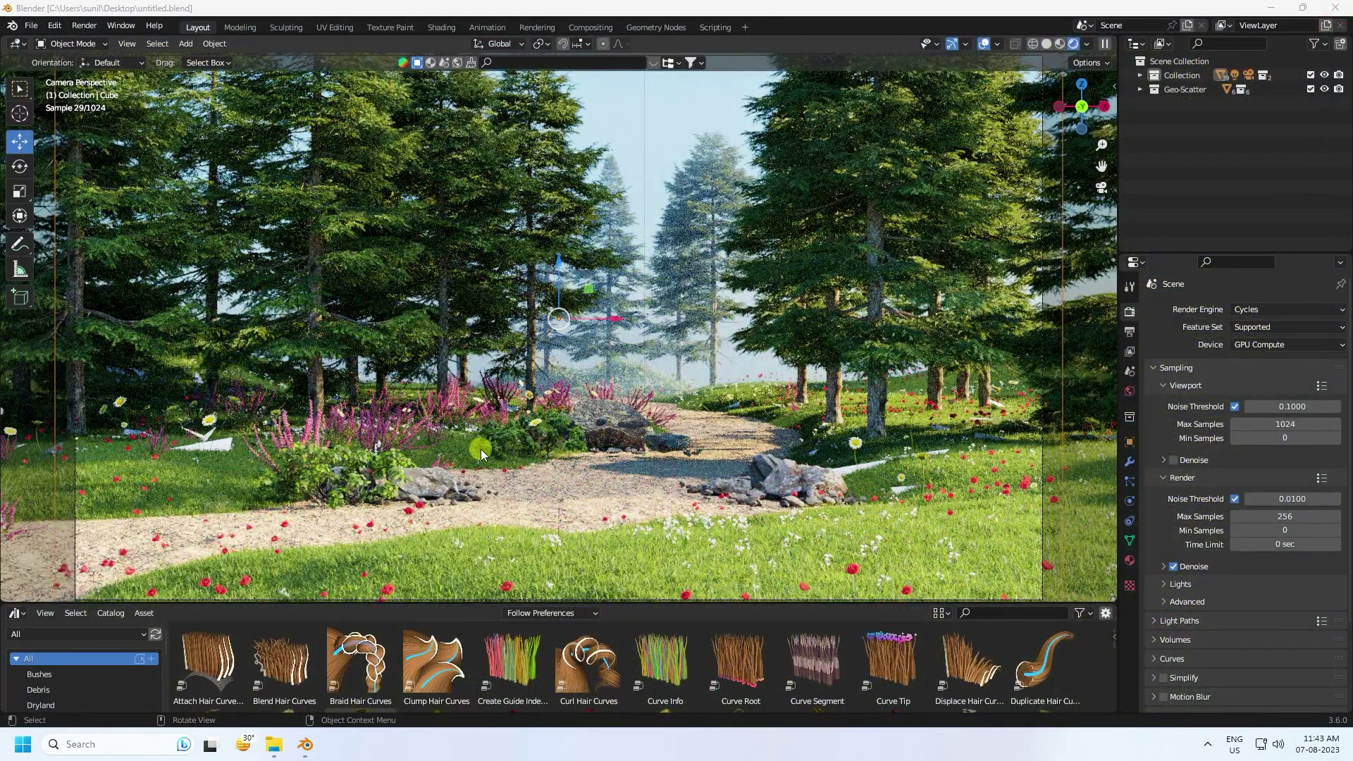